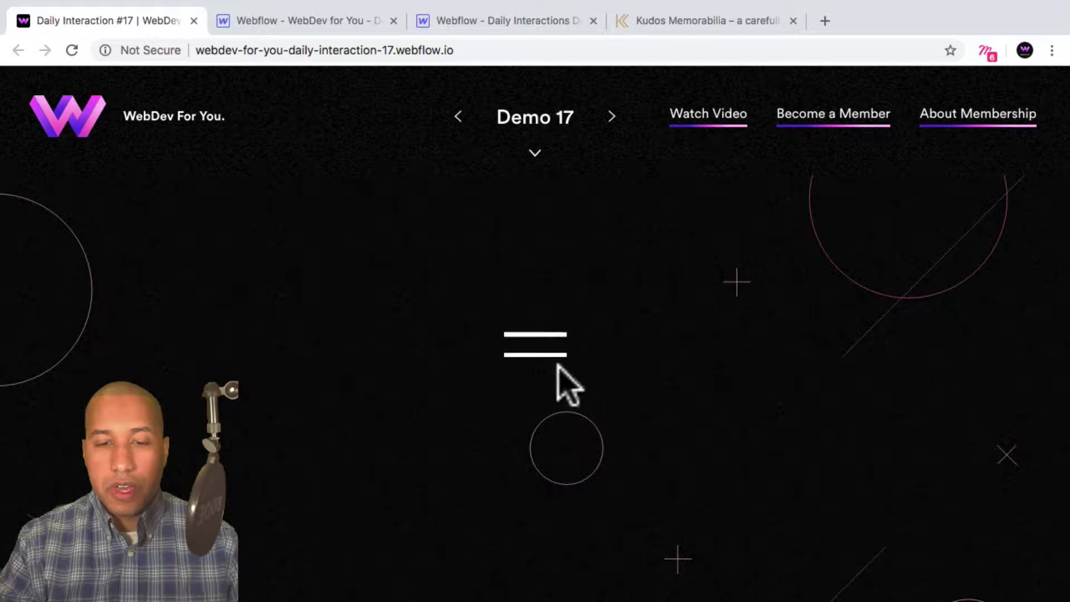
Step: Play the hamburger icon animation on the Demo 17 page and compare it with the menu icon on the Kudos Memorabilia site
left_click(537, 338)
left_click(537, 338)
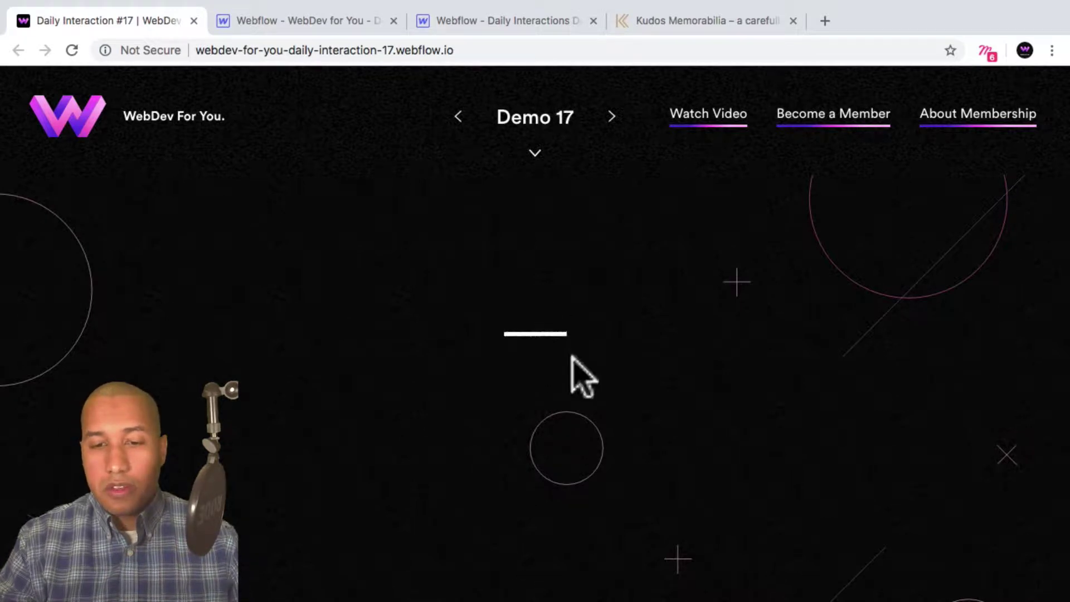
left_click(719, 22)
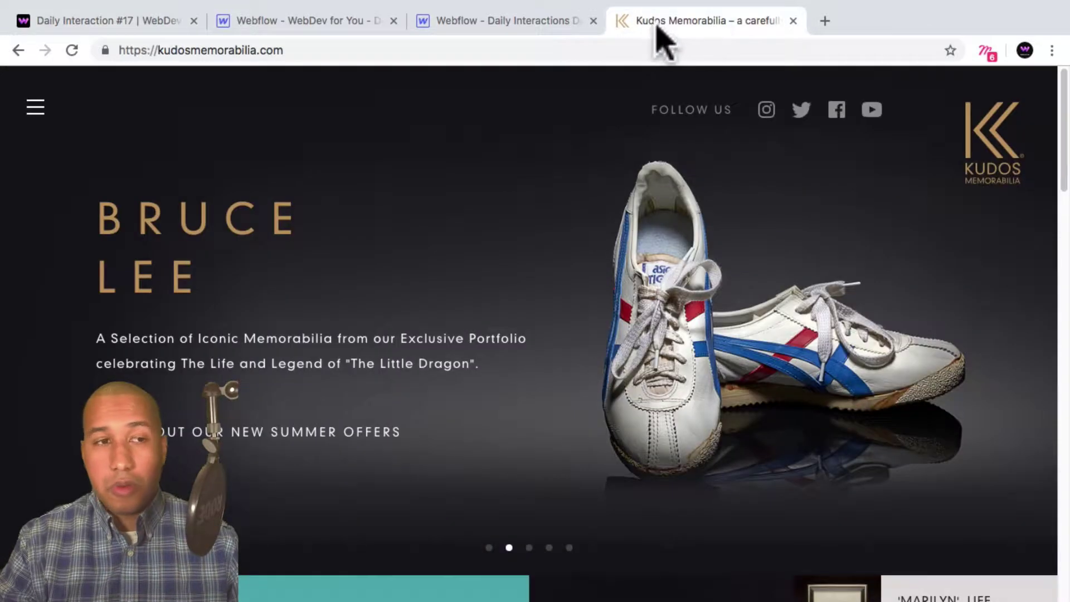
left_click(36, 107)
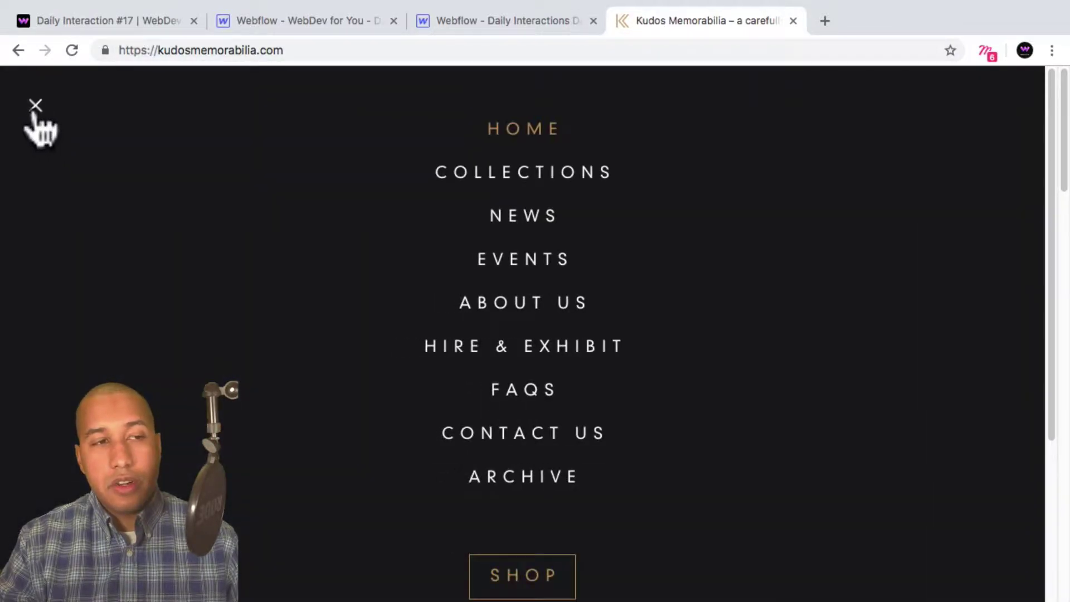
left_click(34, 108)
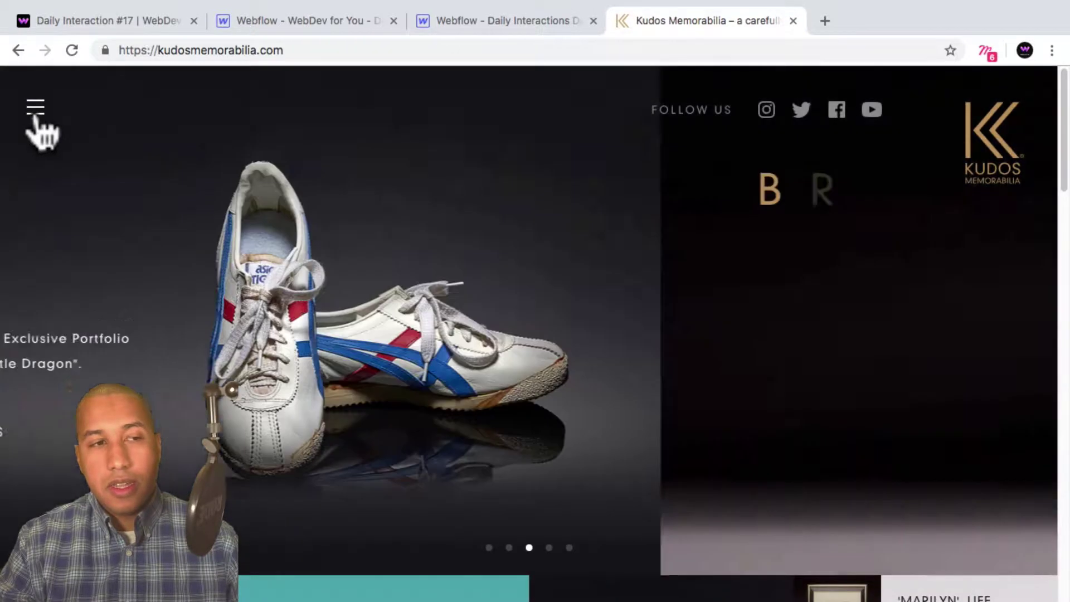
left_click(35, 107)
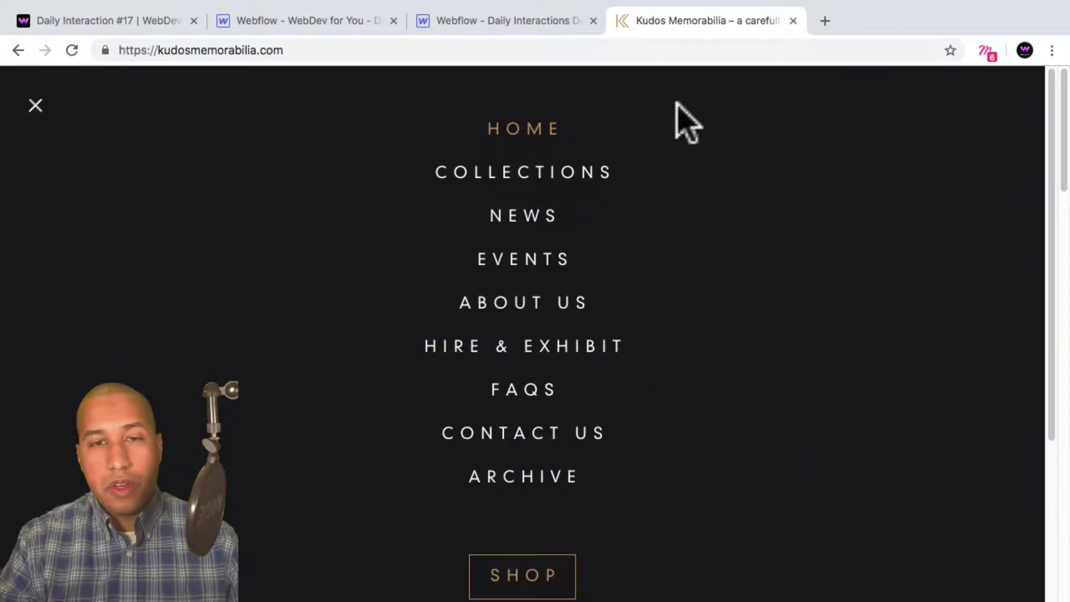
left_click(36, 107)
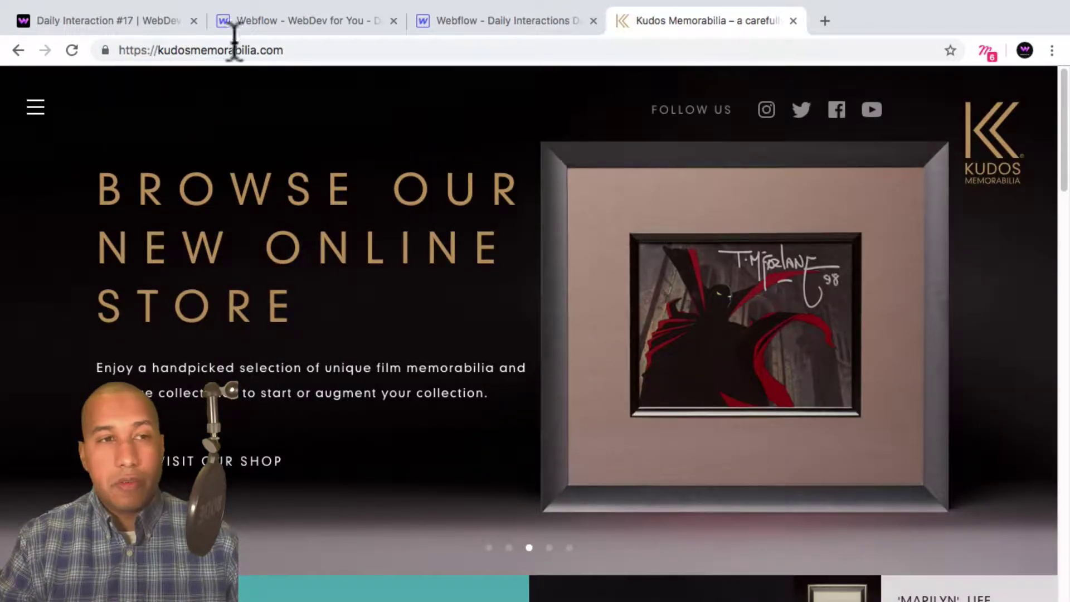
left_click(147, 20)
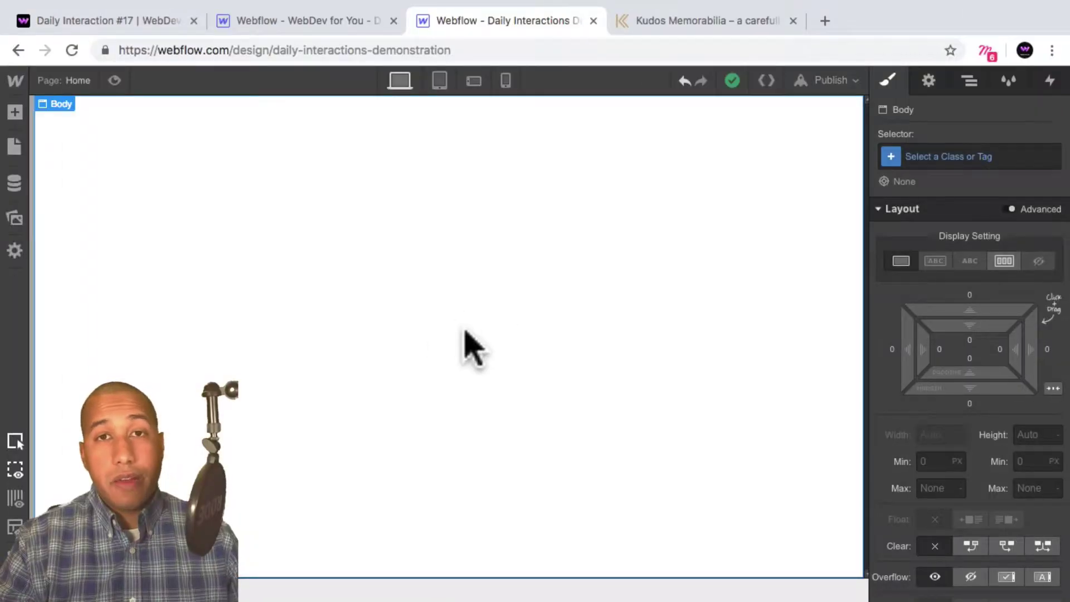
Step: Create the class d-17-body on the page's Body element
left_click(941, 156)
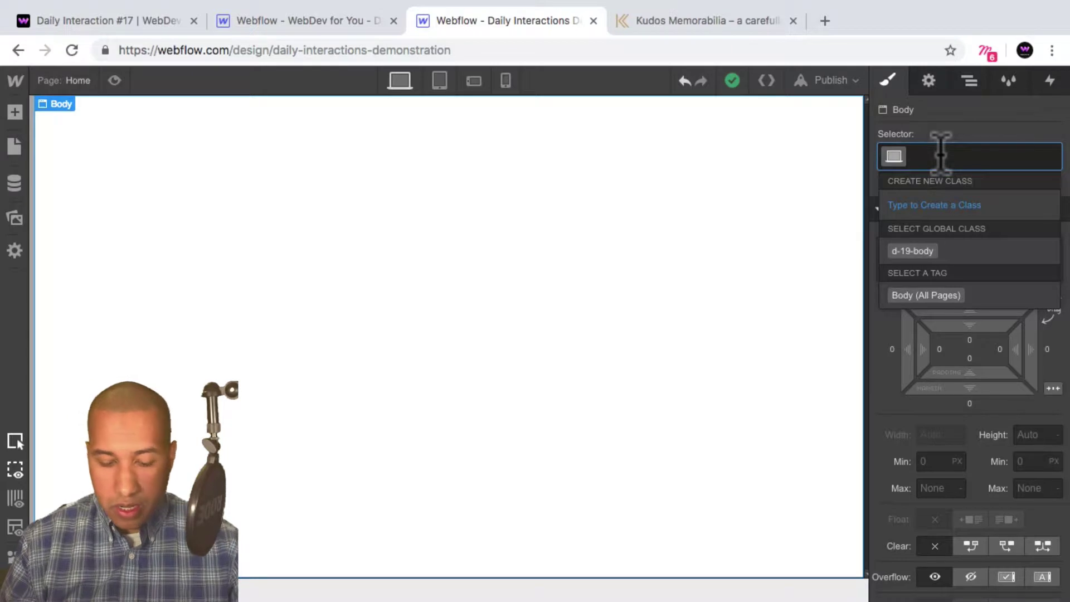
type("d-17")
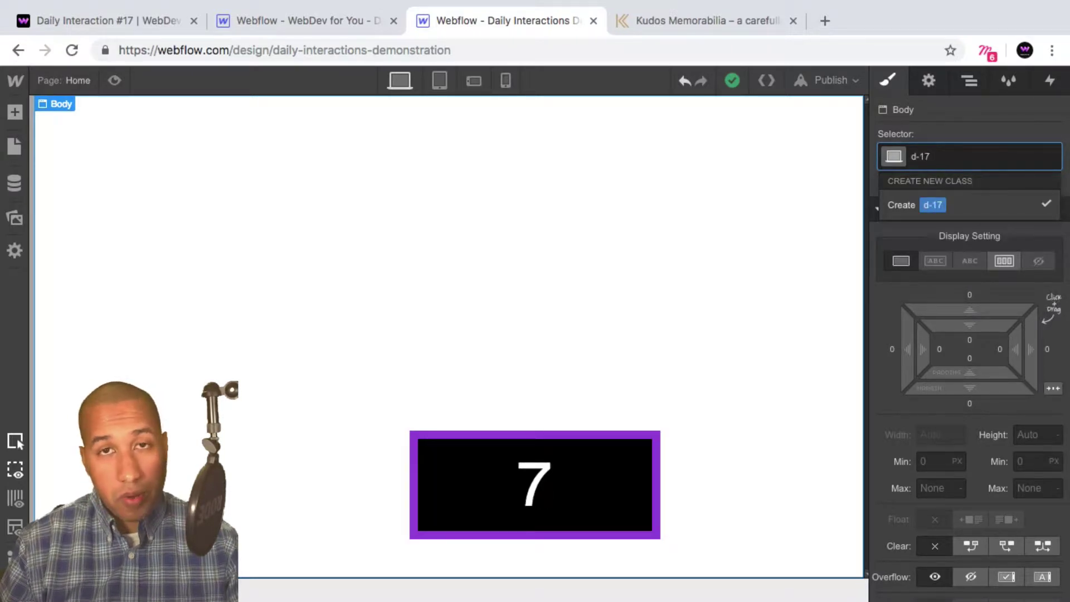
type("-body")
key("Return")
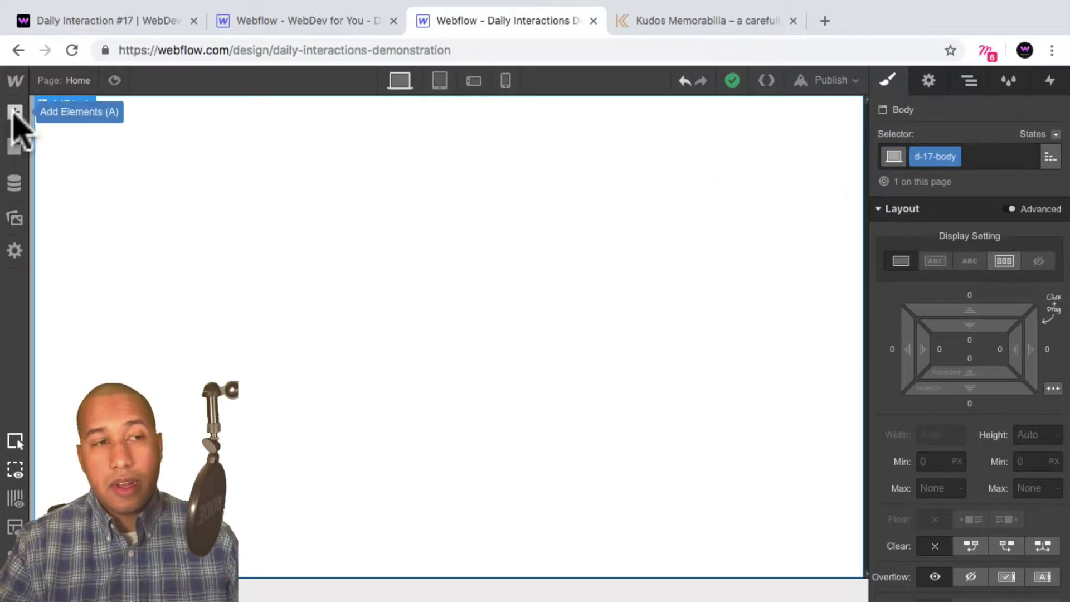
Step: Add a Section to the empty page and give it the new class d-17-section
left_click(15, 115)
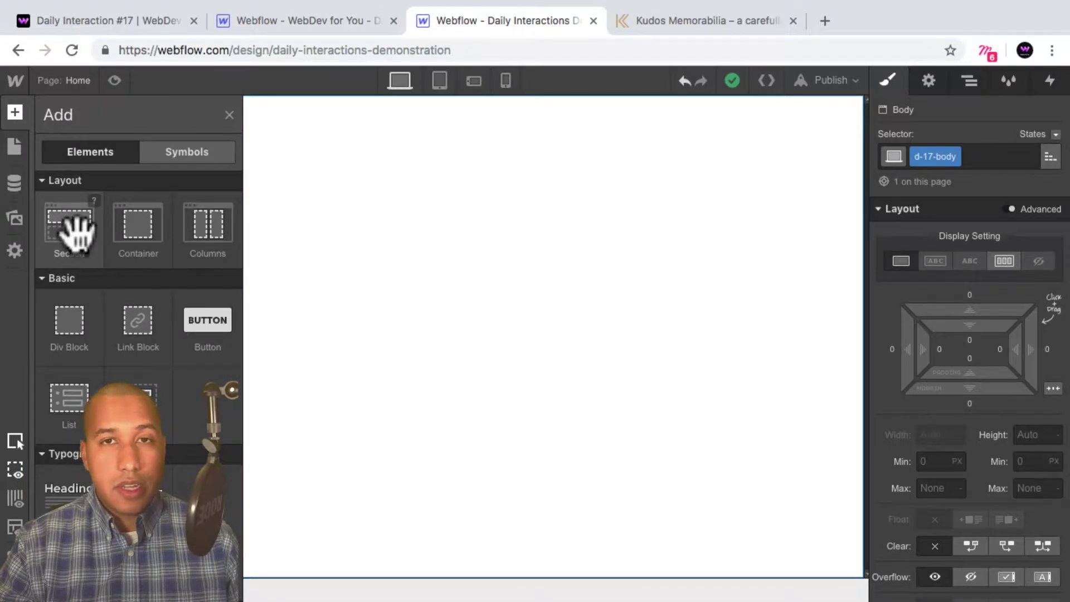
left_click_drag(76, 232, 420, 290)
left_click(969, 157)
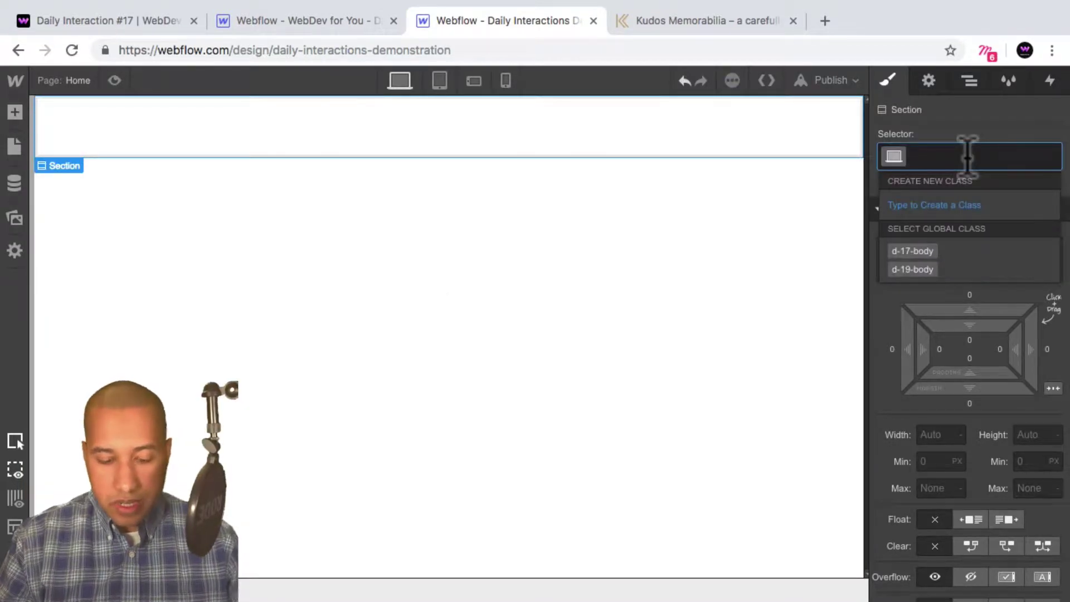
type("d-17-sec")
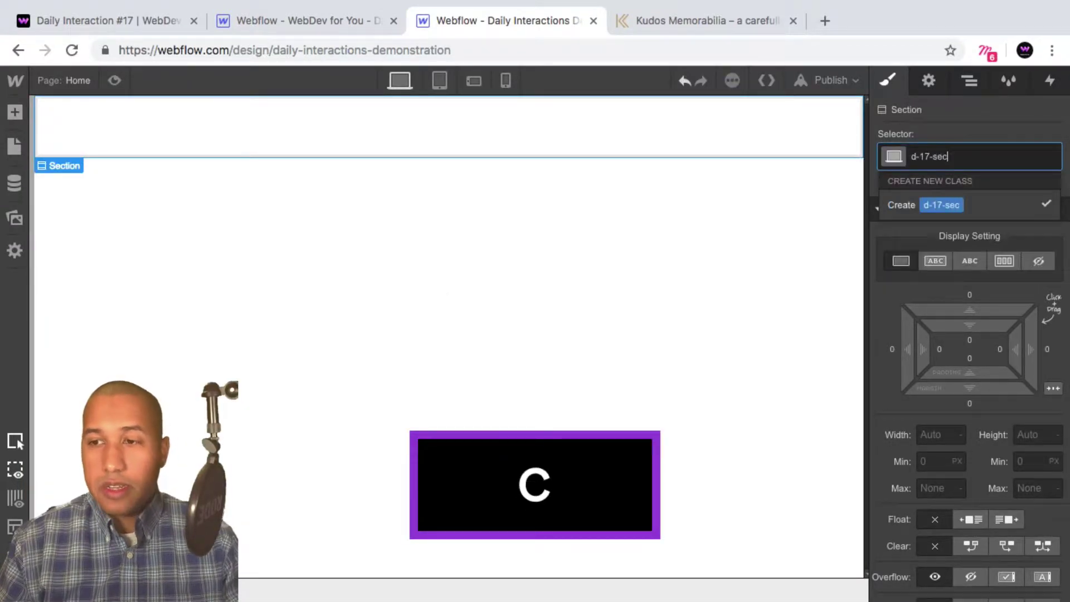
type("tion")
key("Return")
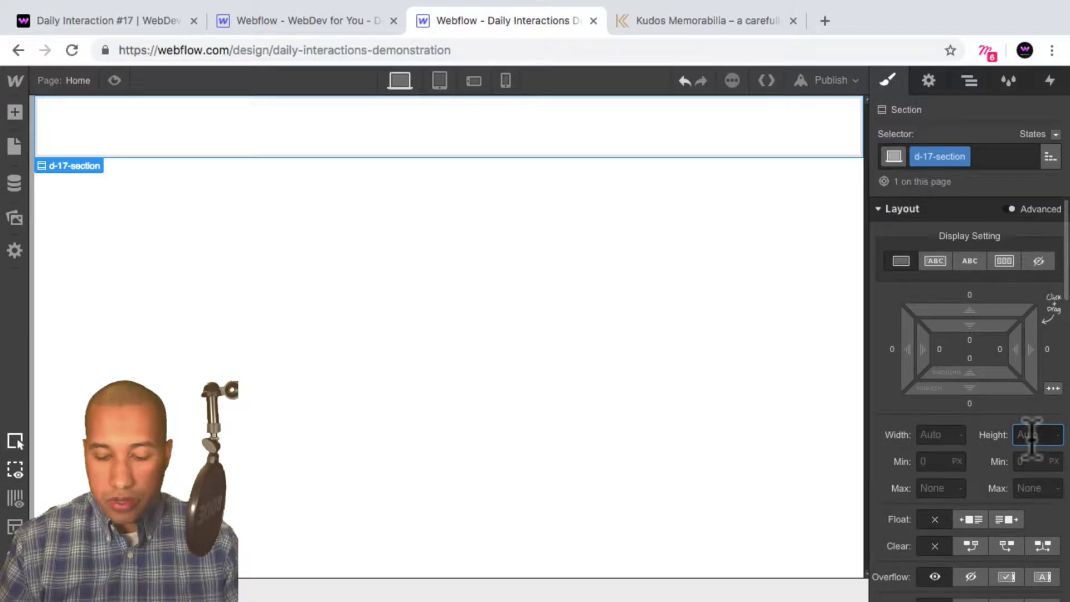
Step: Set the section's height to 100 VH and its background color to black
type("100vh")
key("Return")
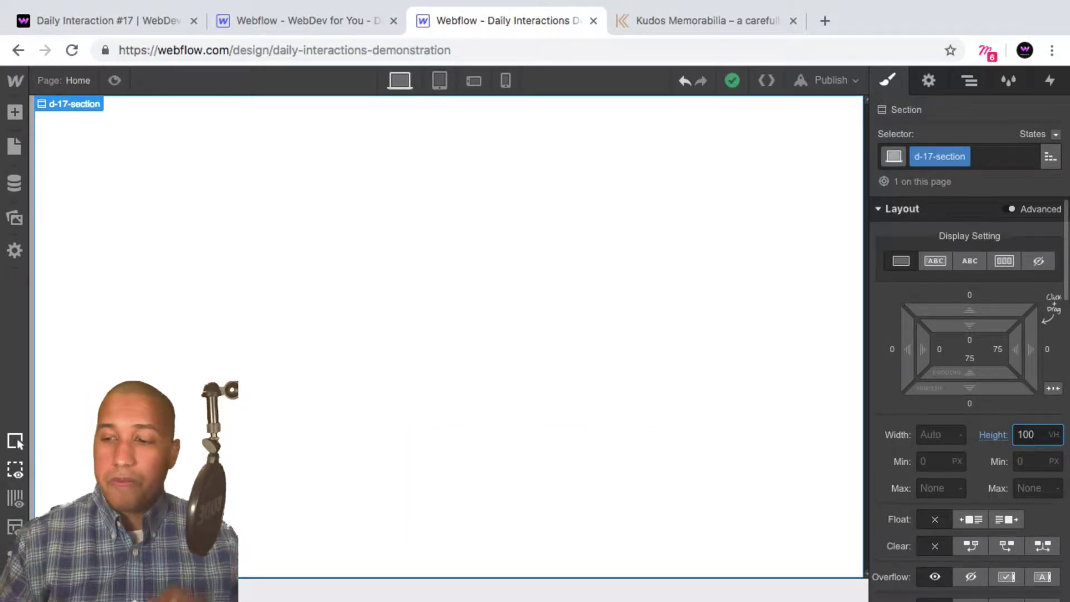
scroll(1021, 432, "down", 8)
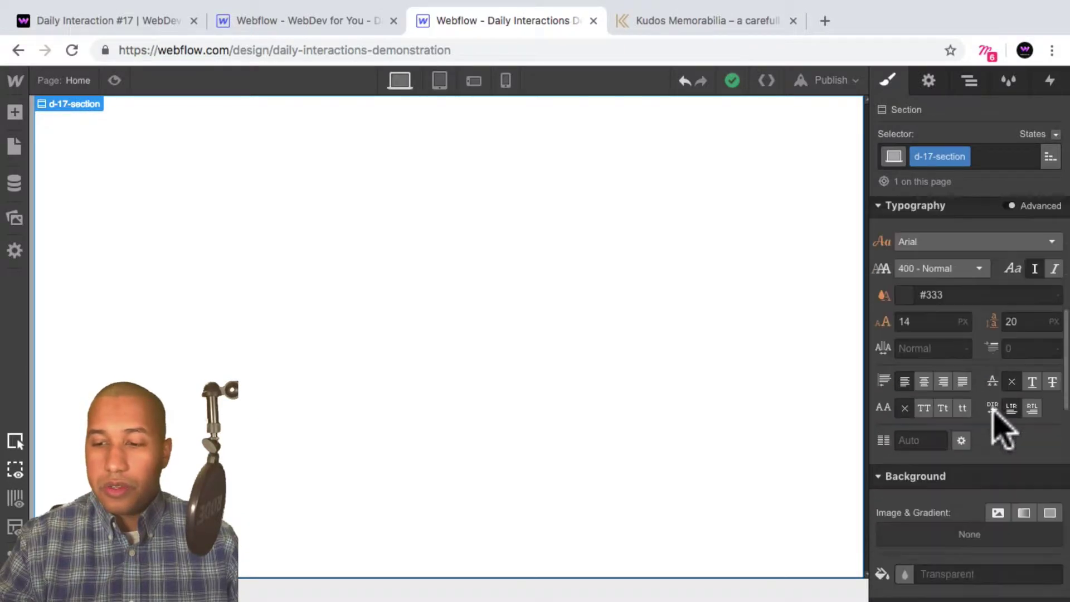
scroll(1000, 429, "down", 3)
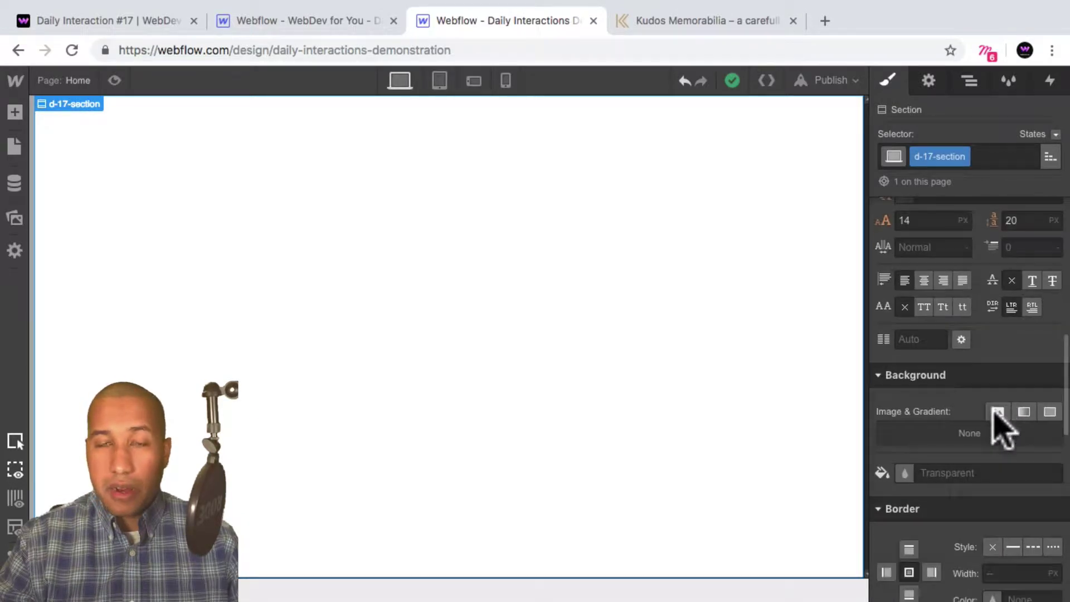
left_click(904, 473)
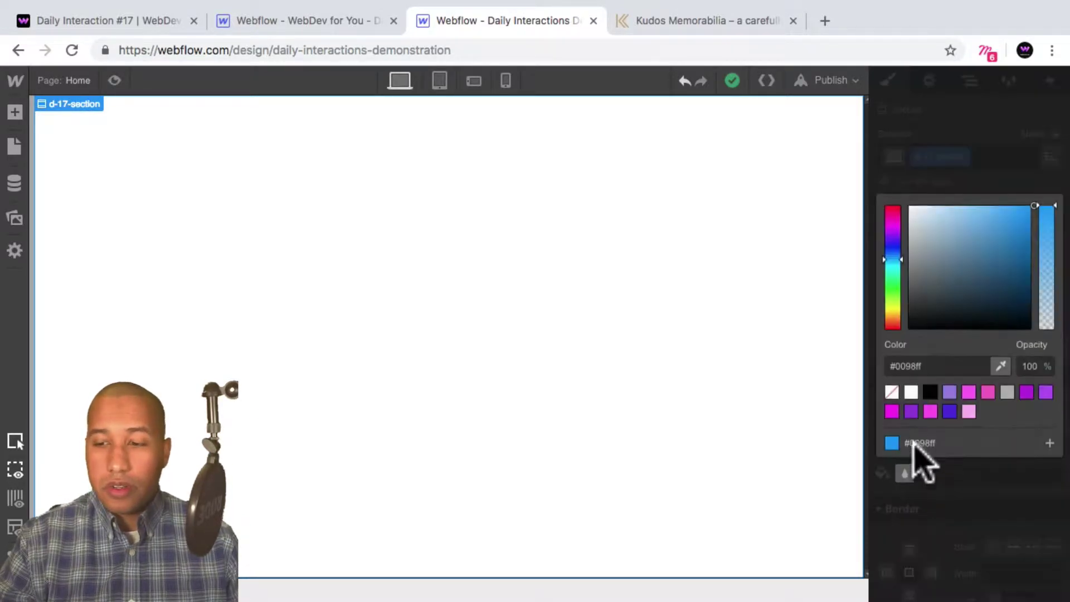
left_click(931, 392)
left_click(978, 516)
scroll(987, 485, "up", 10)
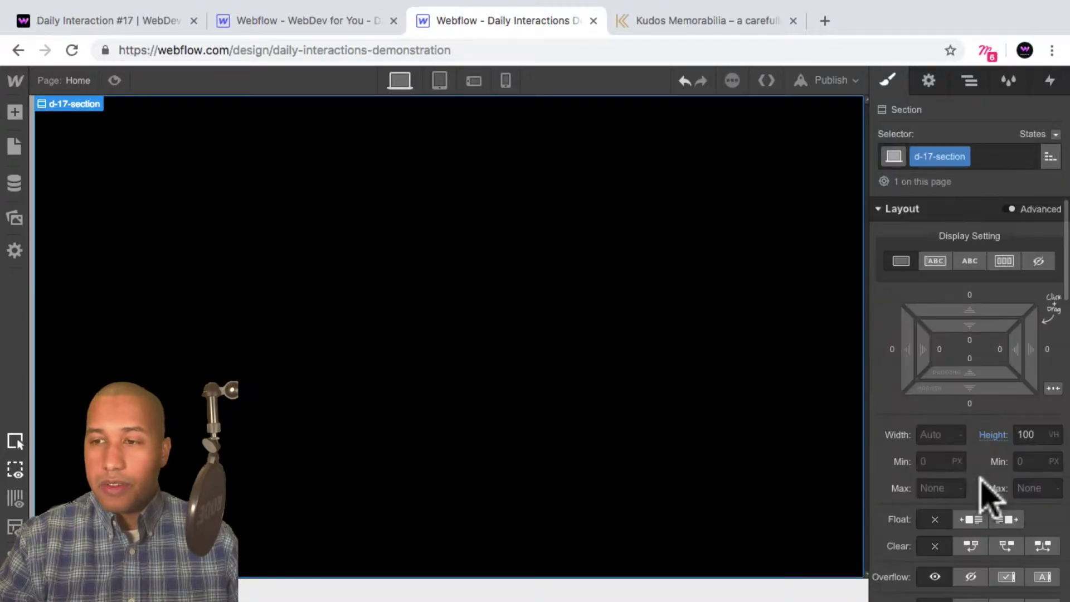
Step: Set the section's display to flex in horizontal direction, with its children centered both horizontally and vertically
left_click(1005, 259)
left_click(938, 332)
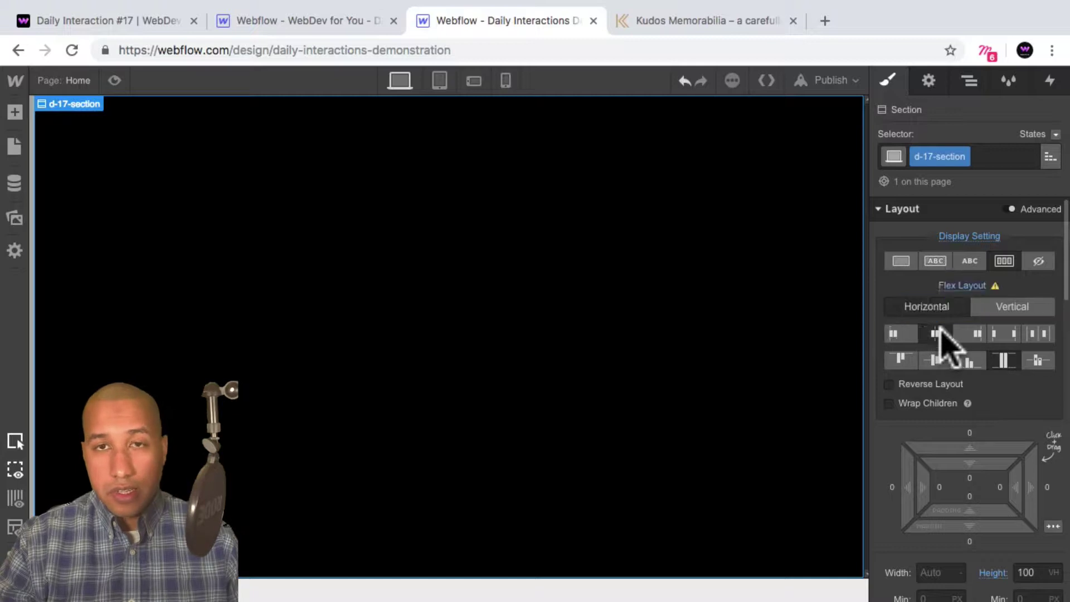
left_click(937, 360)
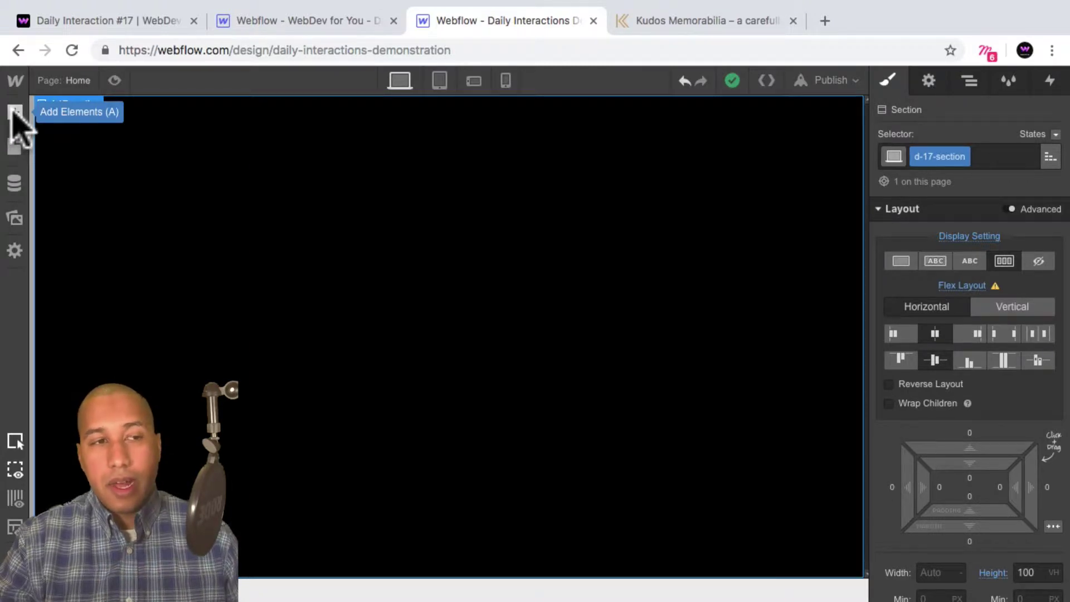
Step: Add a Div Block inside the section and give it the new class d-17-menu-trigger
left_click(16, 114)
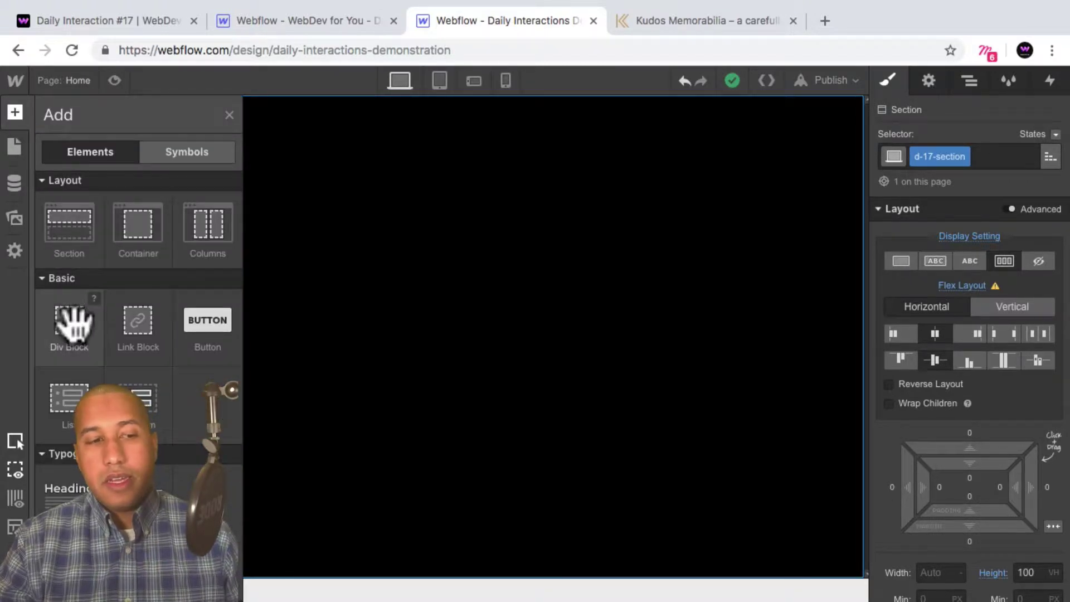
left_click_drag(72, 324, 162, 322)
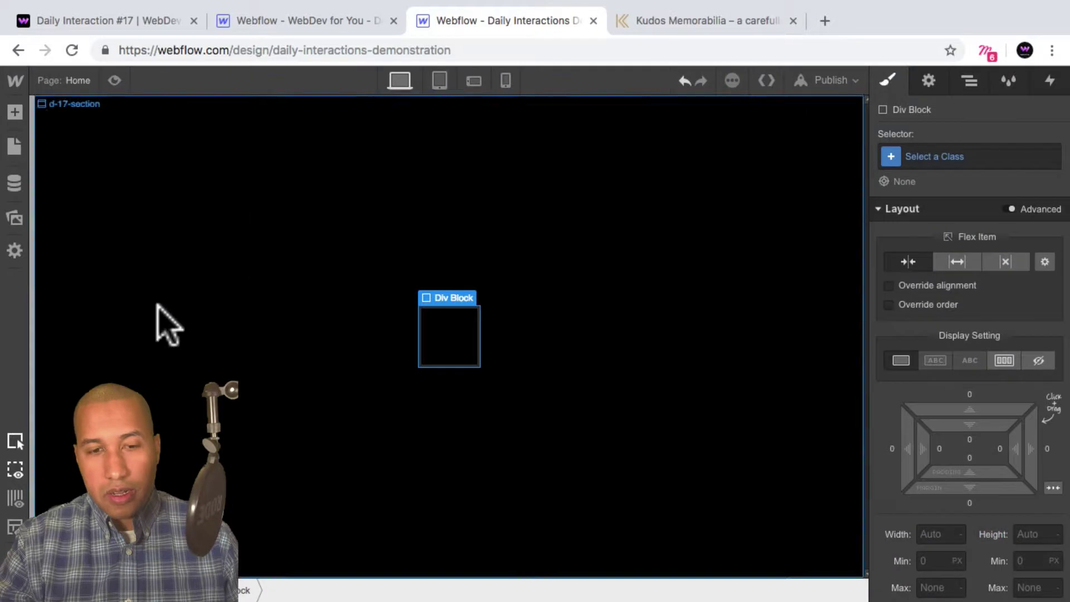
left_click(965, 157)
type("d-17-")
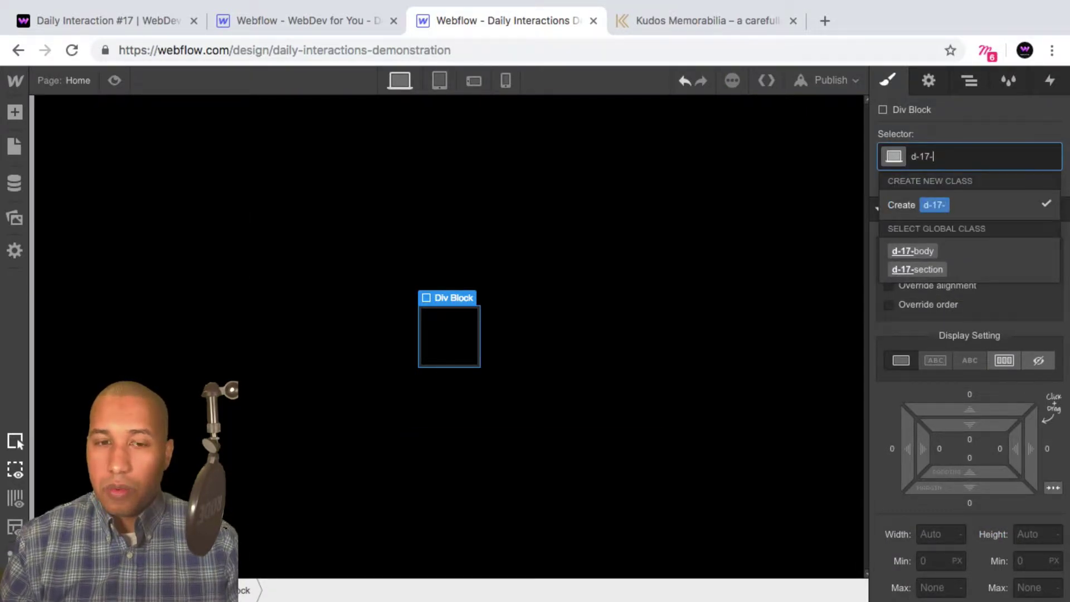
type("menu-trigger")
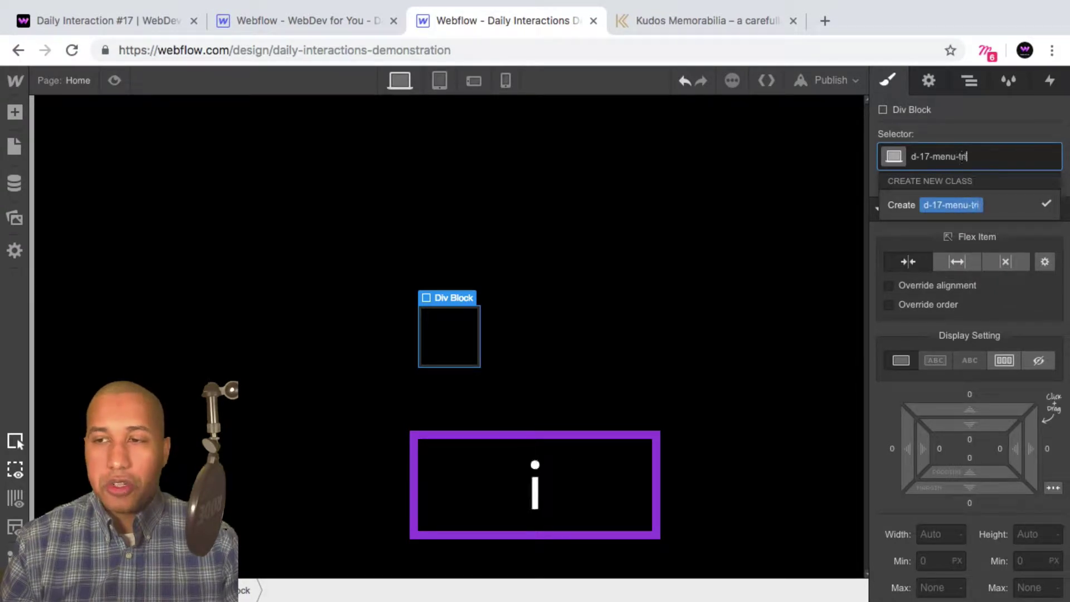
key("Return")
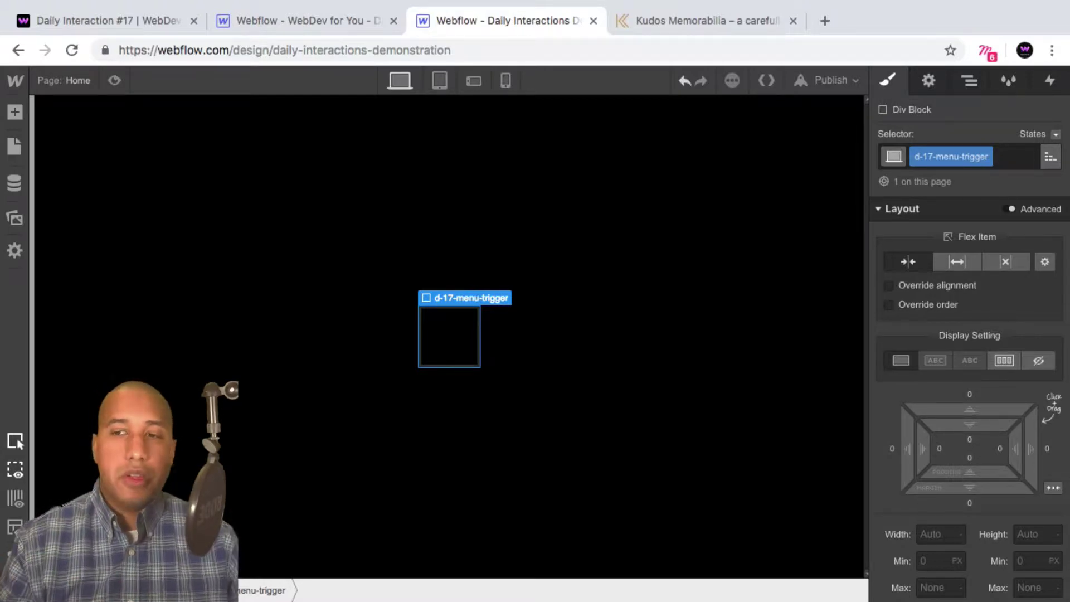
Step: Set the menu trigger div's width and height to 75 px each
scroll(979, 407, "down", 1)
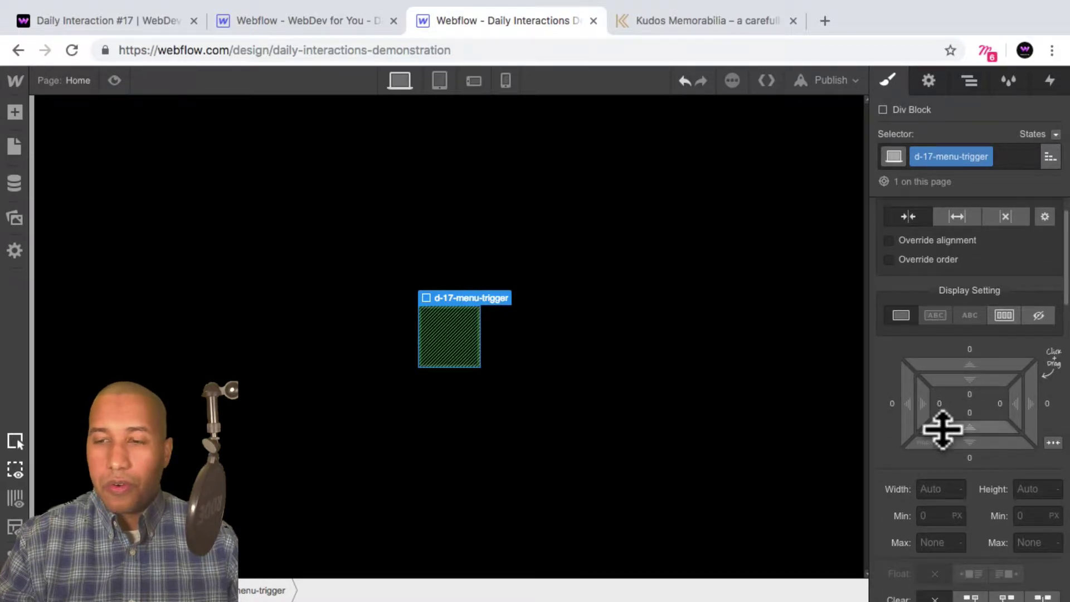
scroll(942, 429, "down", 1)
left_click(936, 455)
type("75")
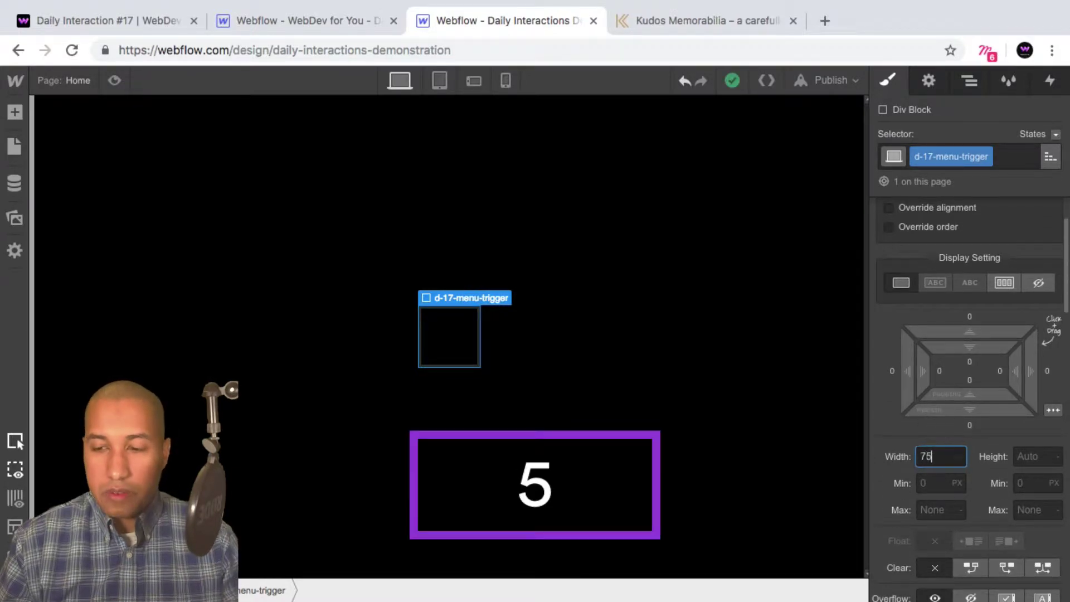
key("Tab")
type("75")
key("Return")
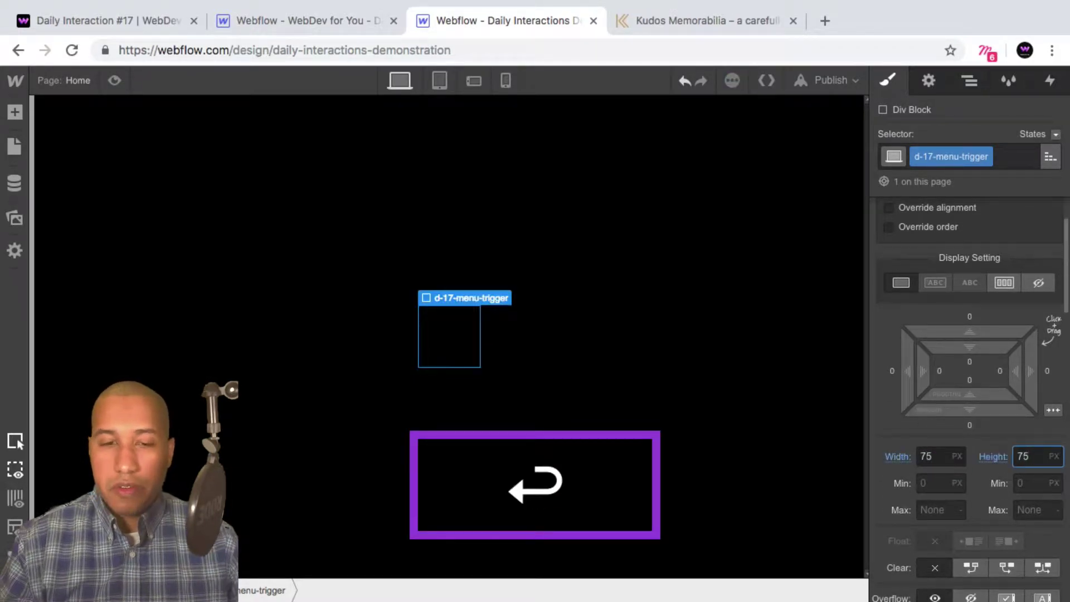
Step: Set the menu trigger div's position to relative
scroll(978, 301, "down", 1)
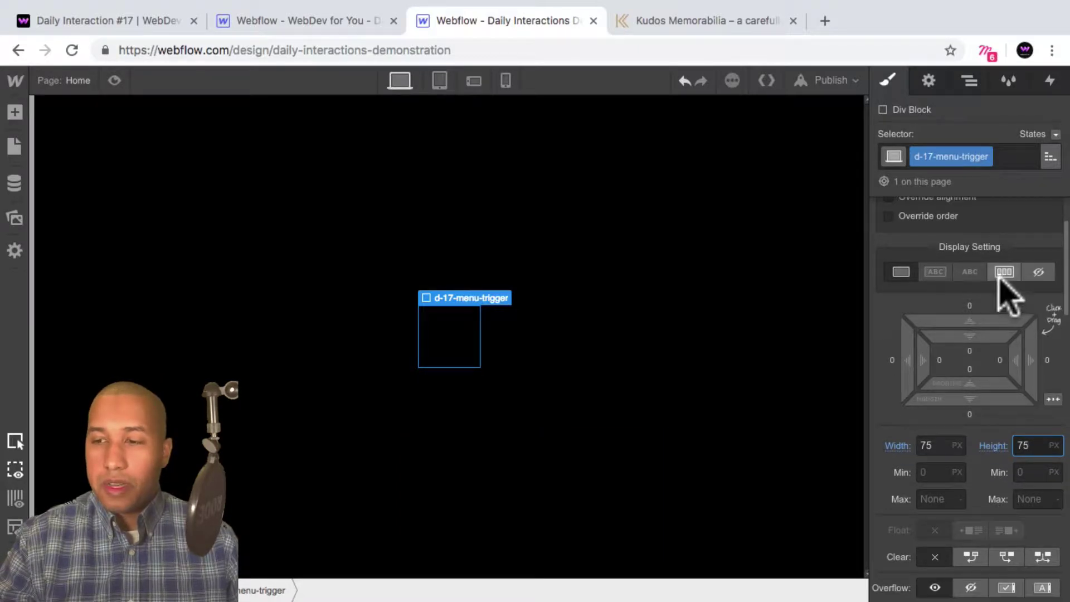
scroll(956, 386, "down", 5)
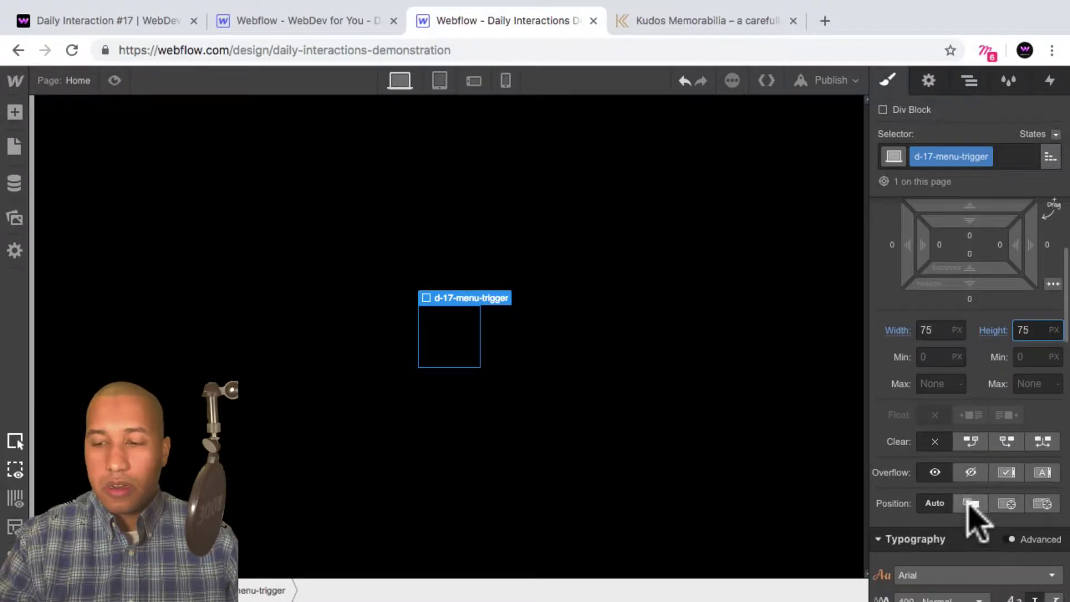
left_click(970, 504)
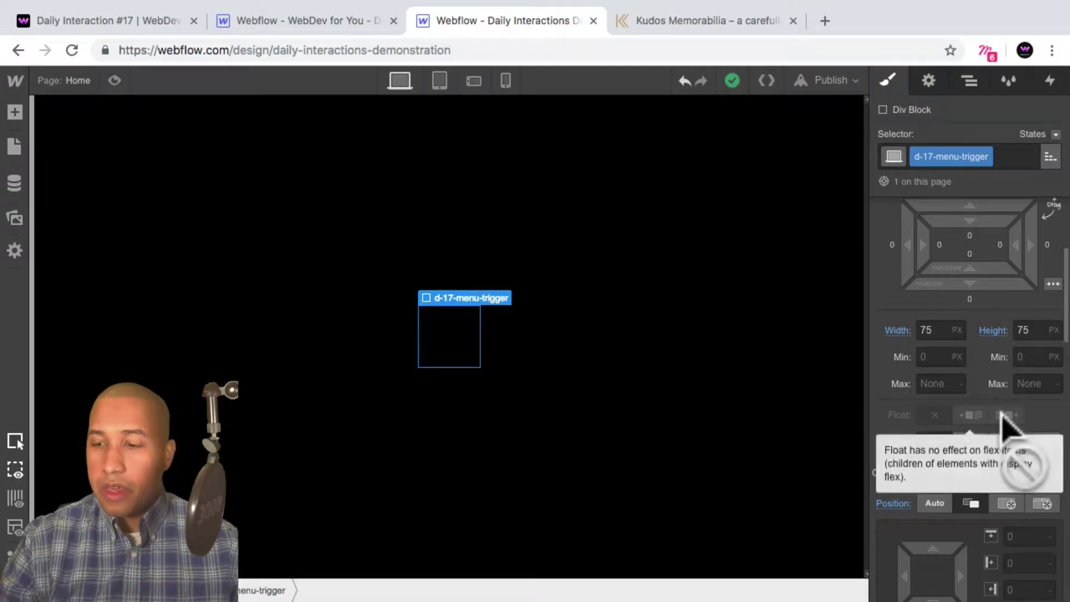
Step: Set the menu trigger div's display to flex, with its children centered both horizontally and vertically
scroll(1002, 427, "up", 1)
scroll(1000, 427, "up", 2)
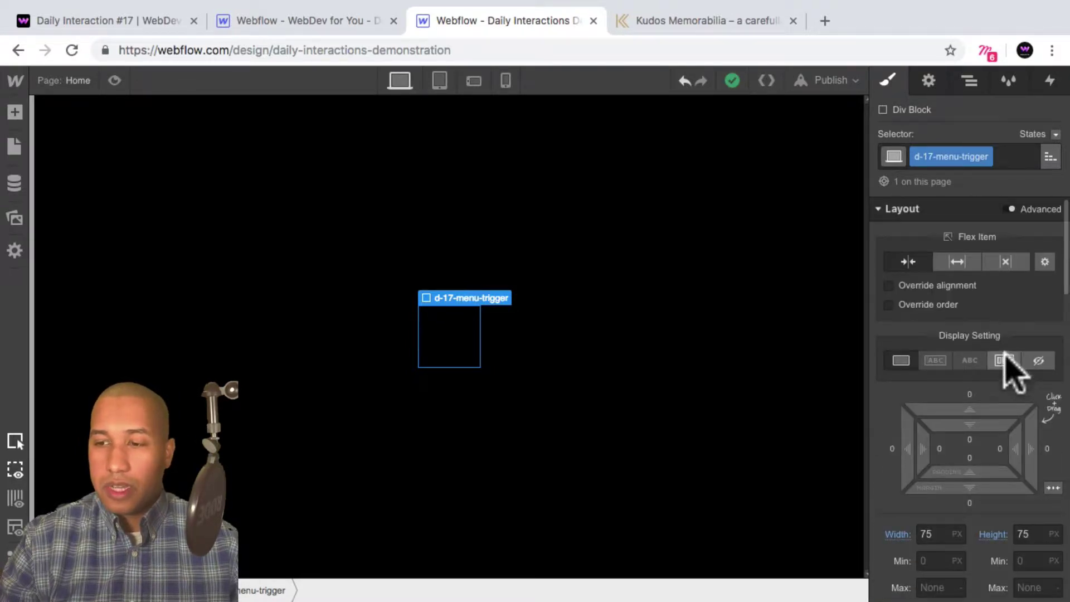
left_click(1005, 361)
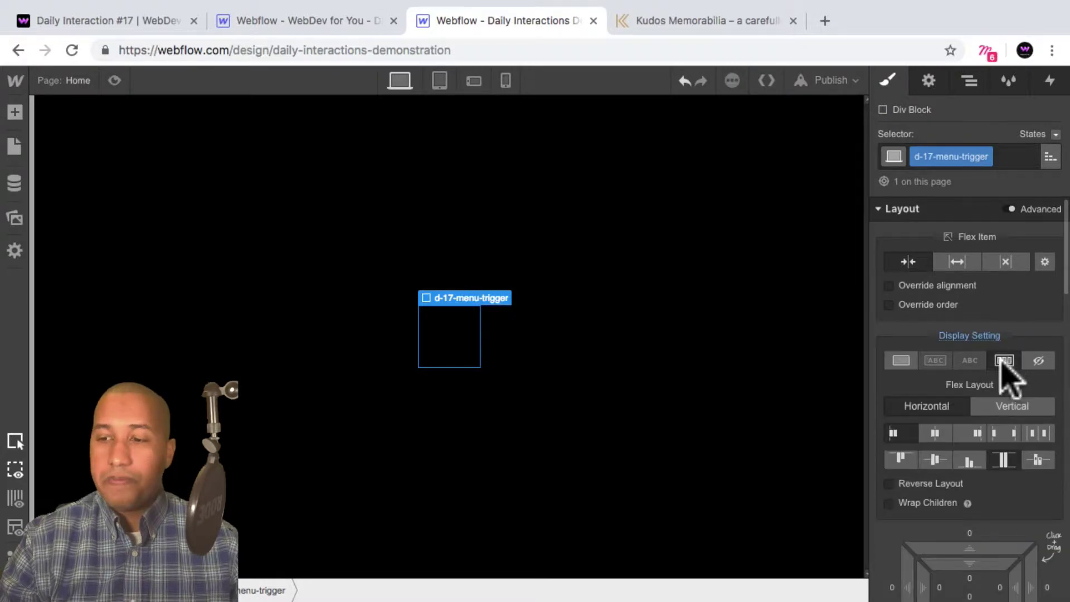
left_click(932, 433)
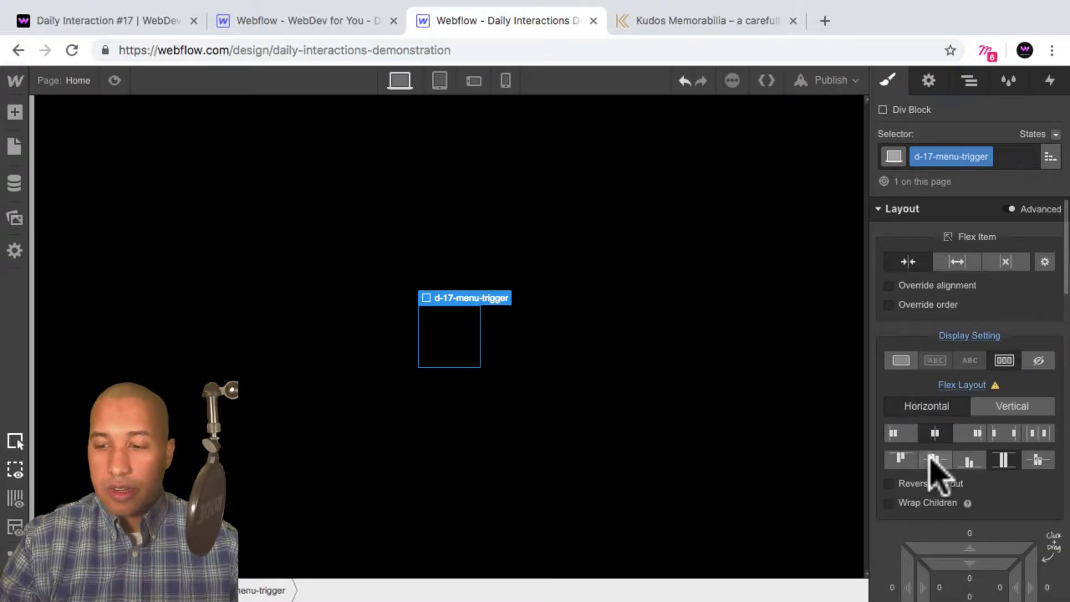
left_click(935, 461)
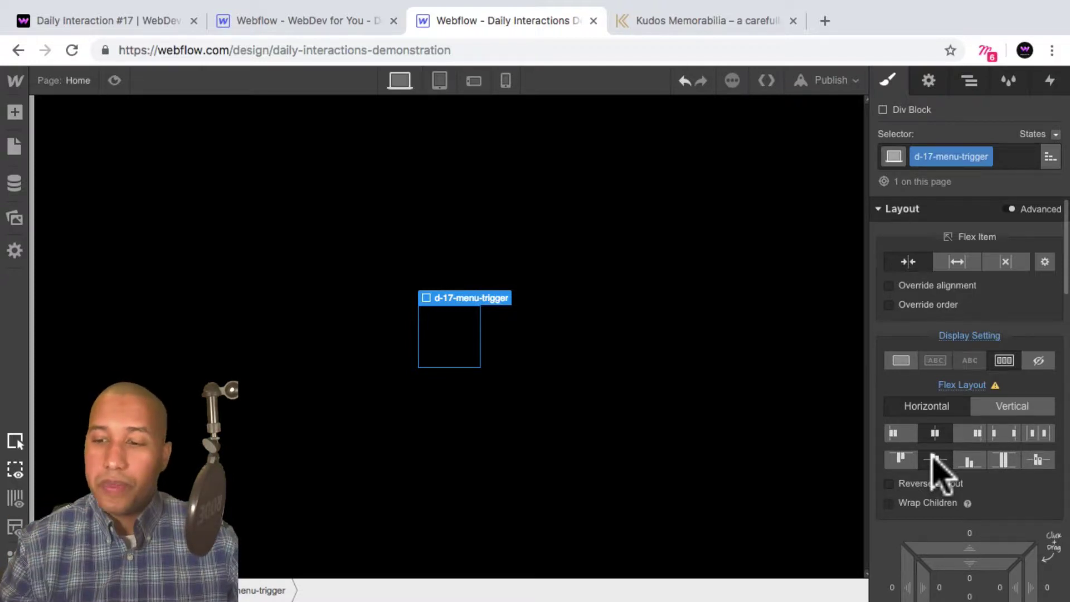
Step: Add a new Div Block inside d-17-menu-trigger
left_click(969, 83)
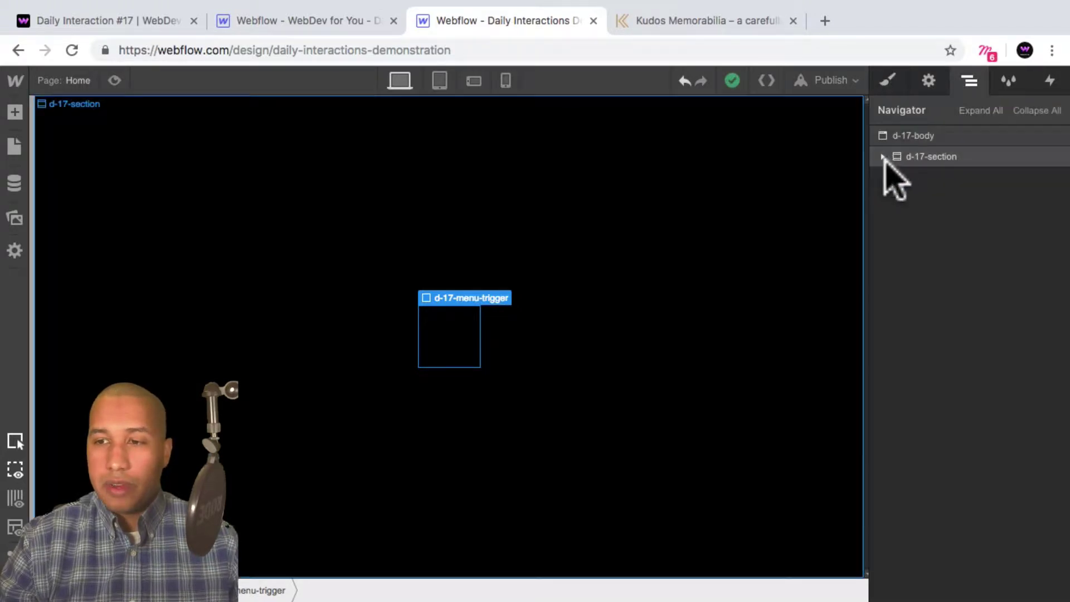
left_click(883, 157)
left_click(986, 157)
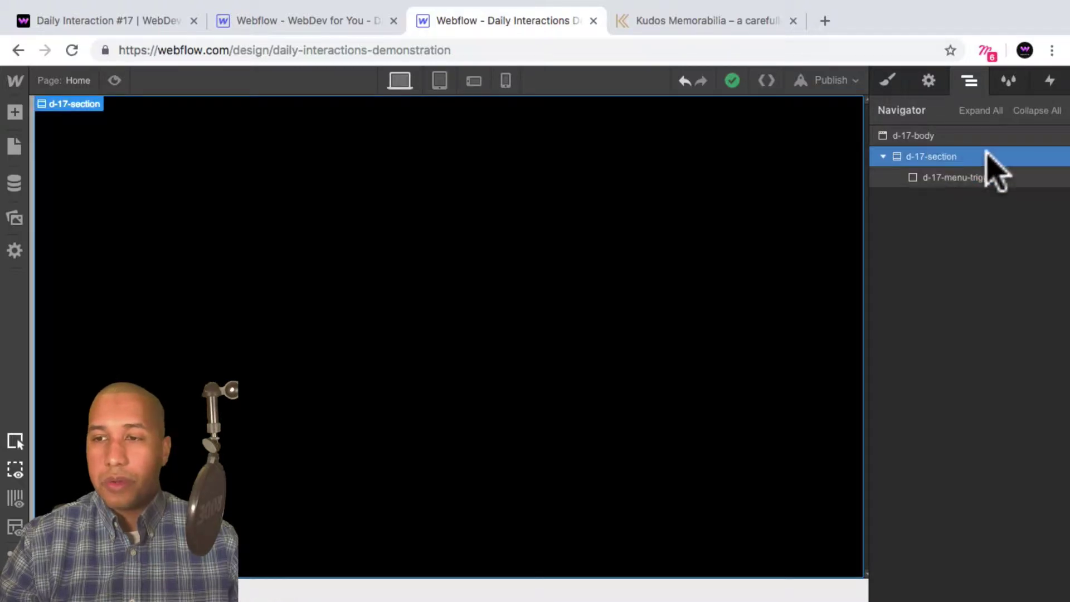
left_click(945, 177)
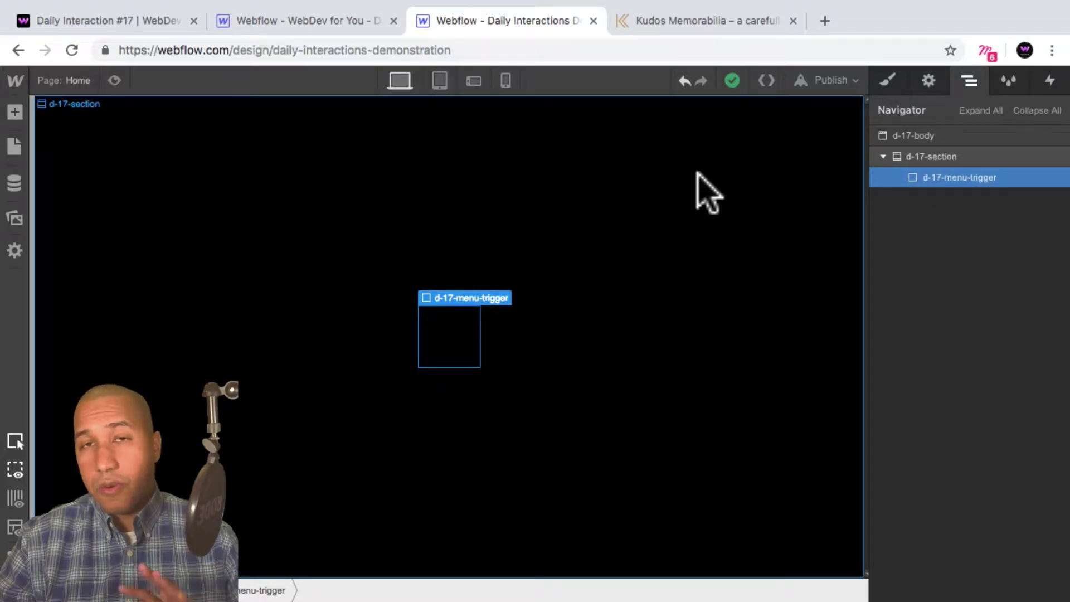
left_click(15, 113)
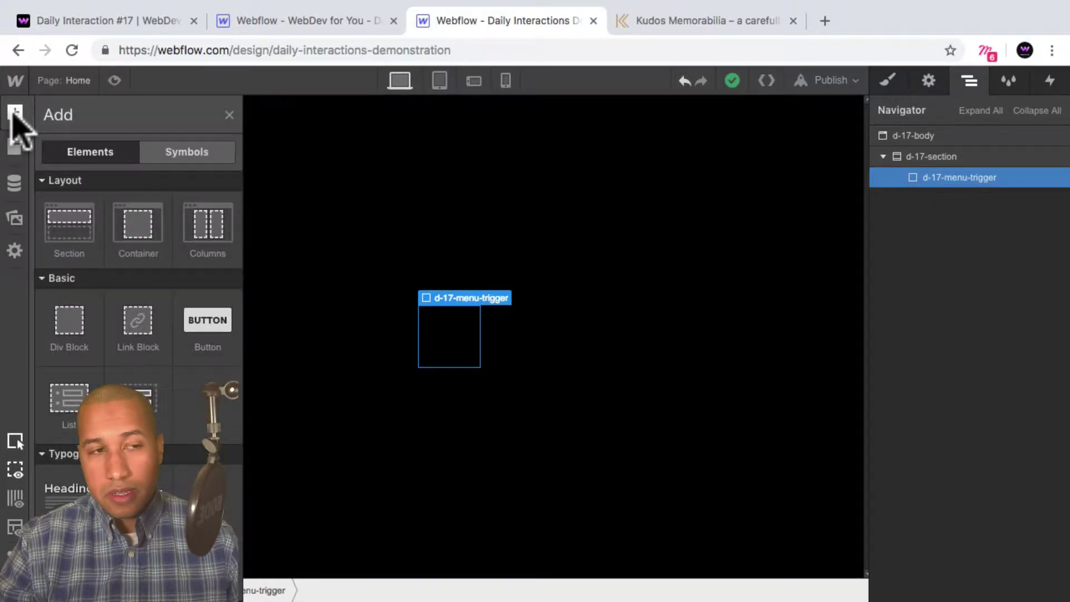
left_click(66, 329)
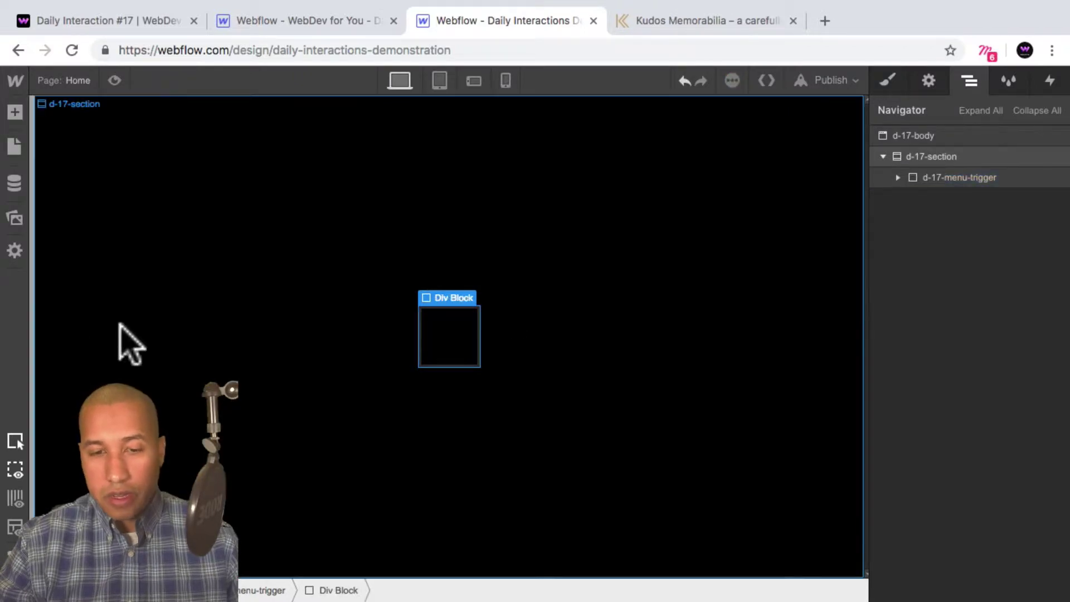
Step: Set the new inner div's width to 100% and its height to 5 px
left_click(891, 85)
scroll(991, 330, "down", 3)
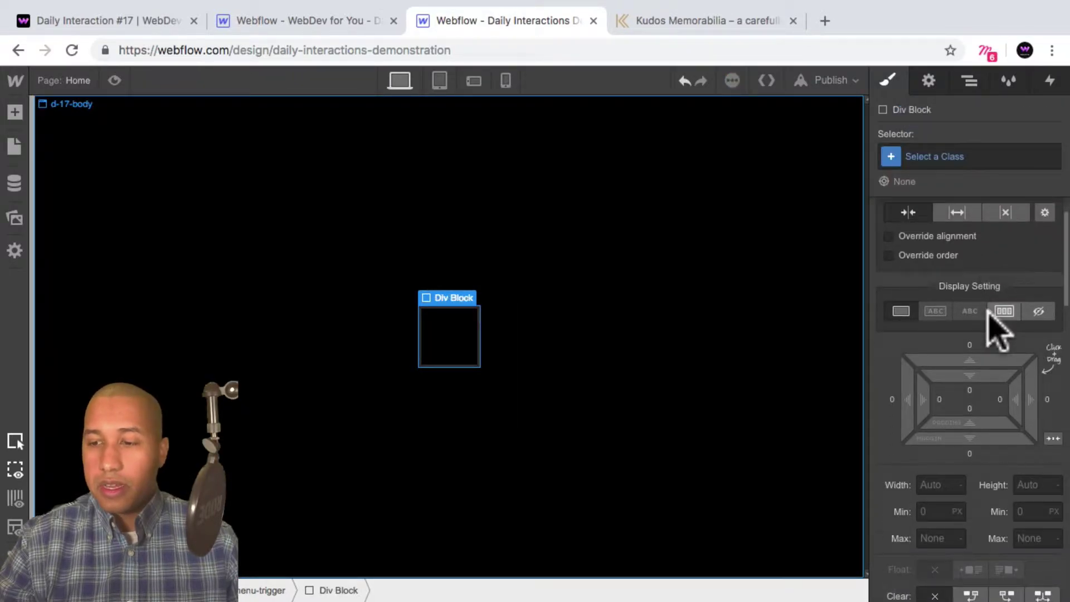
left_click(937, 419)
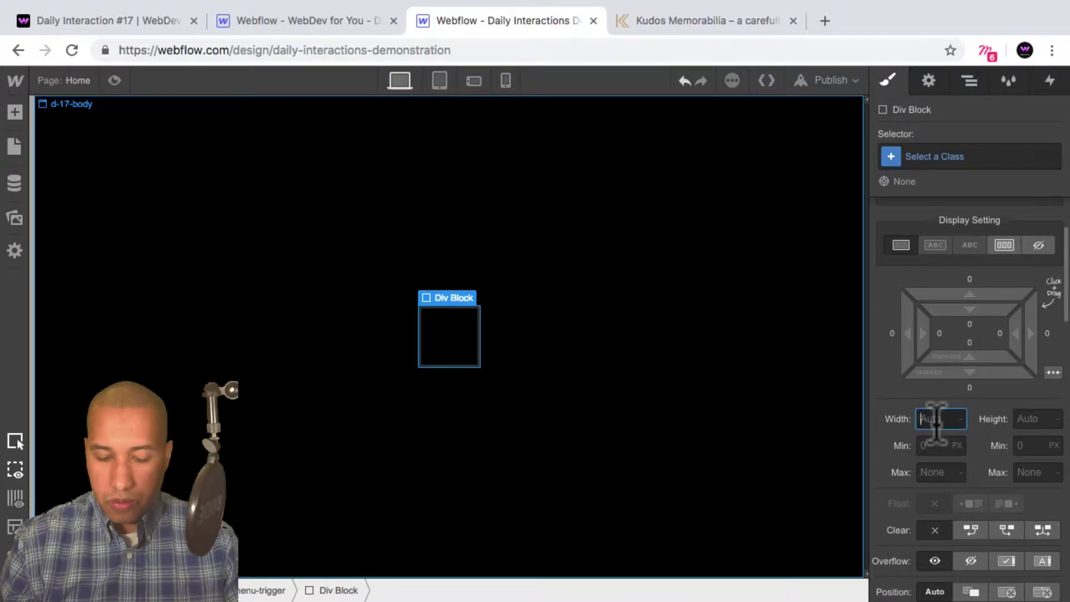
type("100%")
key("shift+Return")
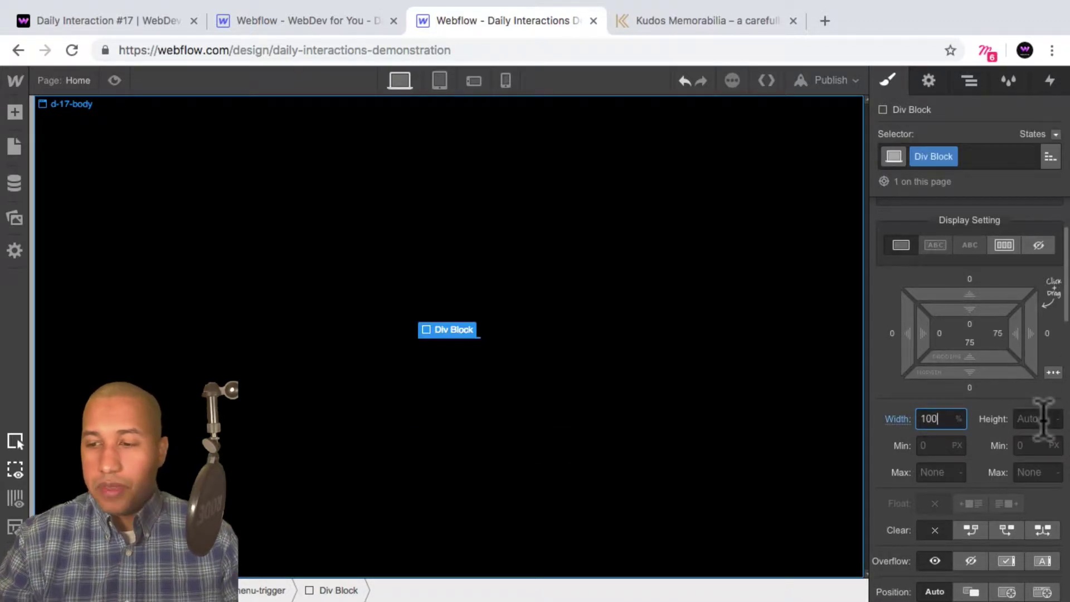
type("5")
key("Return")
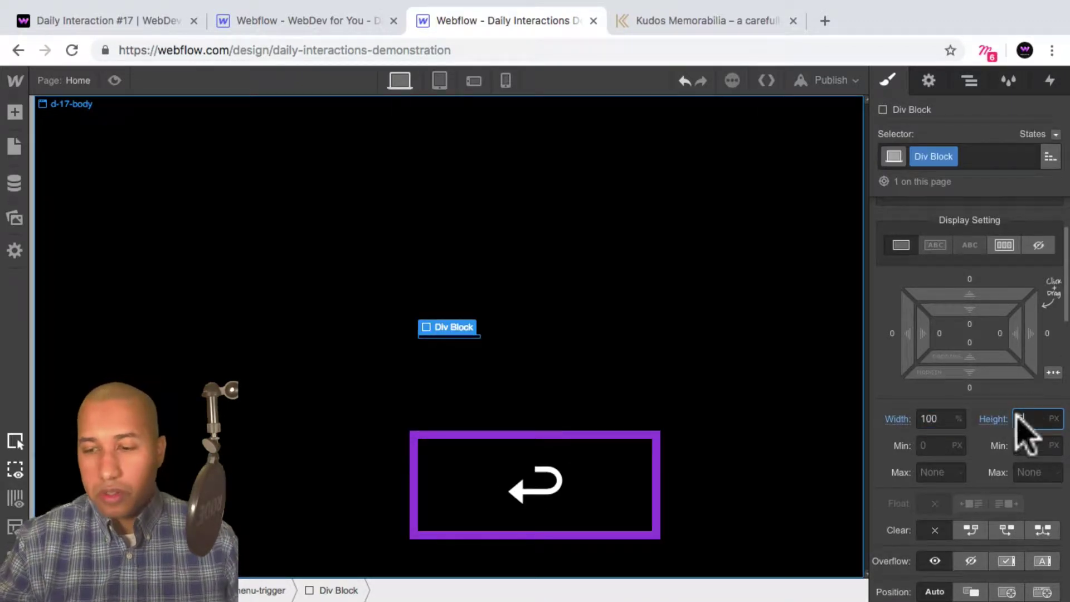
Step: Set the inner div's position to absolute
scroll(1023, 413, "down", 1)
scroll(1022, 394, "down", 3)
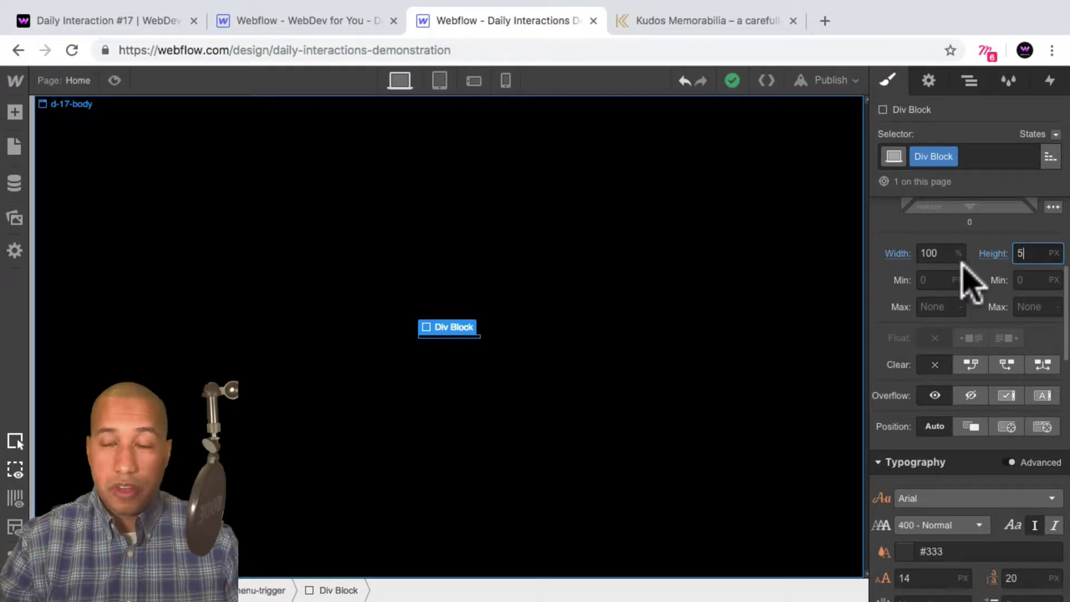
scroll(976, 312, "down", 1)
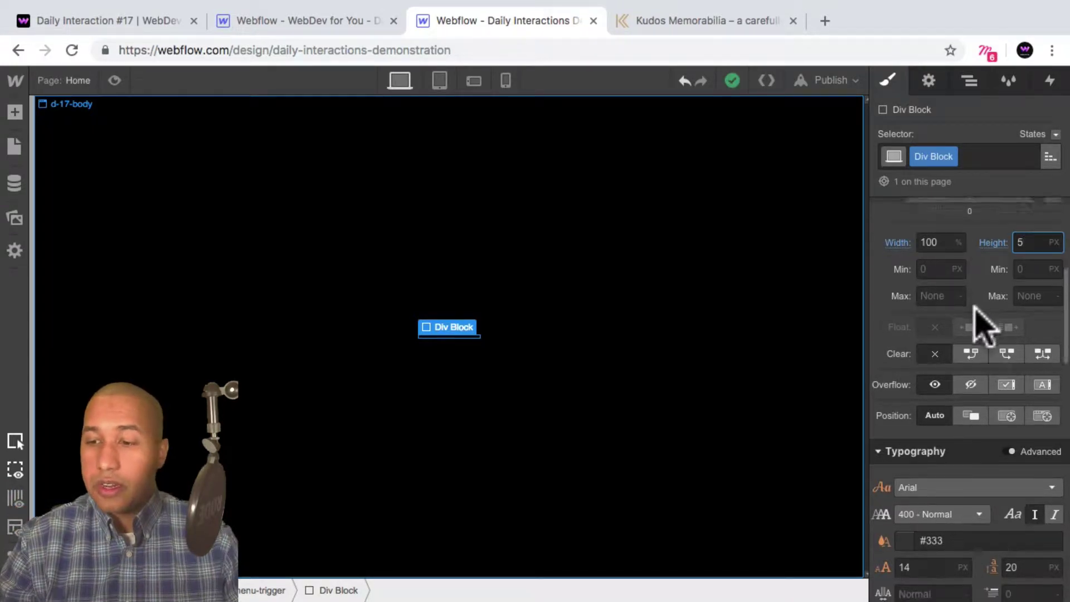
left_click(1006, 405)
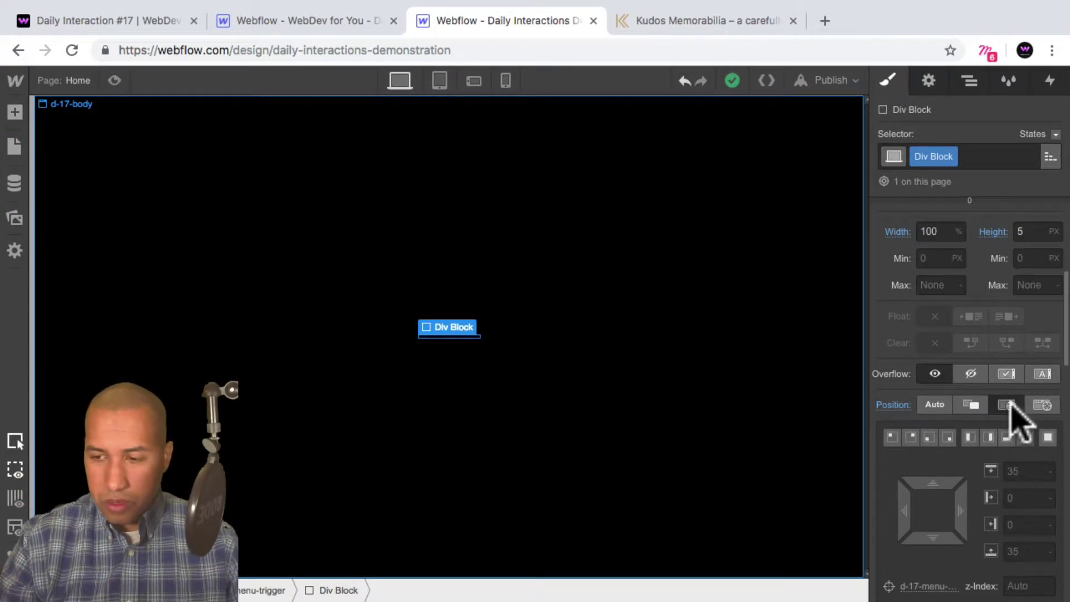
Step: Give the inner div a white background color
scroll(1016, 415, "down", 3)
scroll(1014, 416, "down", 10)
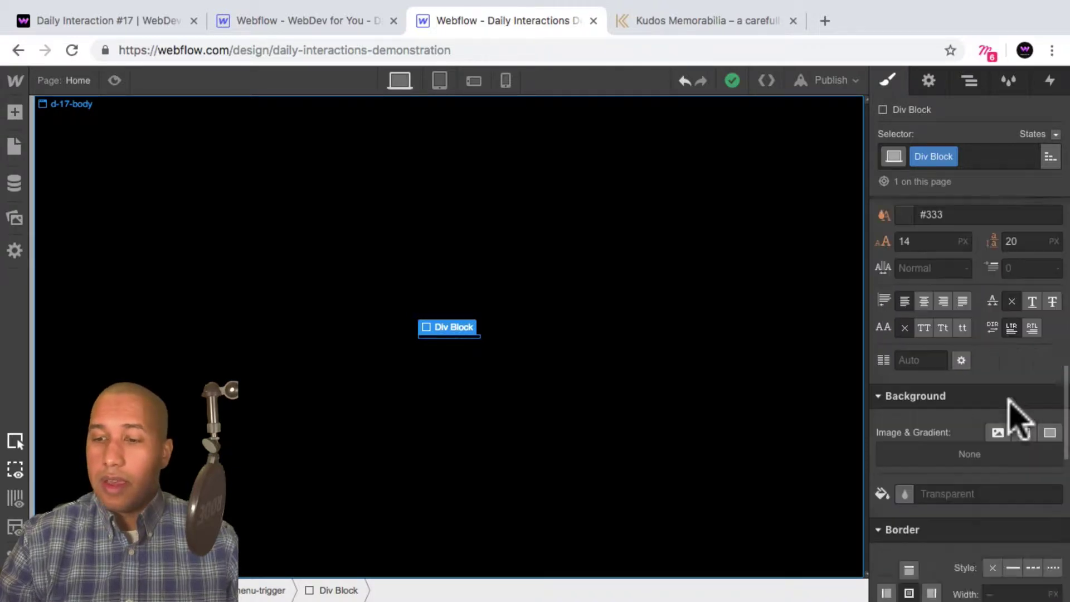
left_click(904, 308)
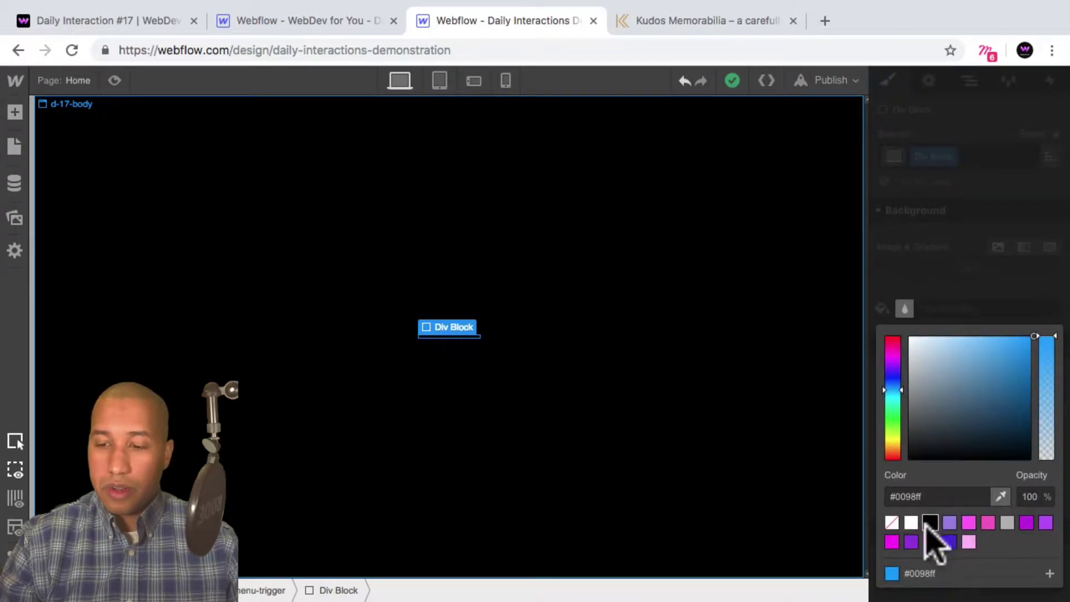
left_click(911, 523)
left_click(957, 302)
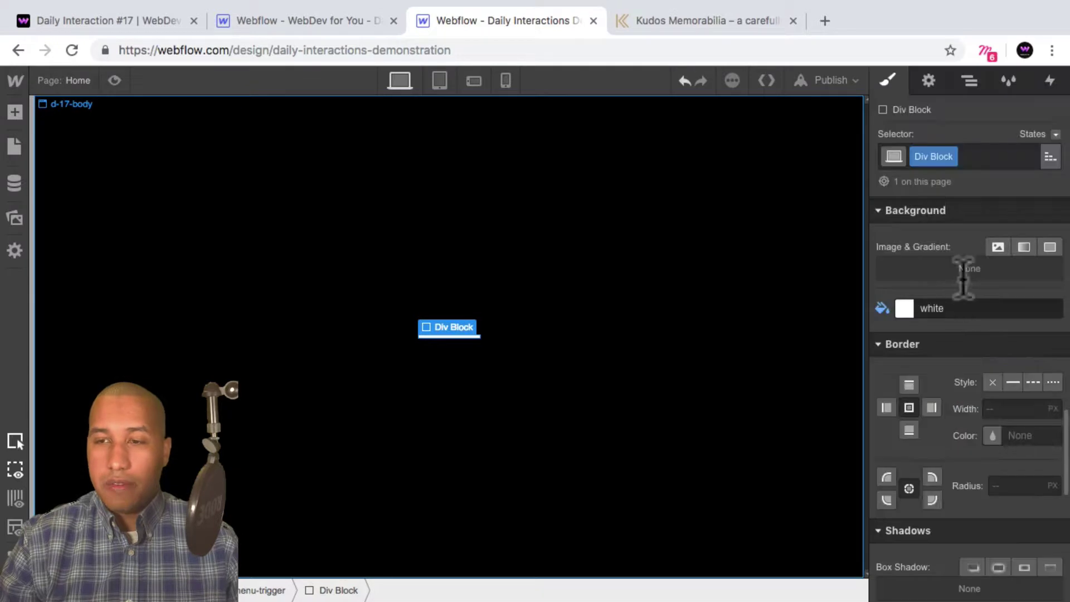
Step: Rename the inner div's class to d-17-menu-line and shorten that name to d-17-line
type("d-17-")
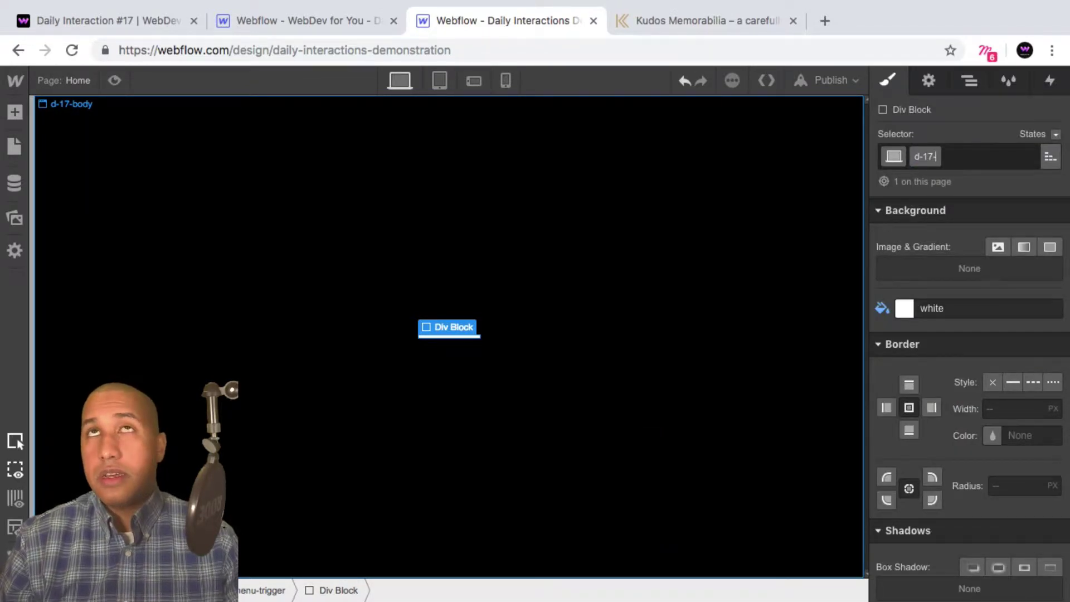
type("menu-line")
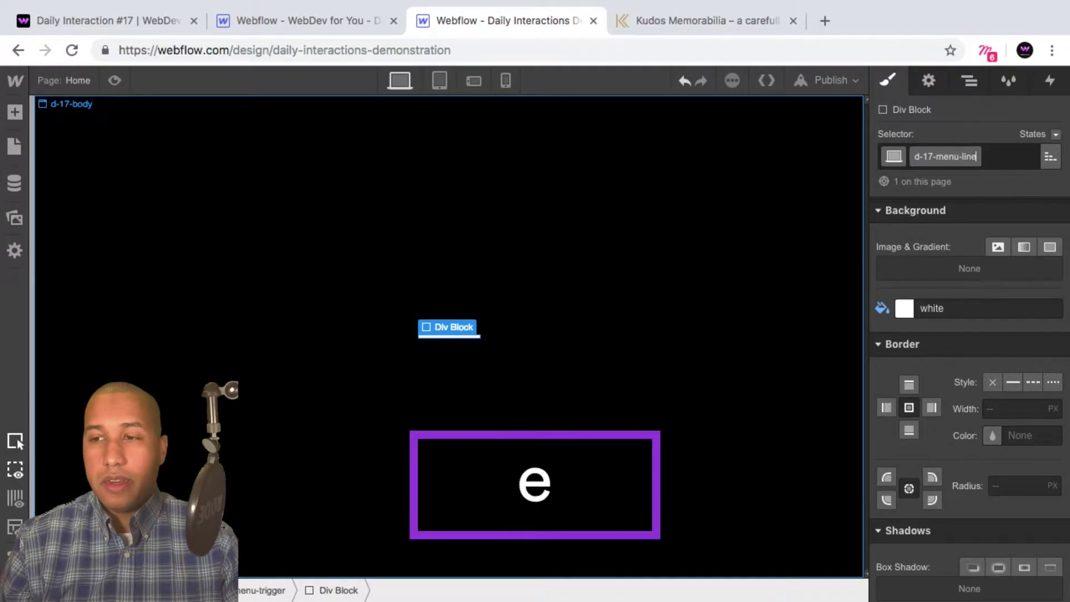
key("Return")
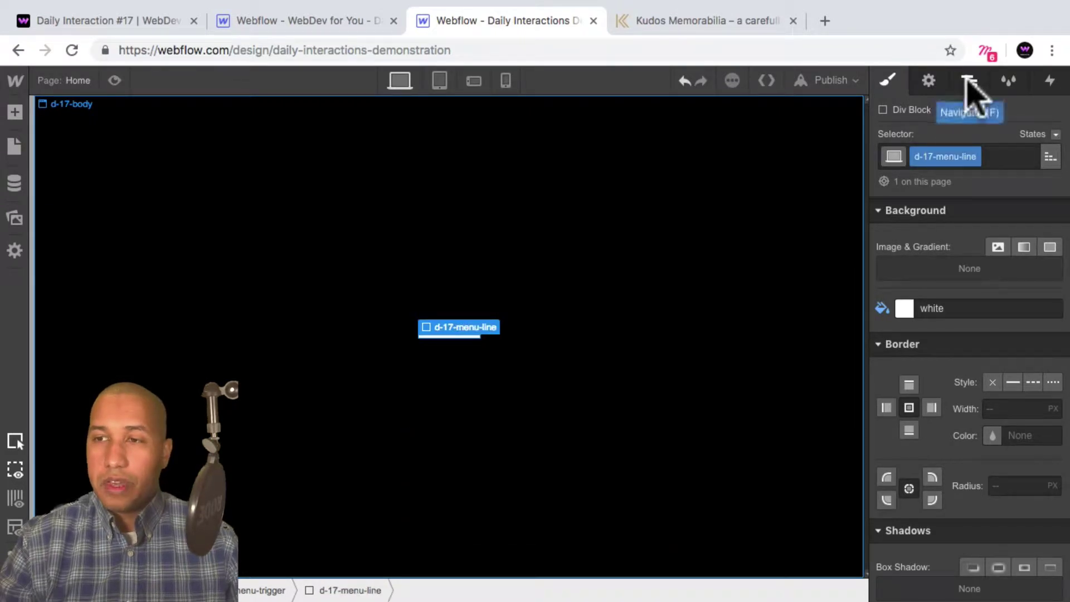
double_click(948, 156)
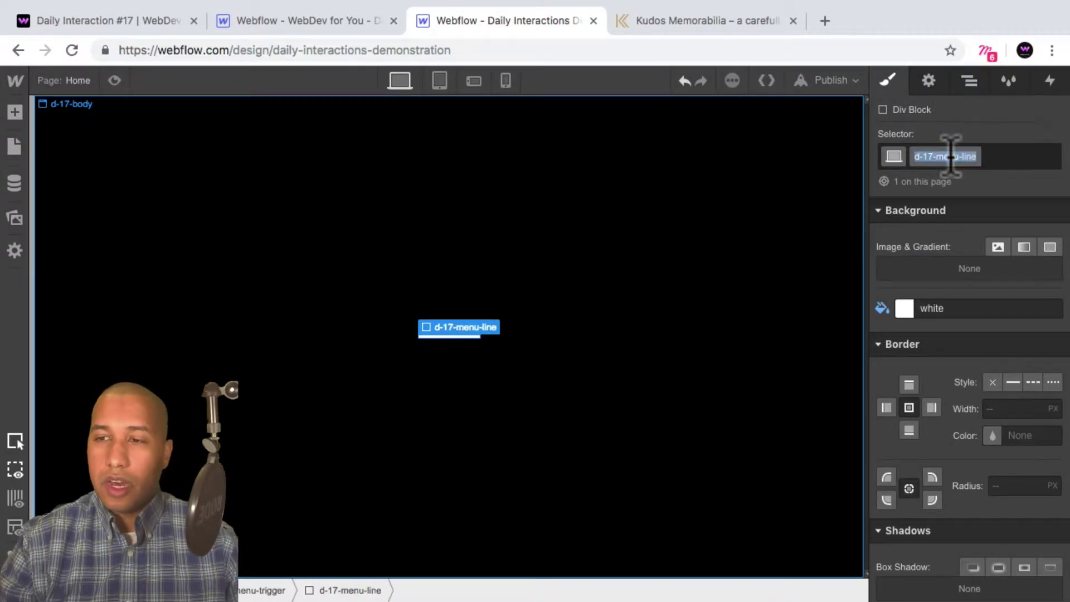
left_click_drag(958, 157, 937, 157)
key("BackSpace")
key("Return")
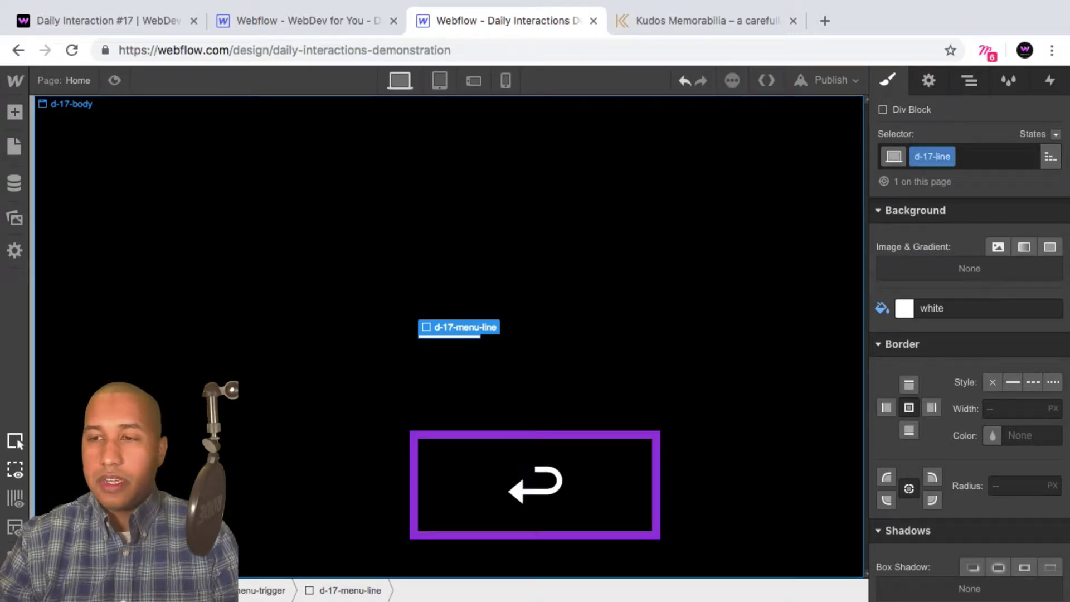
Step: Copy the d-17-line div and paste three duplicates of it inside d-17-menu-trigger
left_click(972, 82)
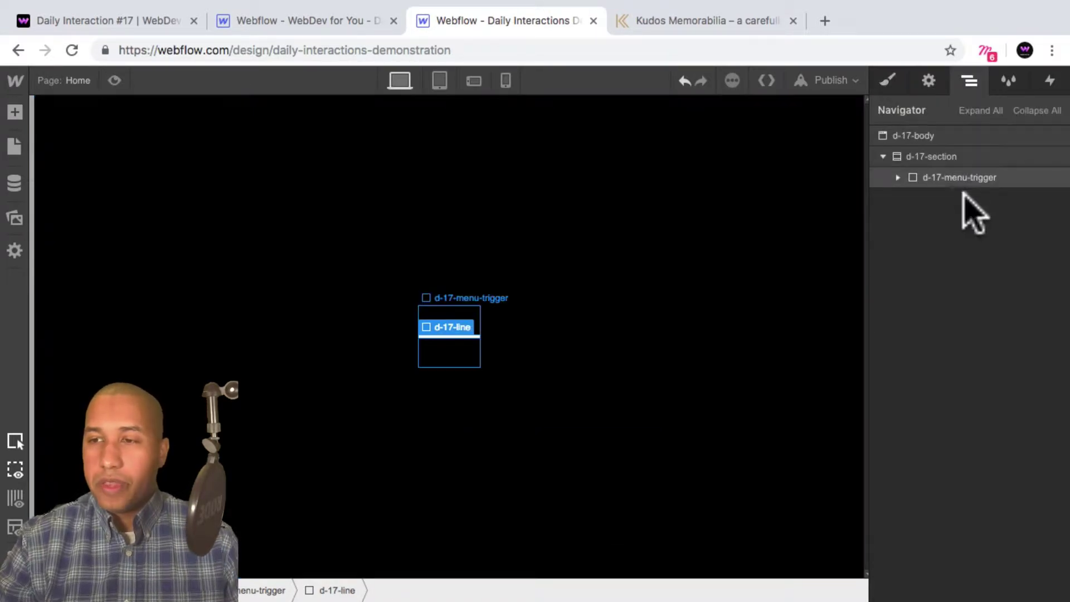
left_click(954, 179)
left_click(898, 178)
left_click(955, 199)
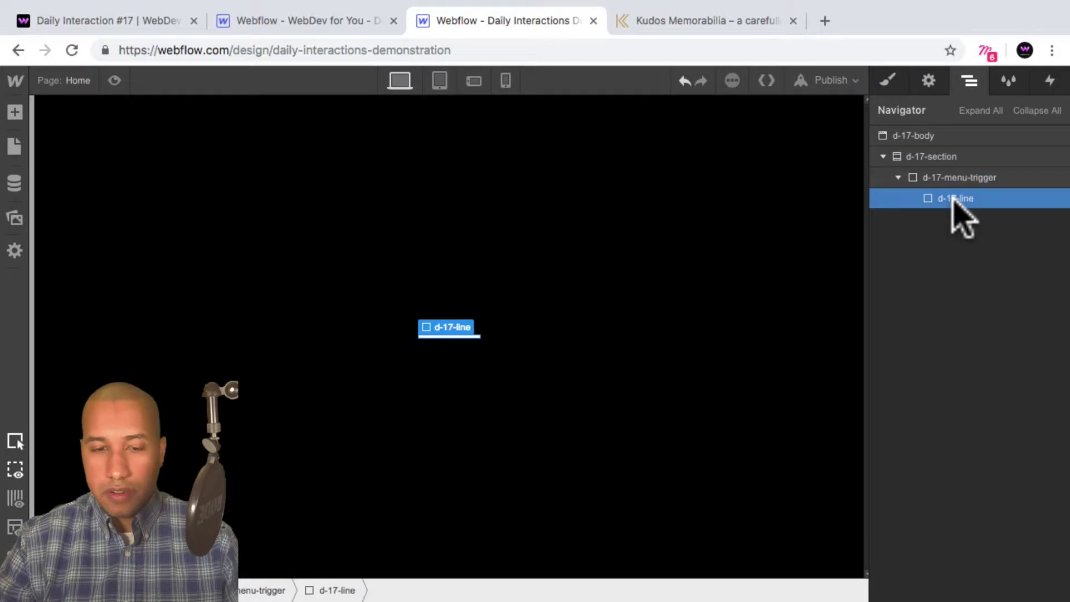
key("super+c")
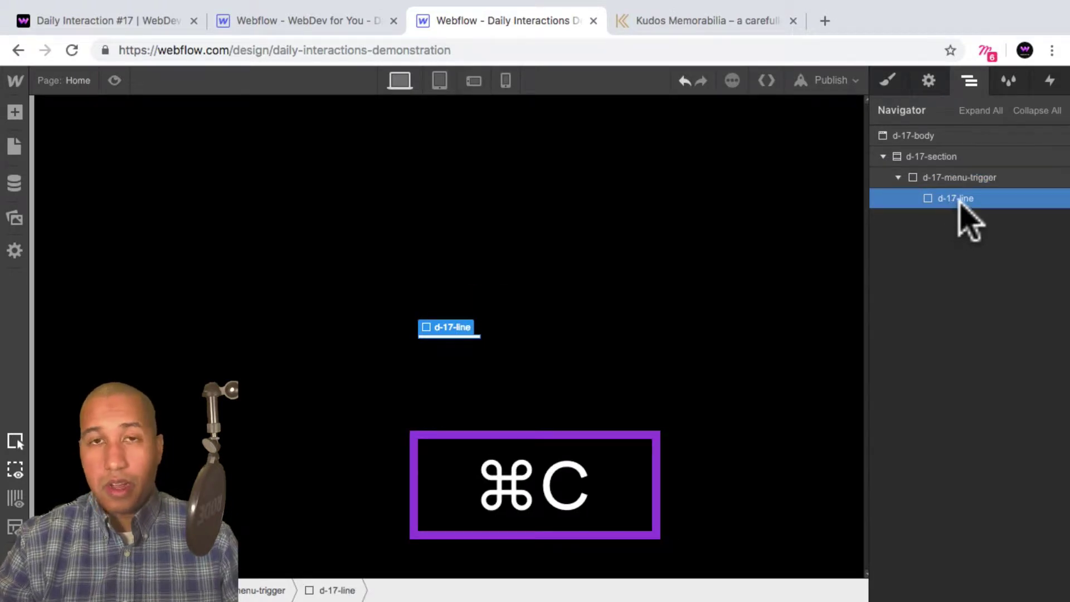
key("super+v")
key("super+v")
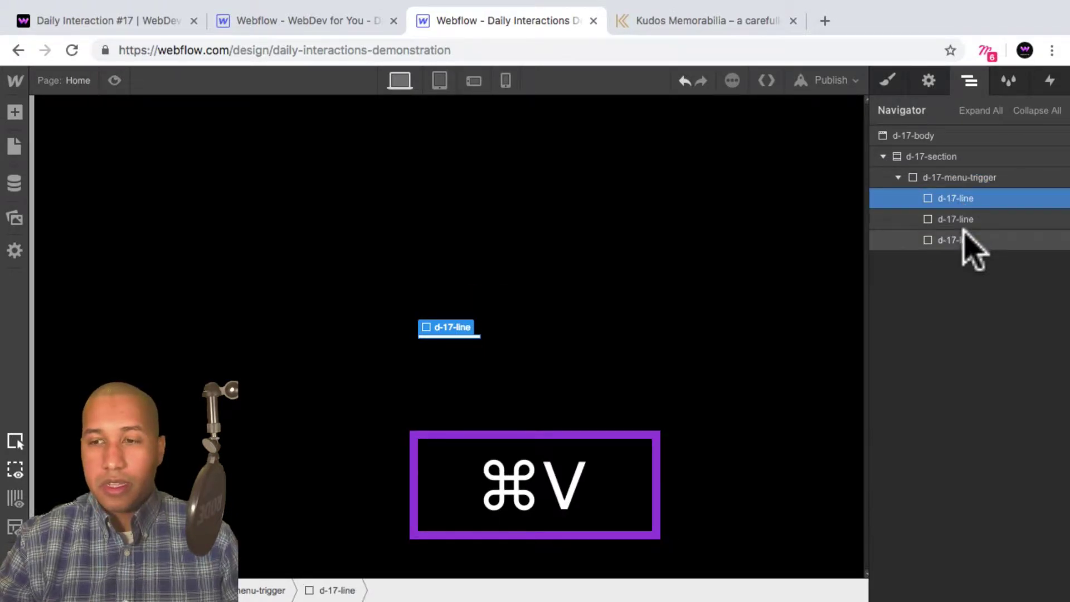
key("super+v")
Step: Examine each d-17-line div inside the menu trigger and how they sit within the trigger on the canvas
left_click(960, 218)
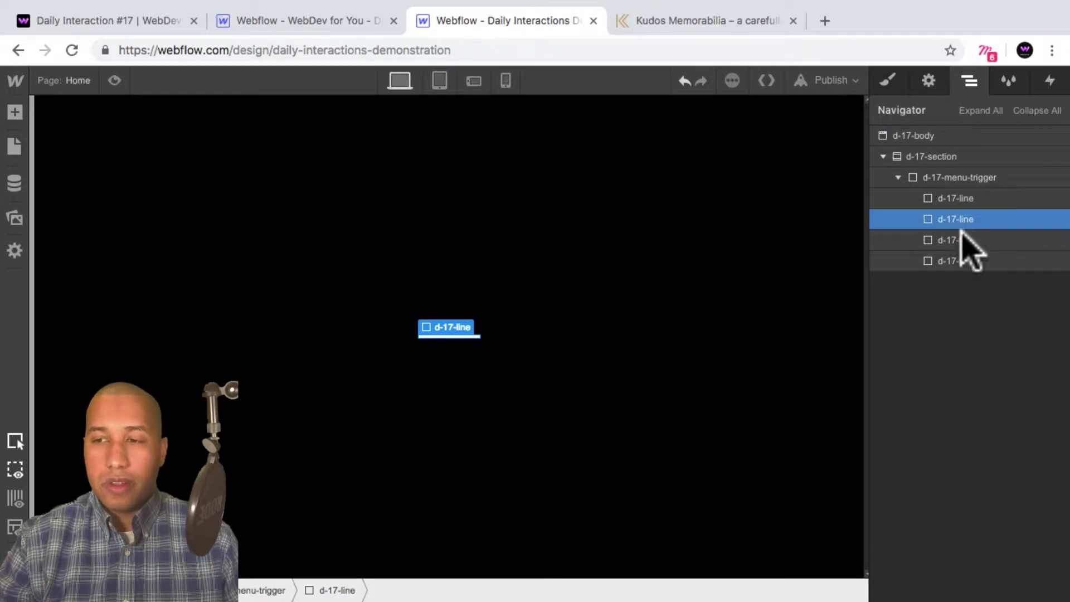
left_click(958, 243)
left_click(958, 255)
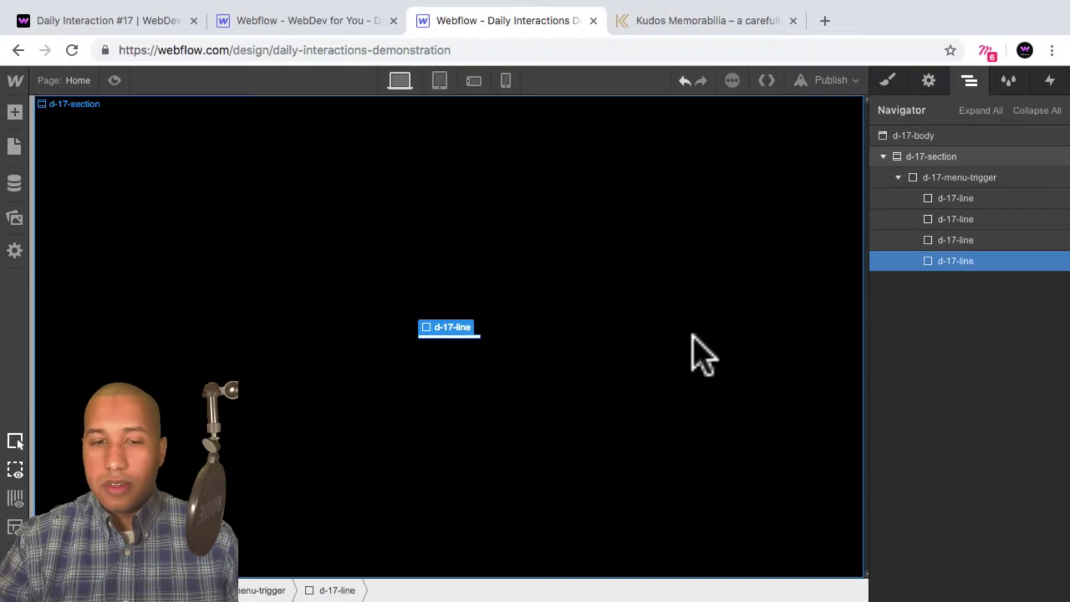
left_click(469, 363)
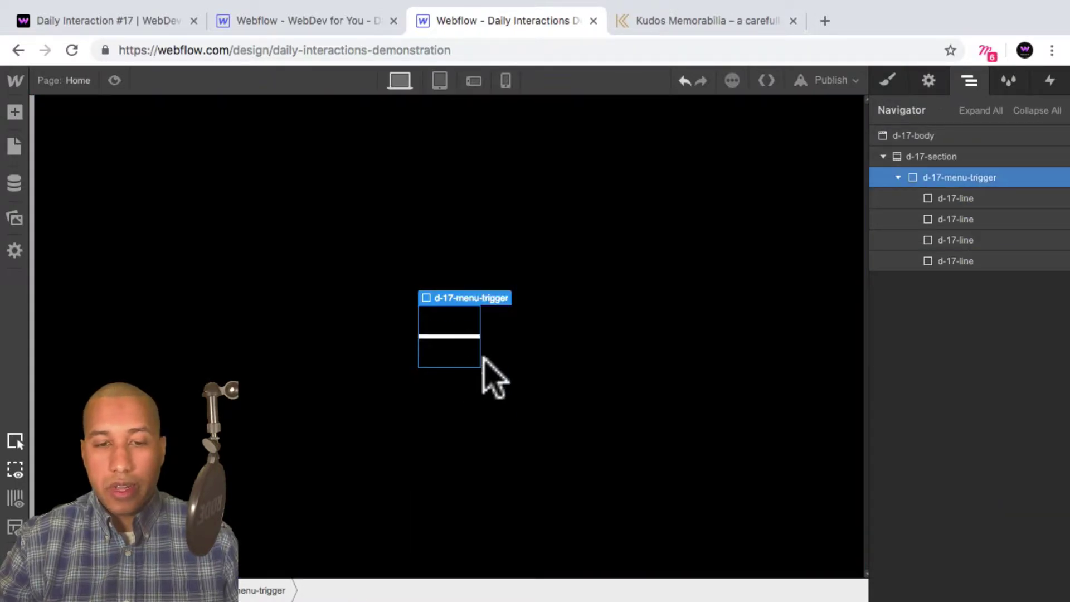
left_click(966, 198)
left_click(969, 217)
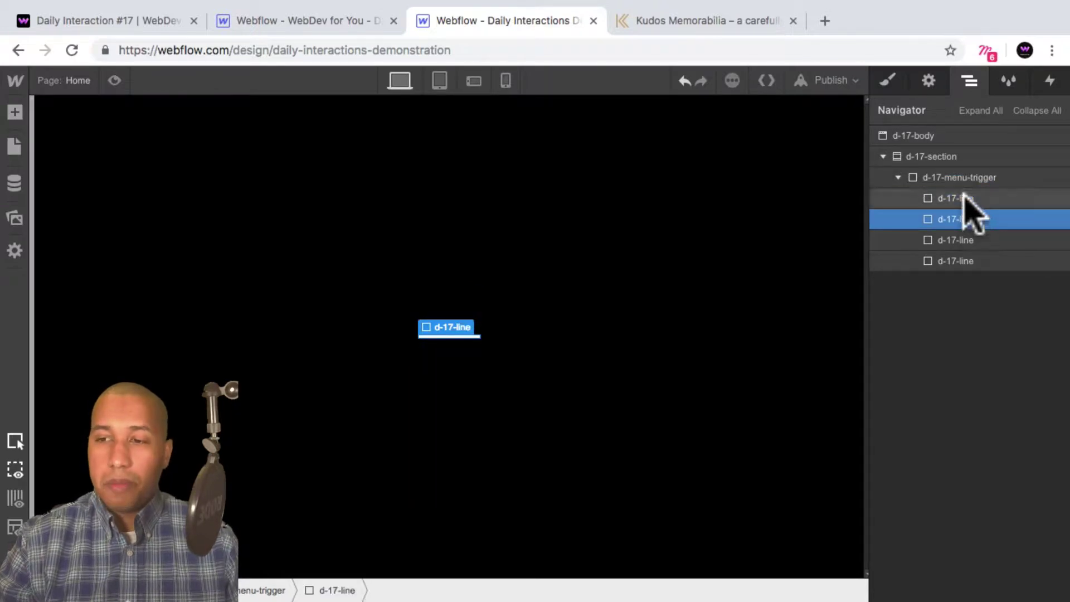
left_click(965, 198)
left_click(959, 215)
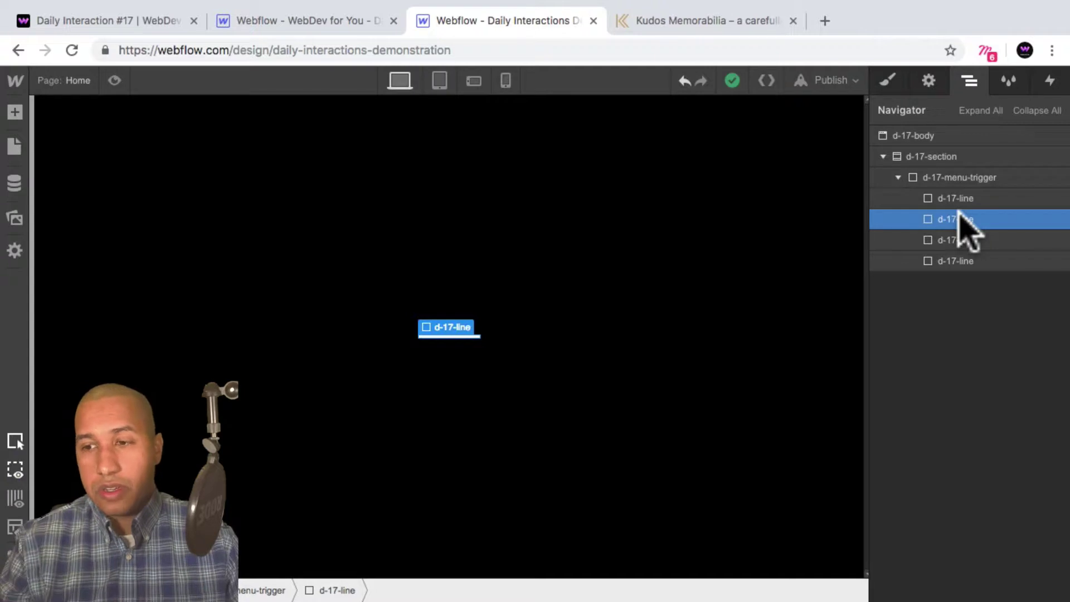
left_click(470, 310)
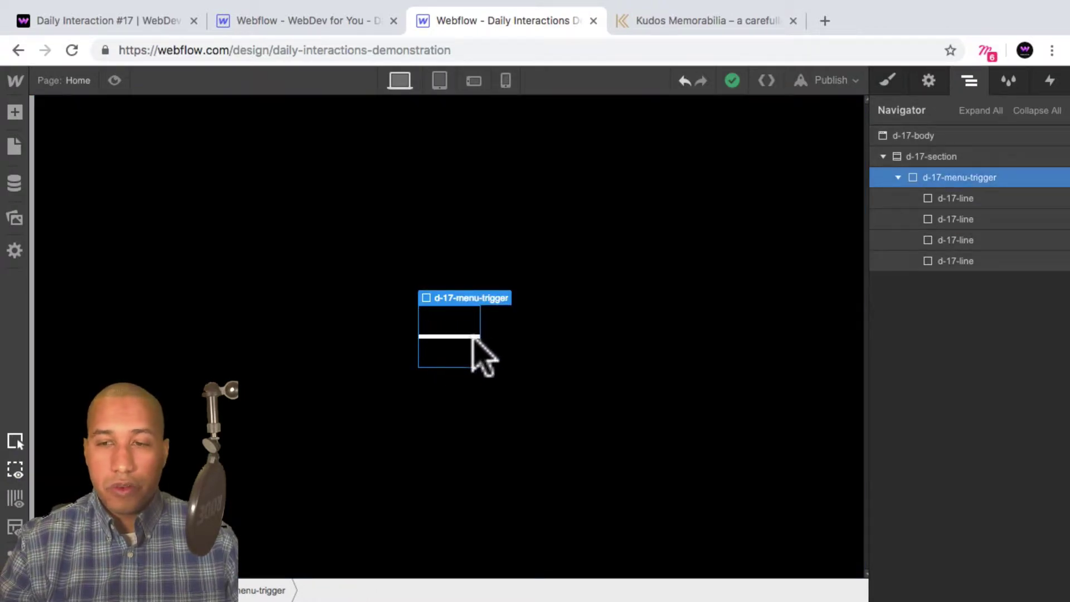
left_click(956, 200)
left_click(954, 220)
left_click(953, 240)
left_click(950, 262)
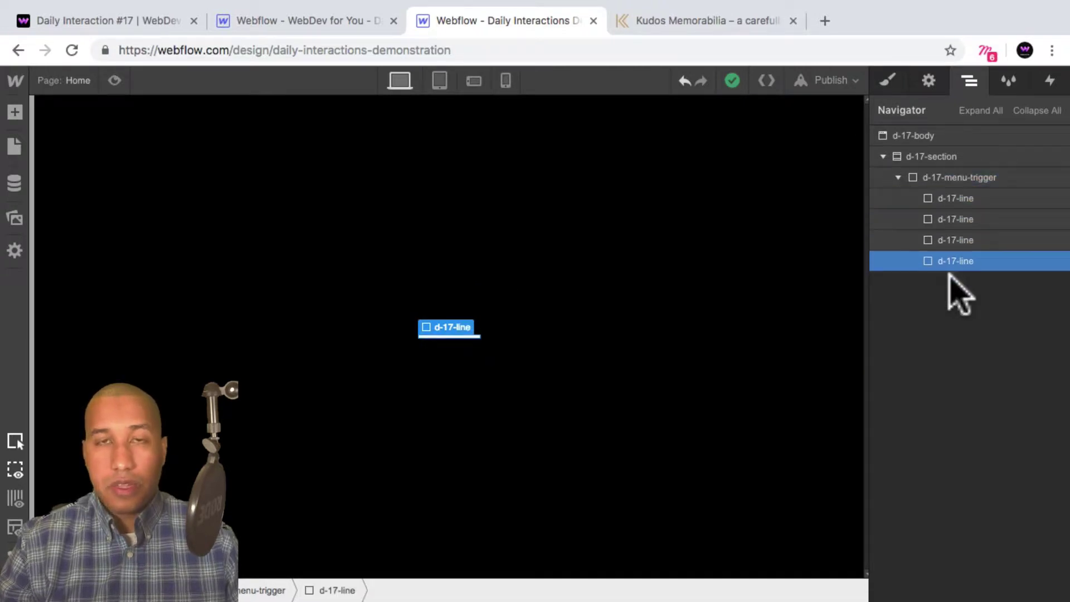
Step: Give d-17-menu-trigger a Mouse Click (Tap) element trigger whose first-click action is Start an Animation
left_click(958, 196)
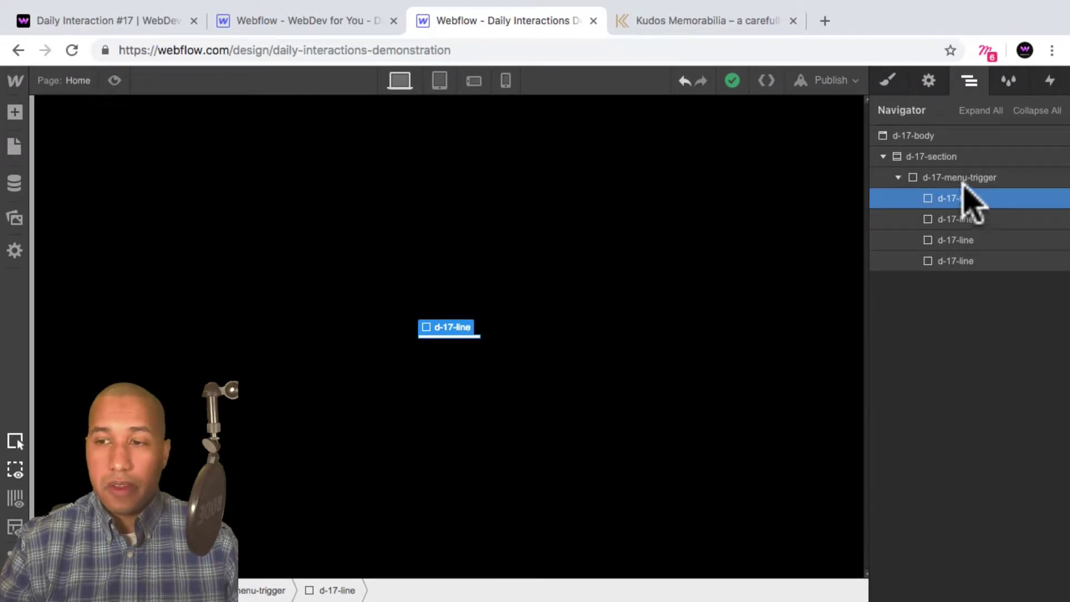
left_click(982, 180)
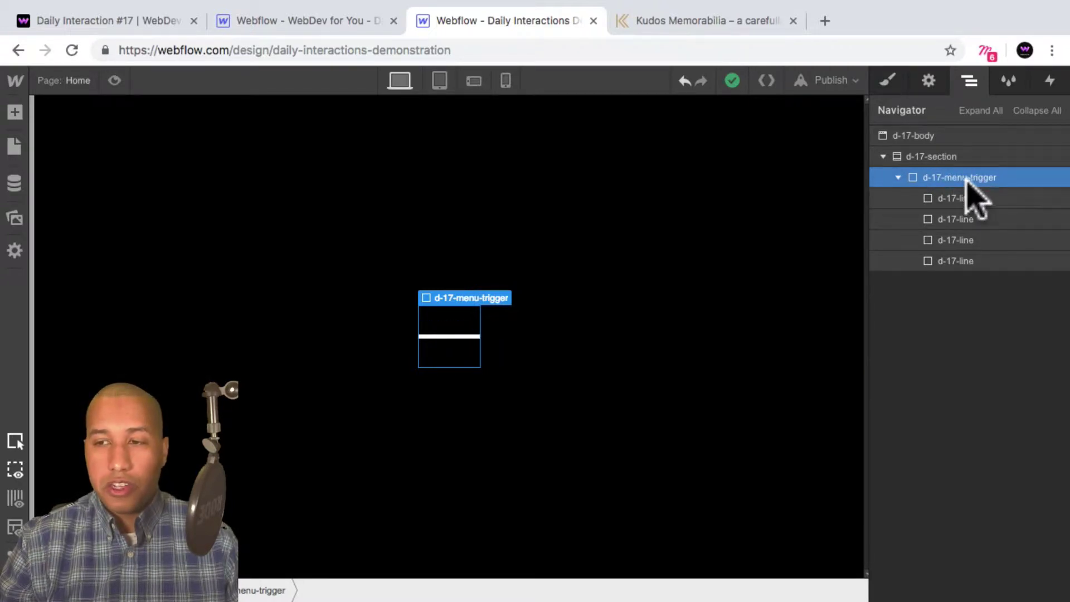
left_click(1050, 79)
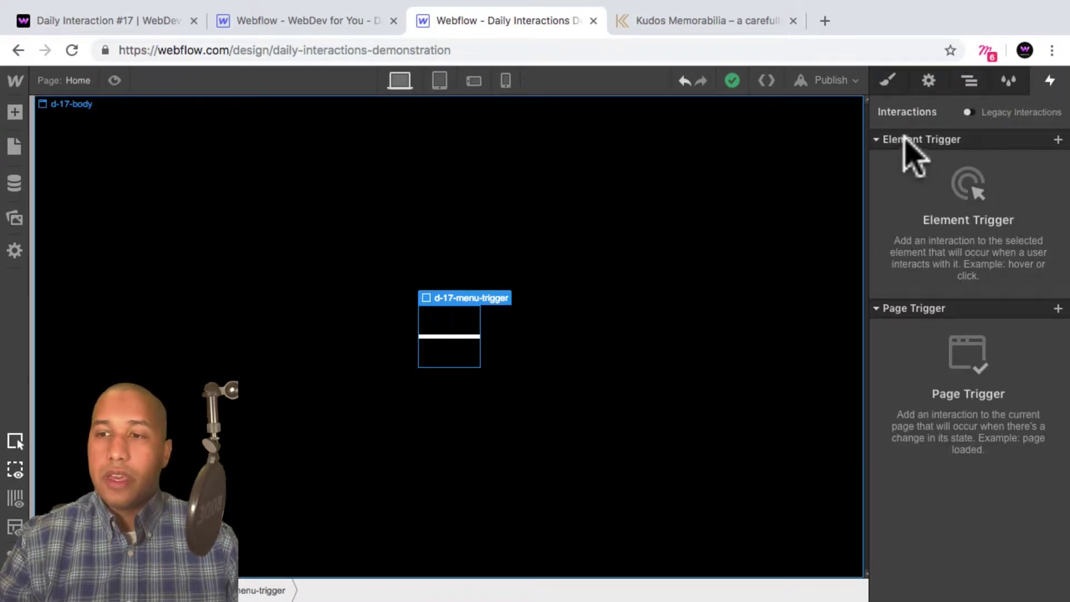
left_click(1058, 140)
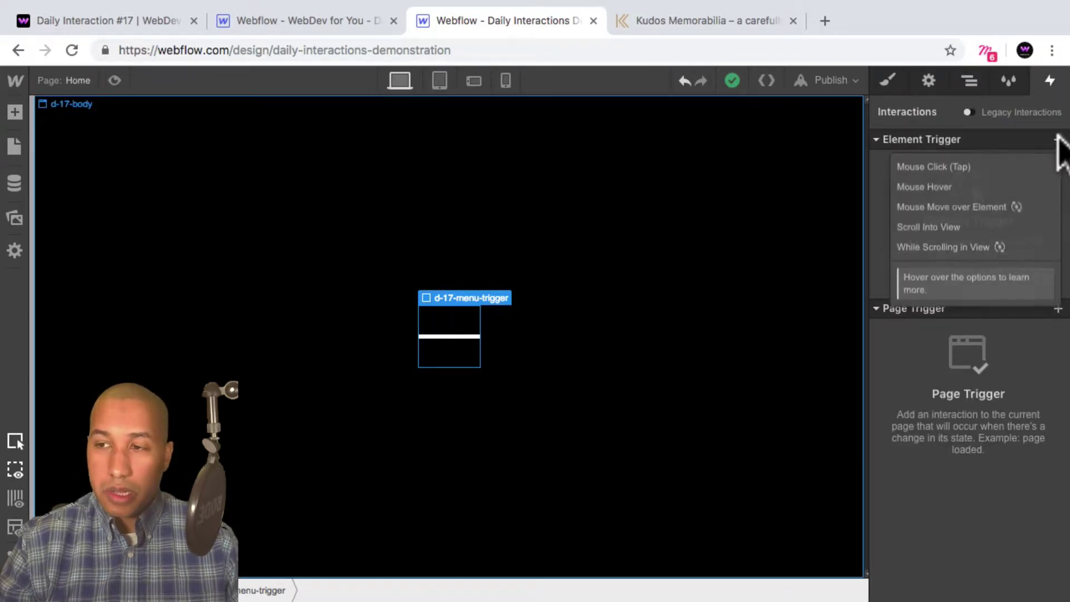
left_click(986, 177)
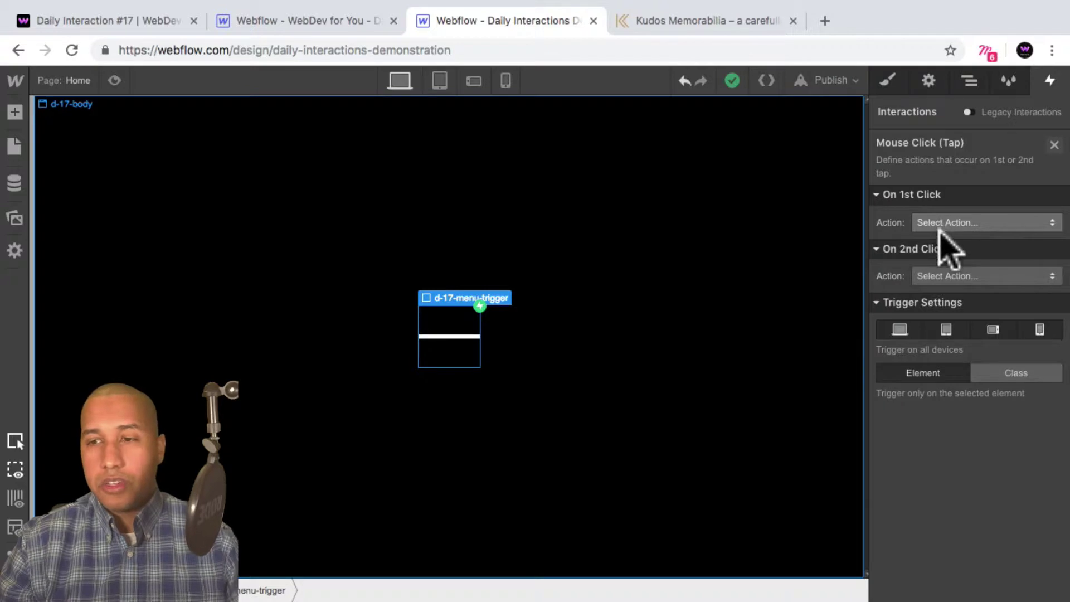
left_click(956, 223)
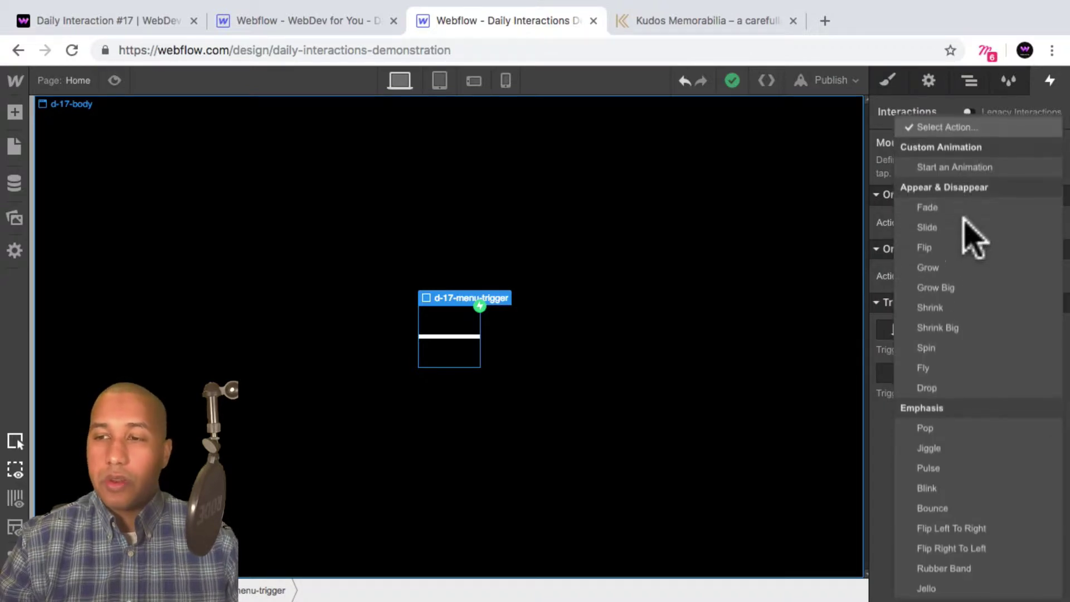
left_click(1000, 166)
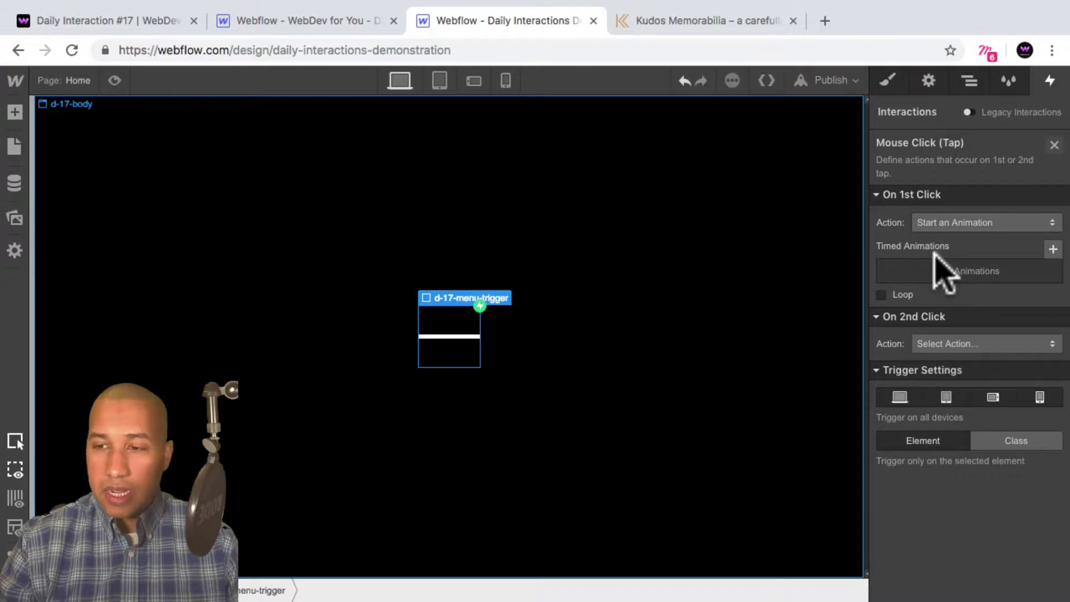
Step: Create a timed animation for the first click and name it d-17-first-click
left_click(1054, 248)
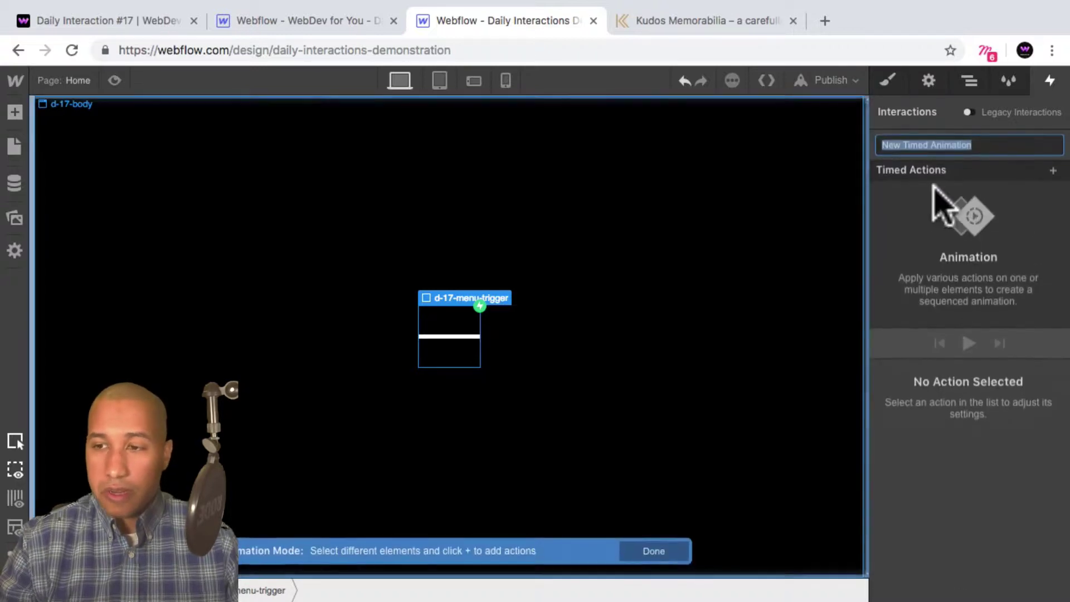
type("d-17-")
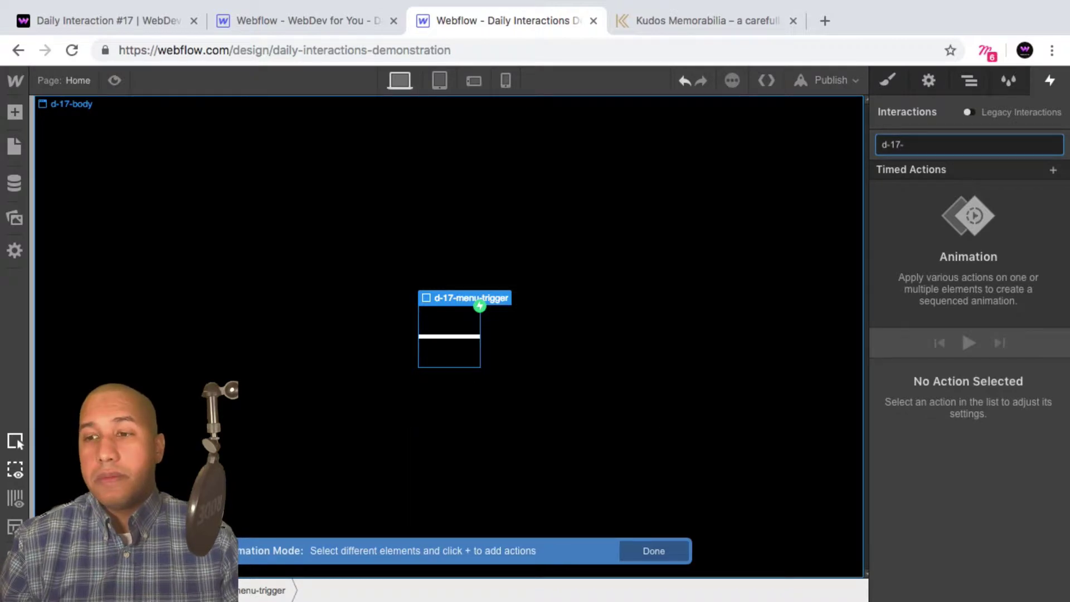
type("first-clik")
key("BackSpace")
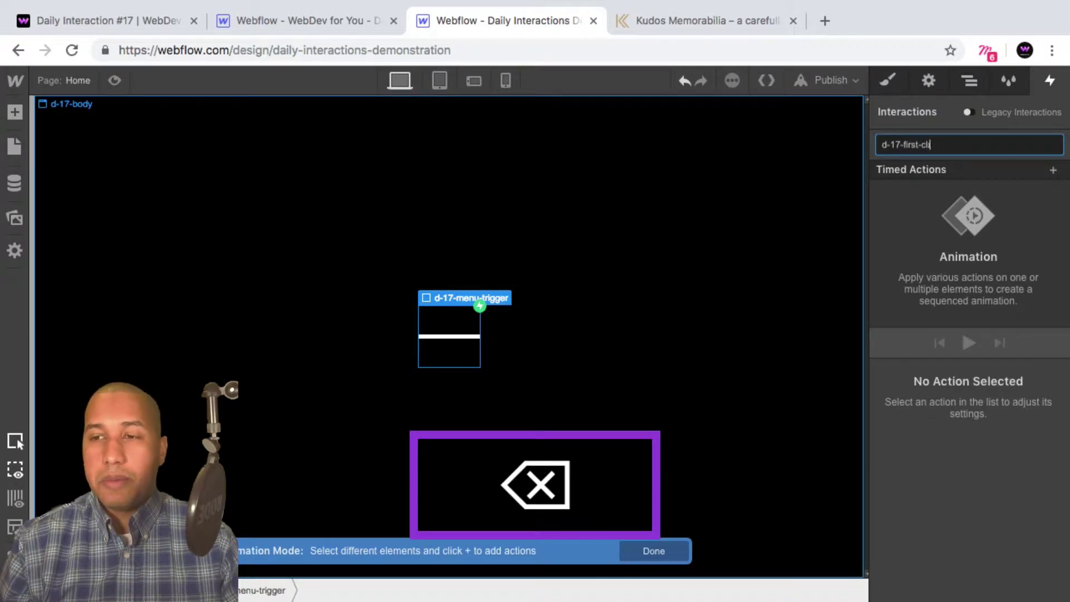
type("ck")
key("Return")
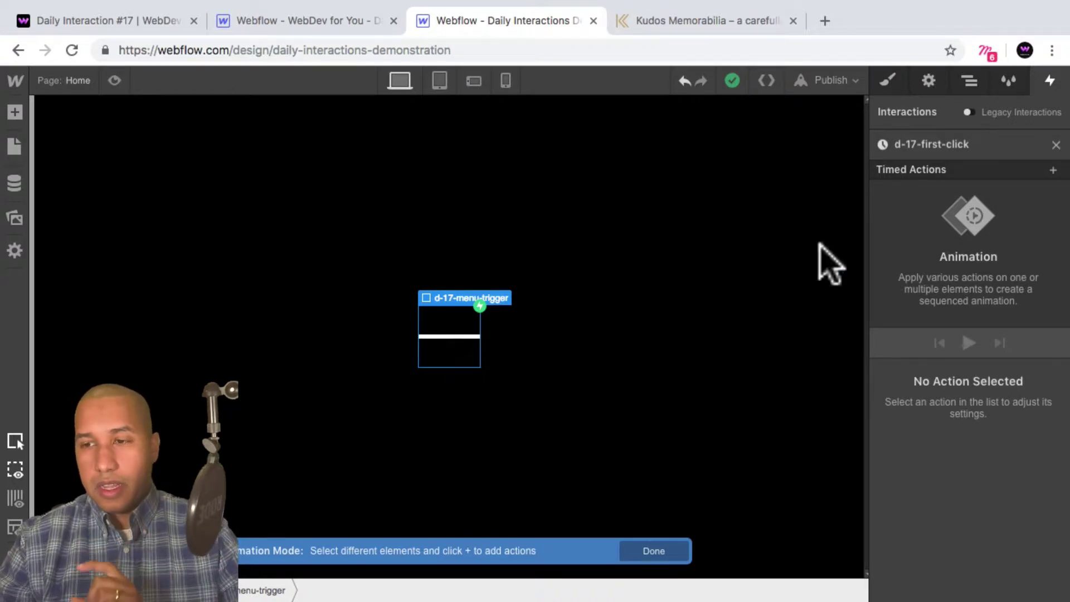
Step: Examine the four d-17-line divs inside d-17-menu-trigger to tell which line is which
left_click(970, 82)
left_click(952, 199)
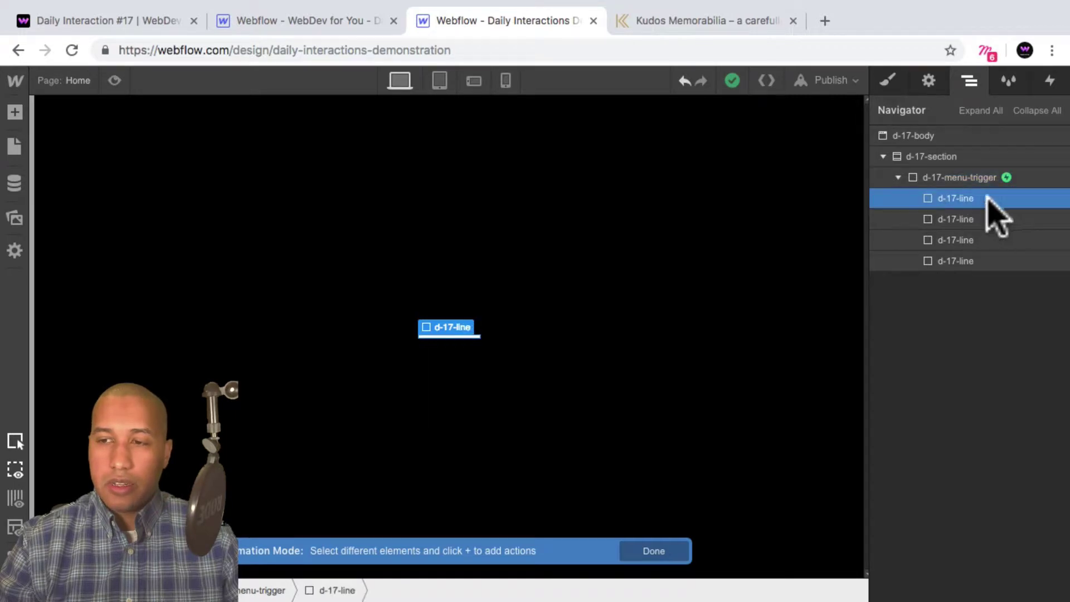
left_click(957, 222)
left_click(956, 240)
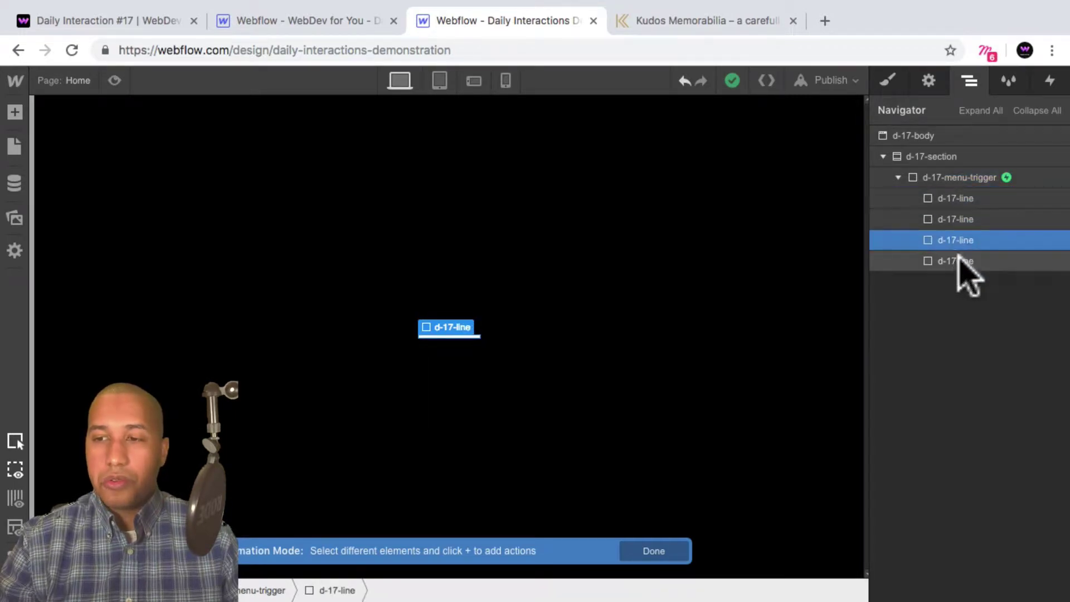
left_click(957, 261)
left_click(958, 199)
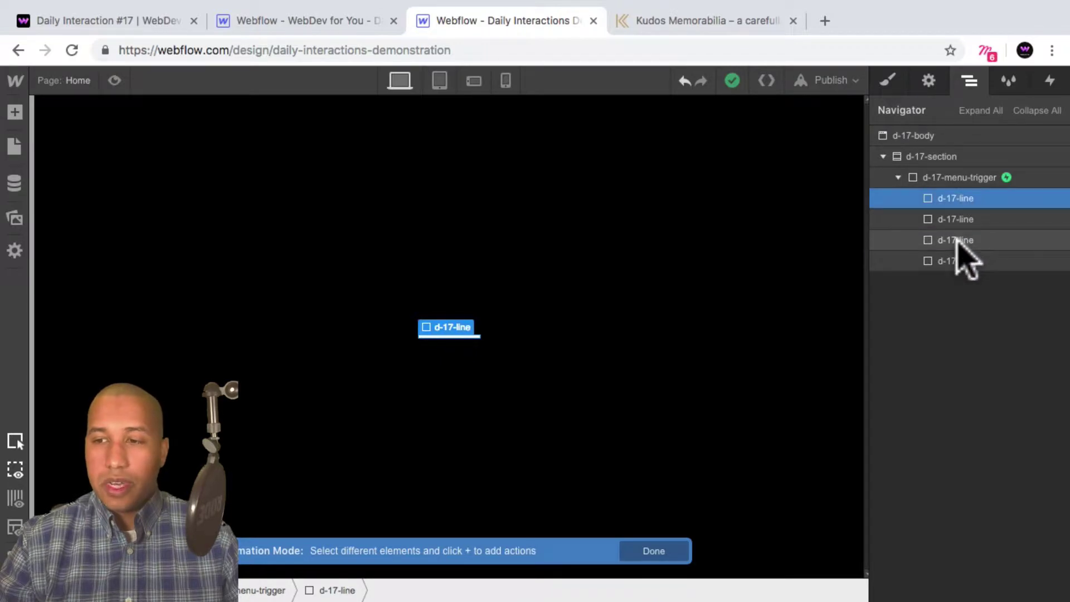
left_click(957, 241)
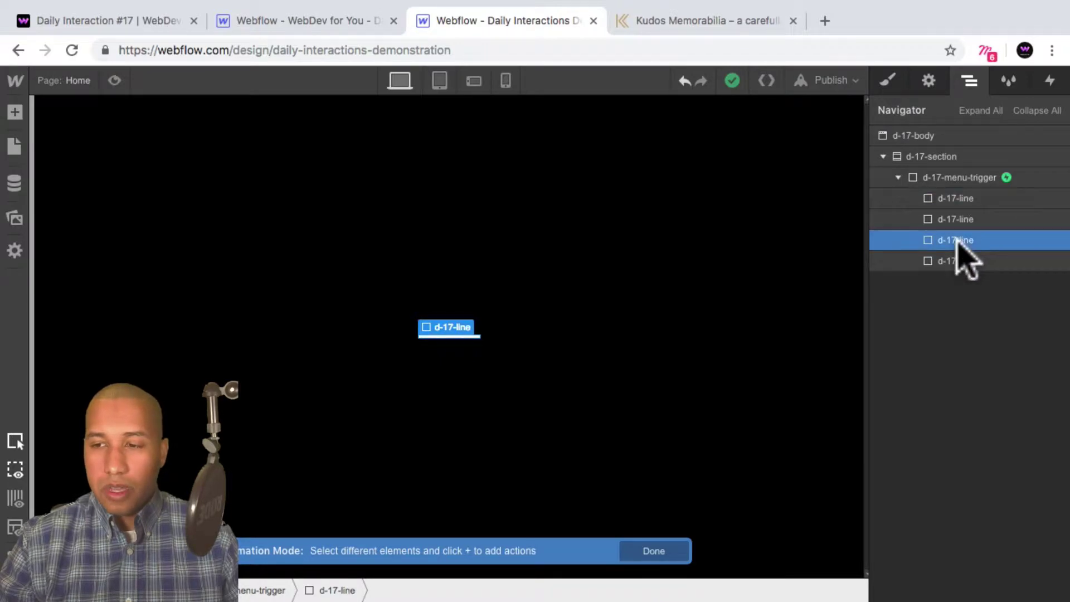
Step: Add a Move action for the first d-17-line with Y at -25 px and set it as the initial state
left_click(956, 199)
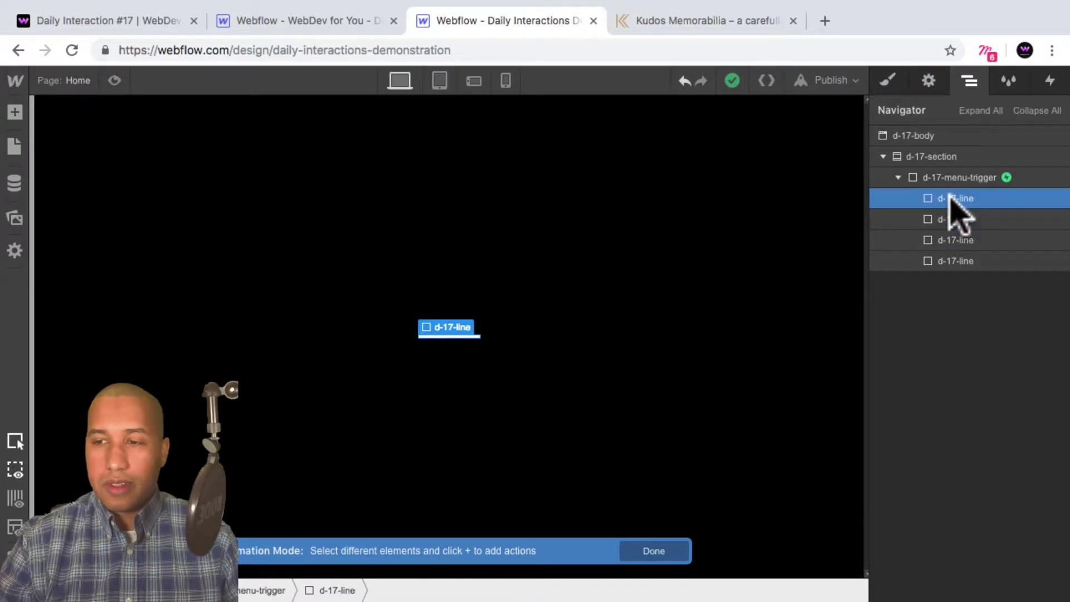
left_click(1052, 80)
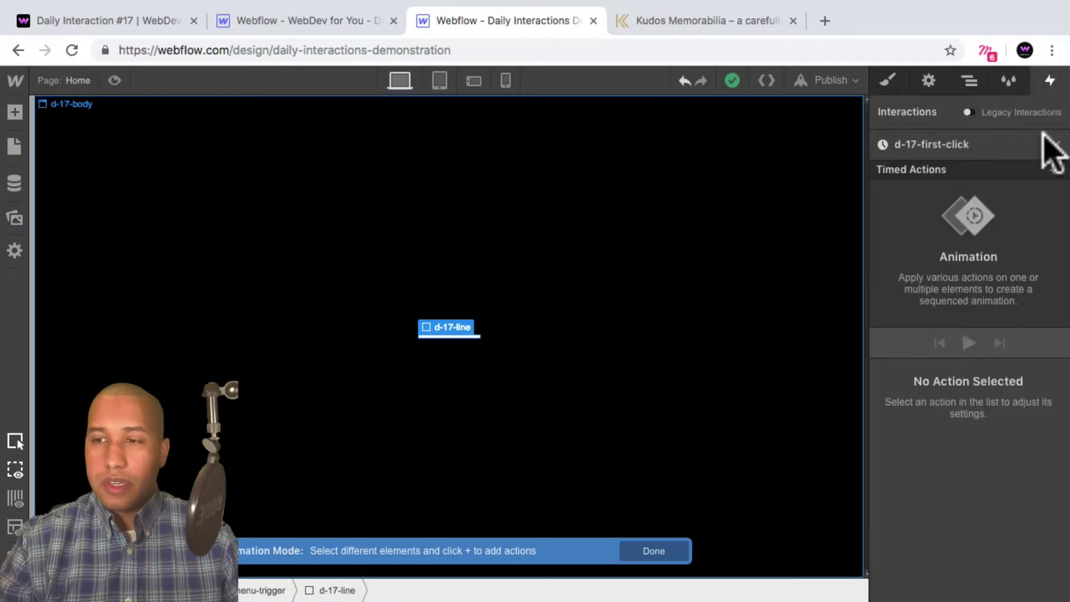
left_click(1053, 169)
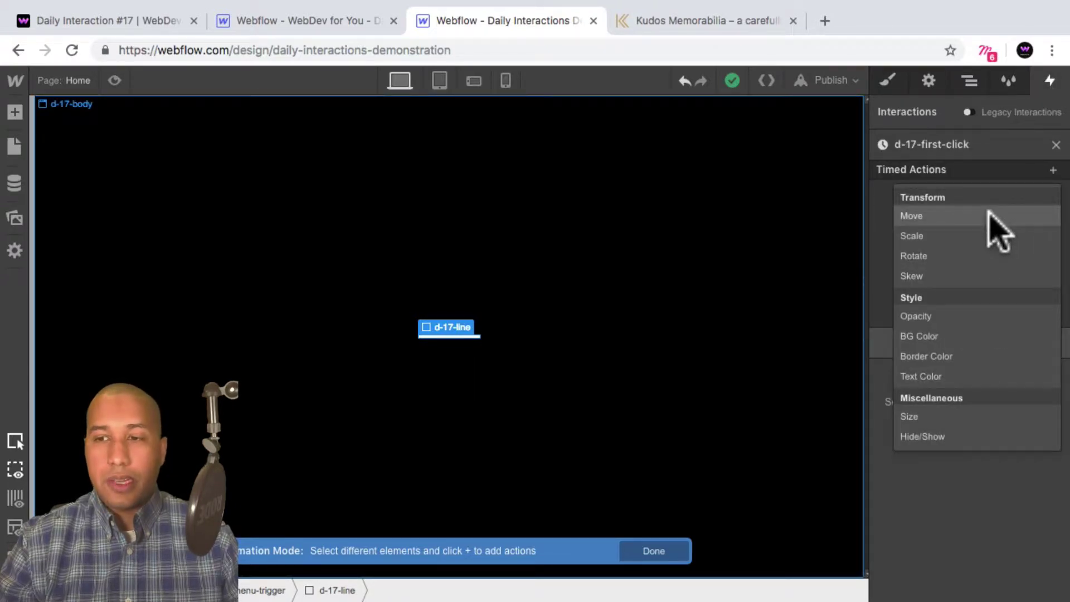
left_click(998, 221)
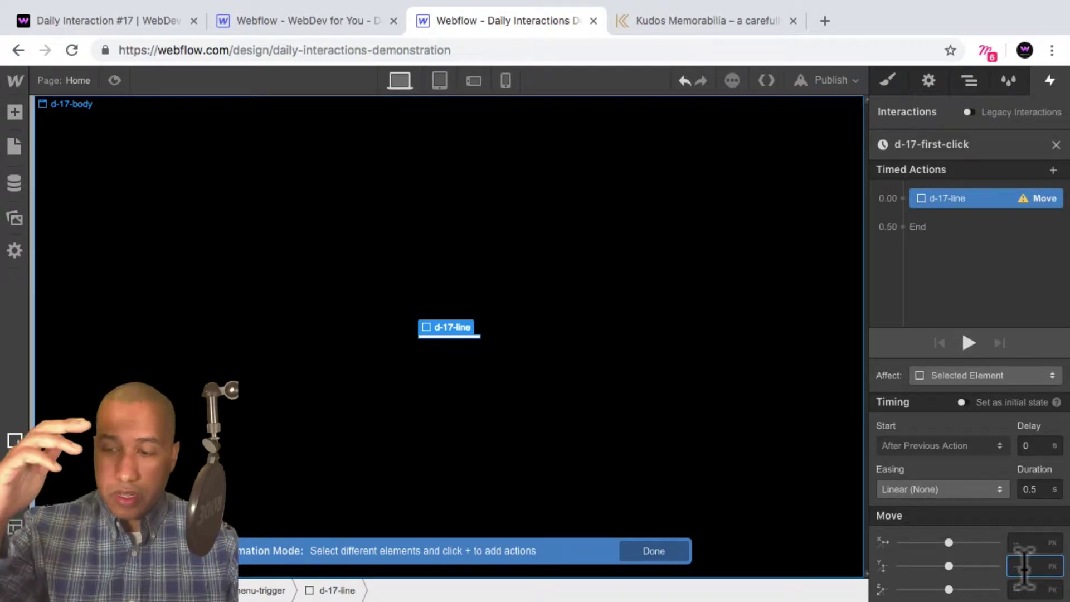
type("25")
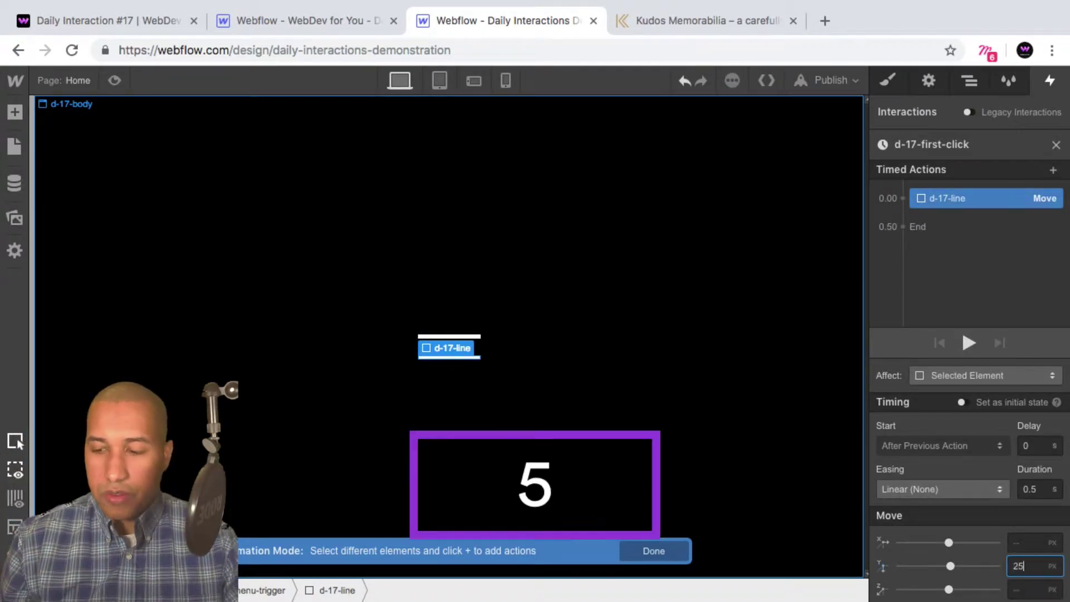
key("Return")
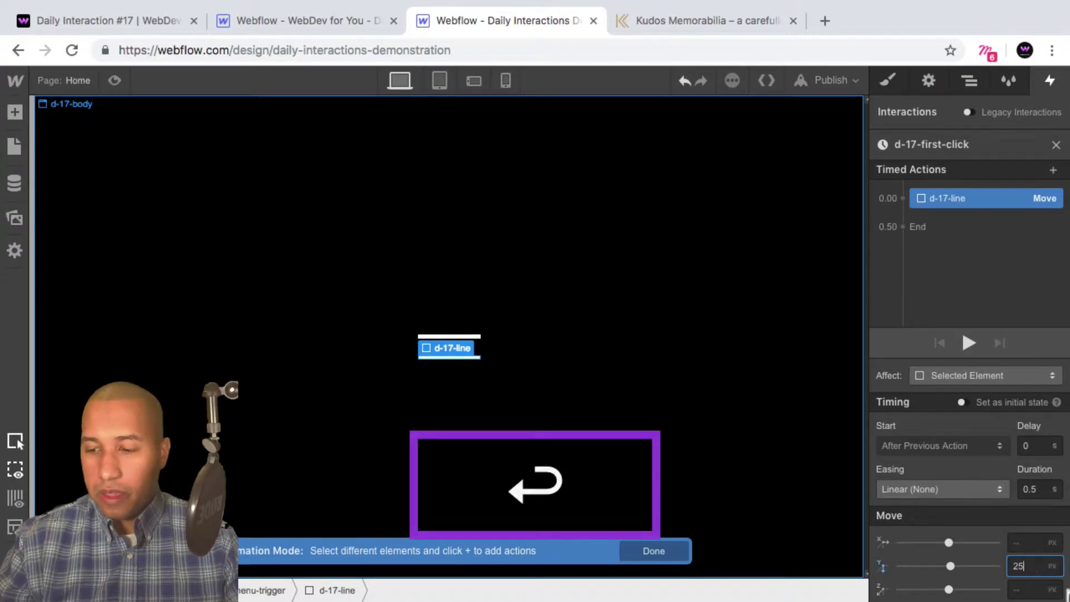
double_click(1015, 565)
type("-25")
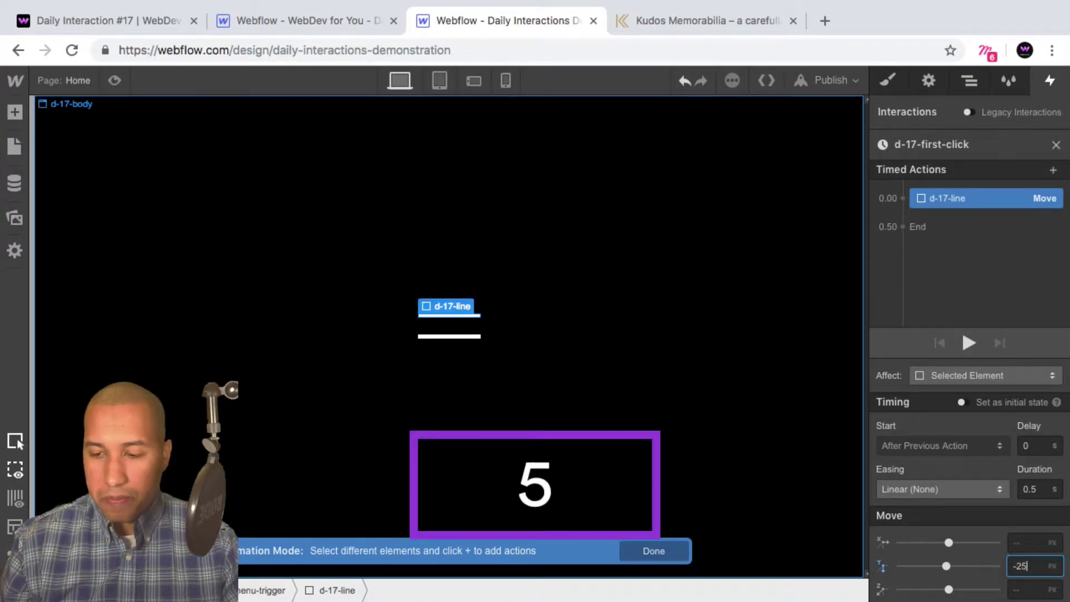
key("Return")
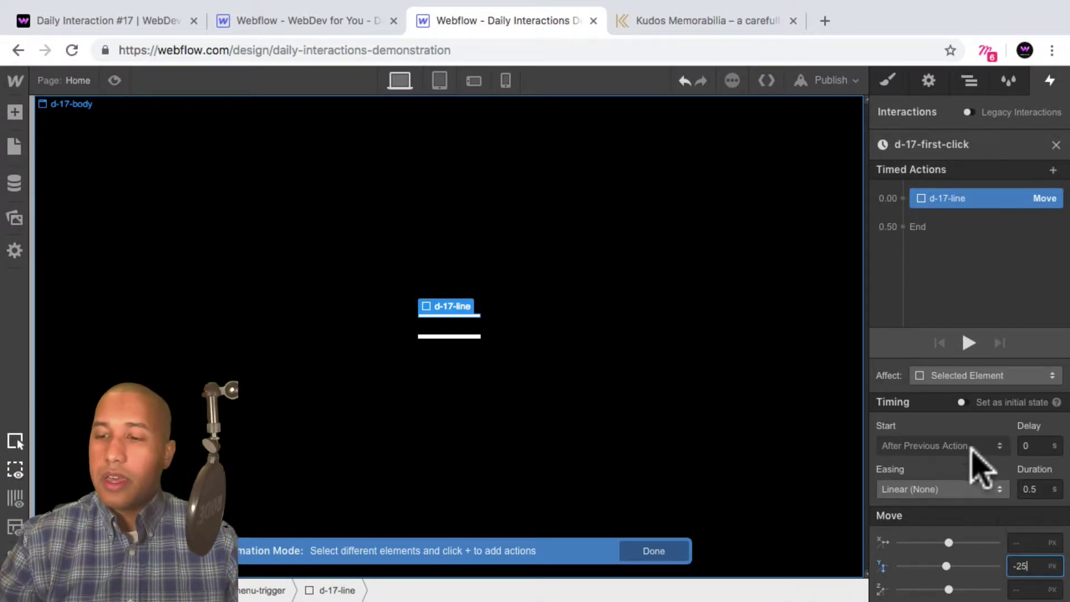
left_click(962, 401)
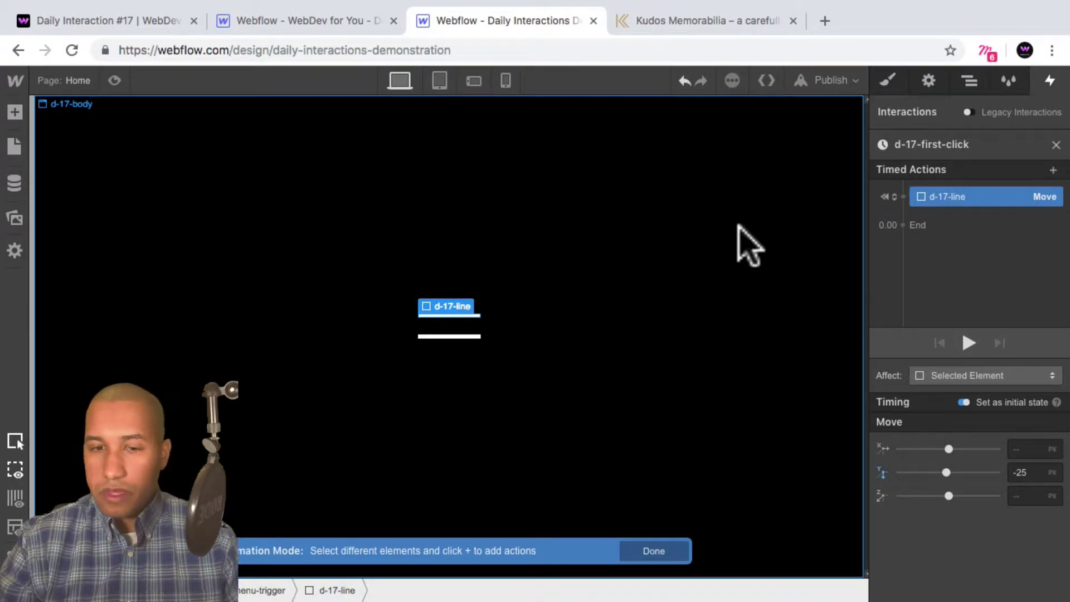
Step: Add a Move action for the third d-17-line with Y at 25 px and set it as the initial state
left_click(969, 83)
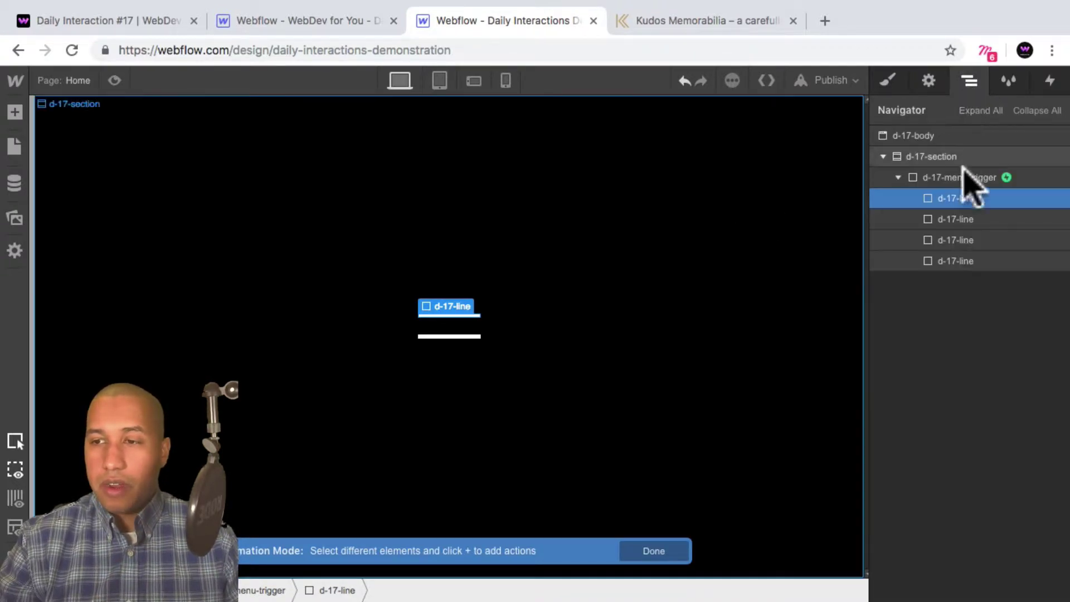
left_click(968, 241)
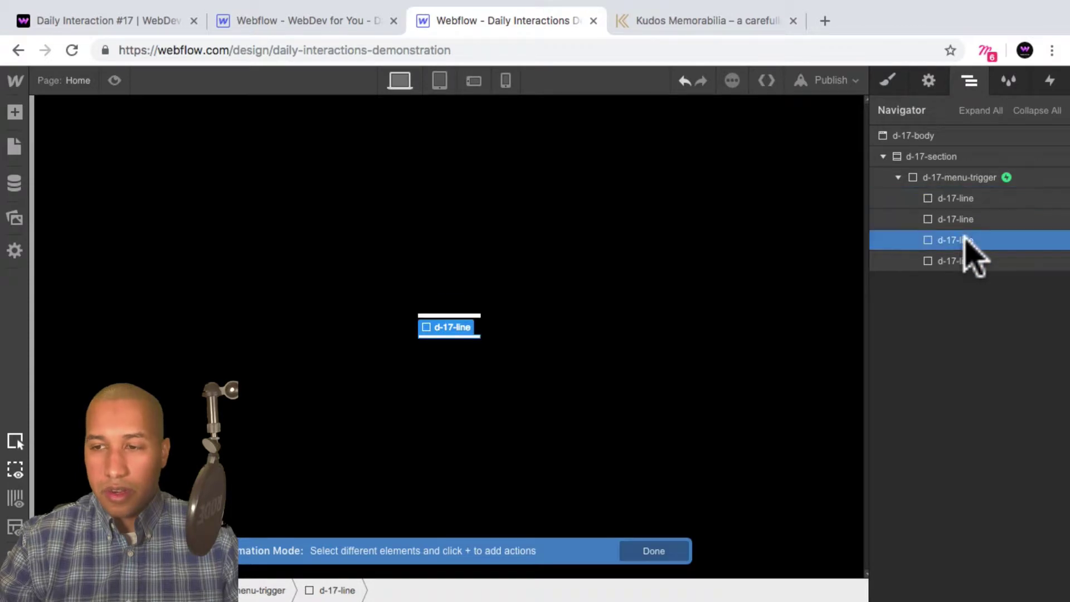
left_click(1049, 81)
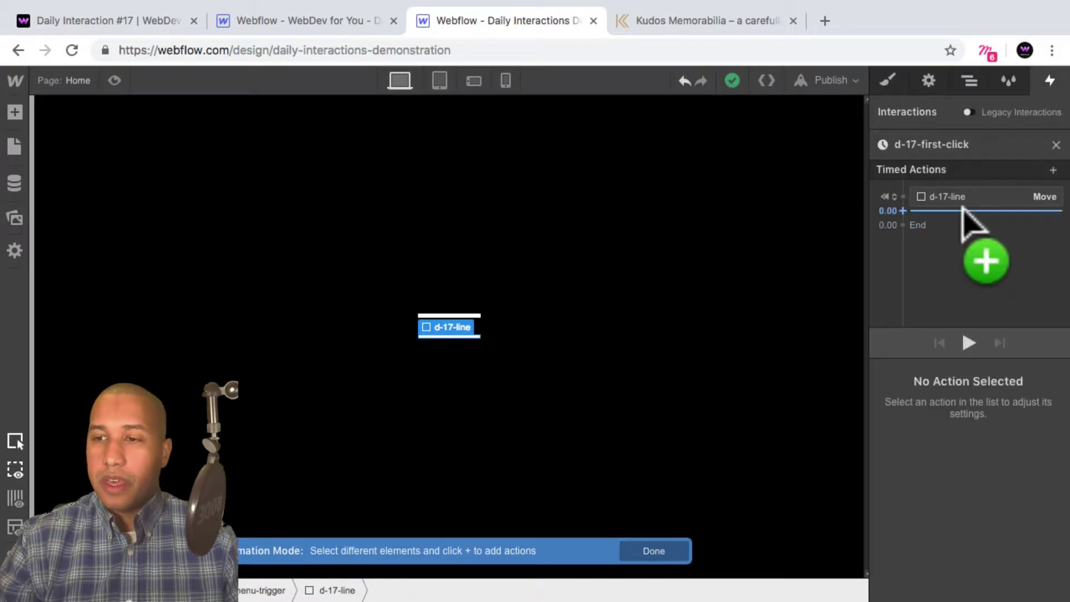
left_click(965, 213)
left_click(954, 255)
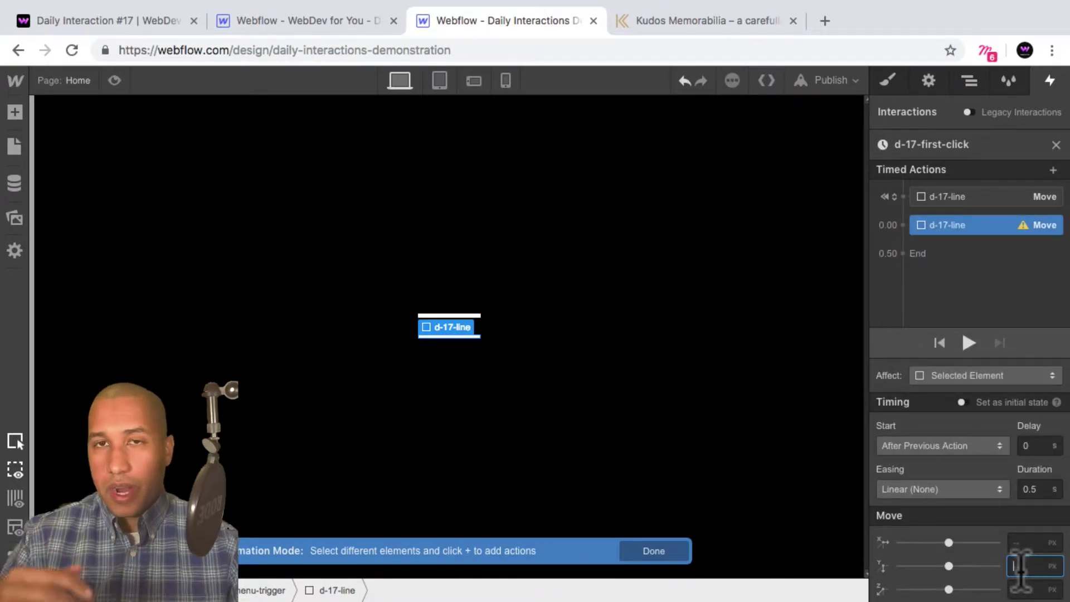
type("25")
key("Return")
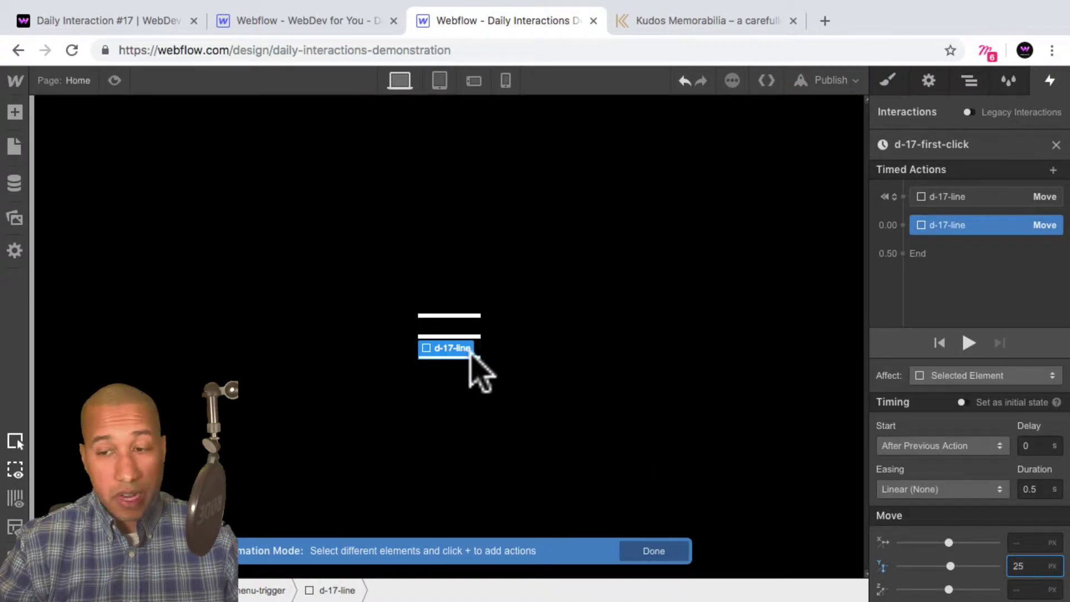
left_click(963, 402)
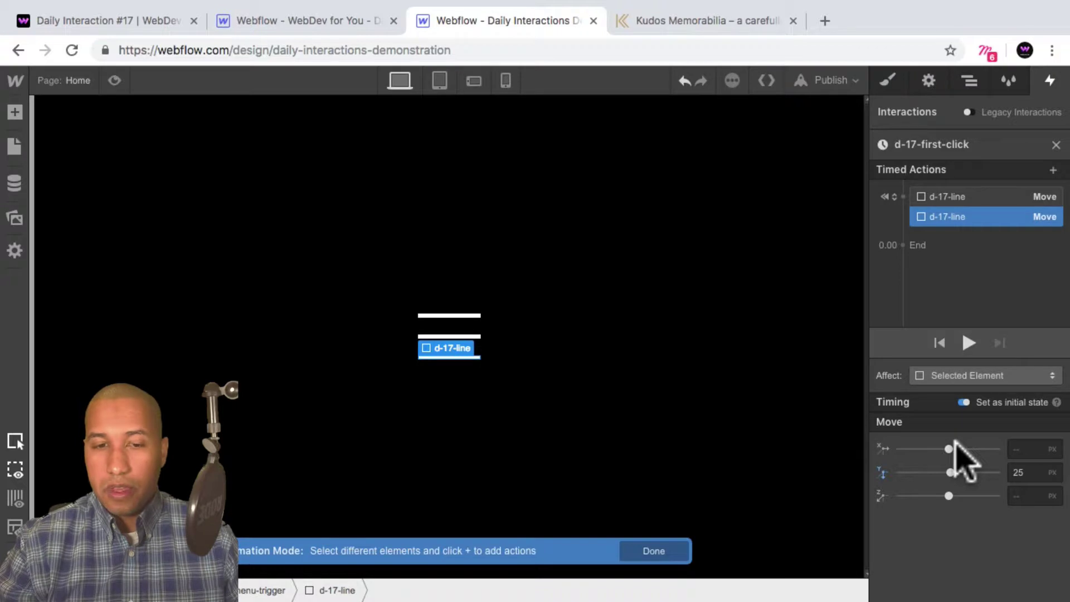
Step: Add a Hide/Show action for the fourth d-17-line with its display set to hidden
left_click(970, 81)
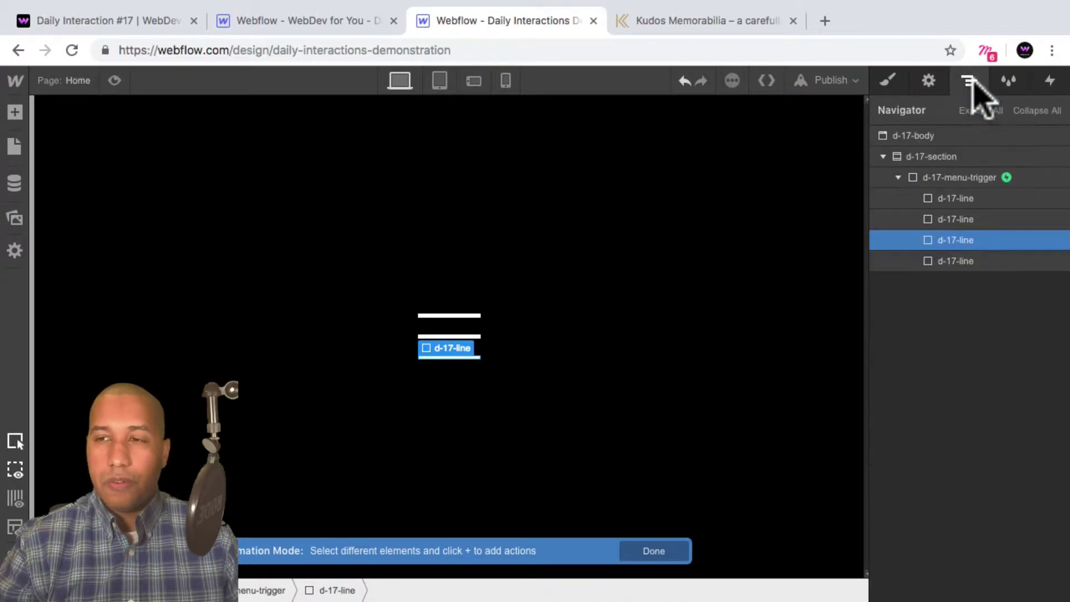
left_click(958, 262)
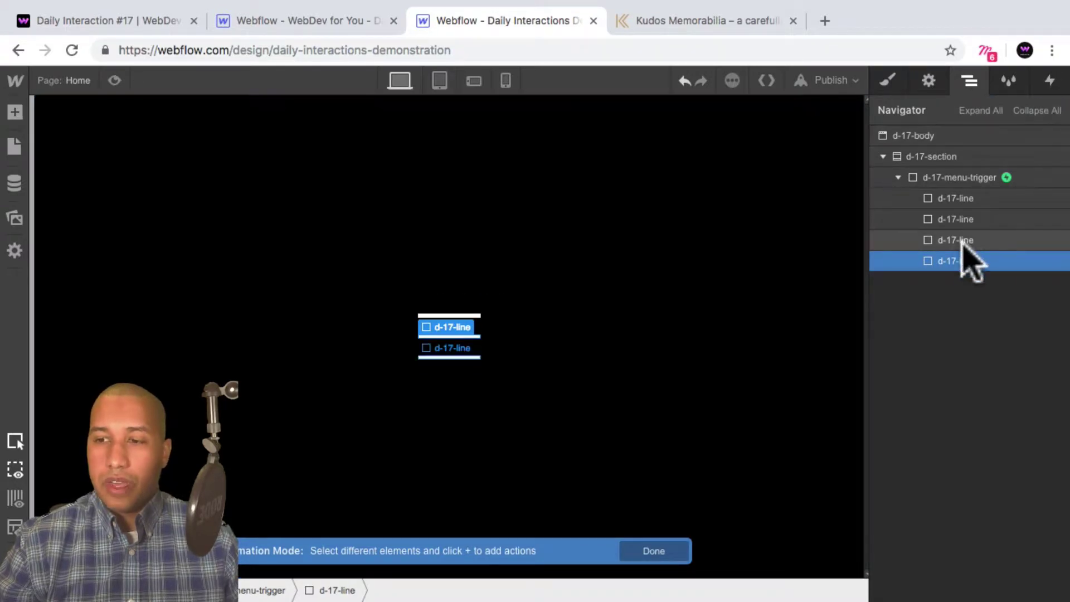
left_click(1052, 81)
left_click(962, 230)
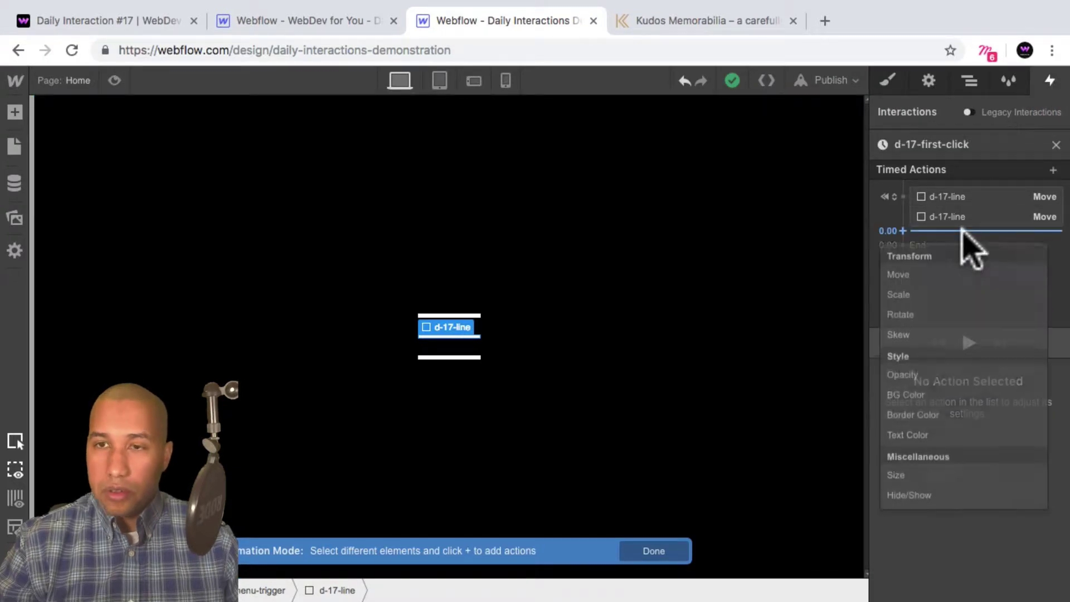
left_click(932, 494)
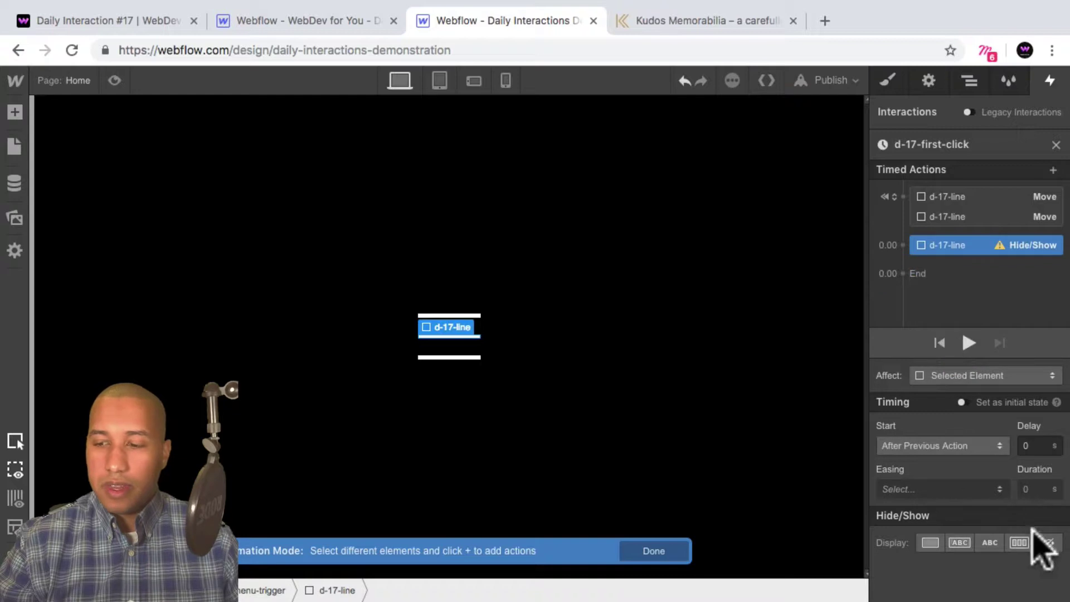
left_click(1048, 544)
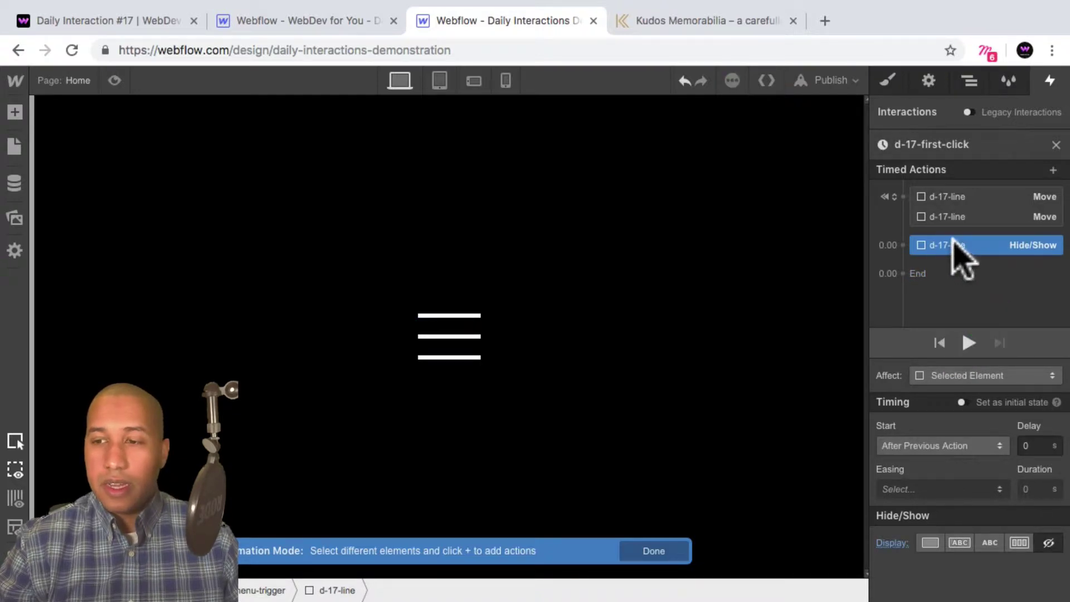
Step: Set the fourth d-17-line's Hide/Show action as an initial state and review the three initial-state actions
left_click(963, 401)
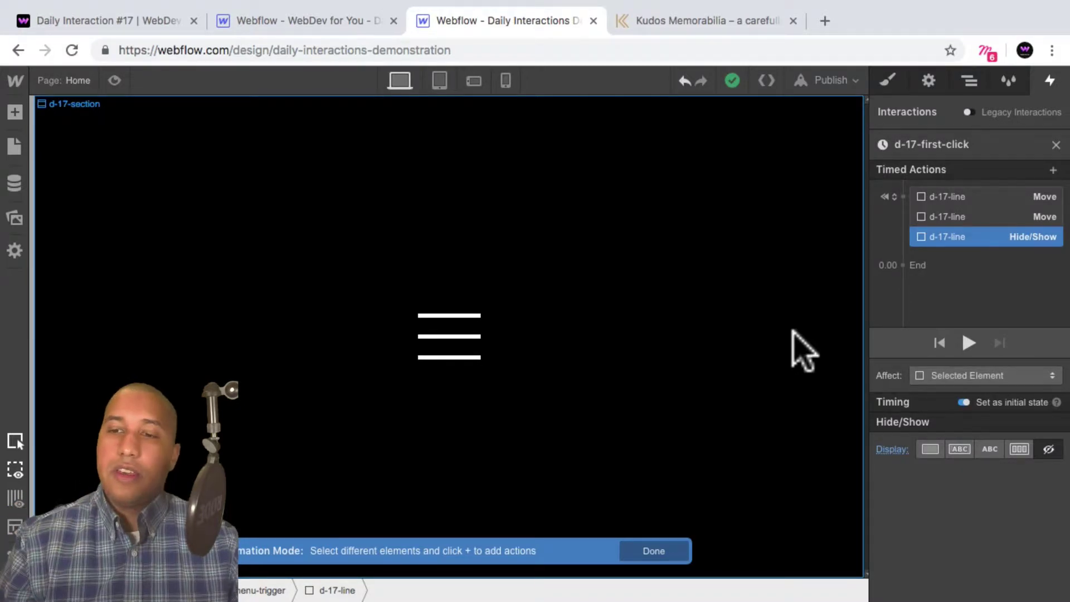
mouse_move(943, 237)
left_mouse_down()
mouse_move(967, 270)
mouse_move(955, 251)
left_mouse_up()
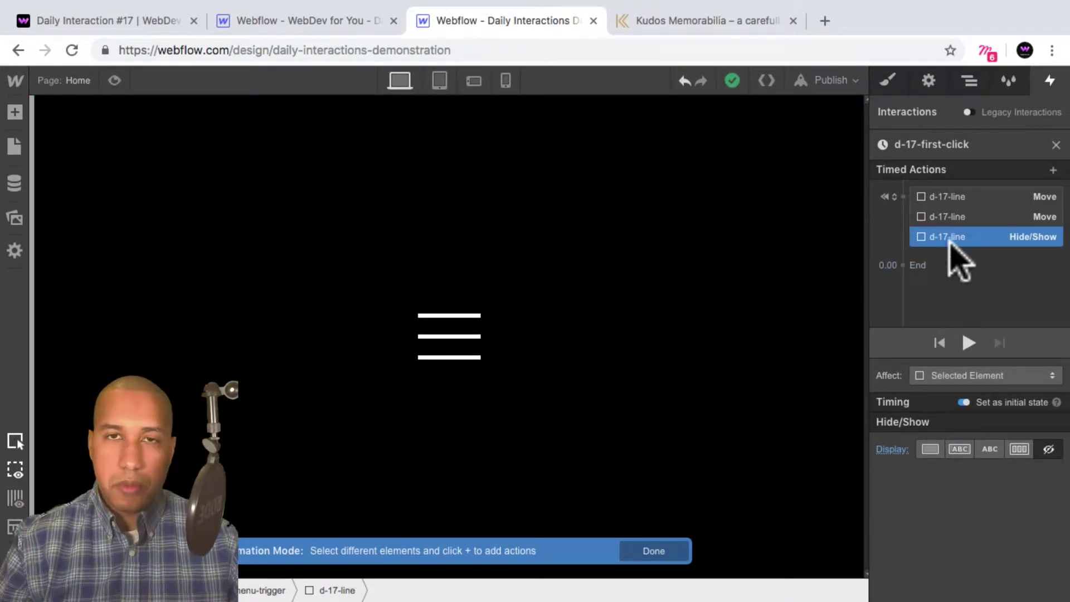
left_click(962, 195)
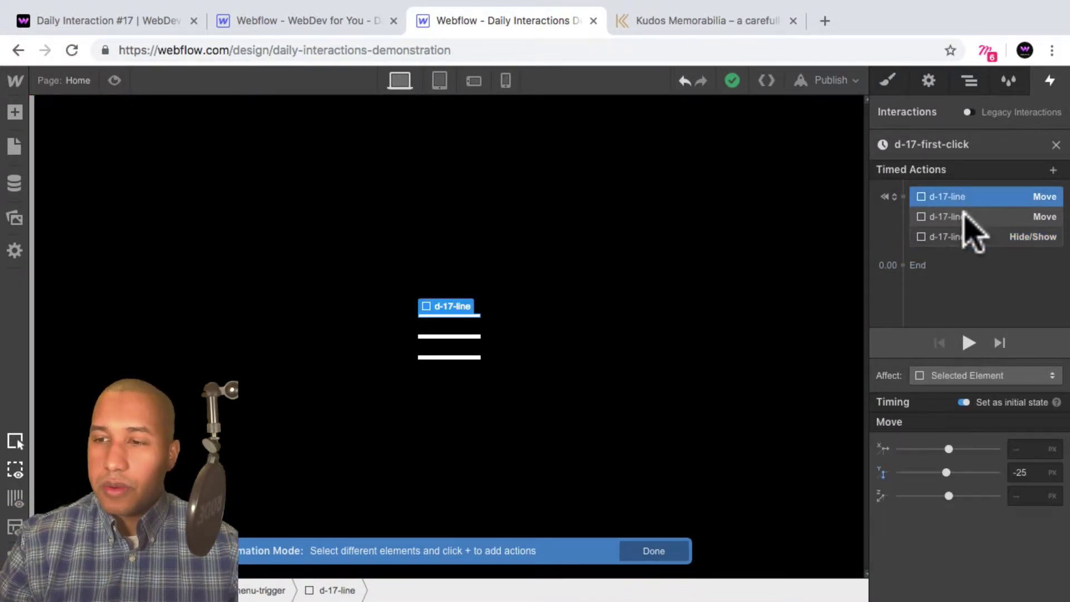
left_click(959, 216)
left_click_drag(954, 236, 968, 210)
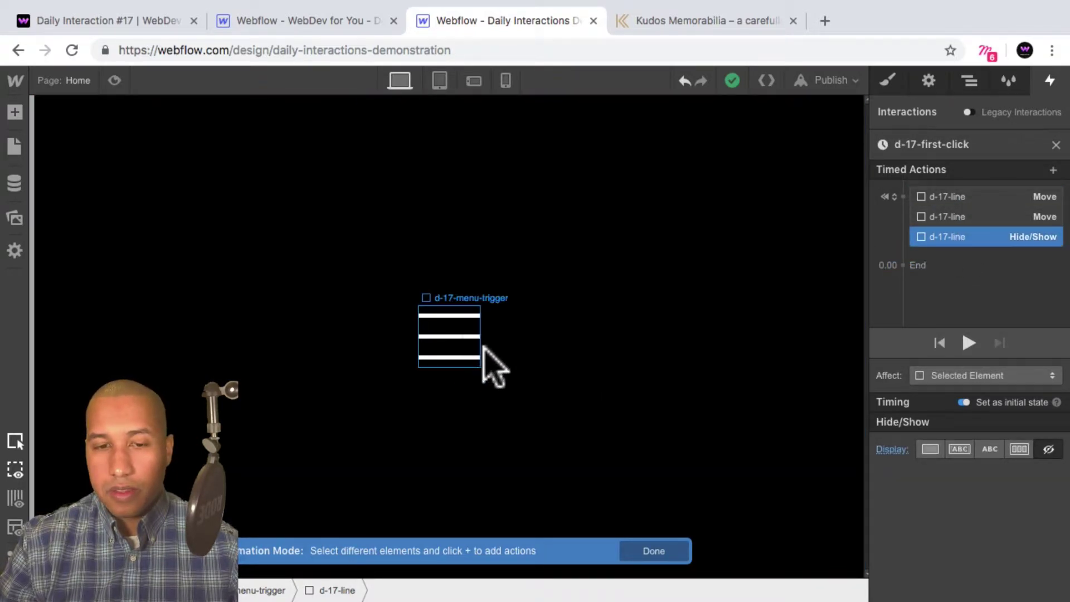
left_click_drag(457, 354, 454, 377)
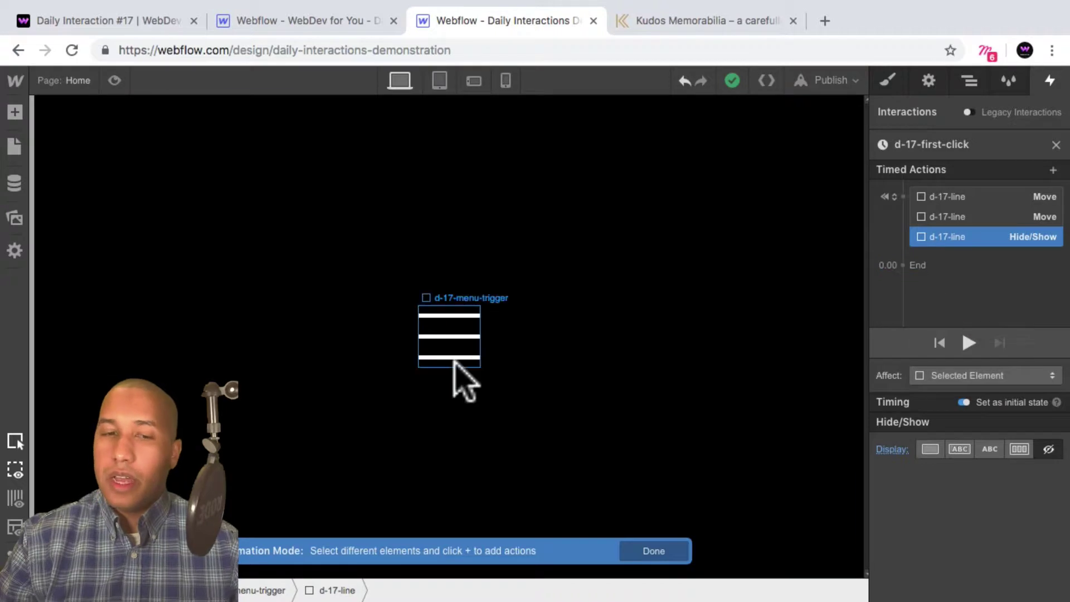
Step: Add a Move action for the first d-17-line after the initial states, with Y at 0 px
left_click(969, 81)
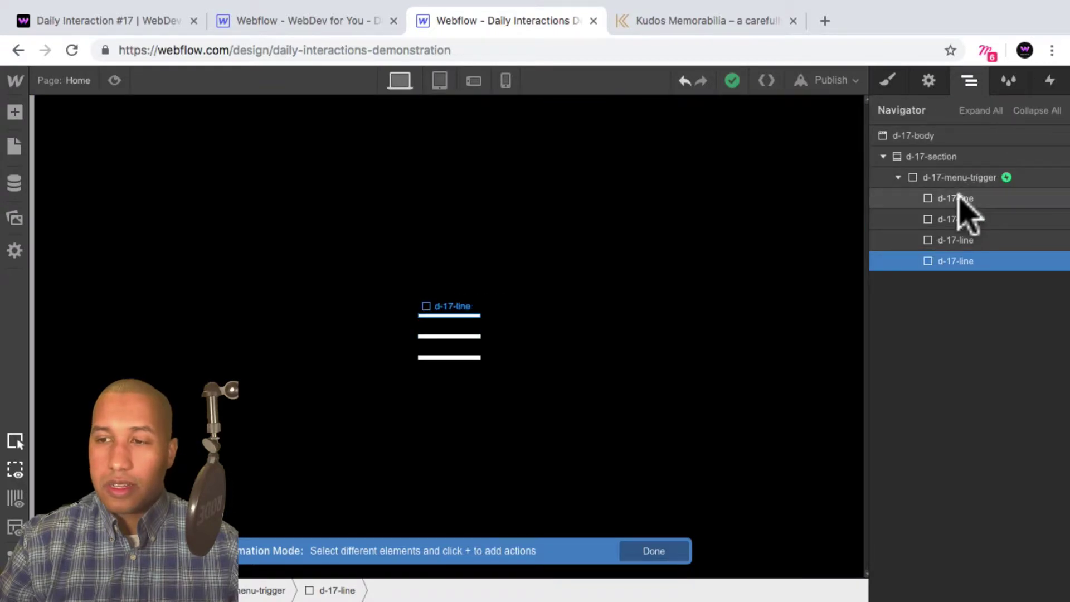
left_click(1010, 202)
left_click(1051, 81)
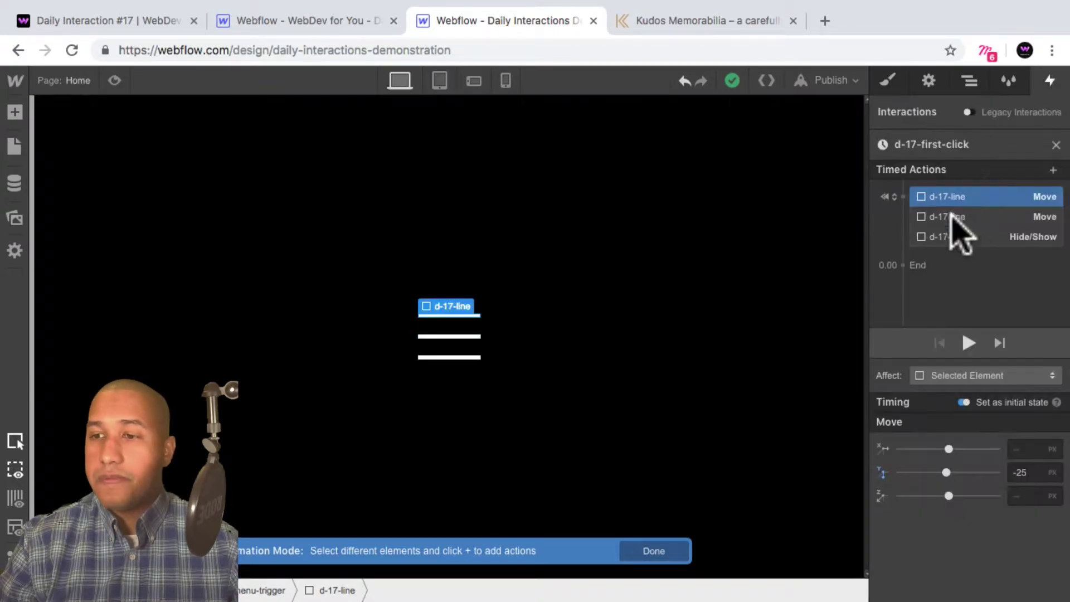
left_click(944, 267)
left_click(941, 297)
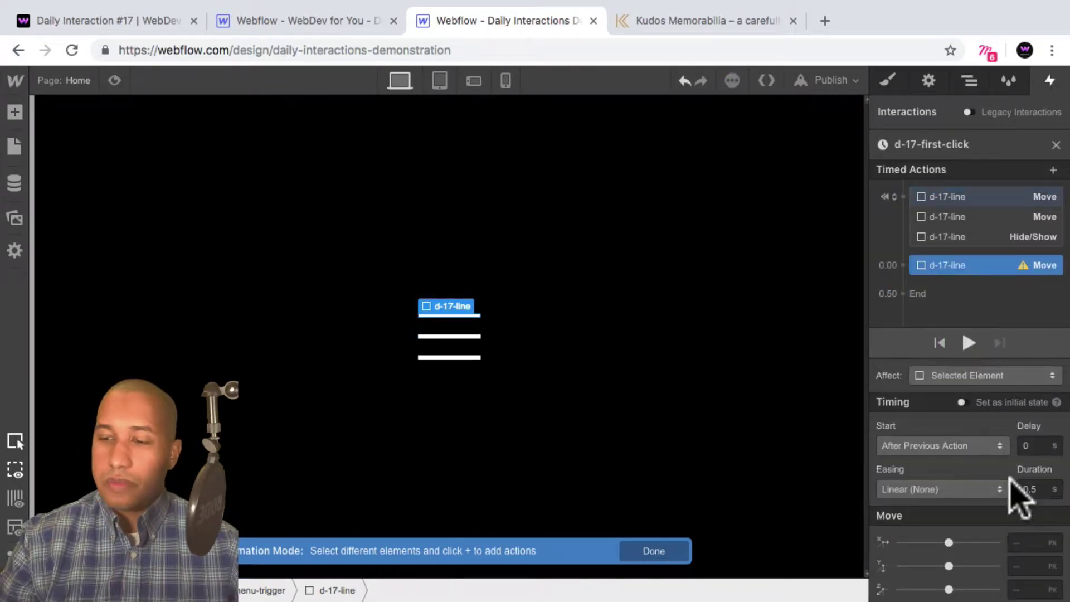
type("0")
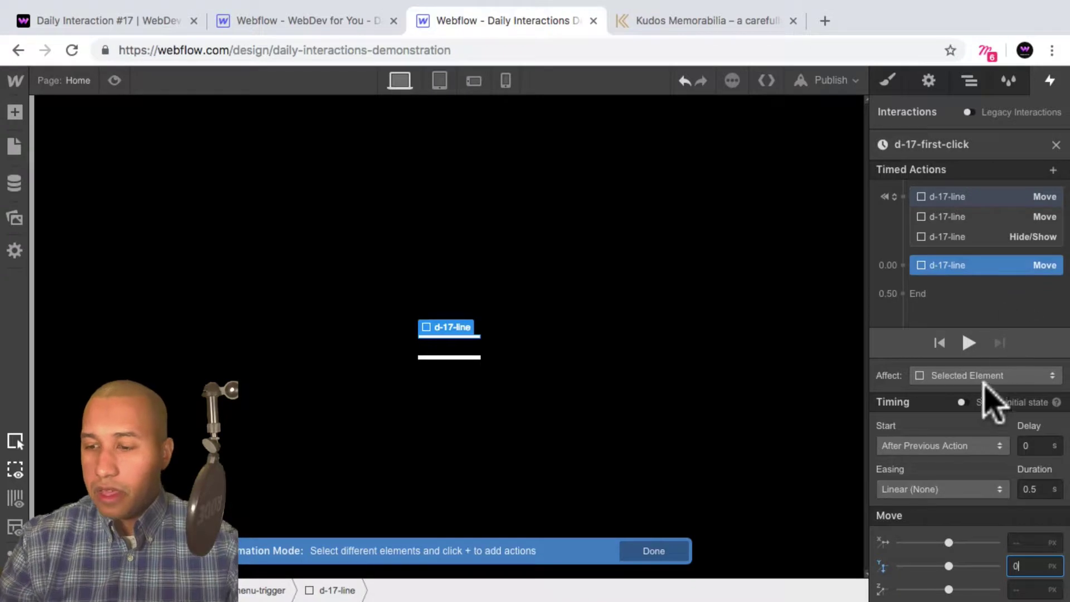
key("Return")
Step: Give the first line's new Move action Out Expo easing and a duration of 0.3 s
left_click(947, 481)
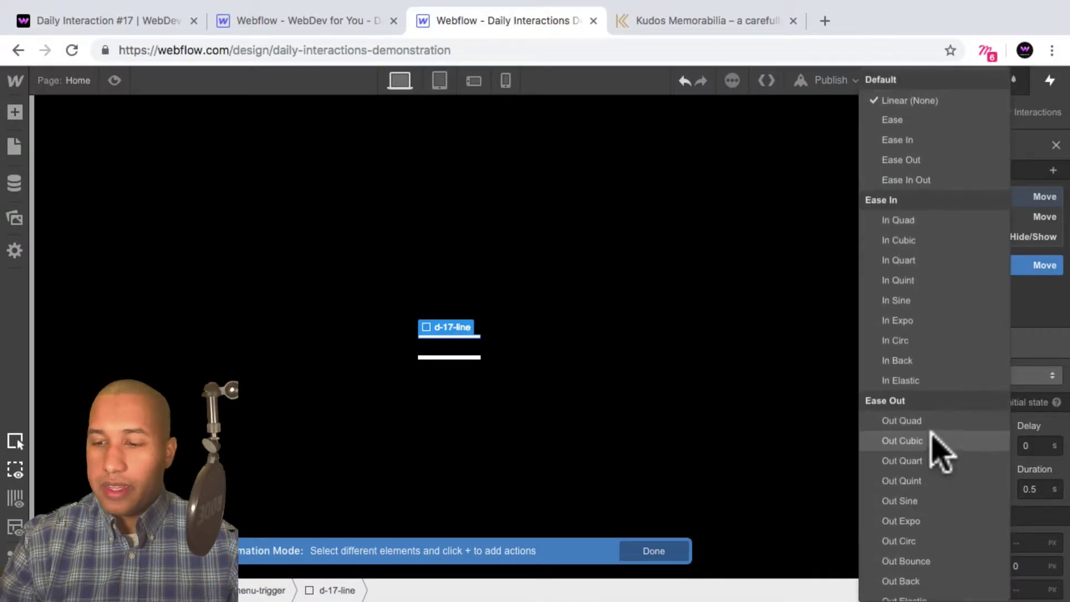
left_click(920, 520)
left_click(1053, 489)
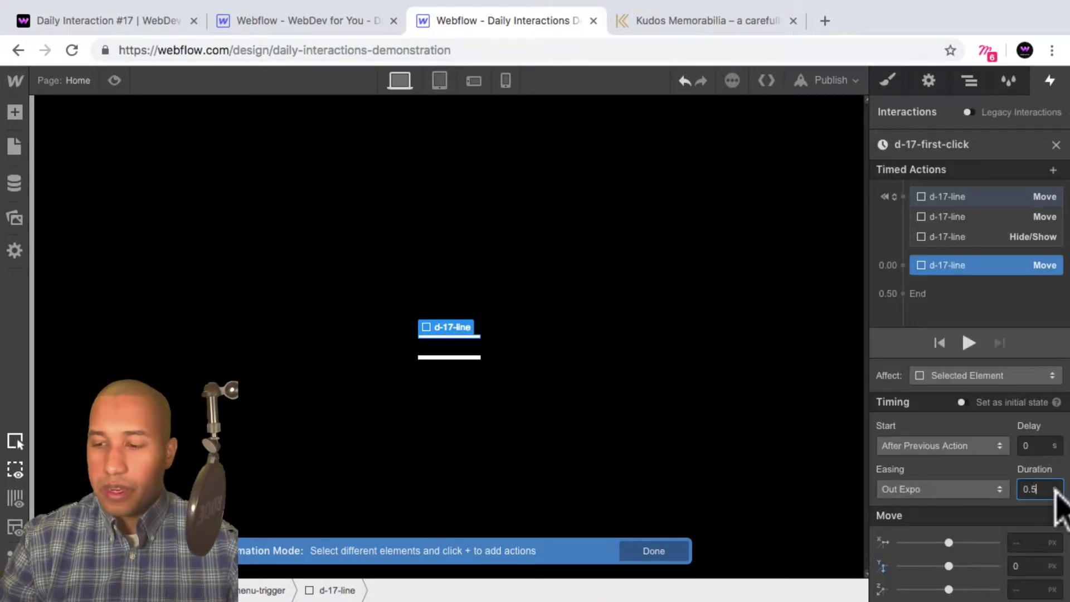
key("BackSpace")
type("3")
key("Return")
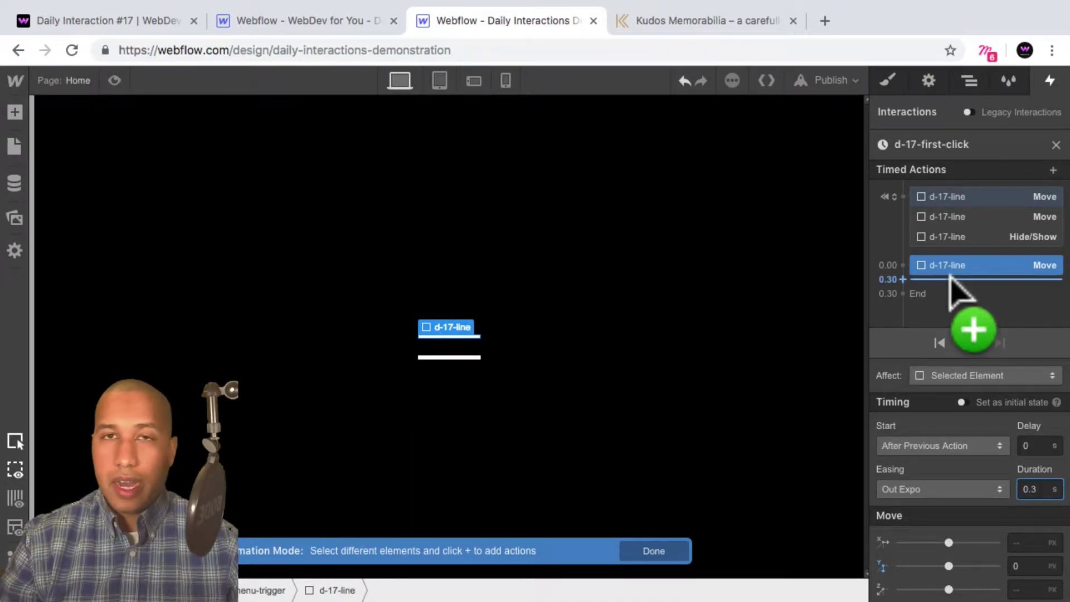
Step: Add a Hide/Show action that hides the first d-17-line after its move, and check the page in preview
left_click(954, 284)
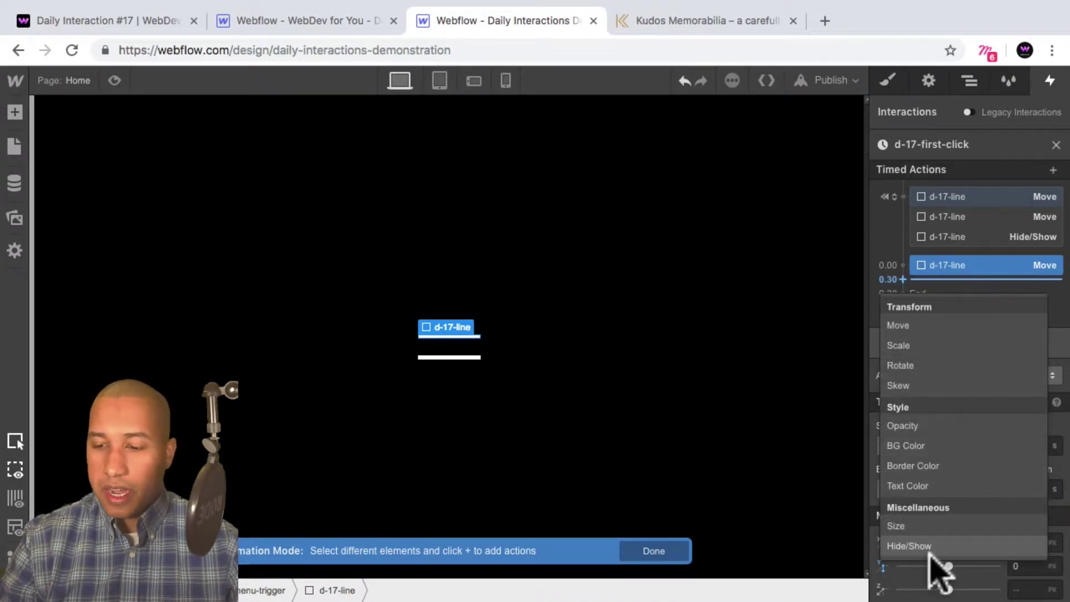
left_click(931, 545)
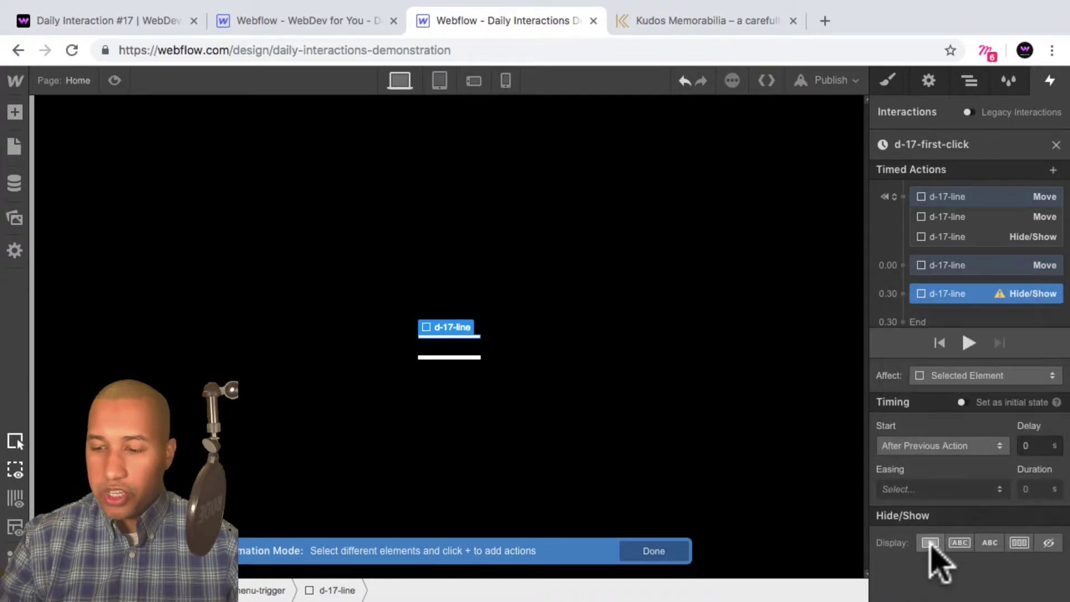
left_click(1049, 544)
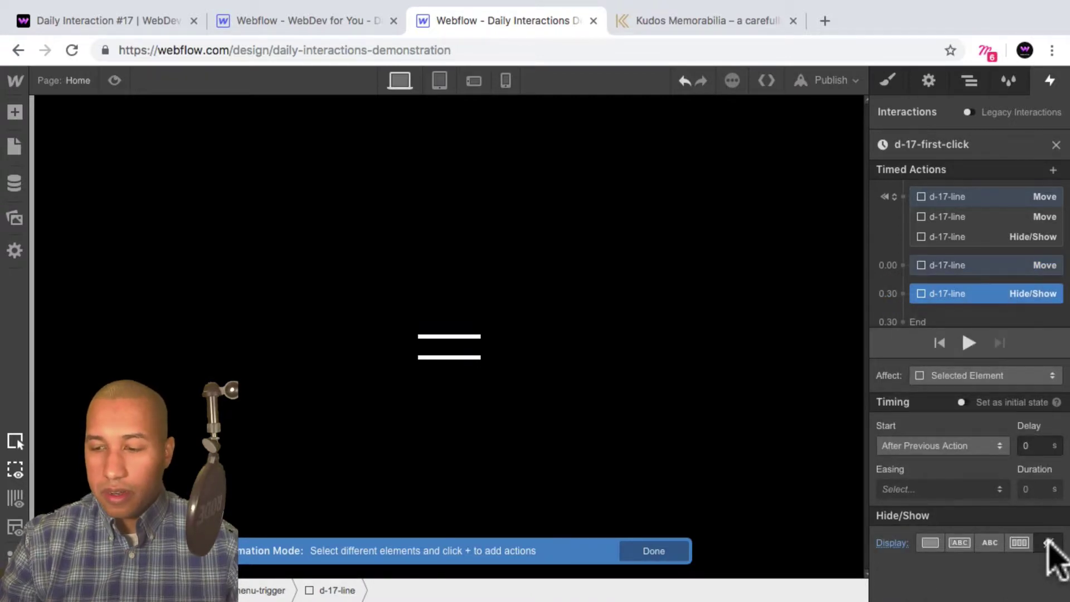
left_click(114, 80)
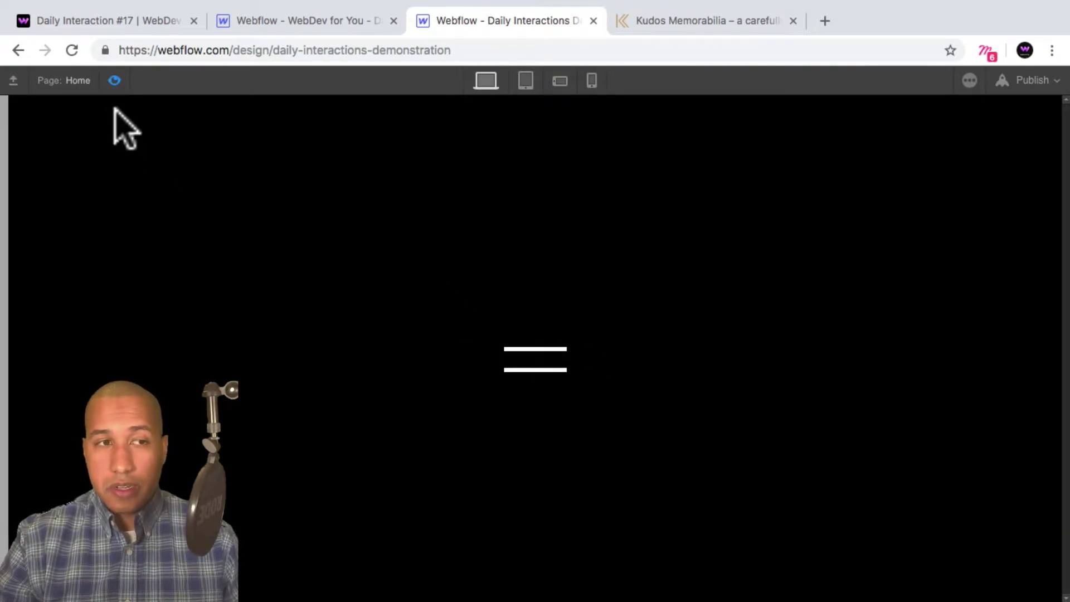
left_click(114, 80)
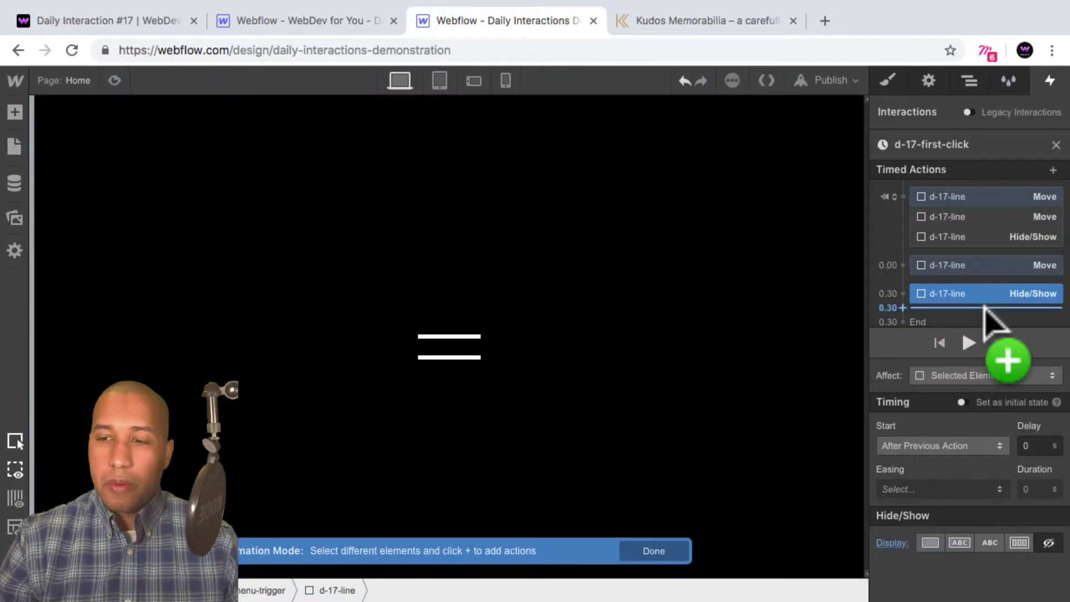
Step: Add a Move action for the second d-17-line after the first line's Hide/Show action
left_click(970, 83)
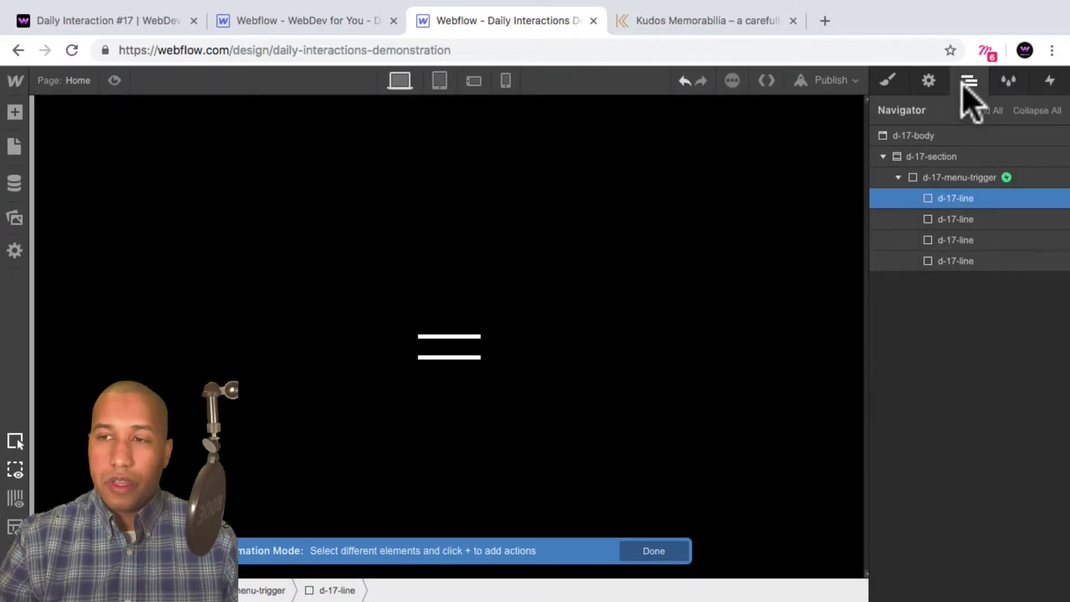
left_click(966, 220)
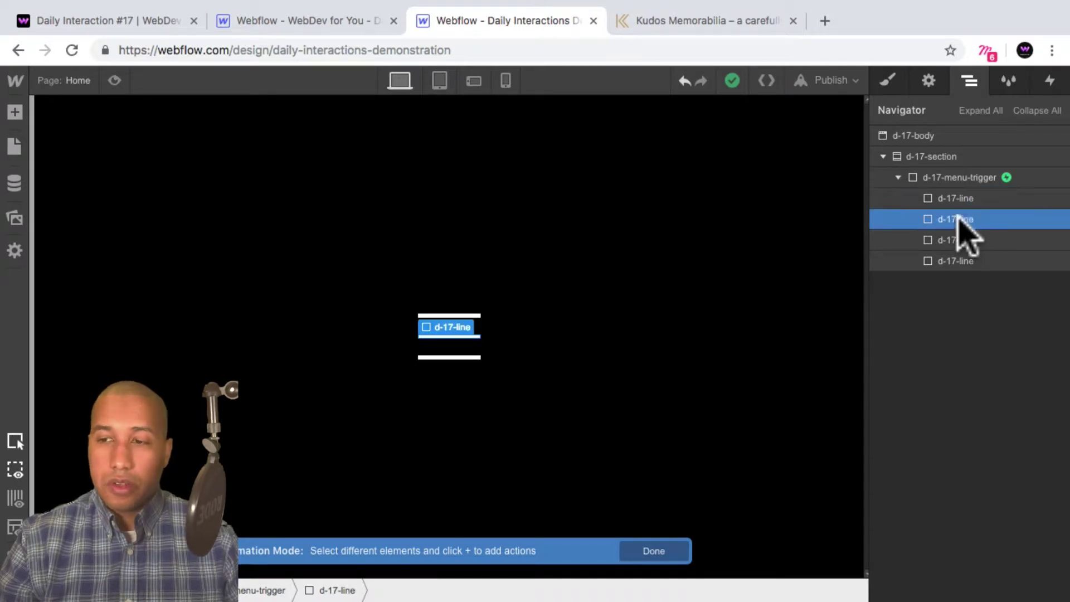
left_click(1050, 81)
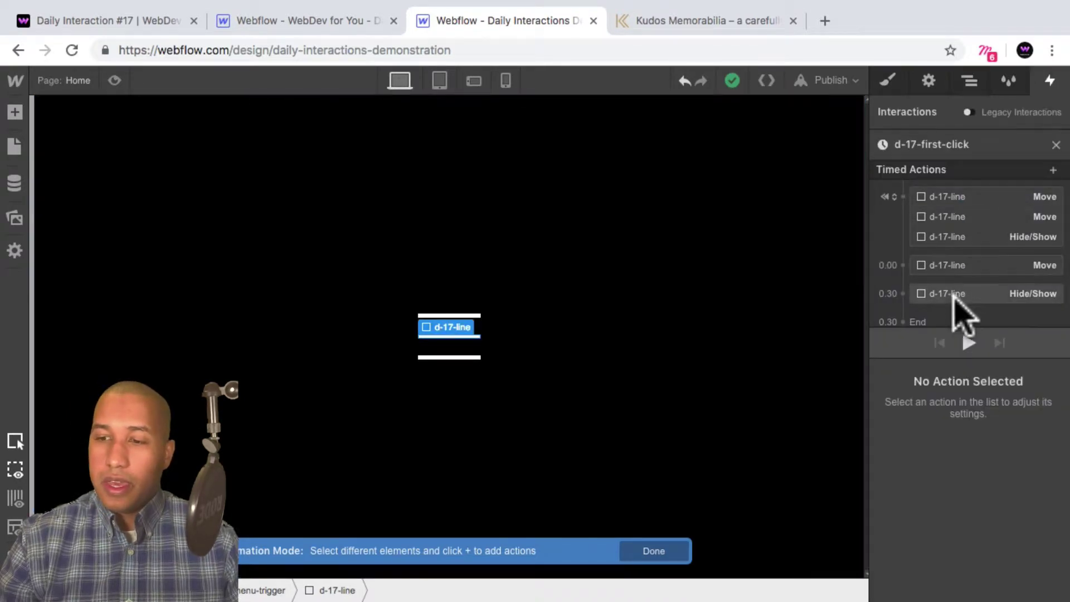
left_click(954, 310)
left_click(947, 351)
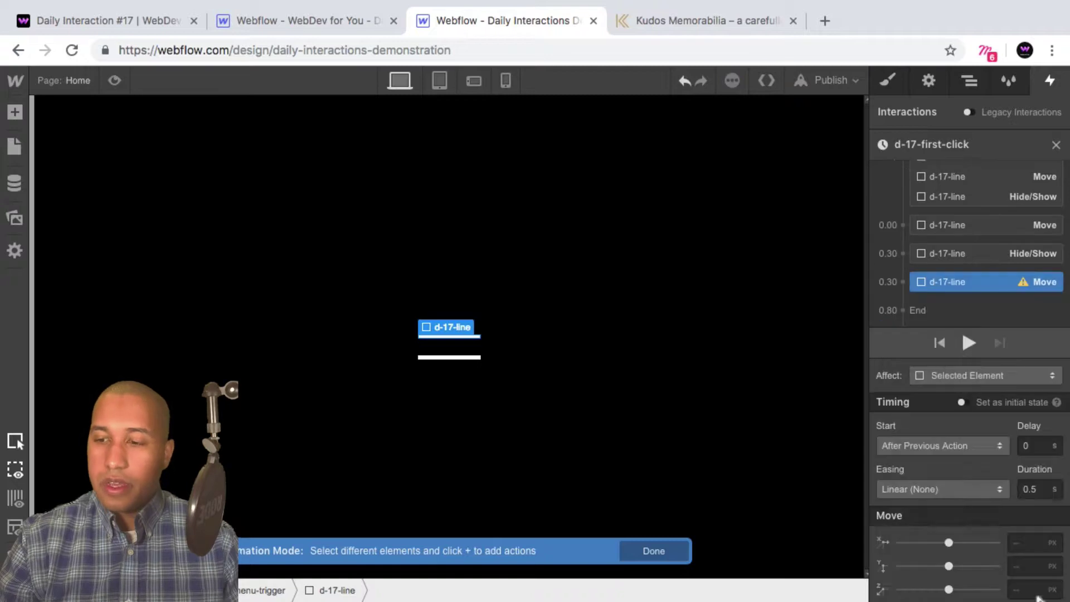
Step: Try a Y value of -25 px for the second line's Move action
left_click(1029, 566)
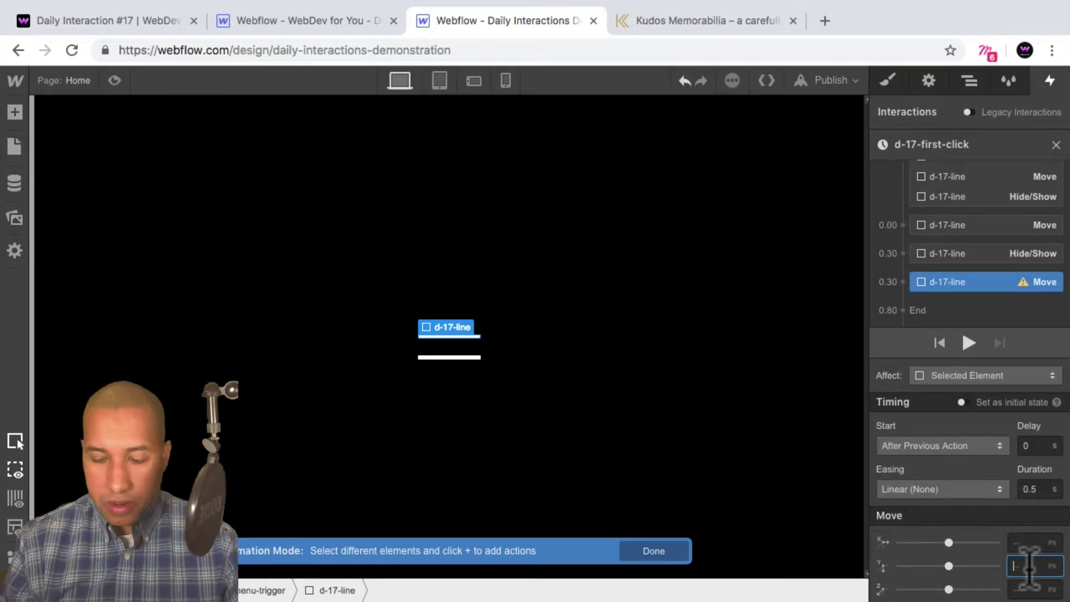
type("-25")
key("Return")
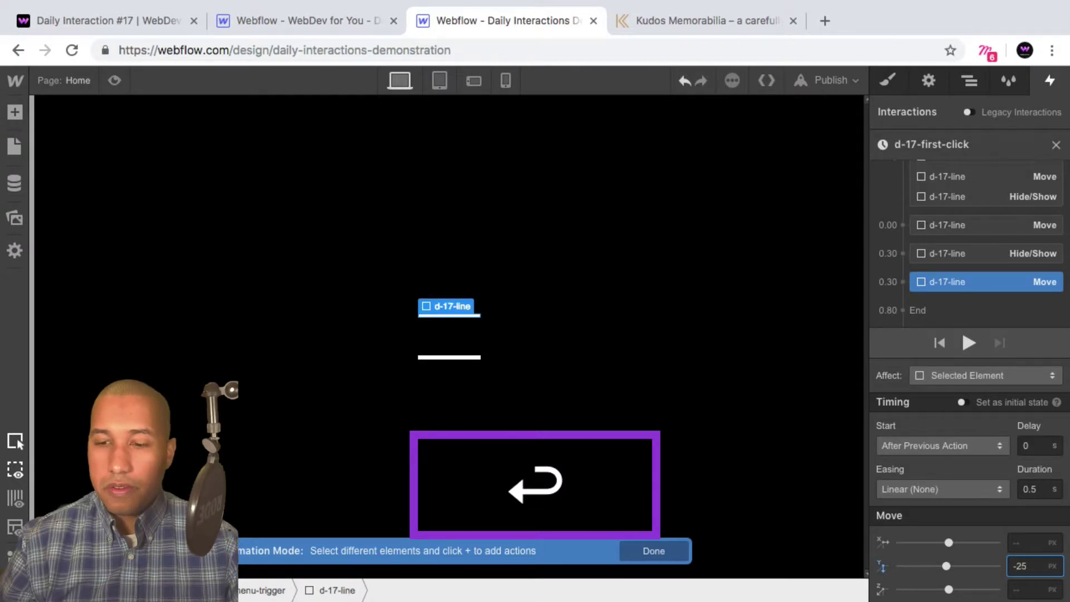
Step: Set the second line's Move action to Y 25 px with Out Expo easing and a 0.3 s duration
left_click_drag(1035, 567, 1003, 565)
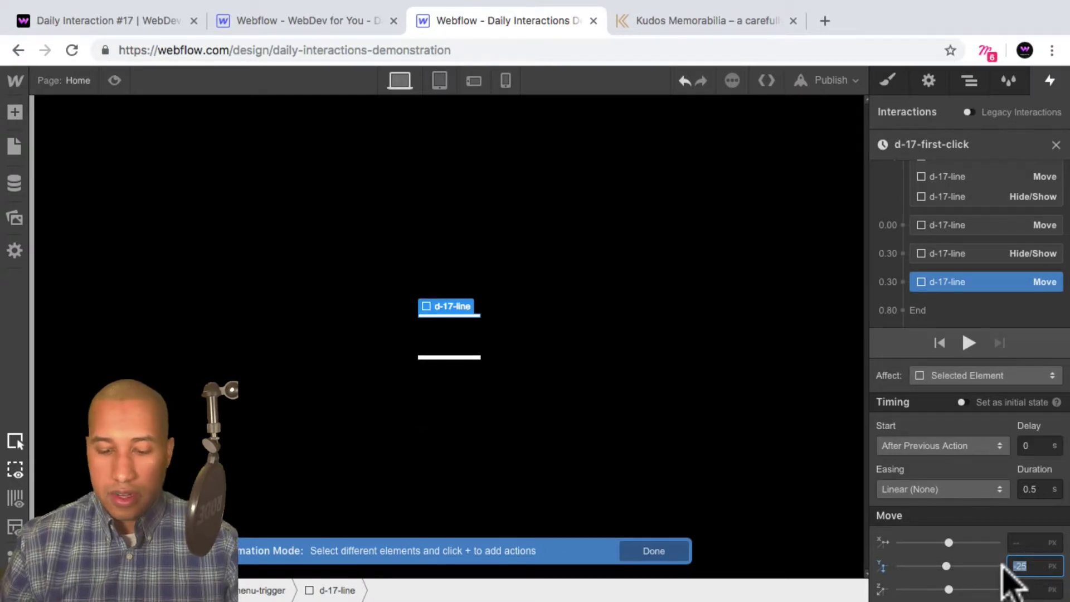
type("25")
key("Return")
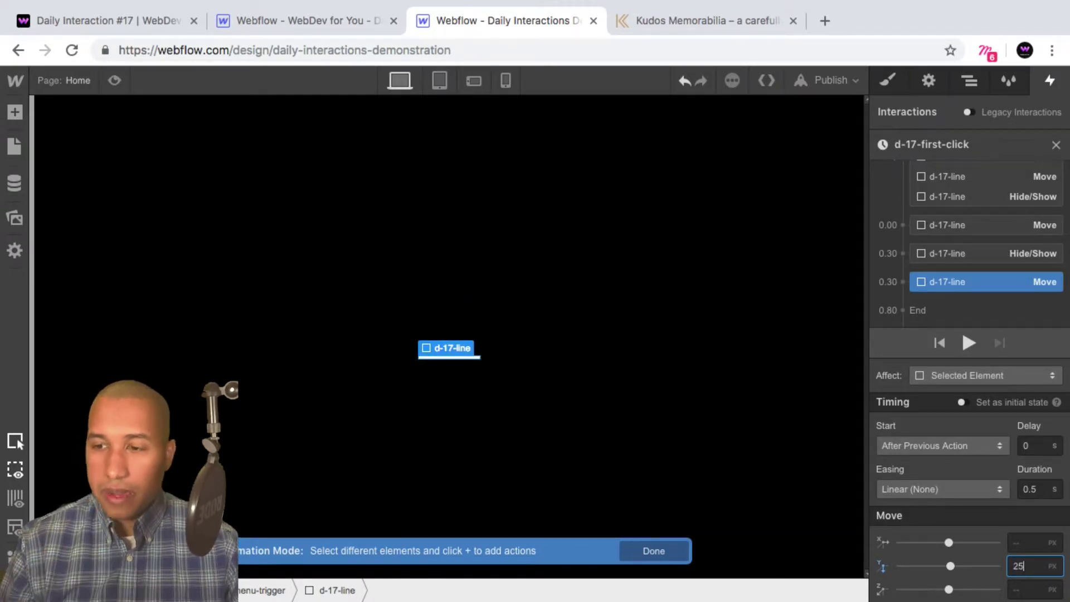
left_click(962, 489)
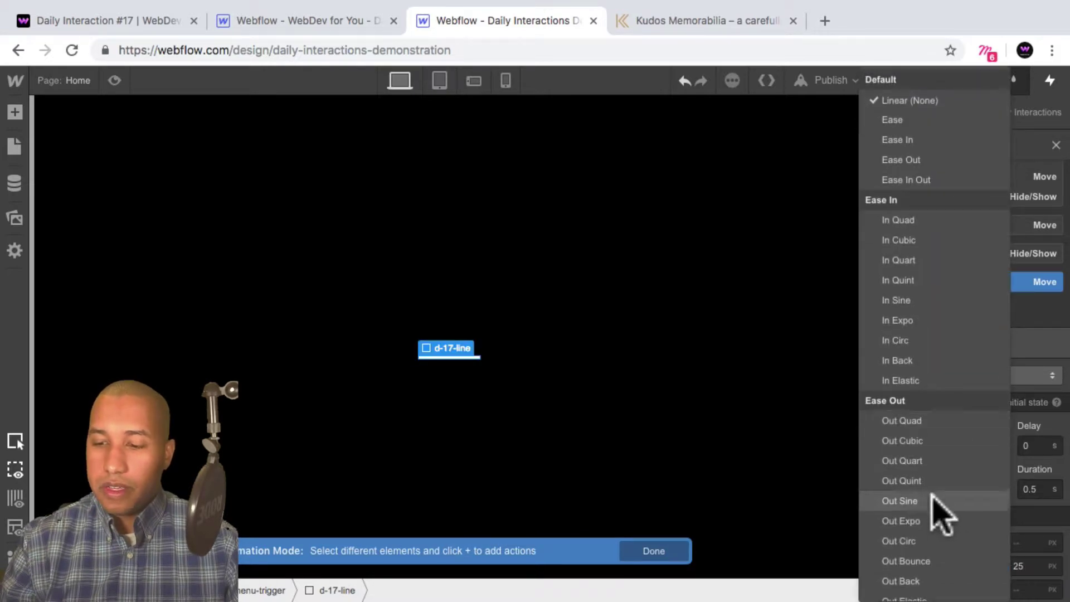
left_click(901, 521)
type("3")
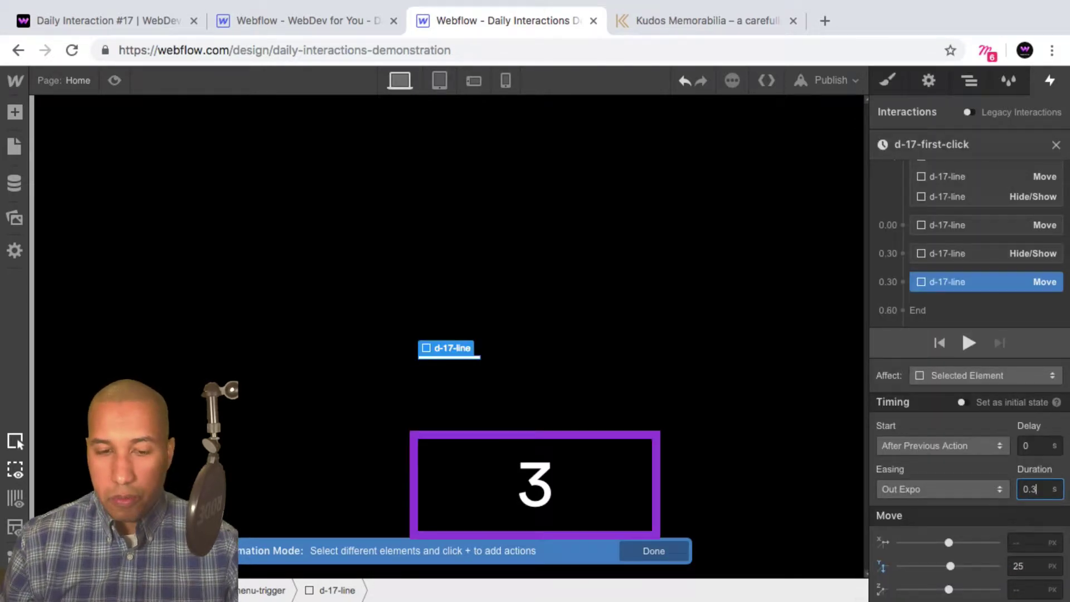
key("Return")
Step: Add a Hide/Show action that hides the second d-17-line after its move, and check the page in preview
left_click(978, 294)
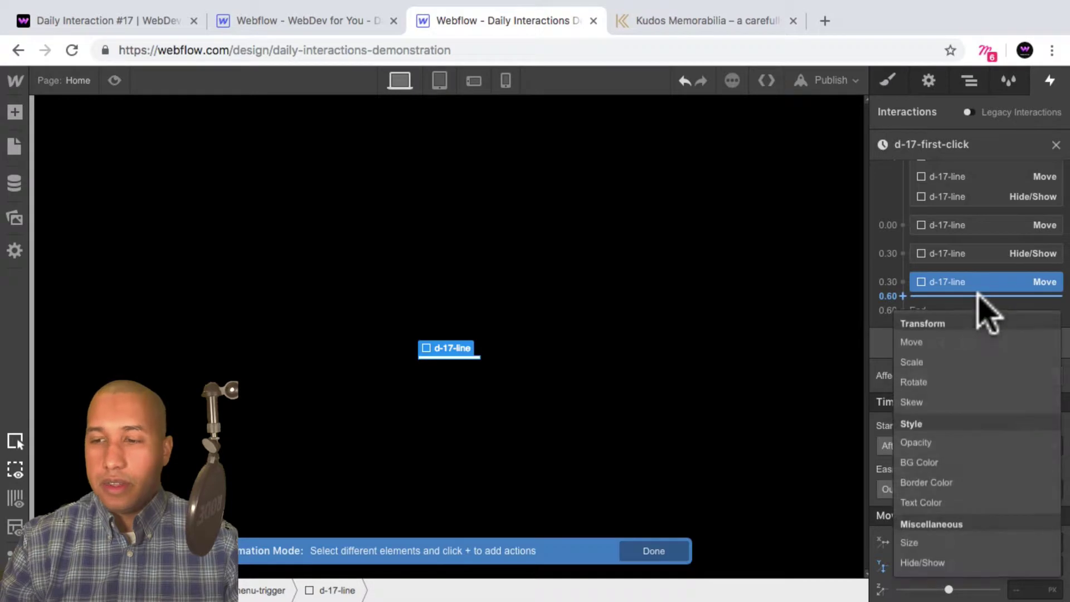
left_click(917, 563)
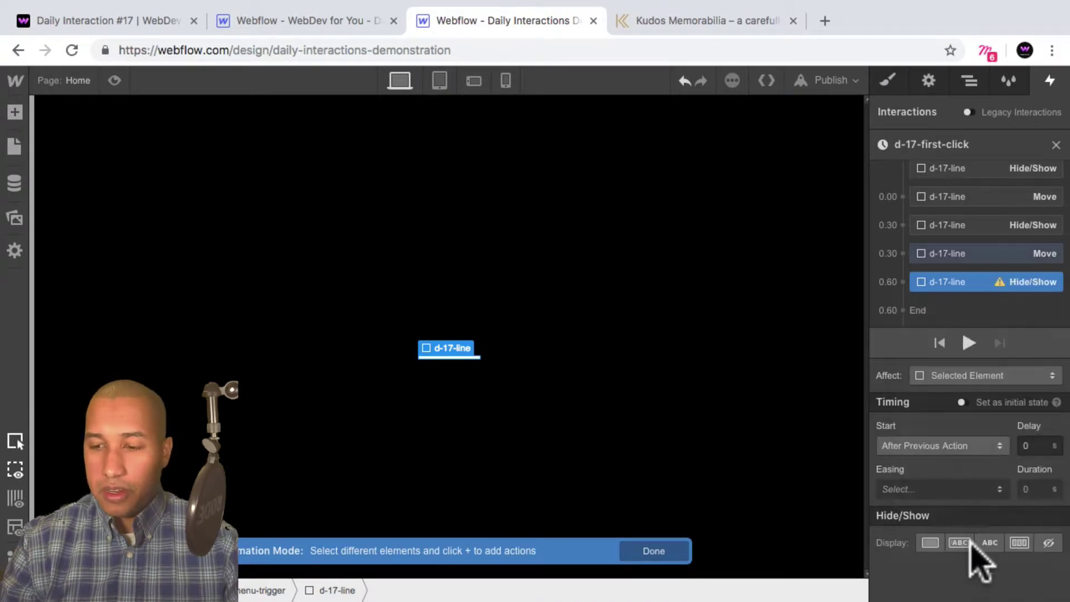
left_click(1048, 542)
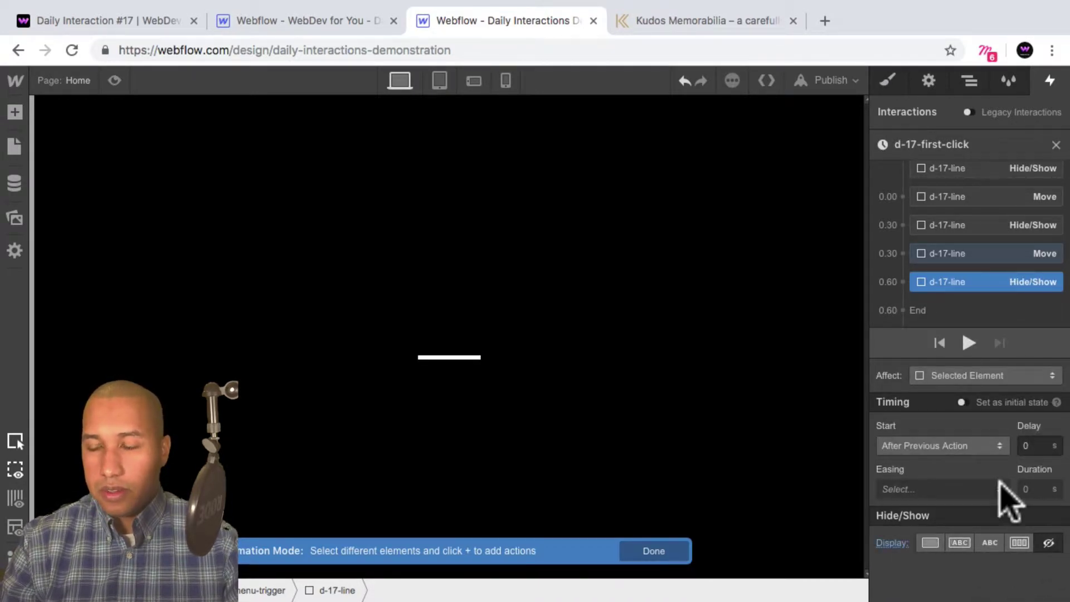
left_click(114, 80)
left_click(543, 366)
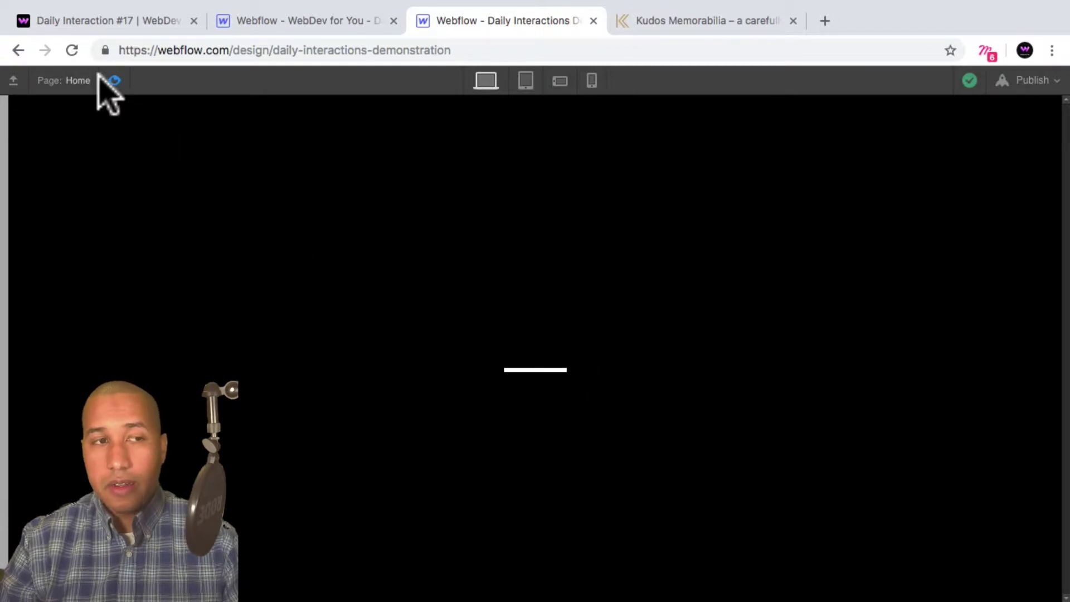
left_click(114, 81)
Step: Add a Move action for the third d-17-line at the end of the timeline, with Y at 0 px
left_click_drag(970, 282, 939, 297)
left_click(970, 80)
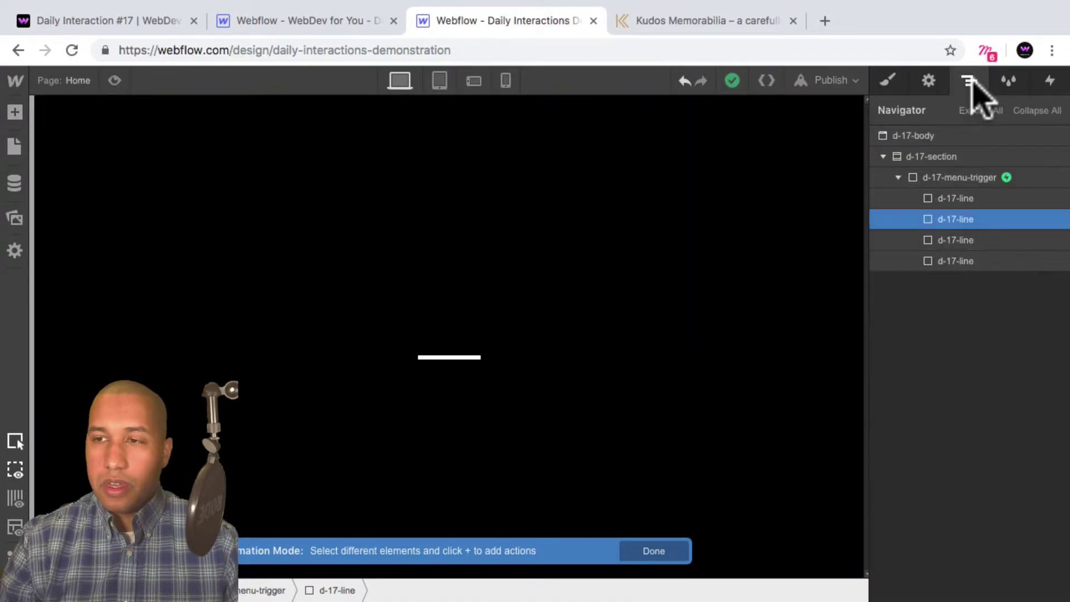
left_click(955, 239)
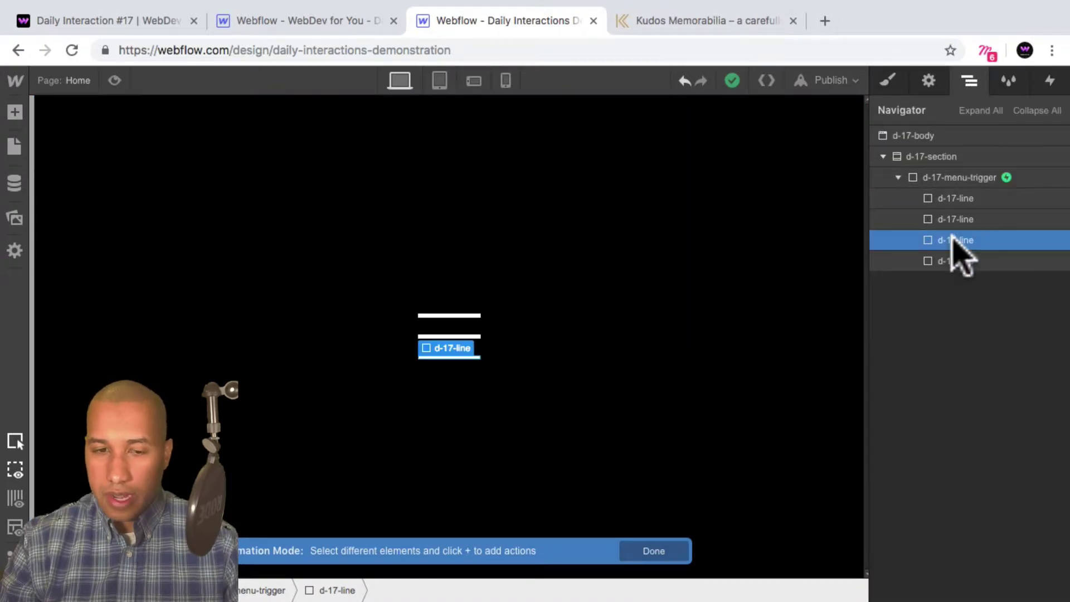
left_click(1049, 81)
scroll(1001, 268, "down", 3)
left_click_drag(998, 279, 967, 292)
left_click(968, 301)
left_click(952, 343)
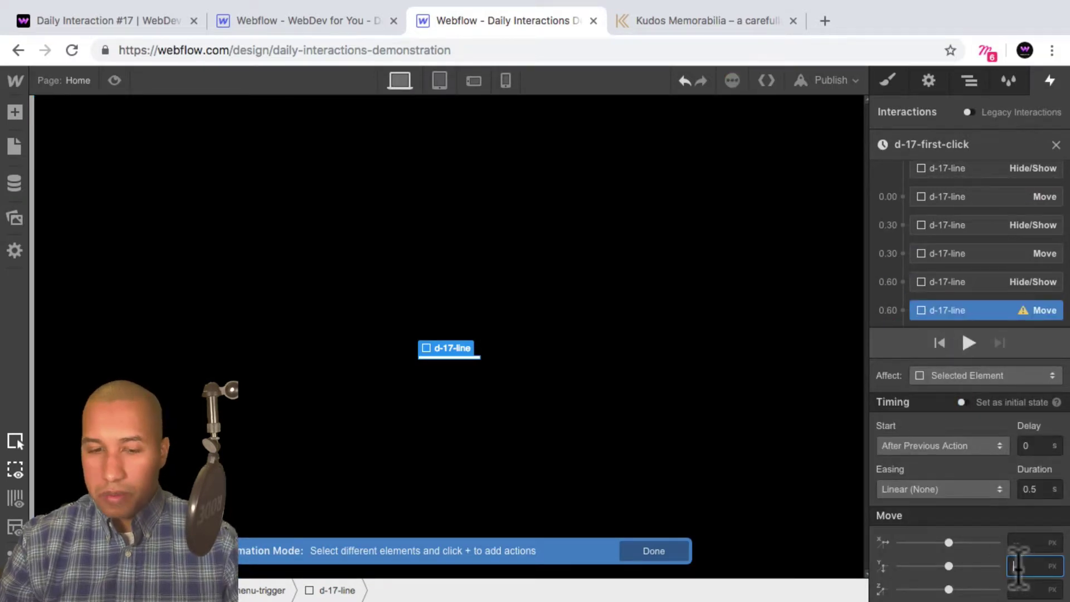
type("0")
key("Return")
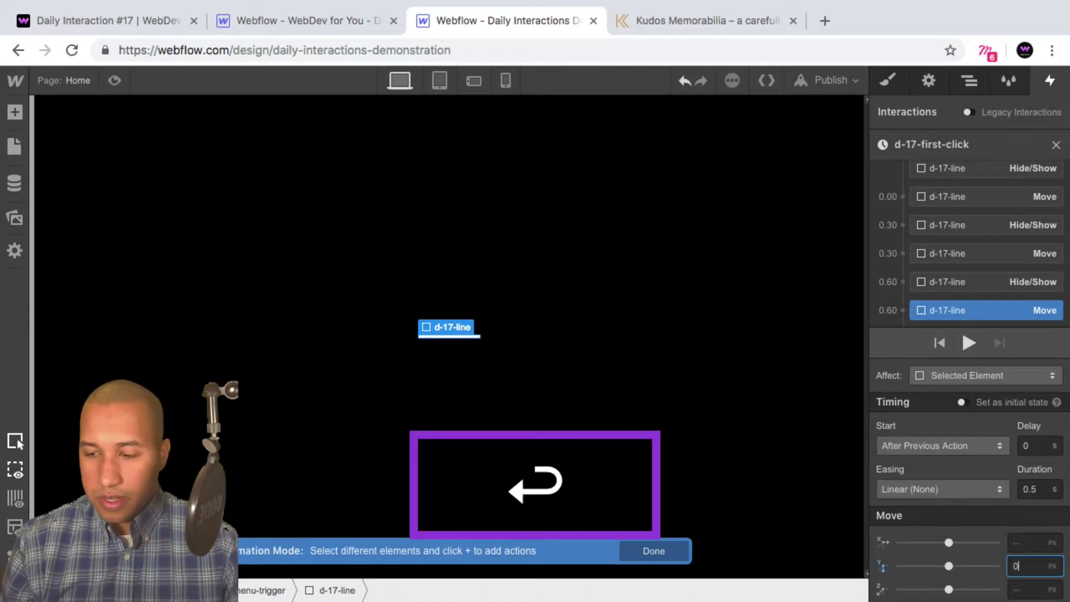
Step: Give the third d-17-line's Move action Out Expo easing and a 0.3 s duration
left_click(951, 489)
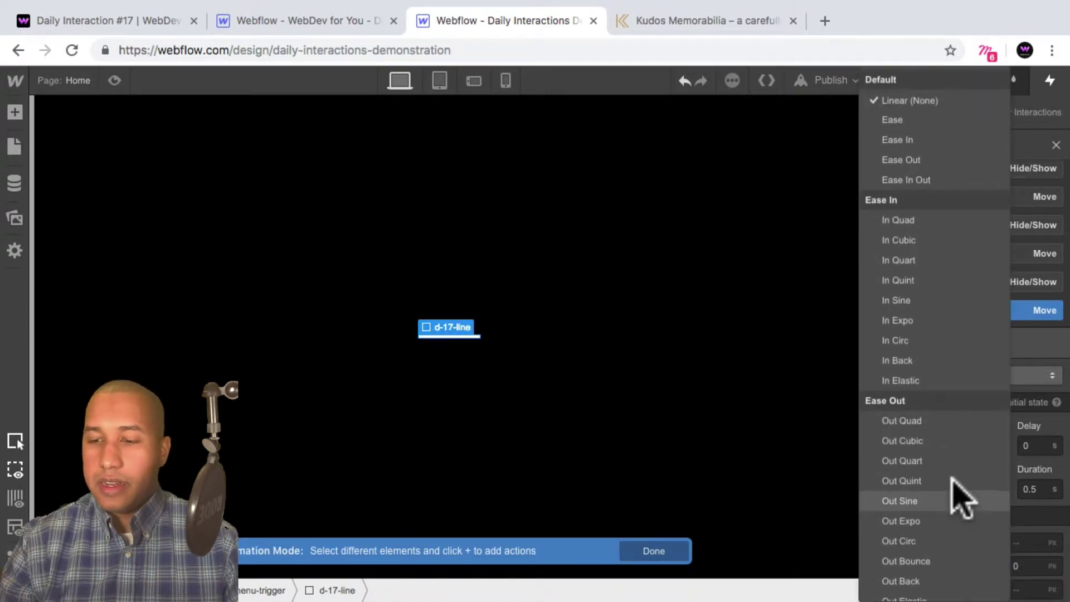
left_click(901, 521)
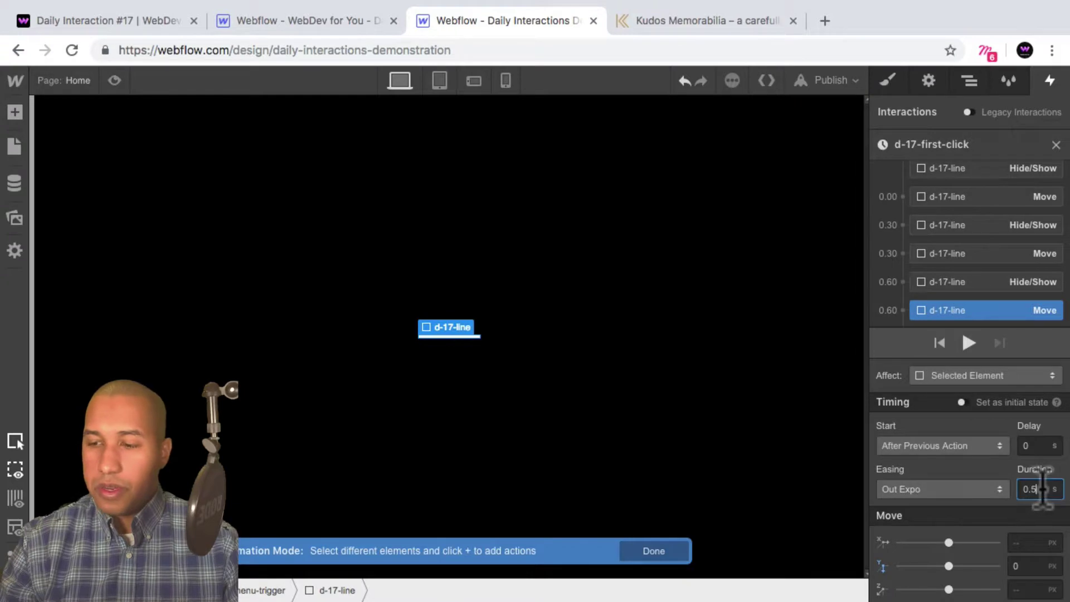
type("3")
key("Return")
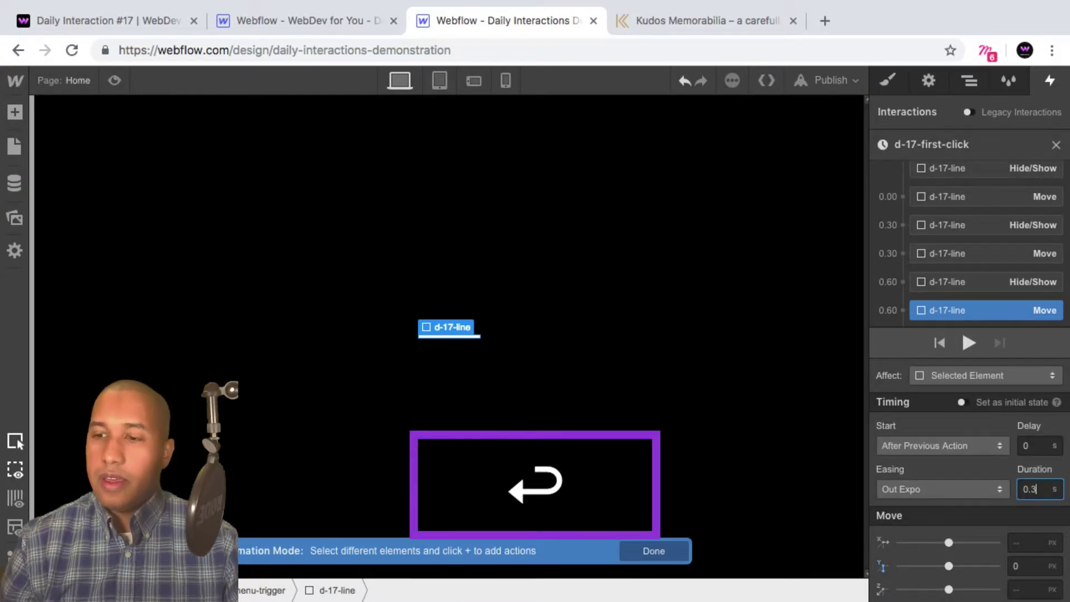
Step: Add a Rotate action for the third d-17-line after its move, with Z at 45 degrees
scroll(984, 299, "down", 1)
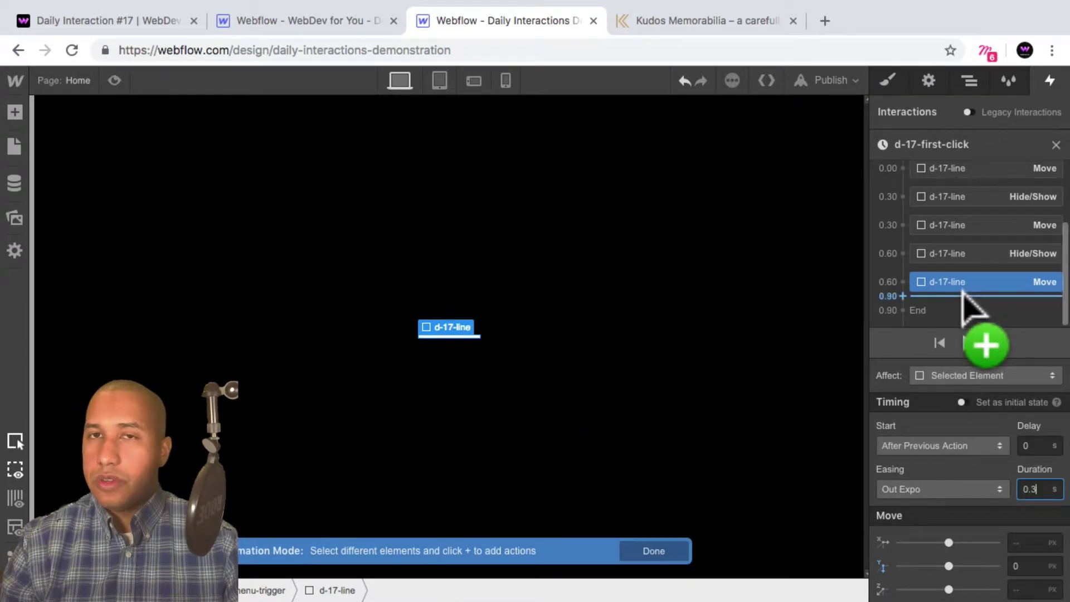
left_click(965, 296)
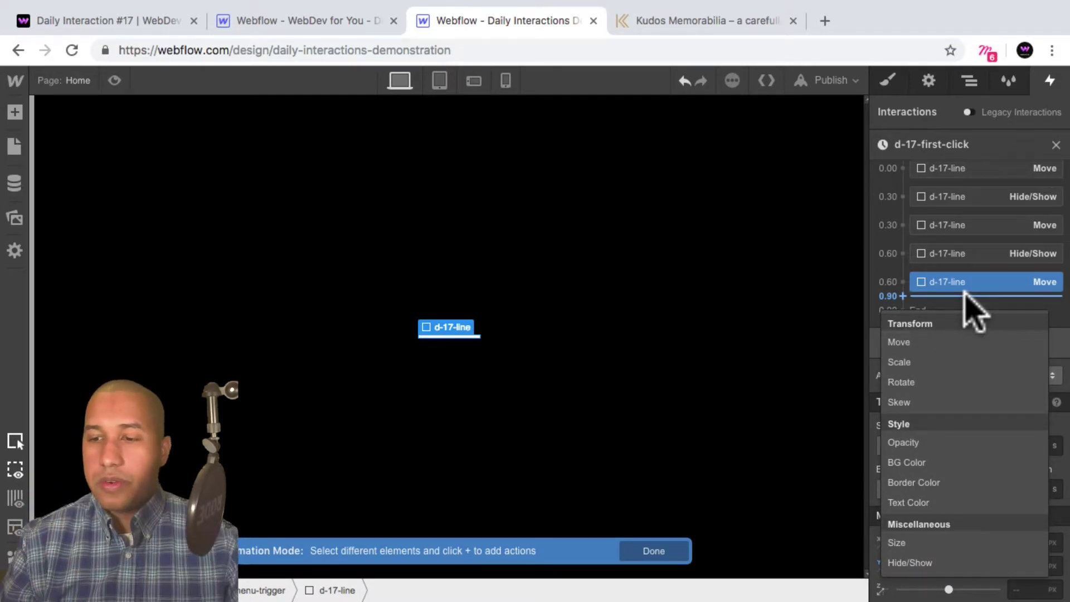
left_click(920, 384)
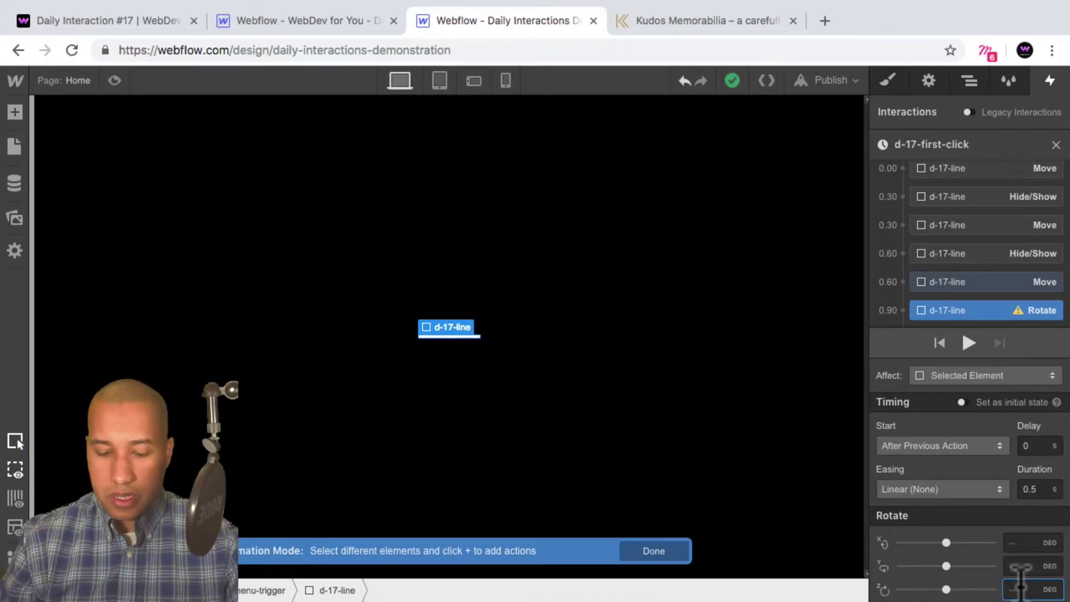
type("45")
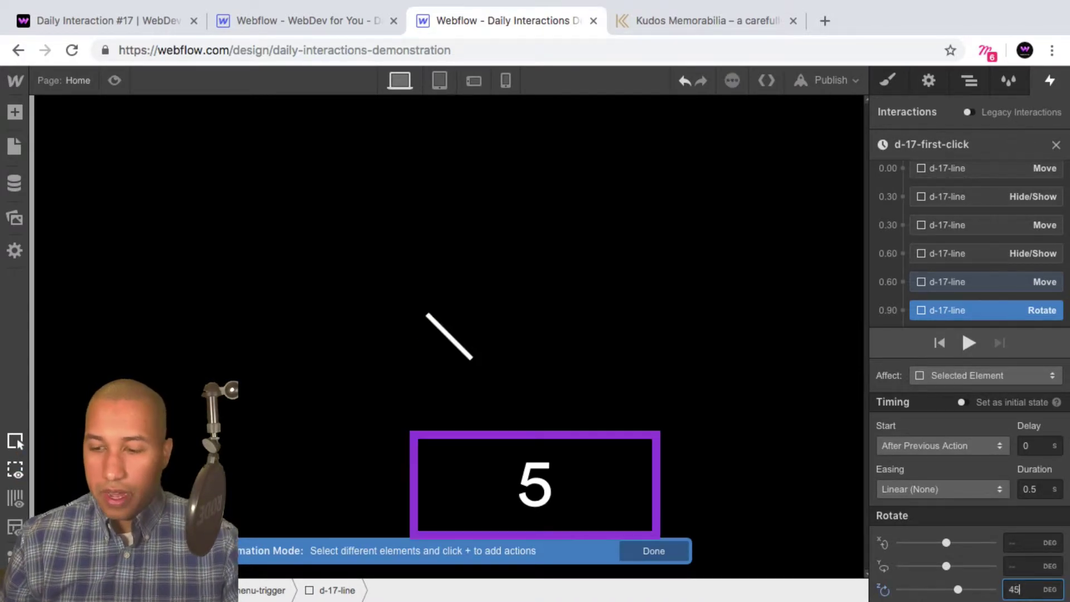
key("Return")
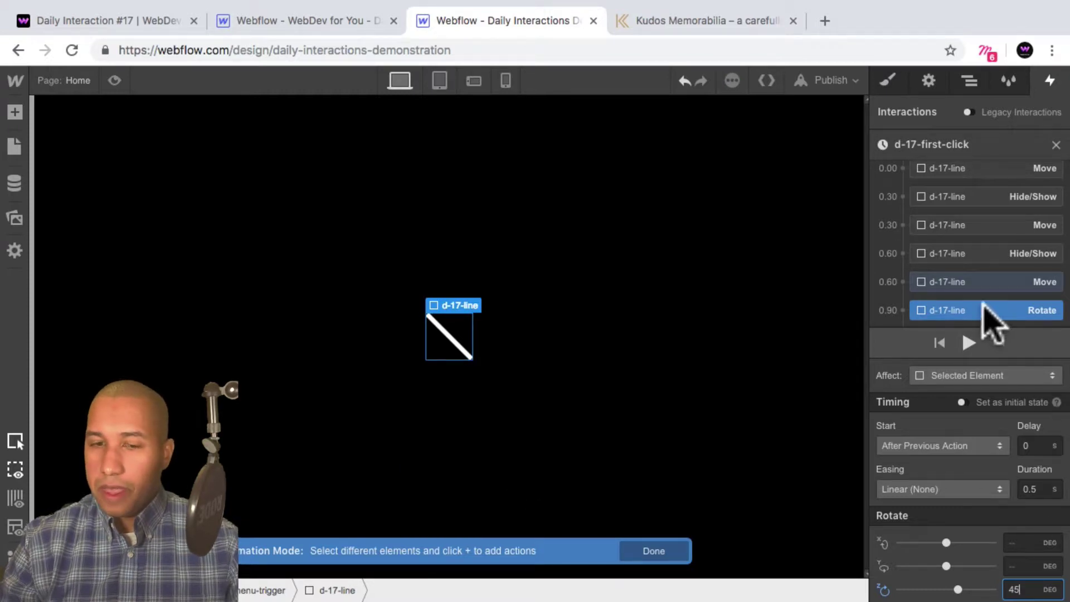
Step: Set the third line's Rotate action to Out Expo easing with a 0.3 s duration
left_click(957, 284)
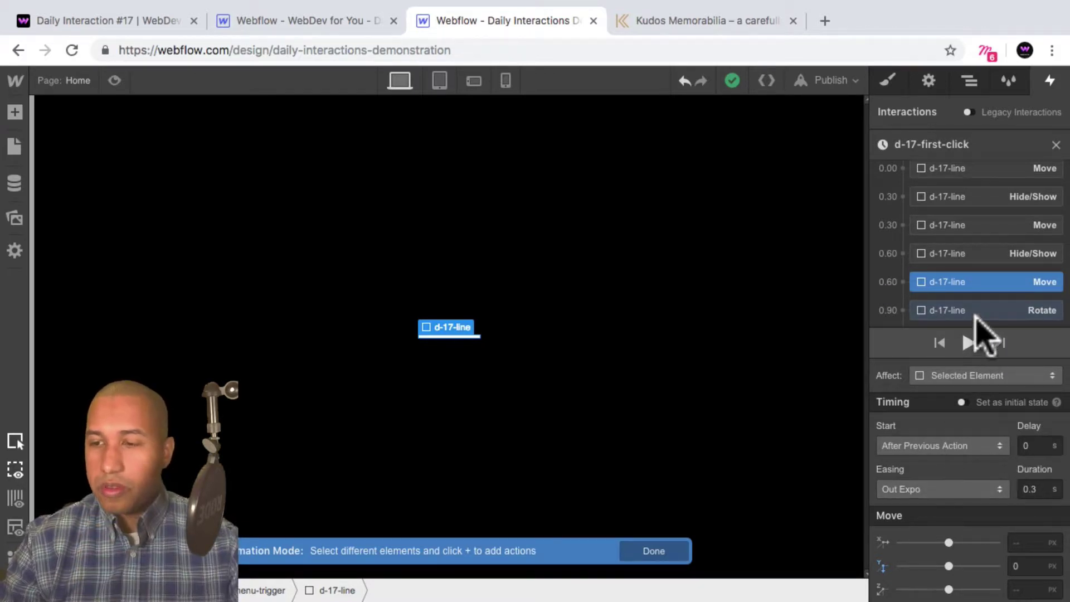
left_click(1012, 310)
left_click(944, 488)
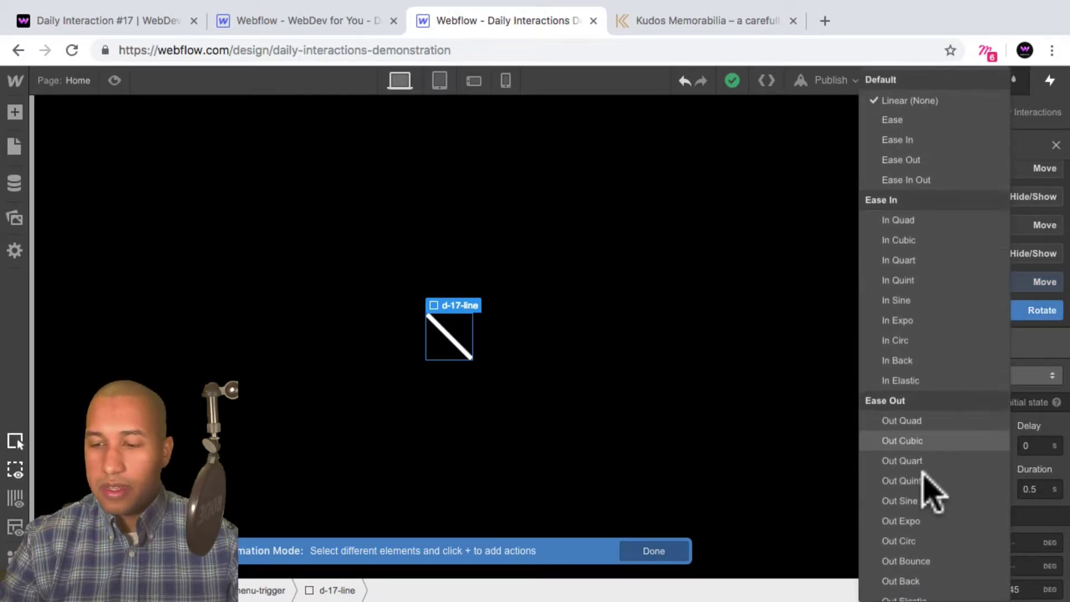
left_click(925, 519)
left_click(1035, 489)
key("Return")
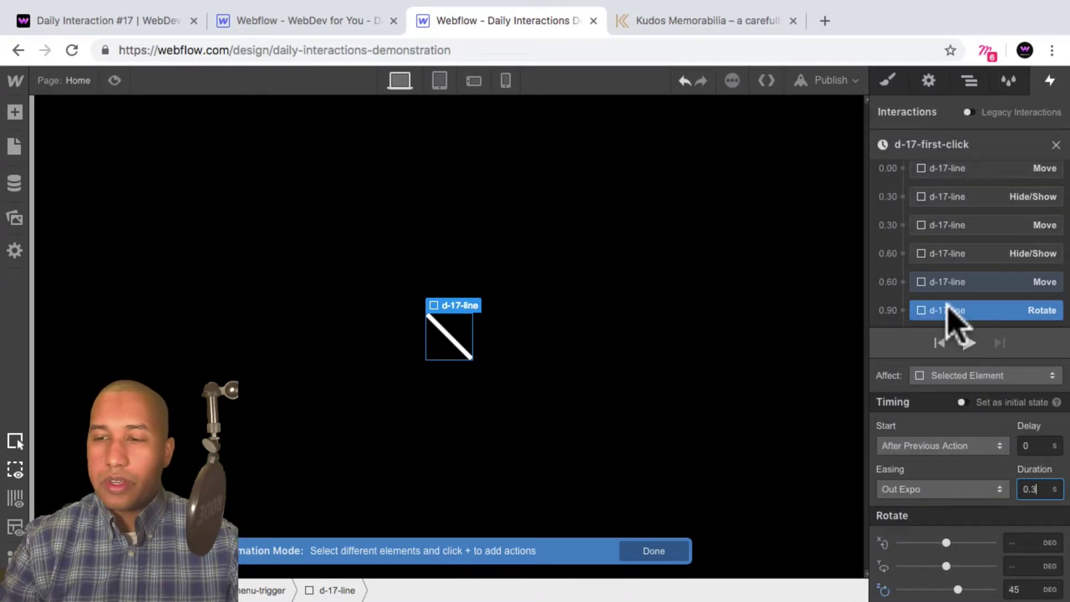
Step: Make the third line's rotation start together with its move, and test the menu icon in preview
left_click_drag(947, 304, 958, 282)
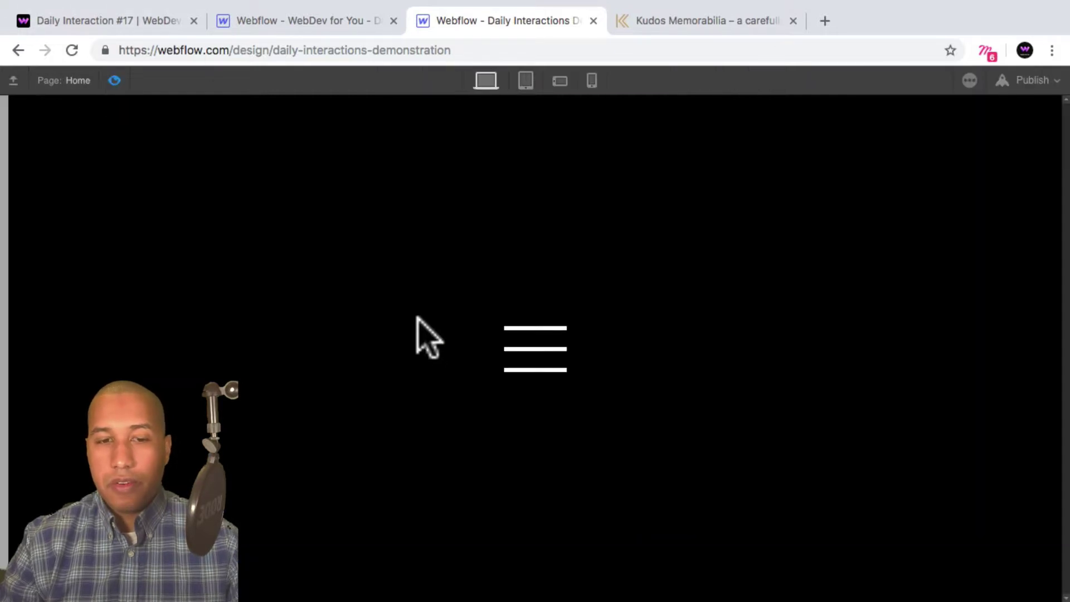
left_click(552, 352)
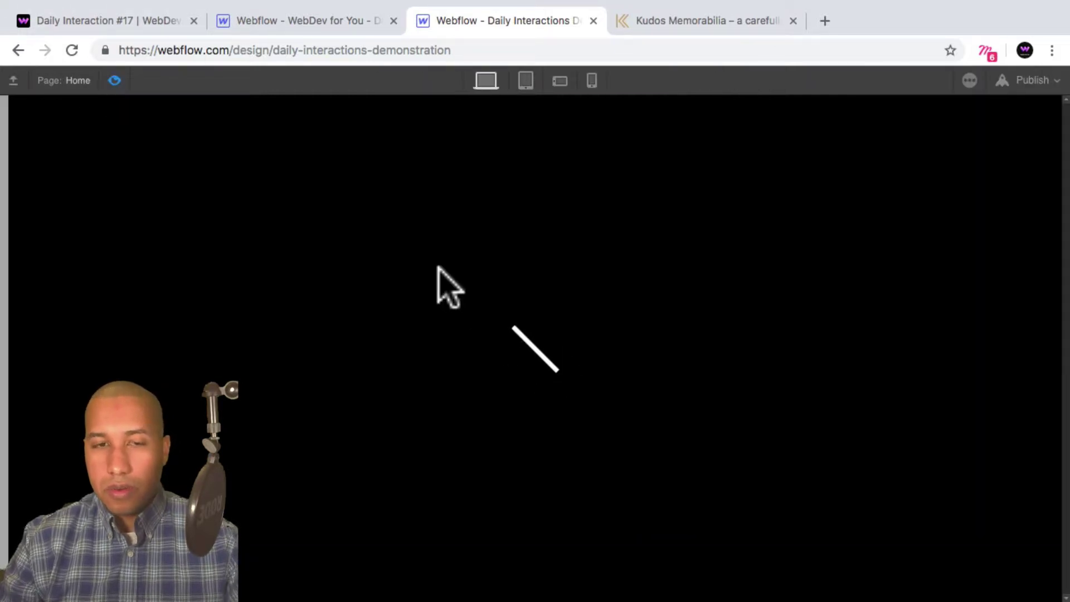
left_click(114, 81)
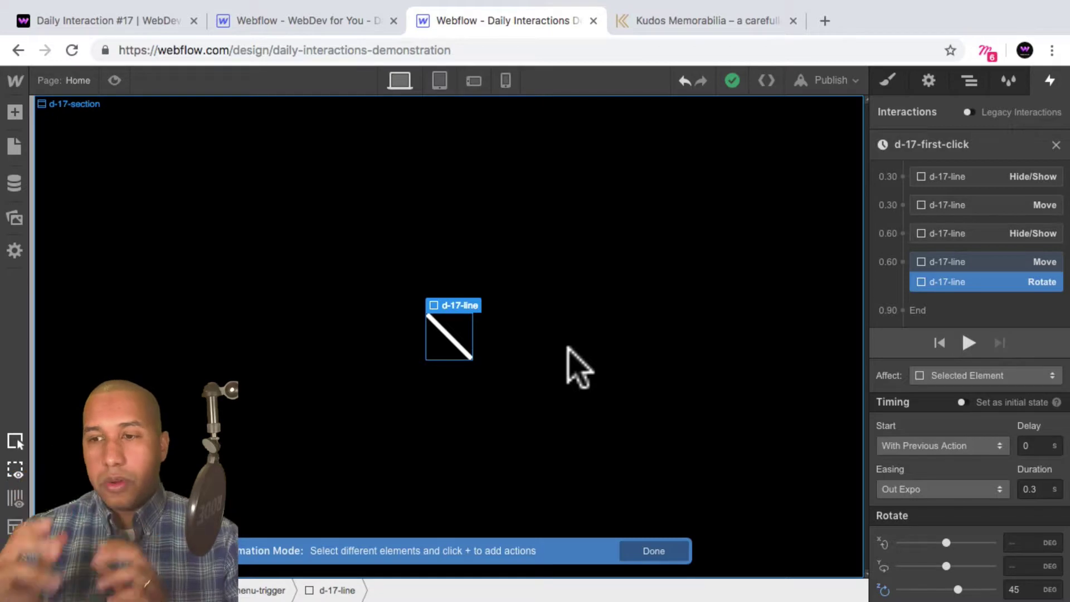
Step: Add a Hide/Show action that displays the fourth d-17-line as block, starting together with the third line's move and rotation
left_click_drag(934, 282, 930, 300)
left_click(969, 81)
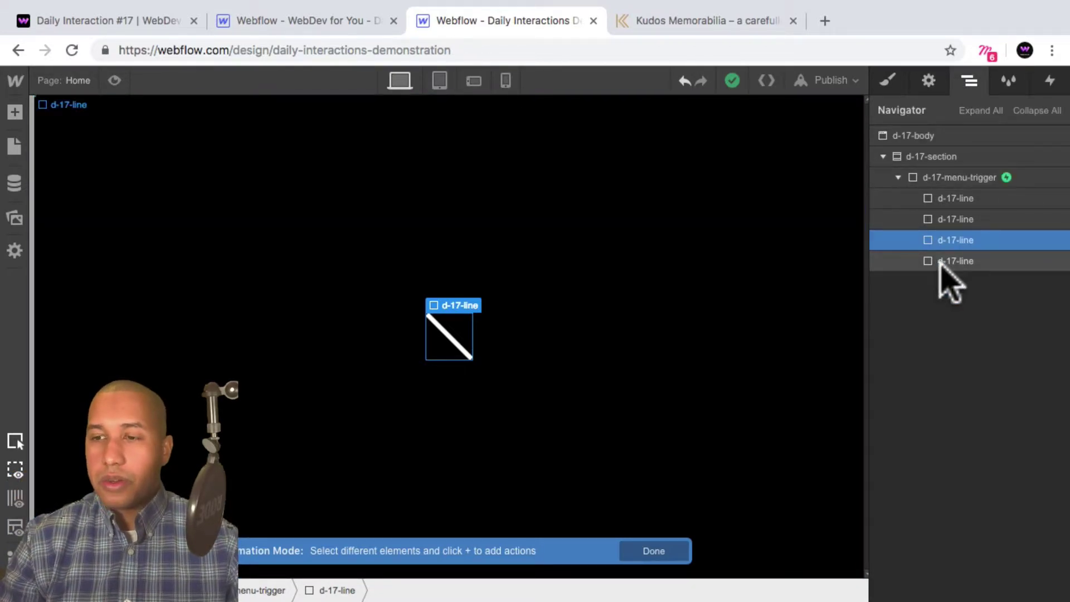
left_click(942, 262)
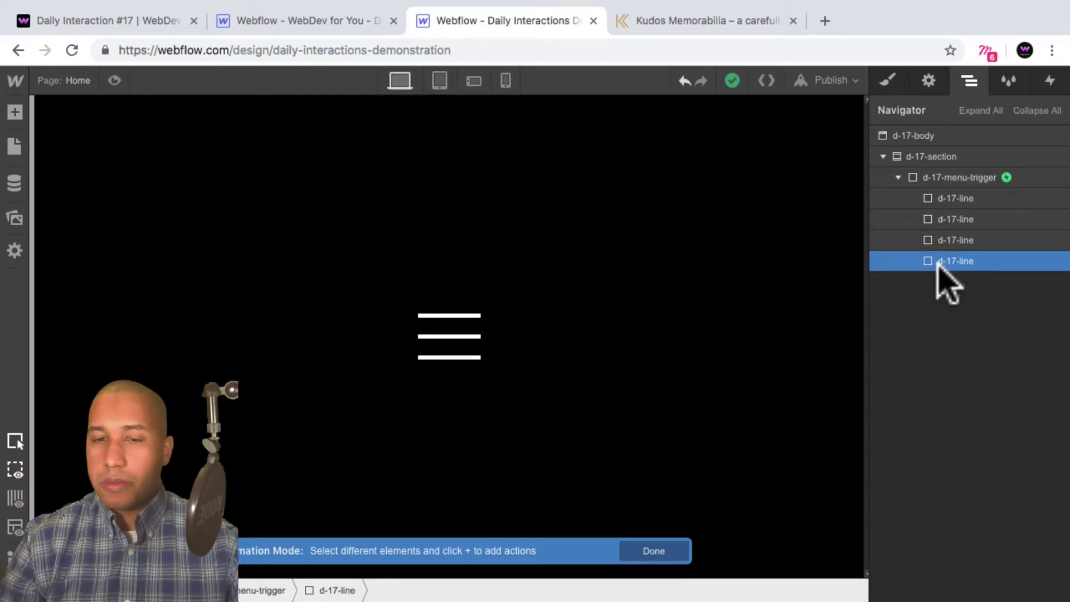
left_click(1050, 82)
scroll(968, 299, "down", 2)
left_click_drag(999, 280, 947, 304)
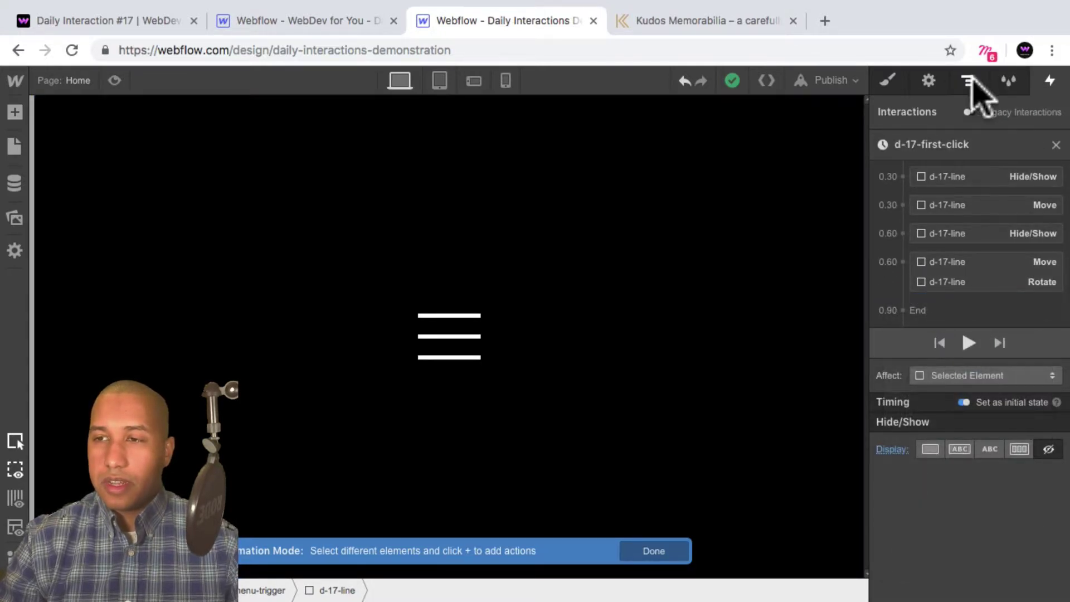
left_click(969, 80)
left_click(1050, 81)
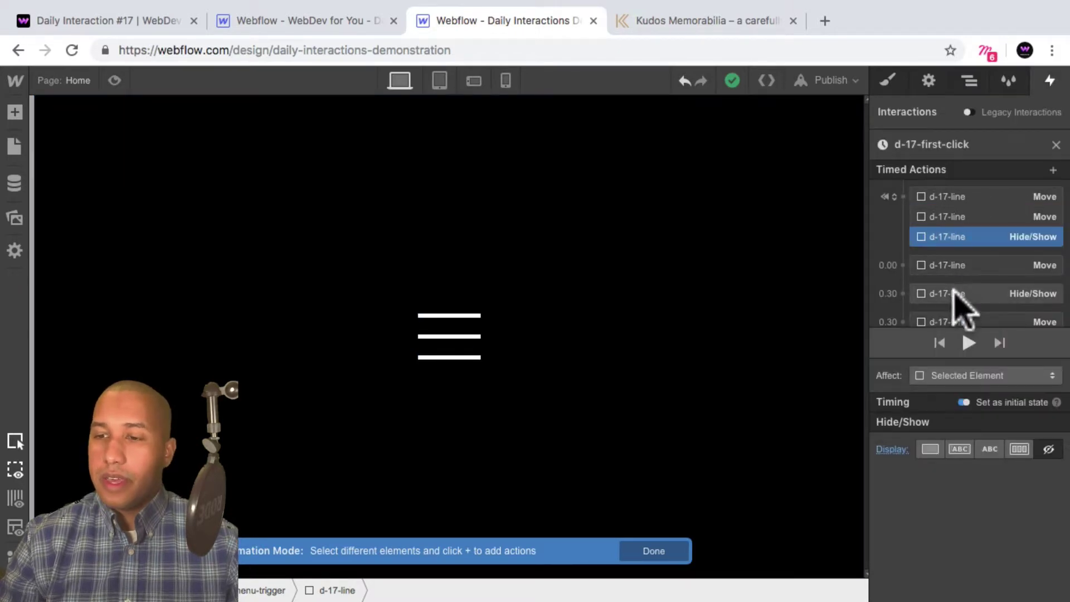
scroll(954, 295, "down", 2)
left_click(954, 296)
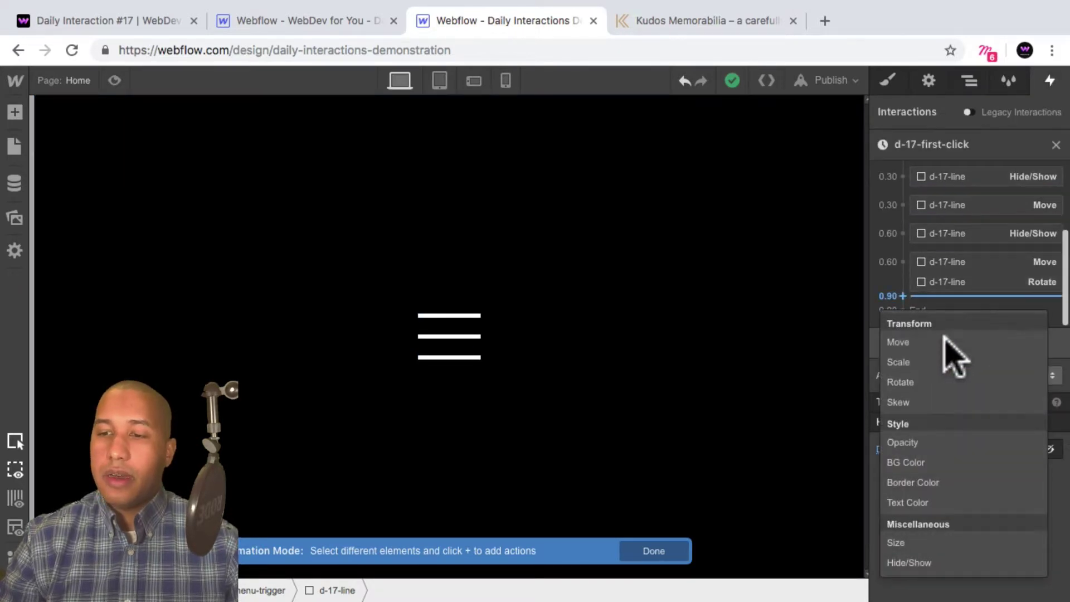
left_click(916, 562)
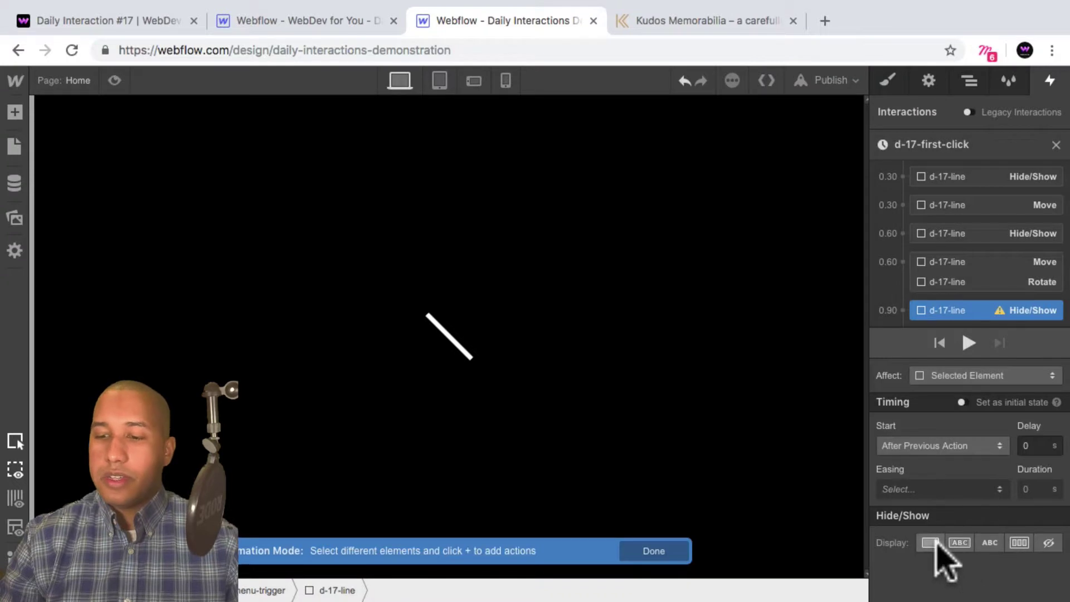
left_click(934, 544)
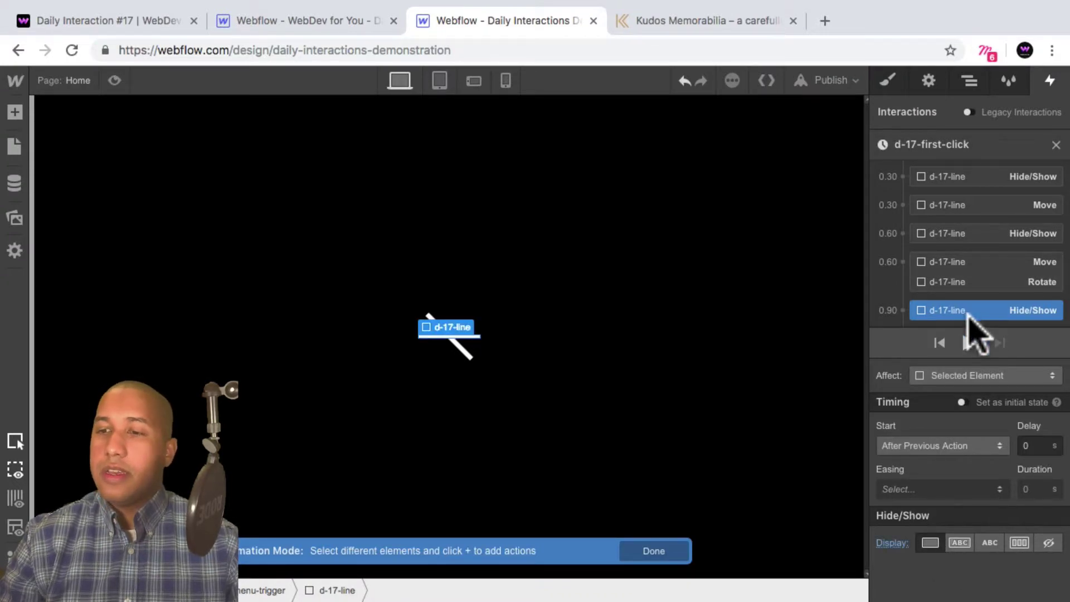
scroll(967, 296, "down", 1)
mouse_move(958, 277)
left_mouse_down()
mouse_move(975, 262)
mouse_move(970, 252)
mouse_move(965, 301)
mouse_move(956, 292)
left_mouse_up()
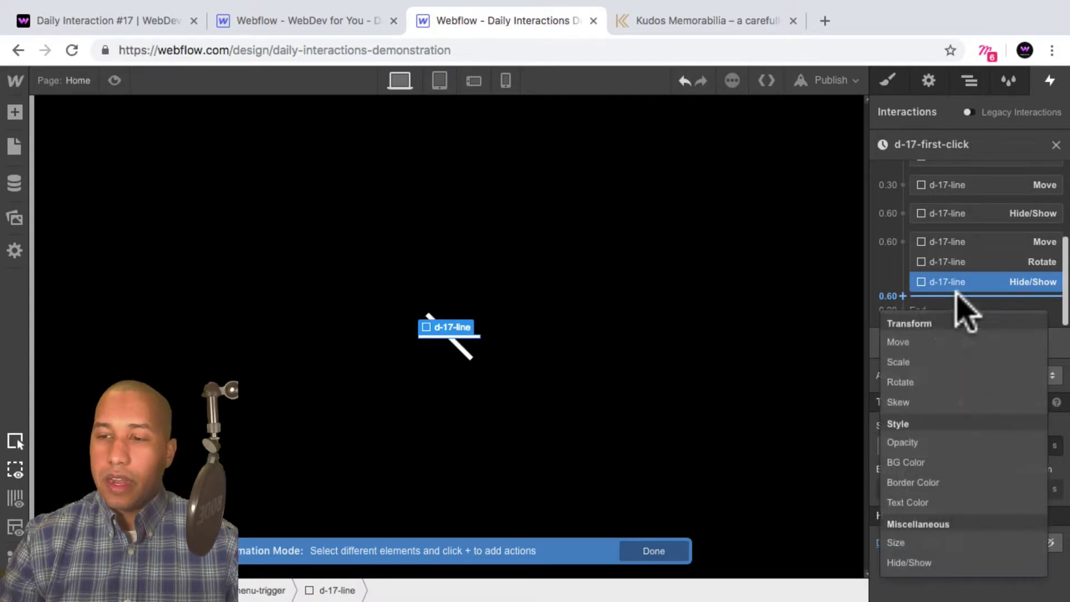
Step: Add a Rotate action for the fourth d-17-line with Z at -135 degrees
left_click(917, 383)
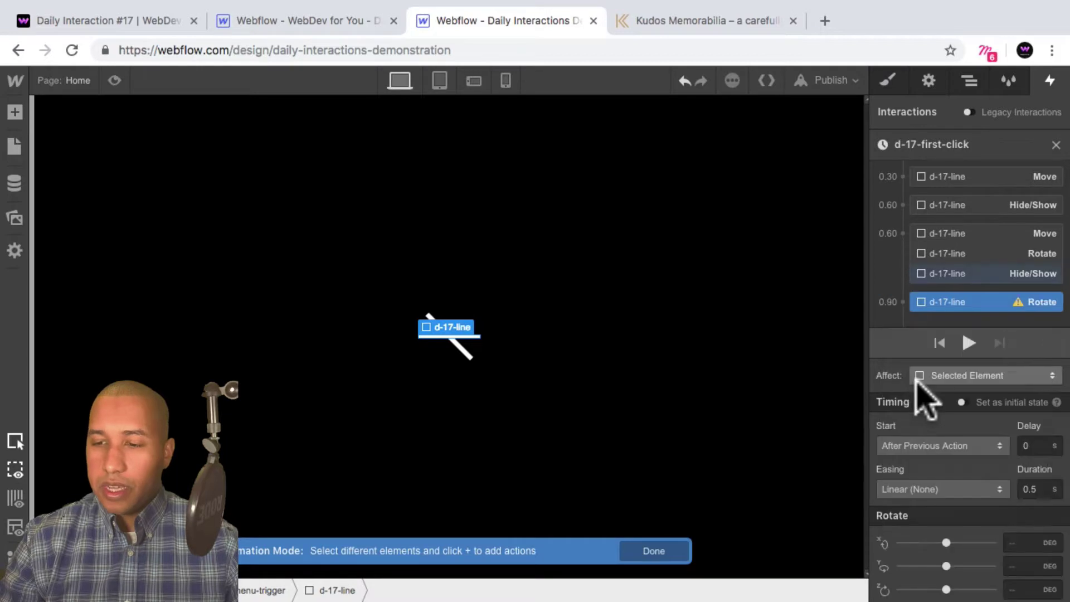
left_click(1024, 590)
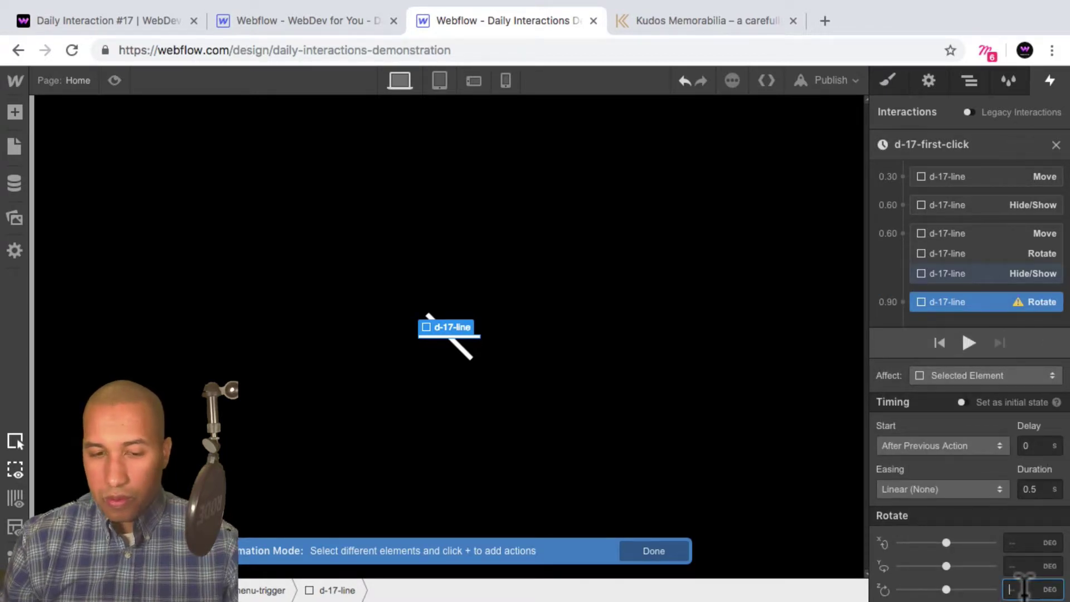
type("-235")
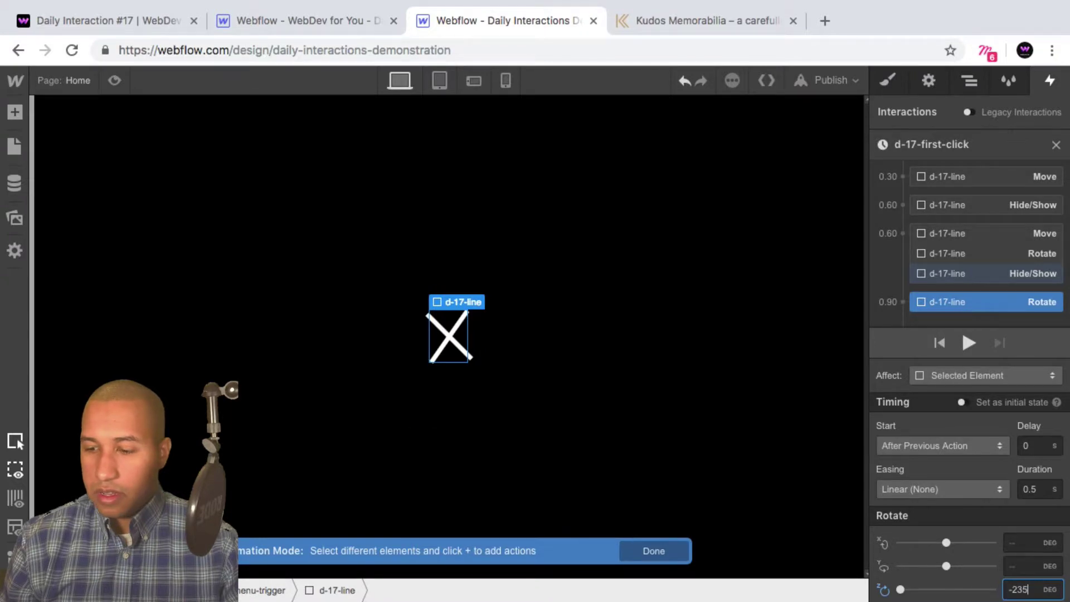
key("BackSpace")
key("BackSpace")
key("BackSpace")
key("BackSpace")
type("-135")
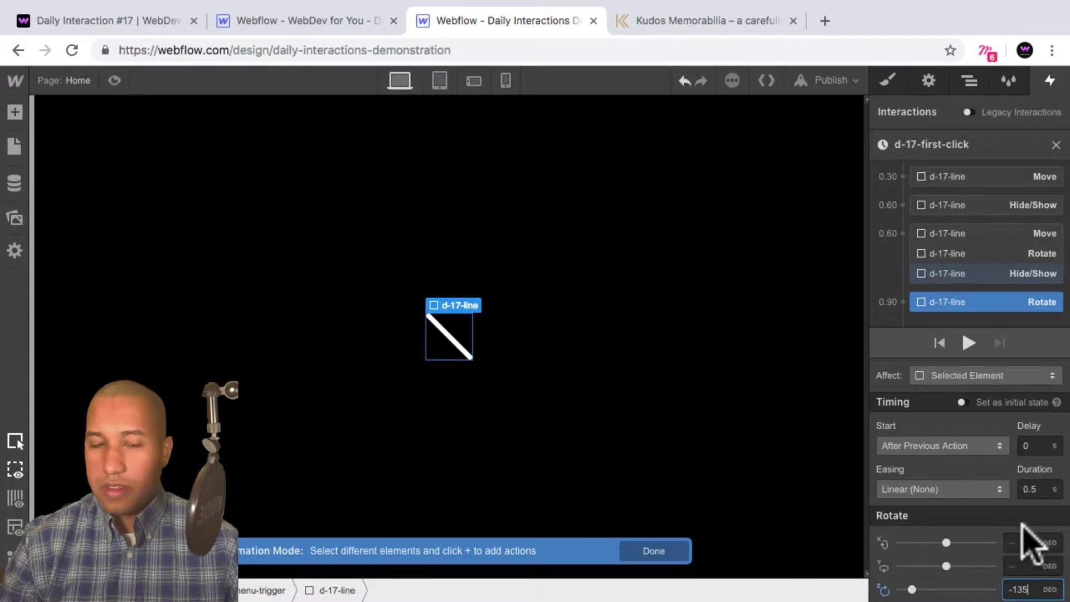
Step: Give the fourth line's rotation Out Expo easing and a 0.3 s duration, starting with the previous action
left_click(935, 487)
left_click(929, 519)
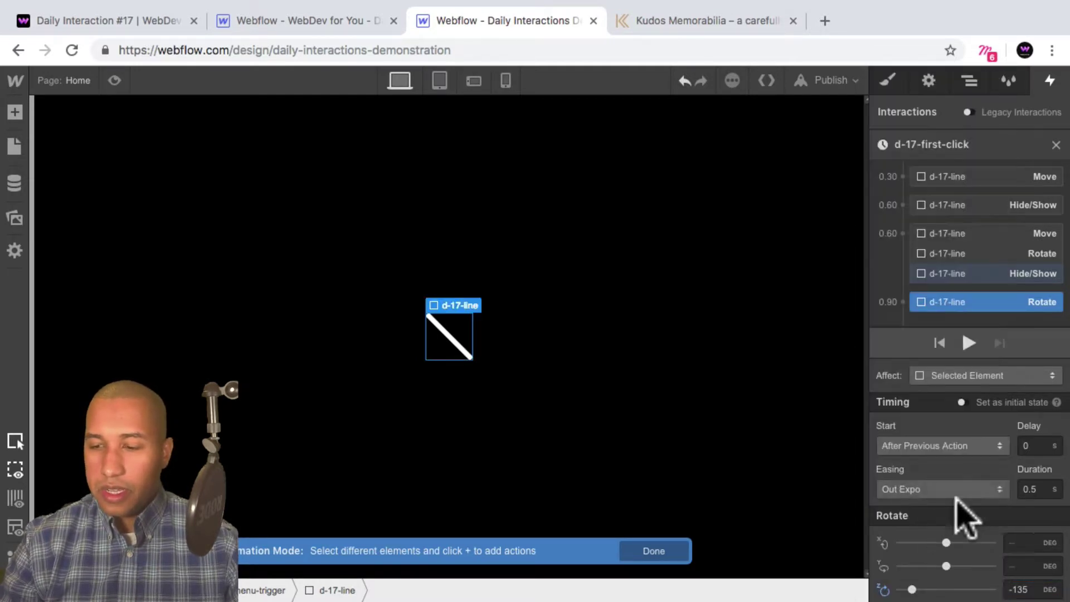
key("BackSpace")
type("3")
key("Return")
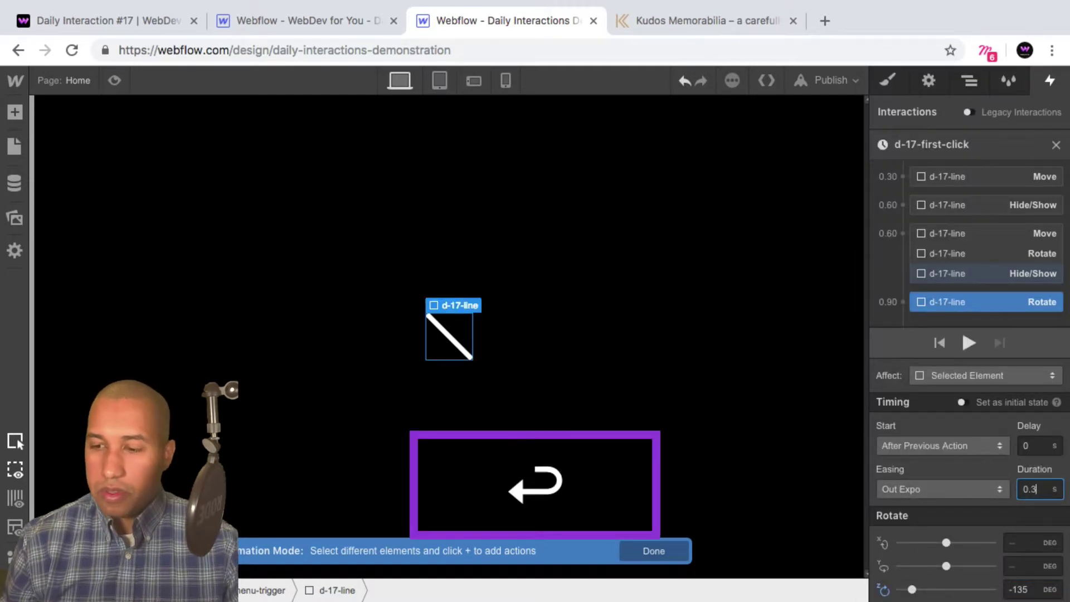
left_click_drag(960, 291, 969, 277)
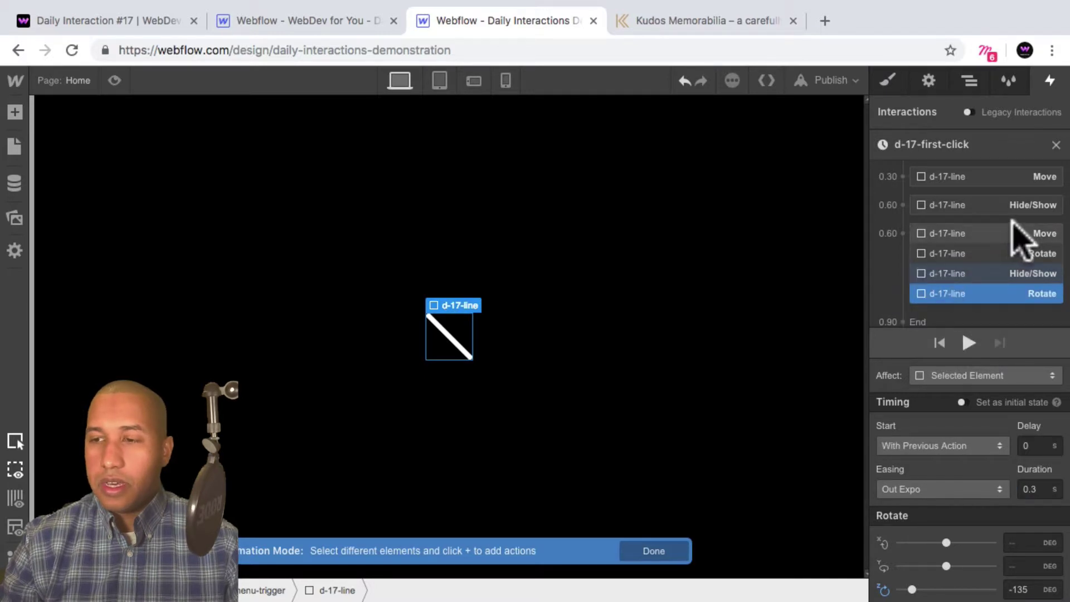
Step: Set the third line's Rotate action to Z -45 degrees and check it against the fourth line's rotation
left_click(975, 254)
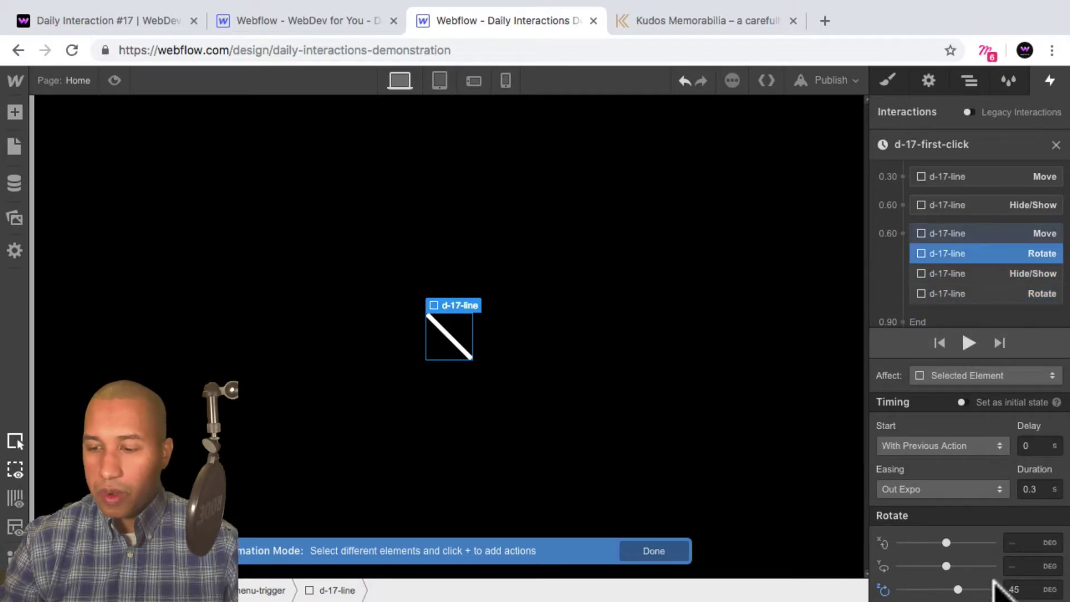
type("-45")
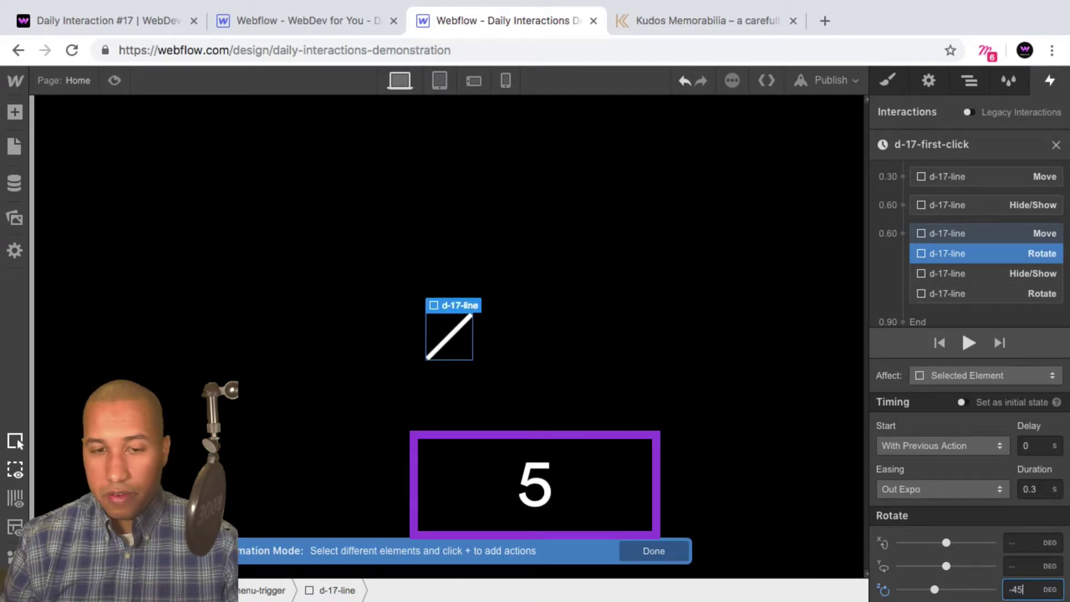
key("Return")
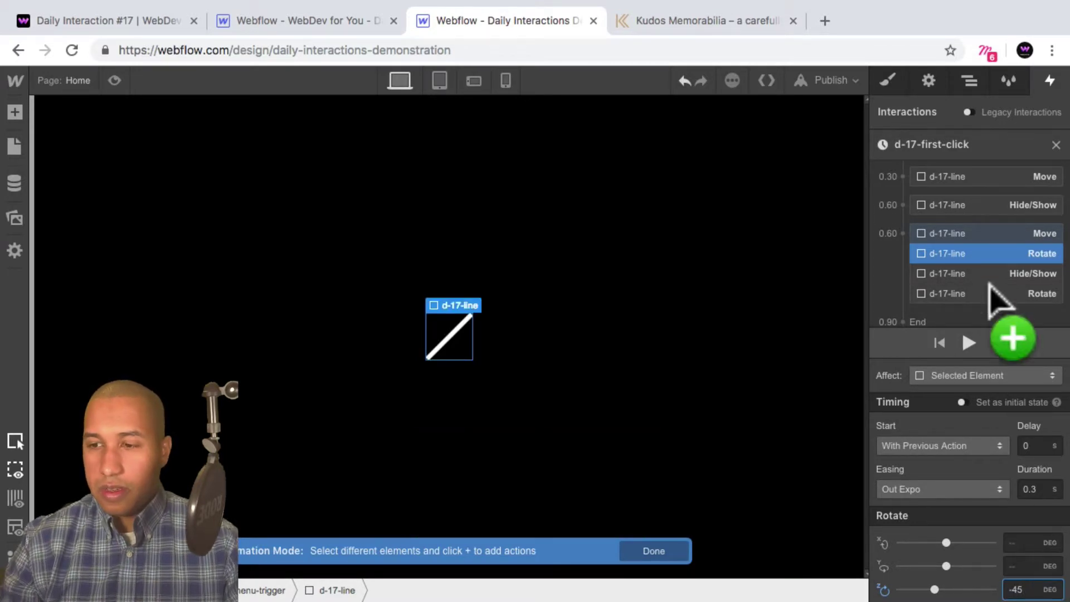
left_click(984, 304)
left_click(985, 291)
left_click(986, 293)
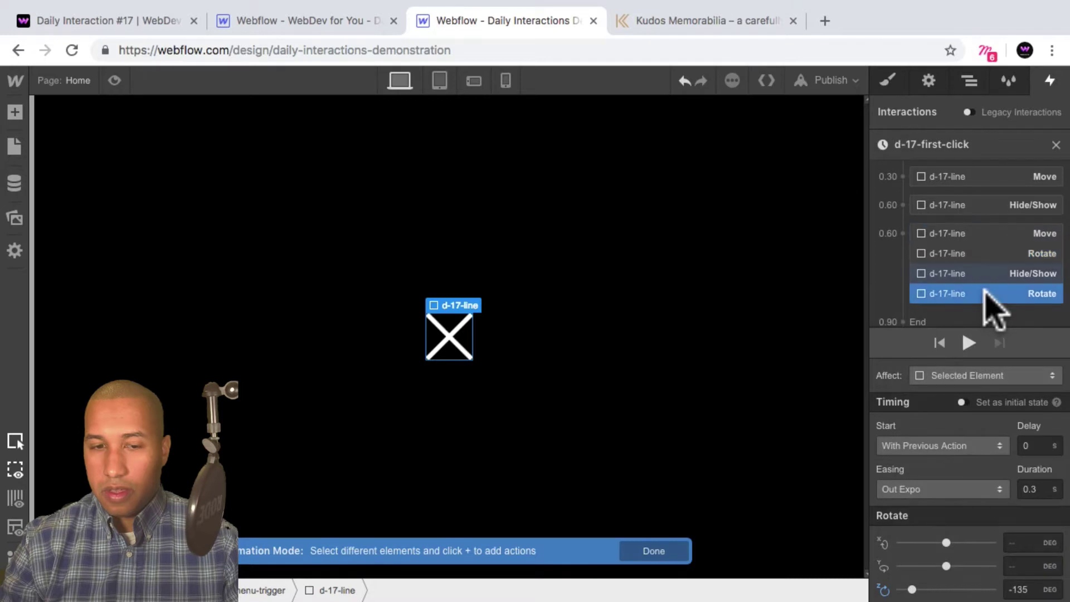
Step: Review the third line's Move action and the two initial-state Move actions at the start of the timeline
left_click(974, 234)
mouse_move(975, 230)
left_mouse_down()
mouse_move(972, 249)
mouse_move(980, 218)
mouse_move(960, 234)
mouse_move(970, 251)
mouse_move(975, 220)
left_mouse_up()
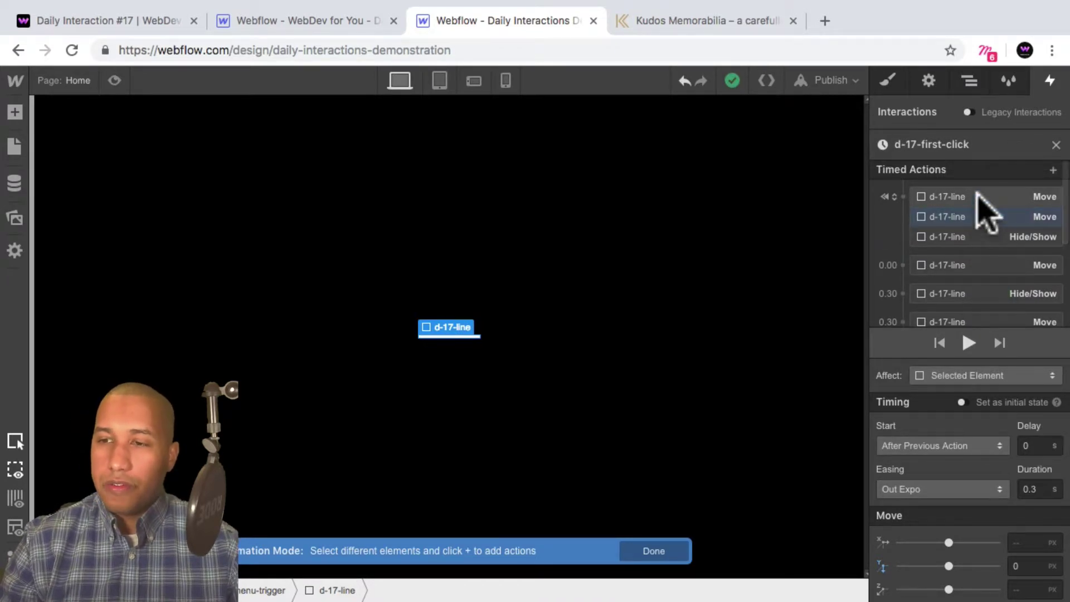
left_click(986, 216)
left_click(980, 196)
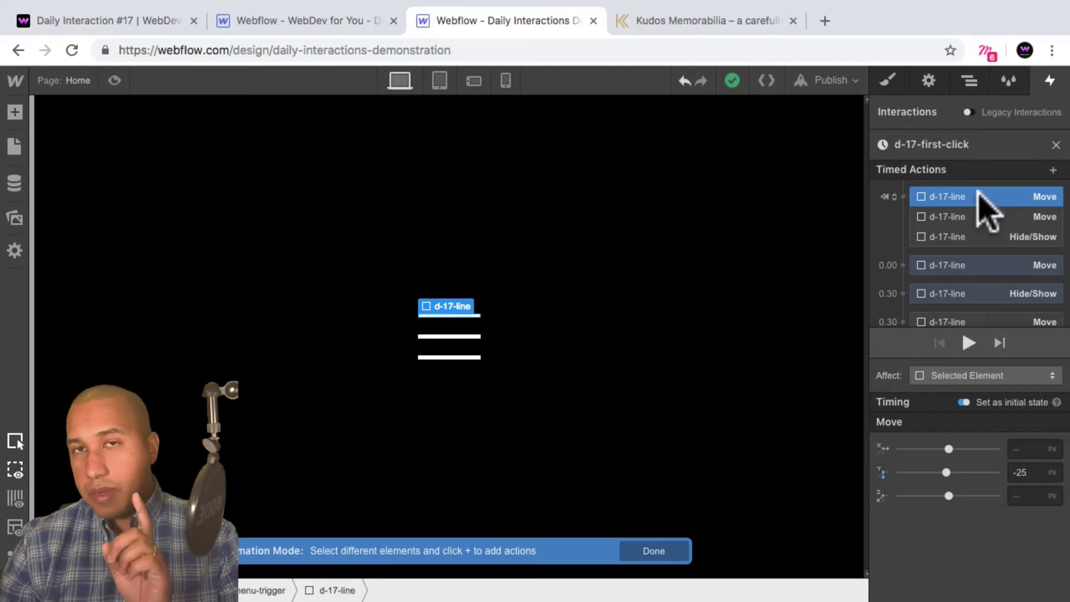
Step: Review the first-click timeline's actions from the initial states through the Hide/Show action at 0.60 s
left_click(986, 217)
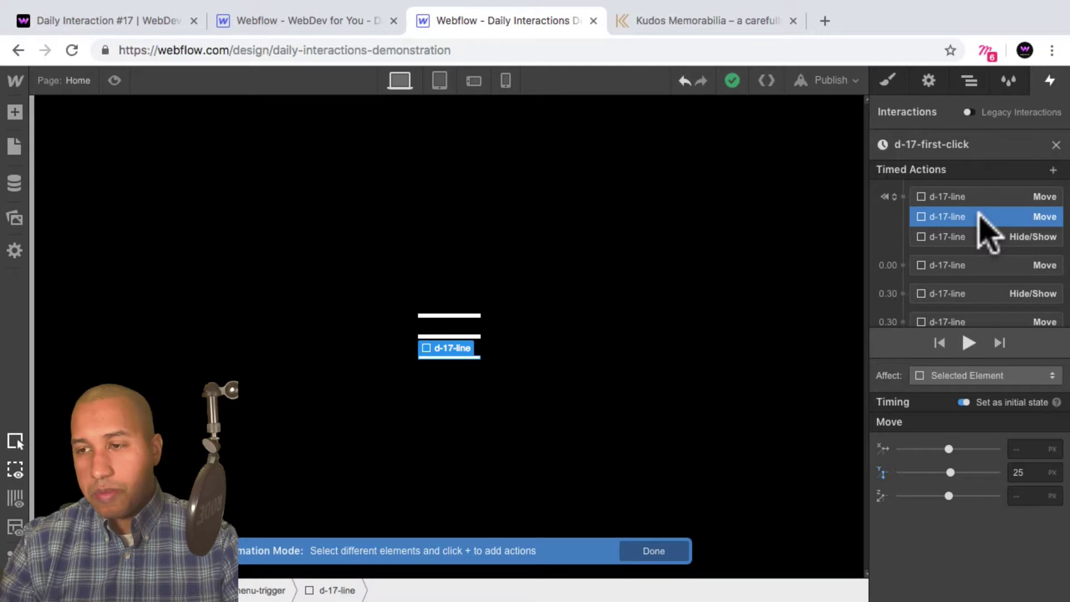
left_click(978, 236)
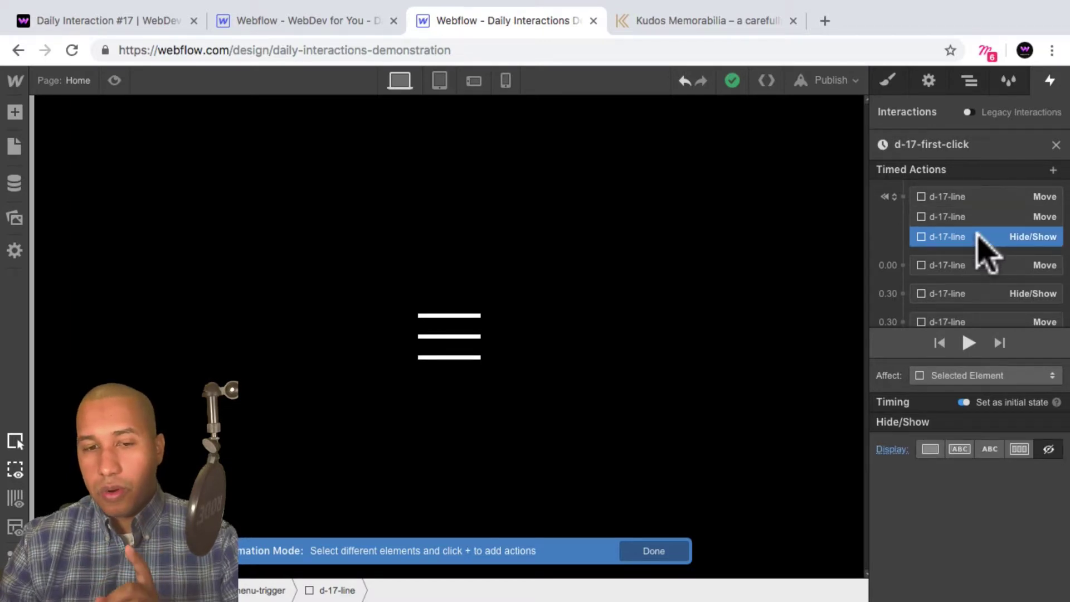
scroll(979, 240, "down", 1)
left_click(981, 245)
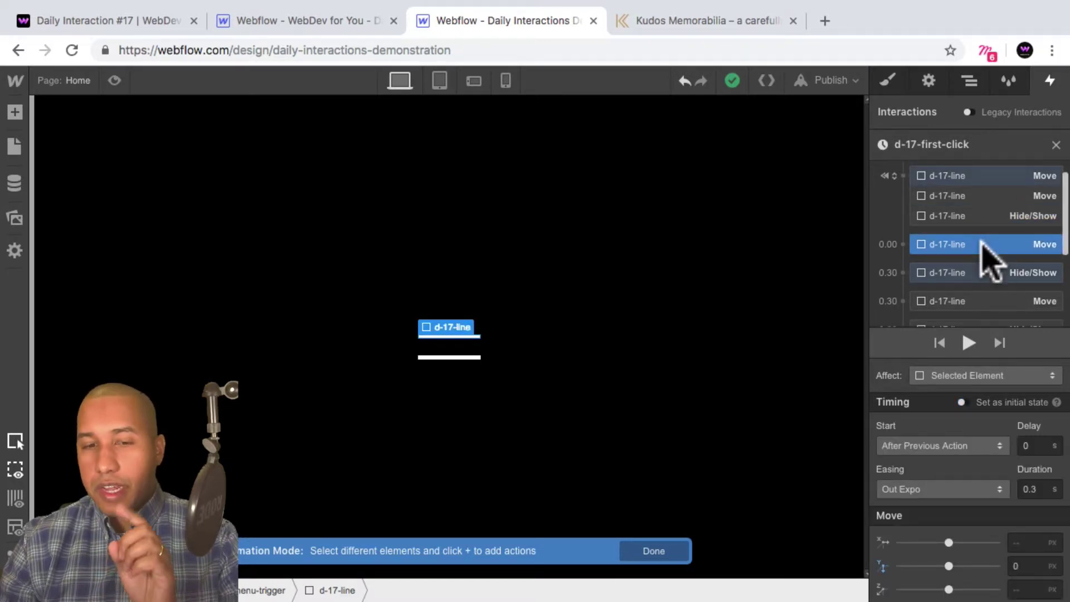
left_click(985, 273)
scroll(985, 273, "down", 1)
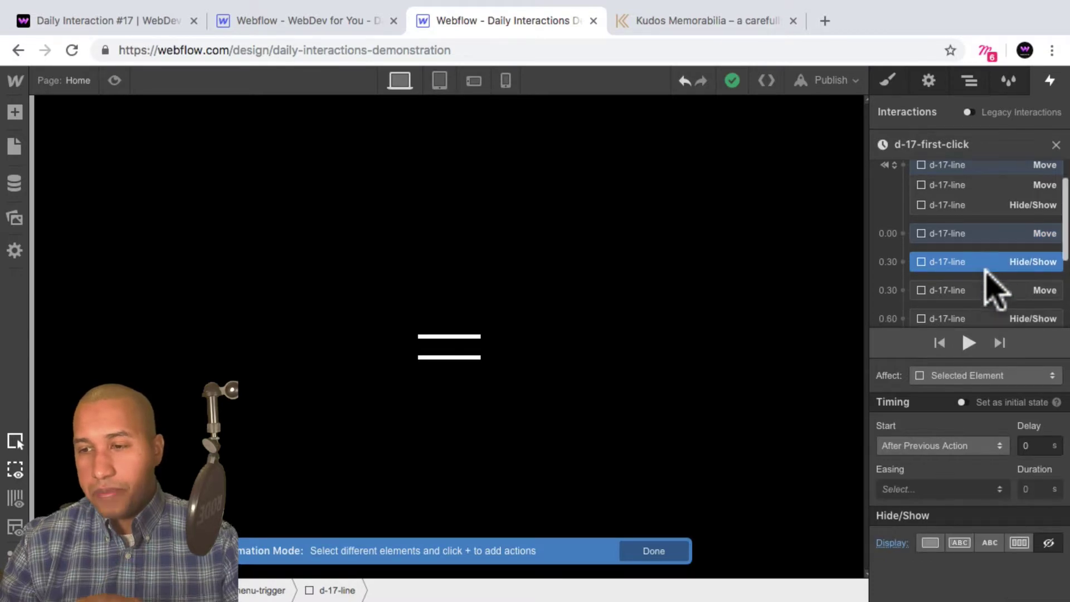
left_click(991, 281)
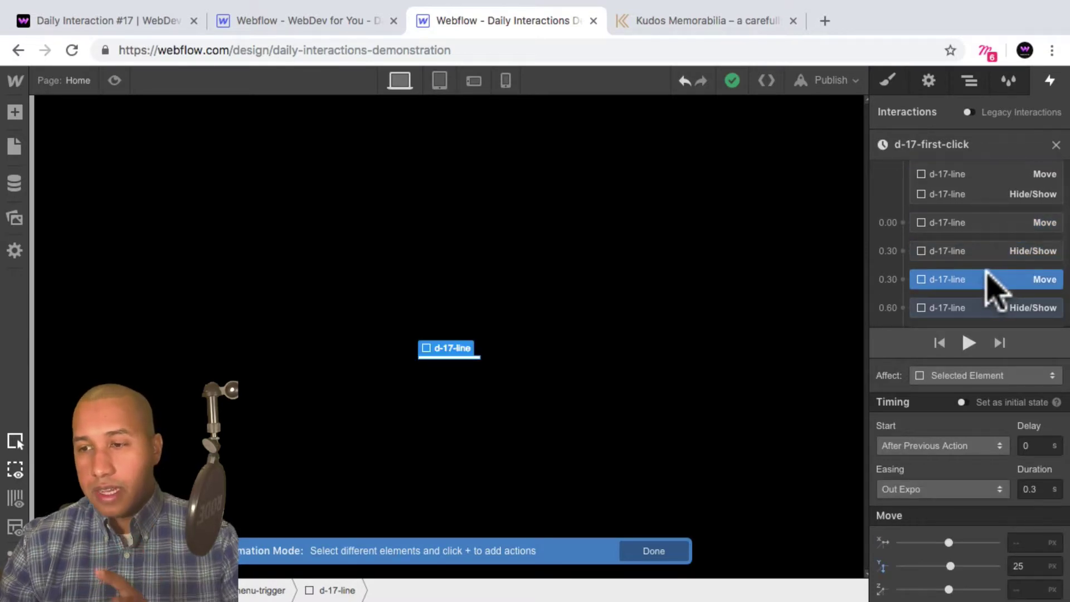
scroll(991, 290, "down", 1)
left_click(990, 293)
scroll(991, 295, "down", 1)
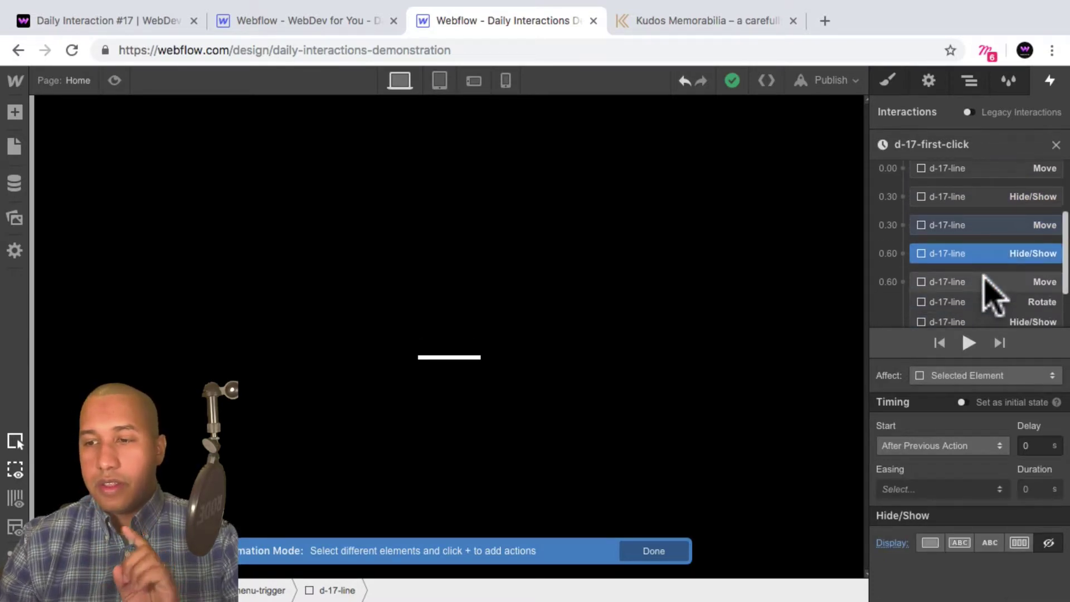
Step: Review the simultaneous Move, Rotate and Hide/Show actions of the third and fourth lines in the 0.60 s group
left_click(984, 279)
scroll(984, 268, "down", 2)
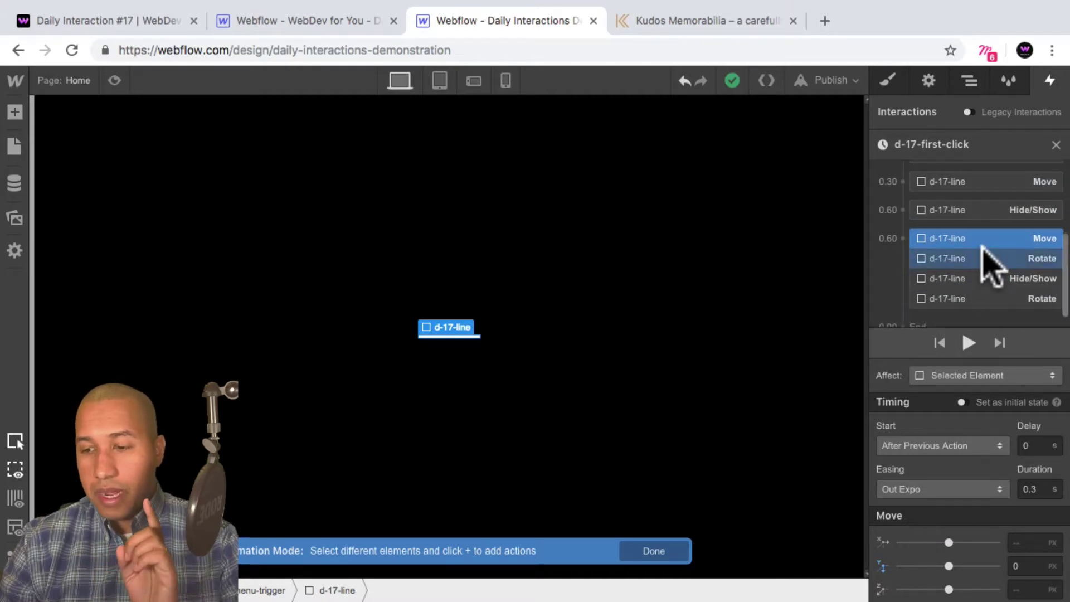
left_click(987, 259)
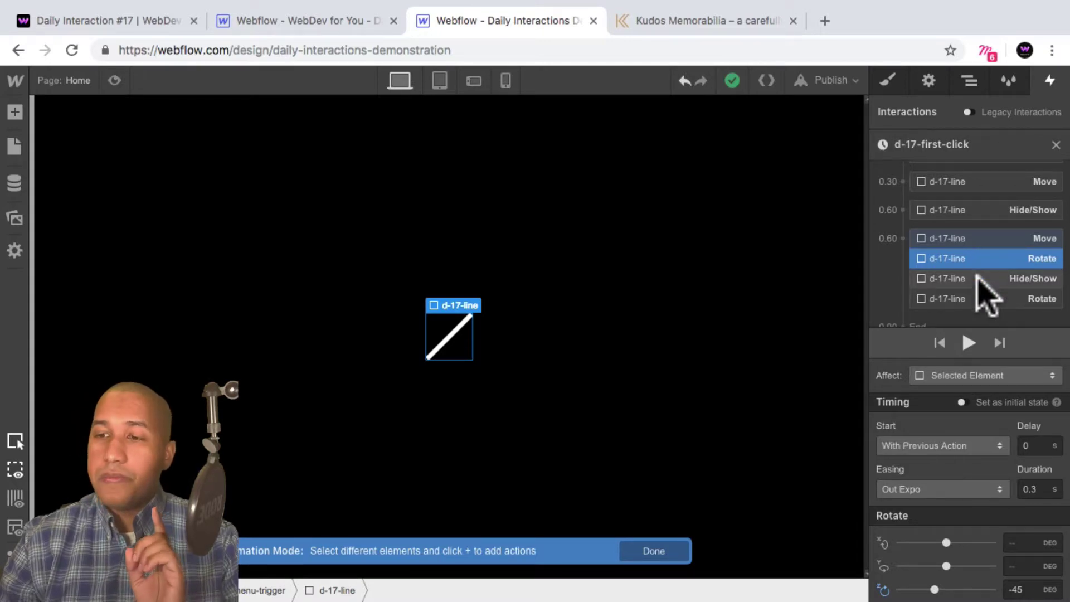
left_click(987, 279)
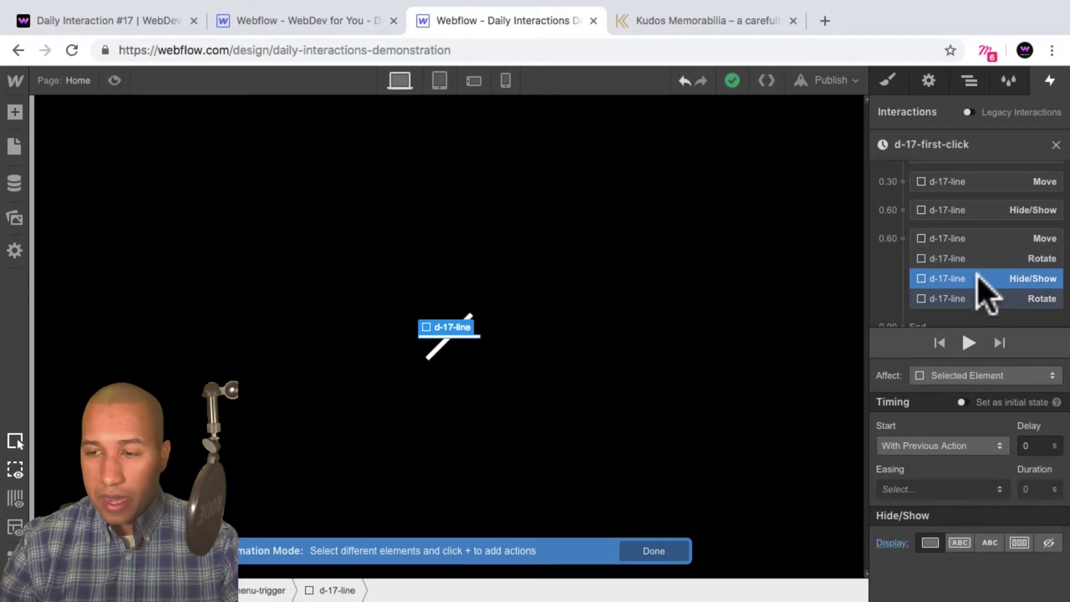
left_click(971, 295)
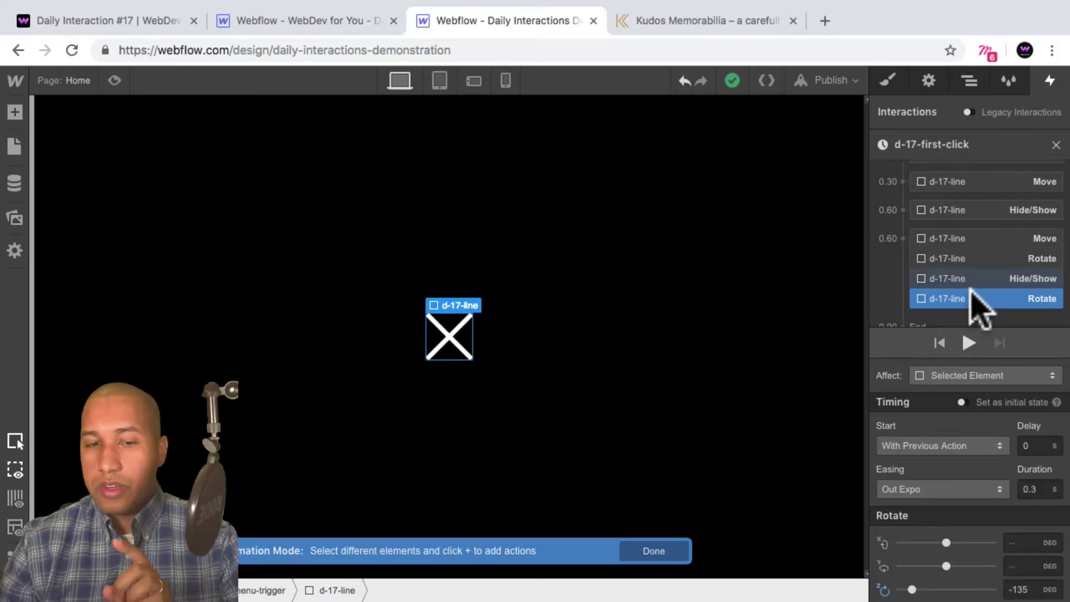
left_click_drag(975, 304, 967, 245)
left_click(967, 239)
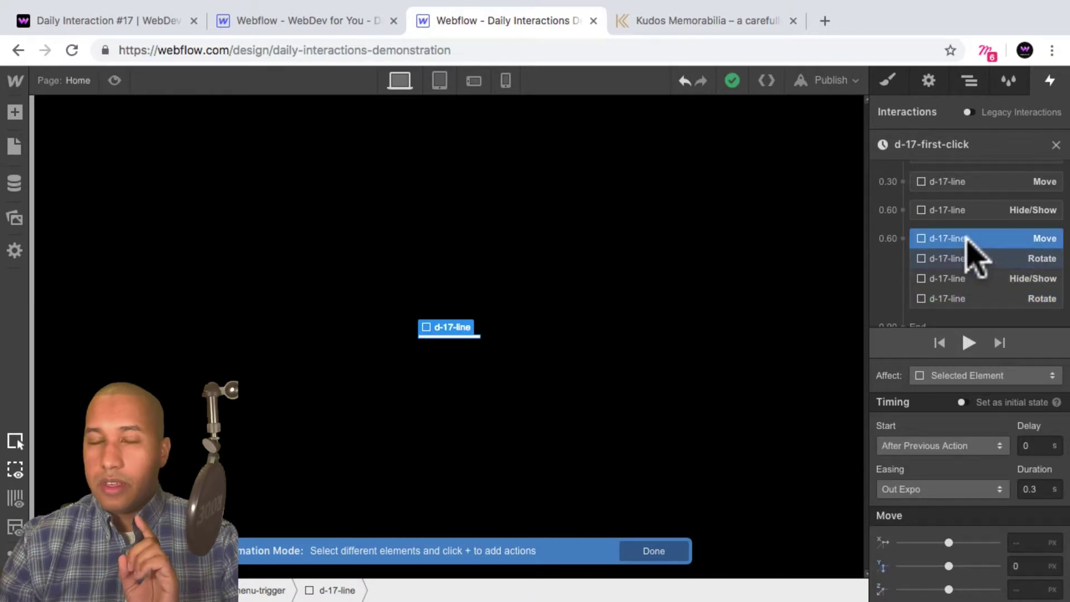
left_click(963, 258)
left_click(963, 279)
left_click(967, 298)
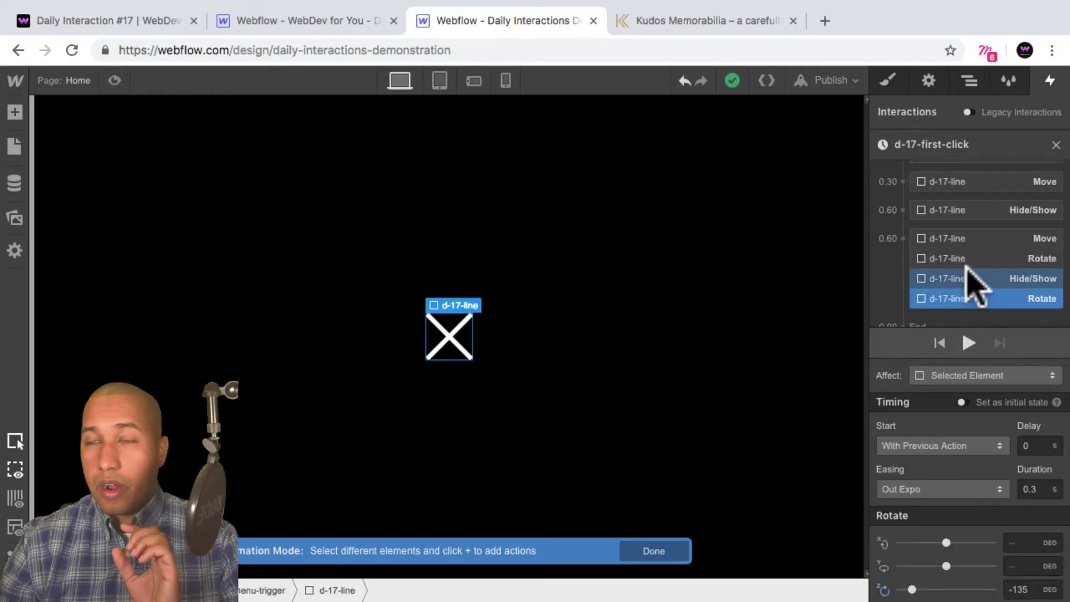
left_click(967, 239)
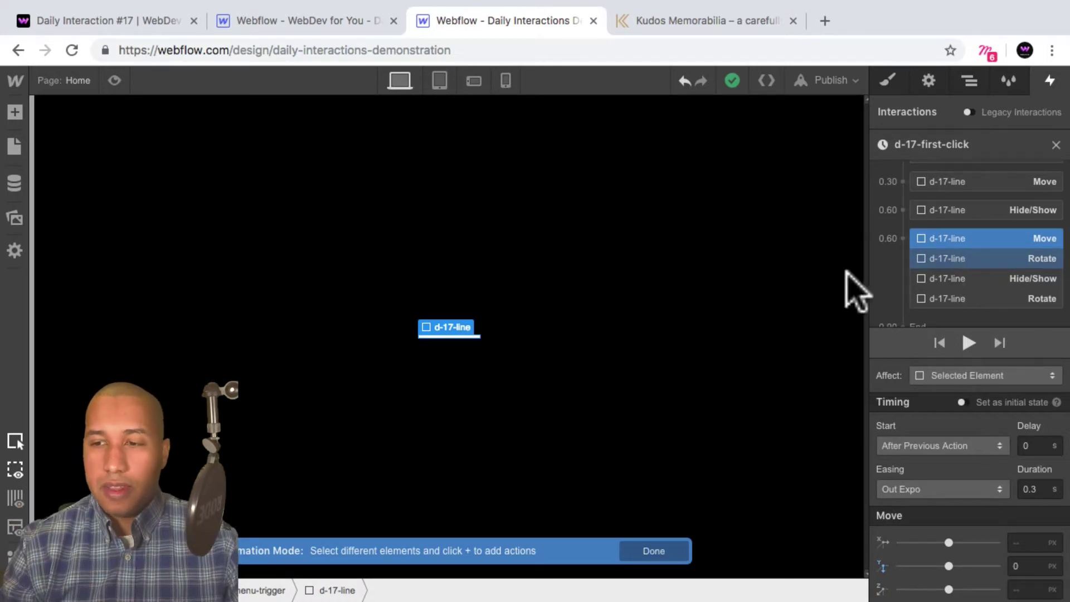
Step: Preview the page twice, running the menu icon's first-click animation each time, and return to the designer
left_click(114, 80)
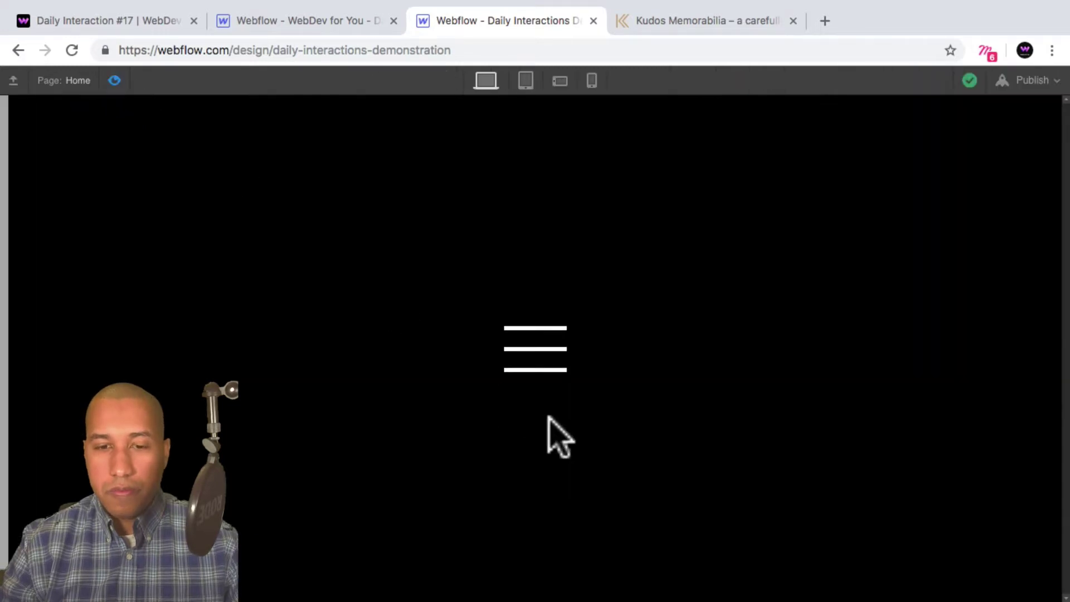
left_click(539, 354)
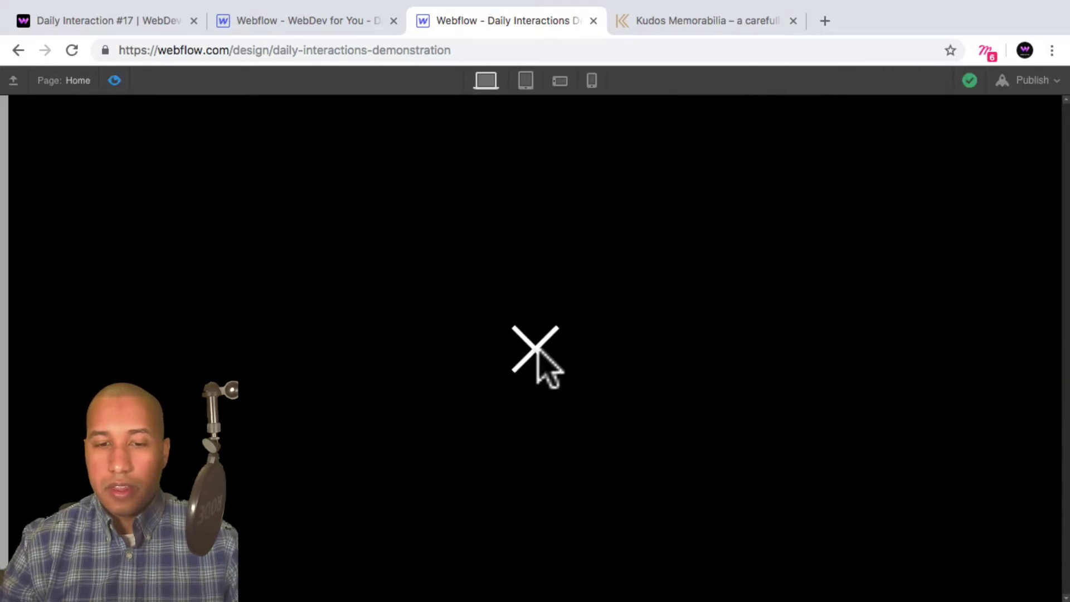
left_click(115, 80)
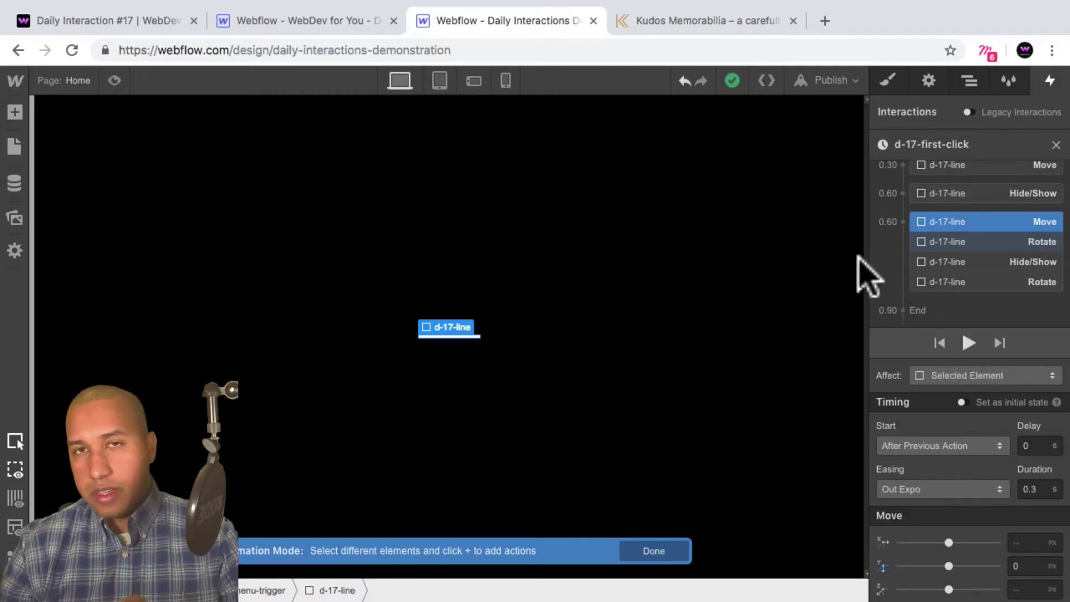
left_click(114, 80)
left_click(538, 348)
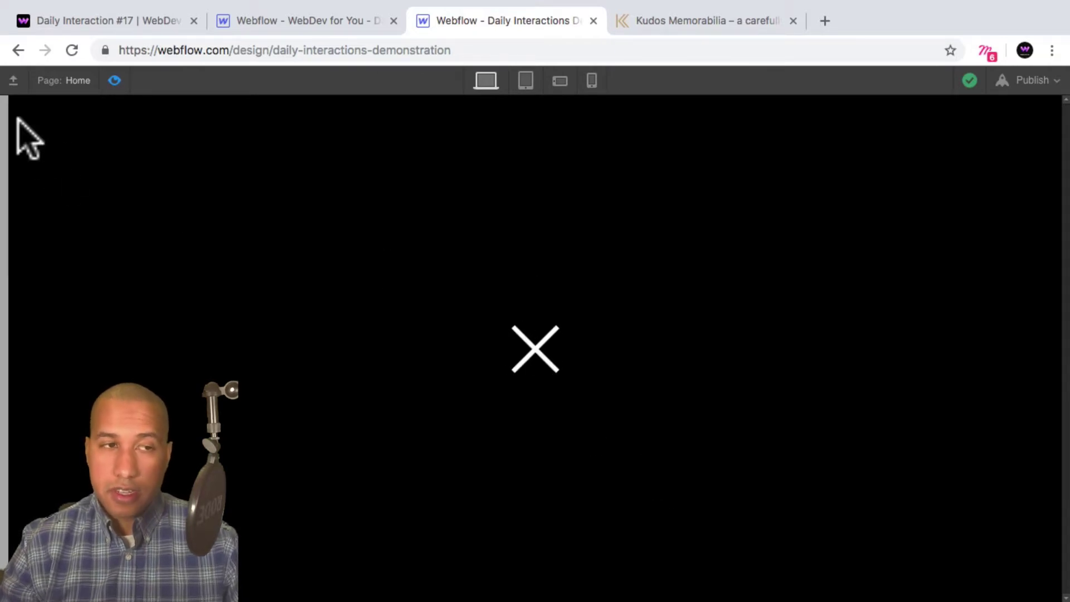
left_click(114, 80)
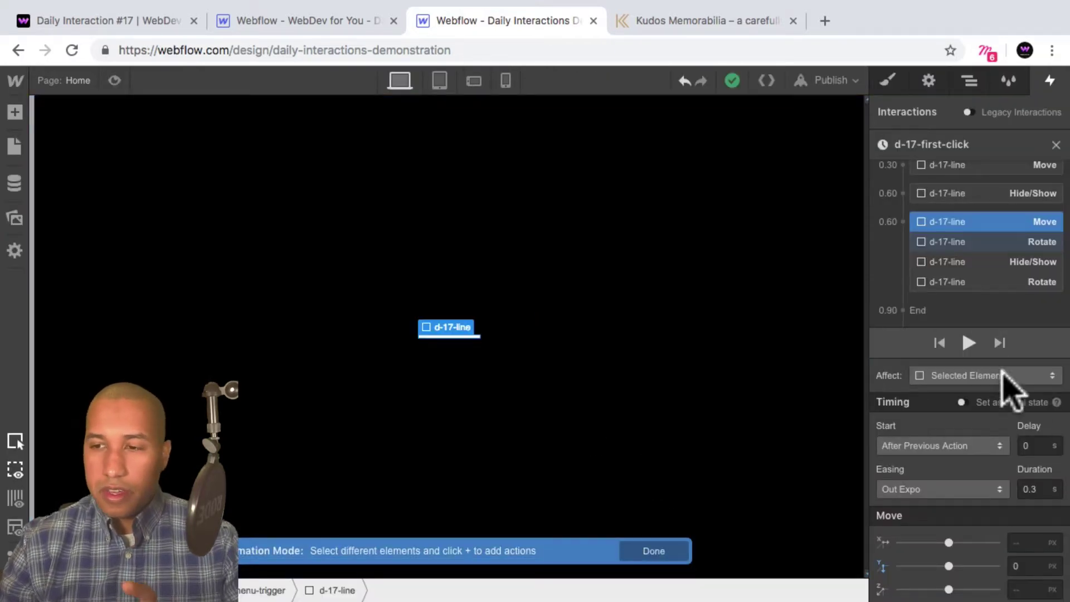
Step: Compare the third and fourth lines' Rotate actions and leave the d-17-first-click timeline
left_click(984, 241)
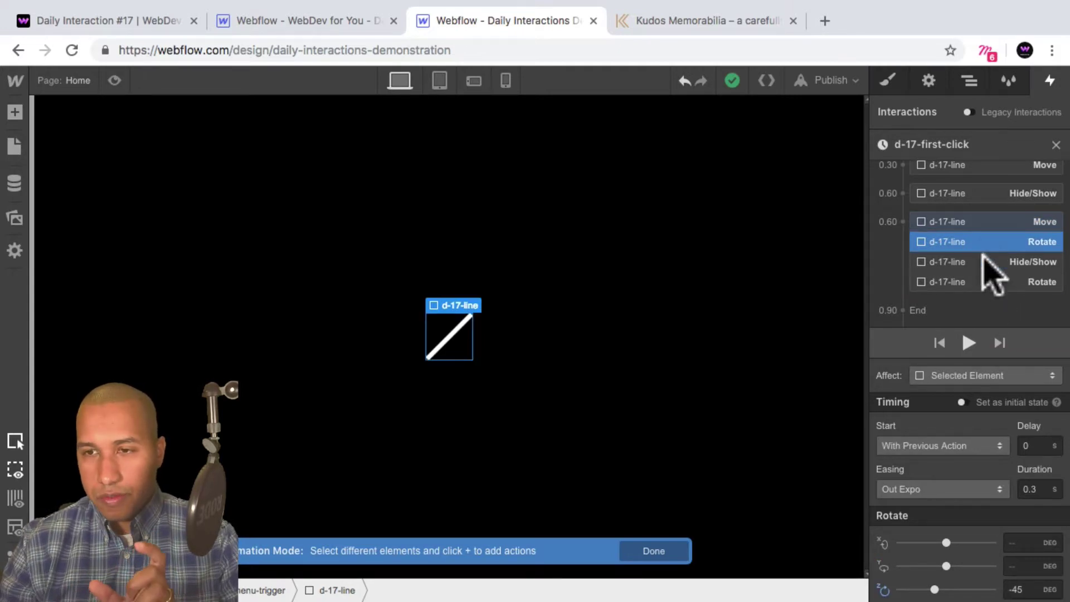
left_click(981, 280)
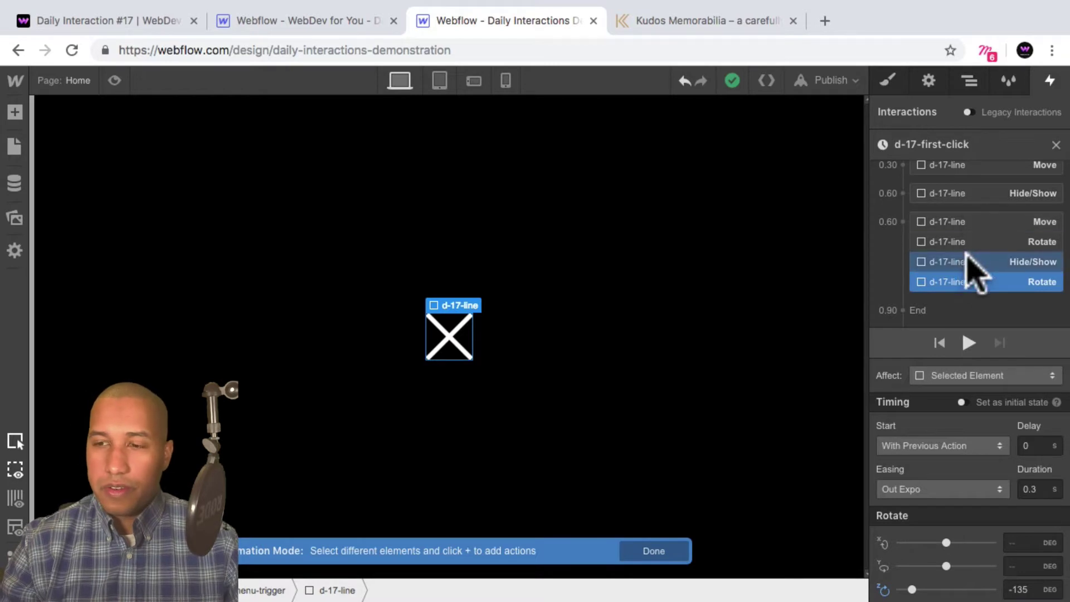
left_click_drag(955, 283, 1057, 150)
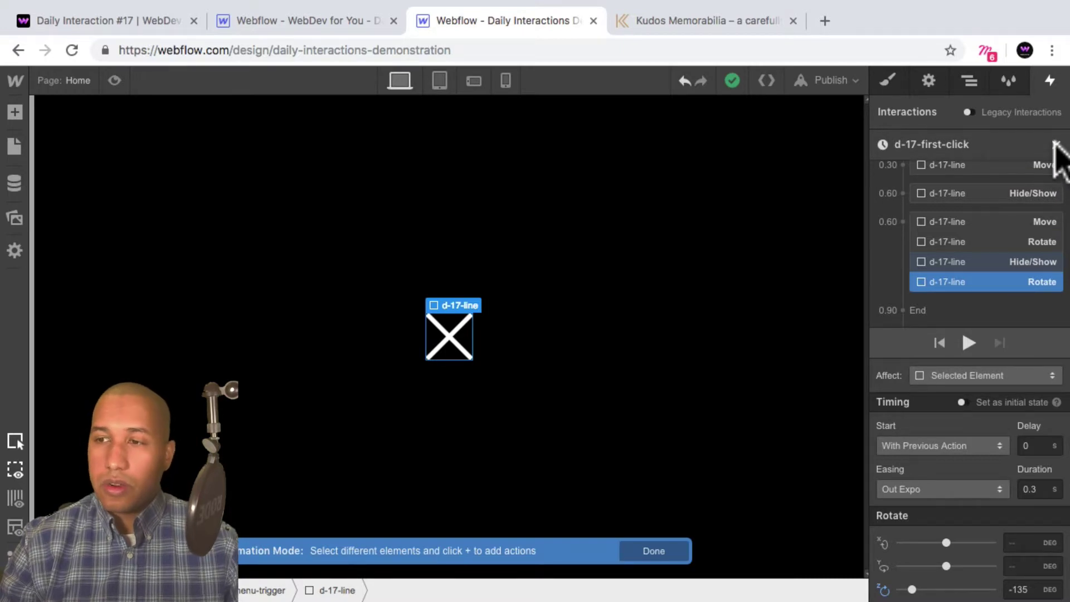
left_click(1055, 144)
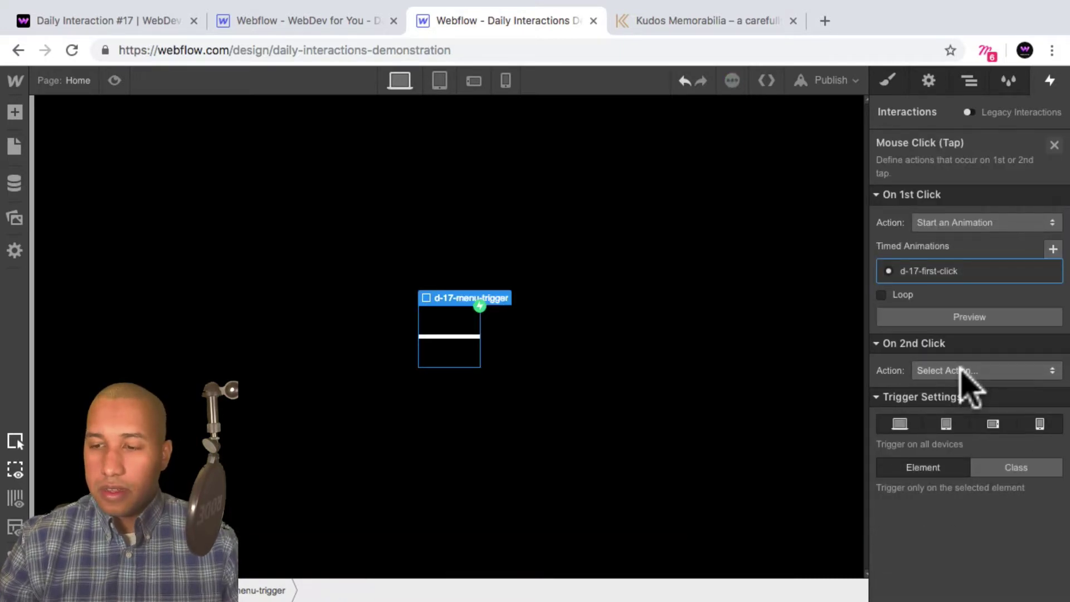
Step: Set the menu trigger's second-click action to Start an Animation and create a new timed animation, opened for editing
left_click(962, 373)
left_click(1009, 167)
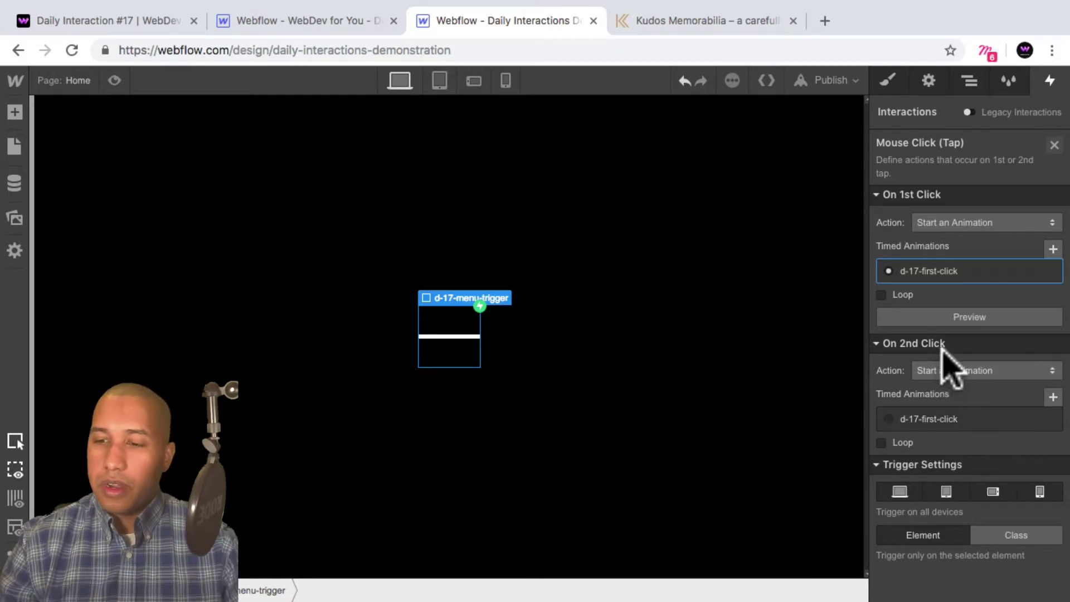
left_click(1053, 397)
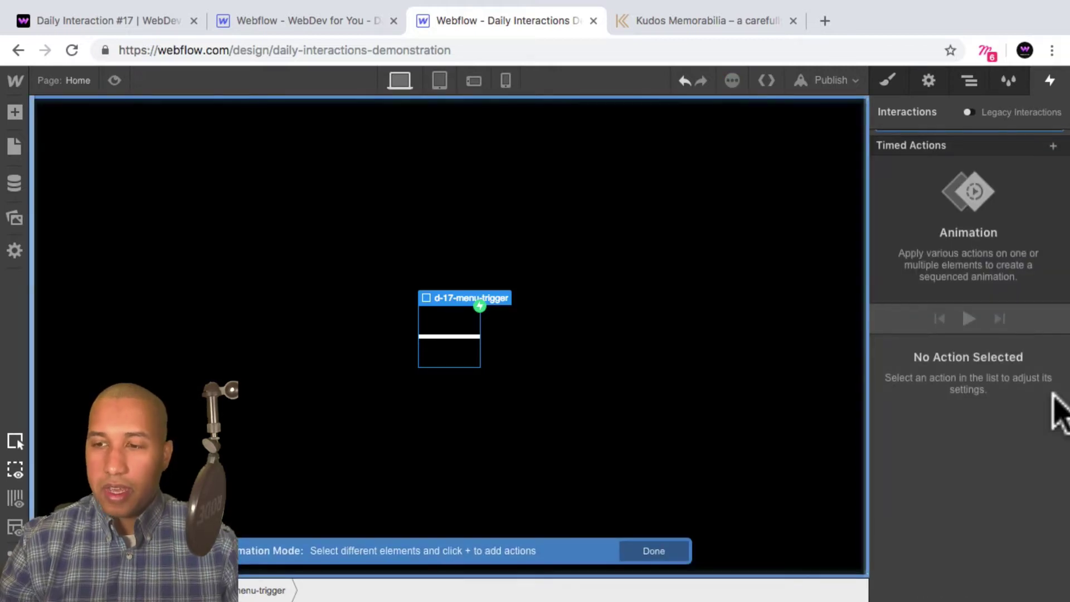
left_click(1051, 146)
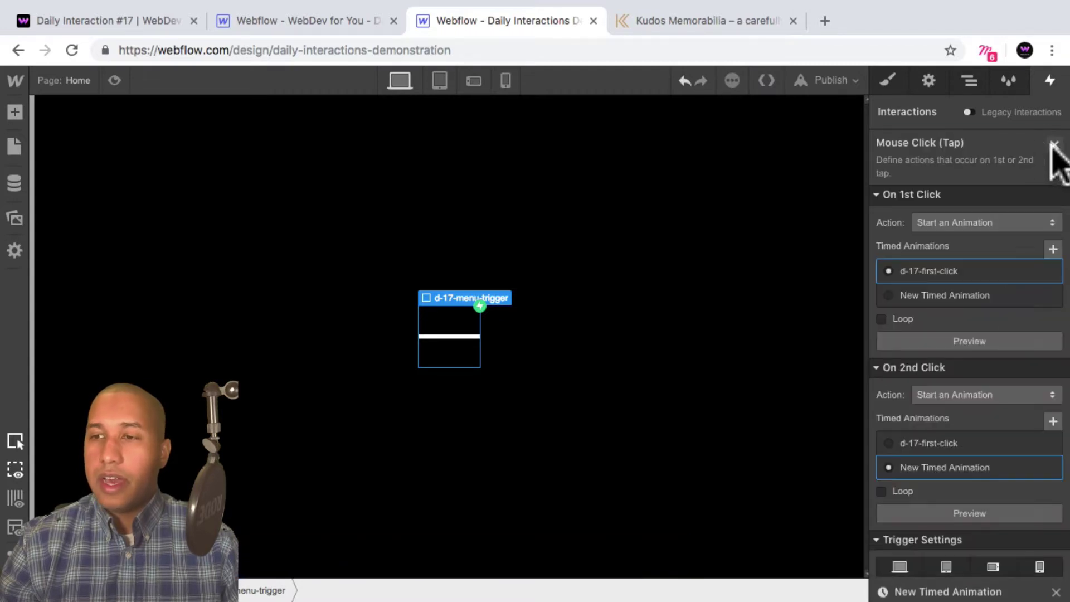
left_click(979, 473)
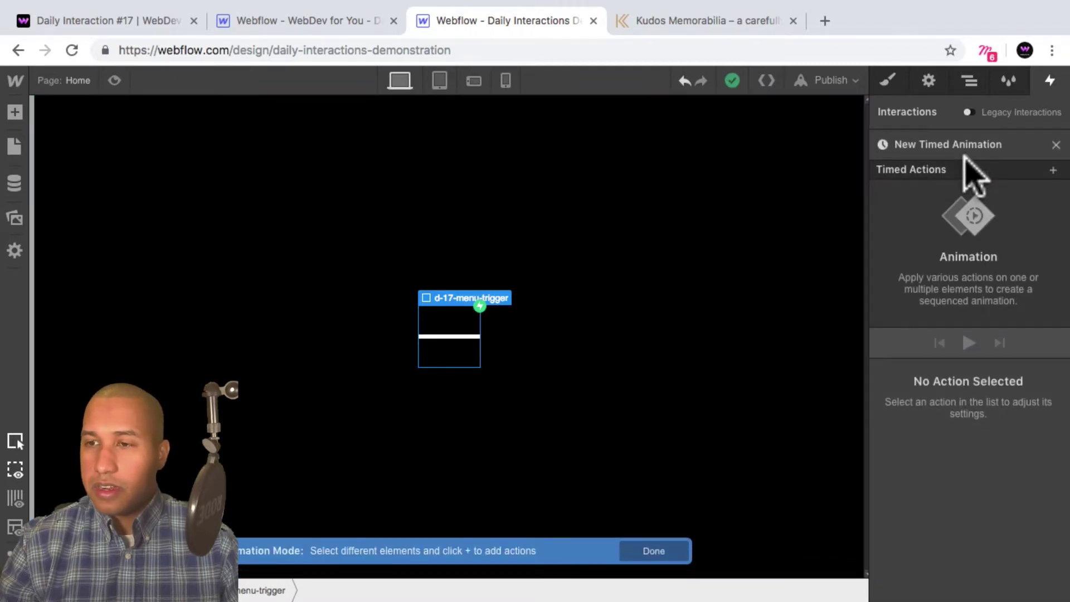
Step: Rename the new timed animation as d-17-second-click
double_click(957, 146)
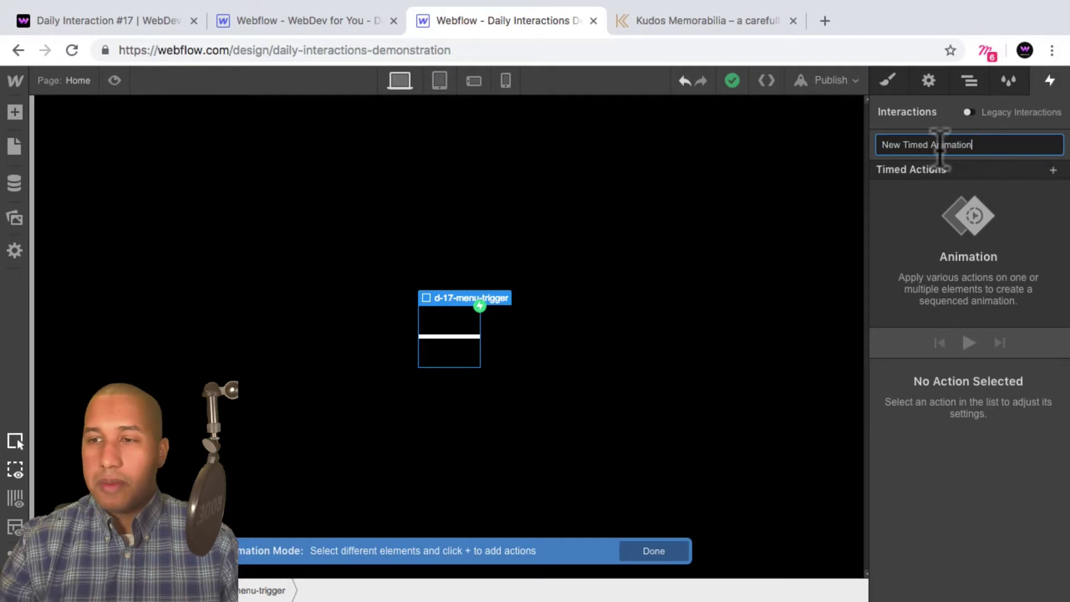
type("d")
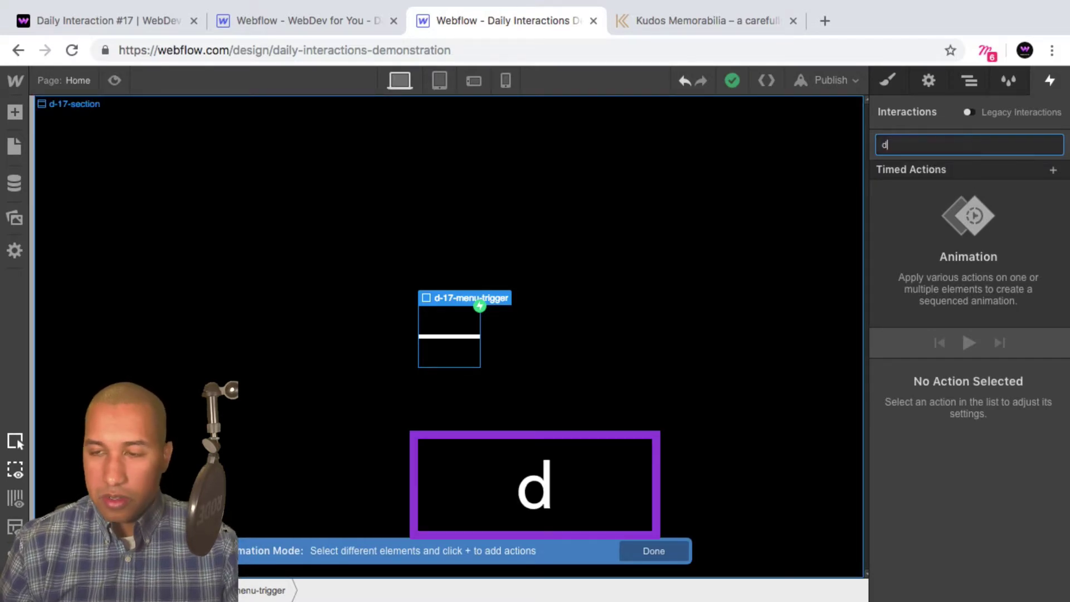
type("-17-second-click")
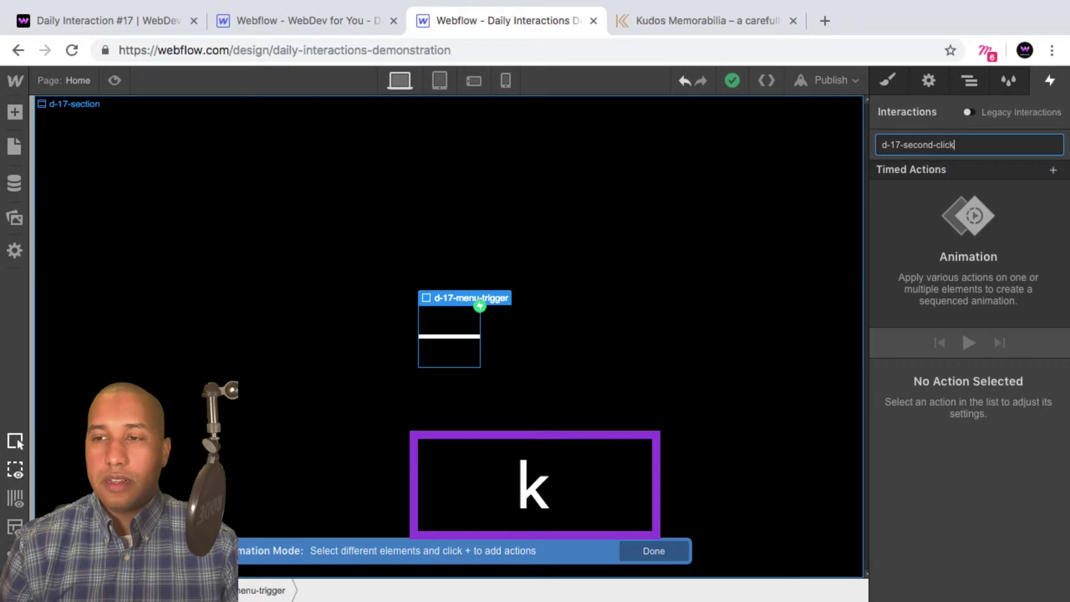
key("Return")
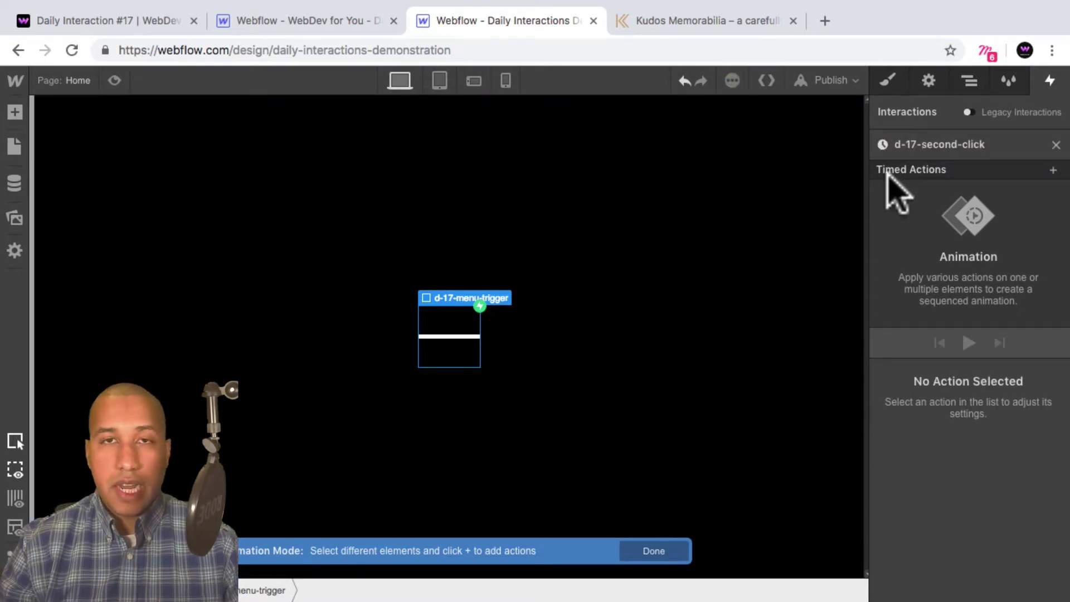
Step: Preview the menu icon's first-click animation once more and return to the empty d-17-second-click timeline
left_click(1053, 169)
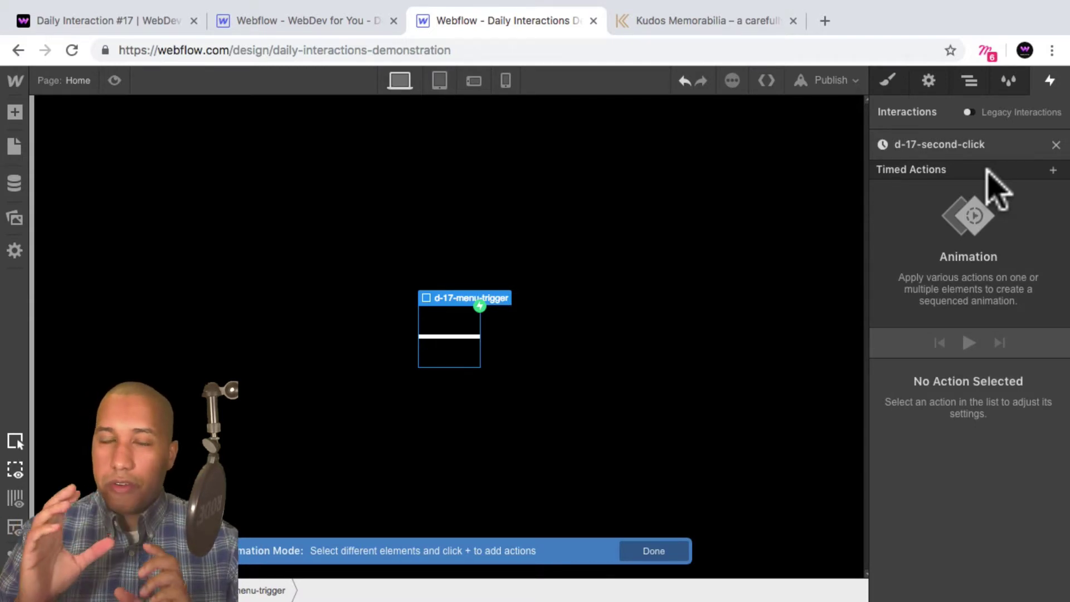
left_click(114, 80)
left_click(554, 363)
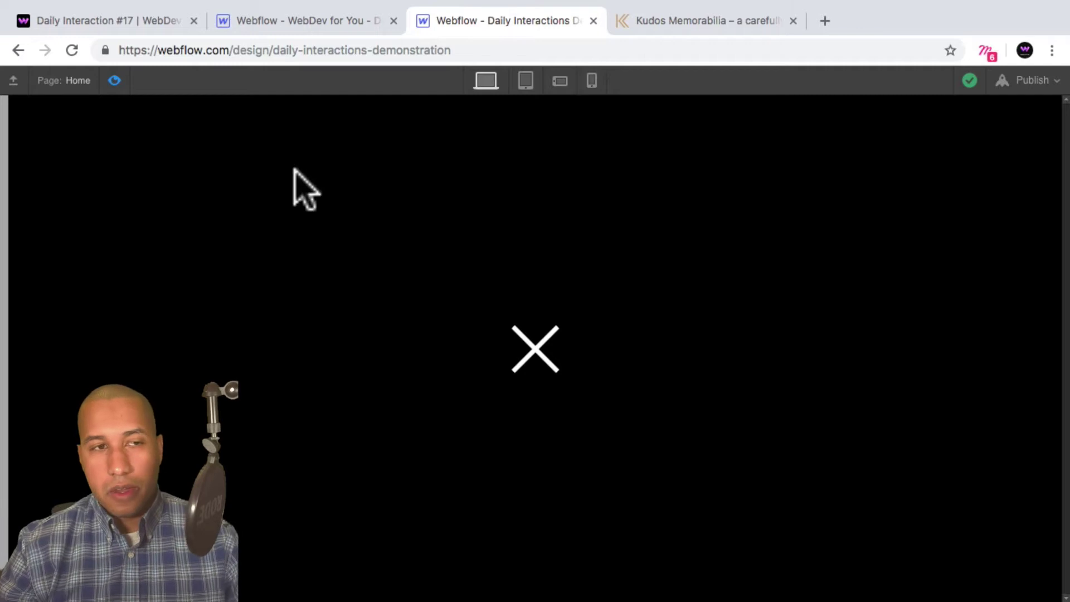
left_click(114, 80)
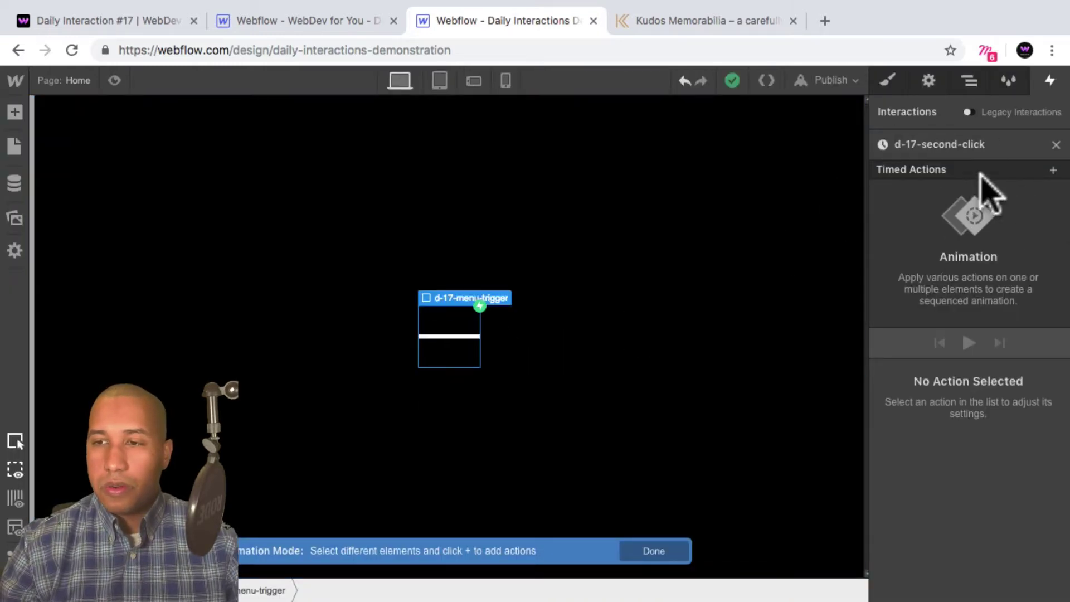
Step: Add a Rotate action for the third d-17-line to the d-17-second-click timeline, with Z rotation set to 0 degrees
left_click(970, 82)
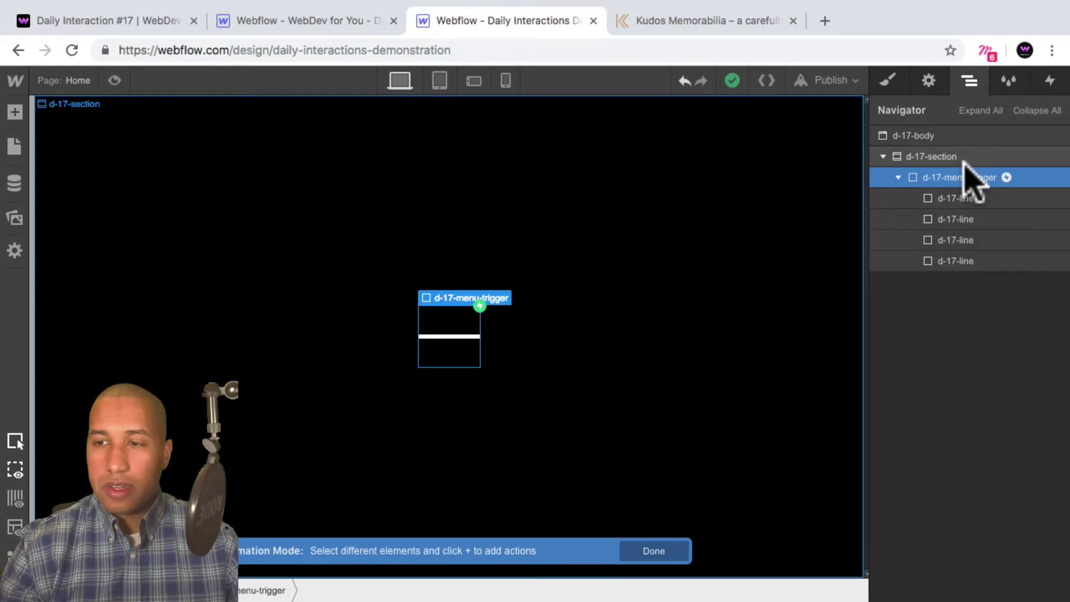
left_click(956, 240)
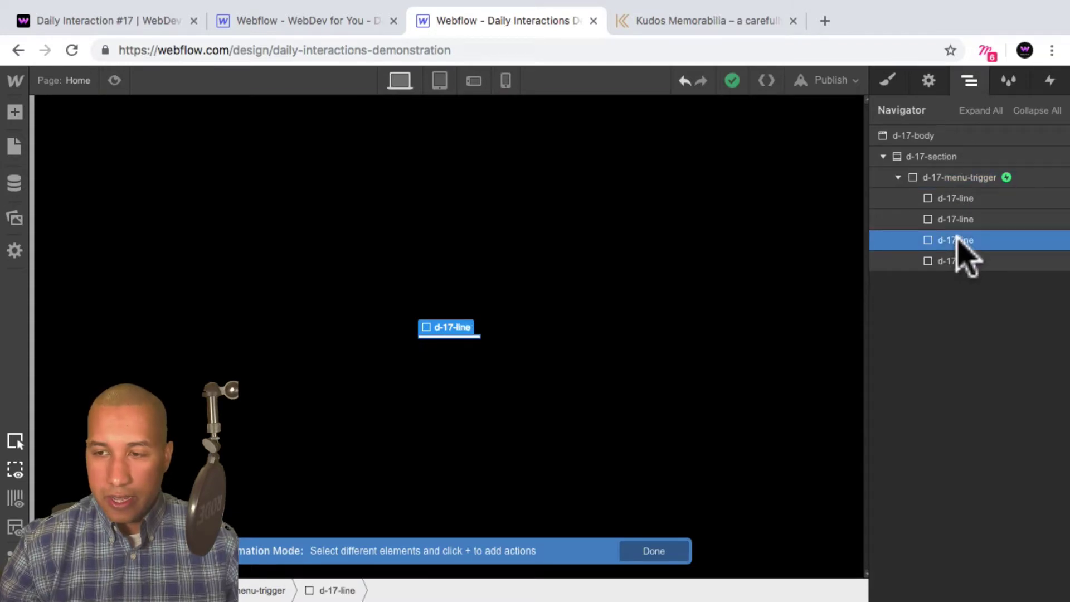
left_click(1049, 81)
left_click(1054, 169)
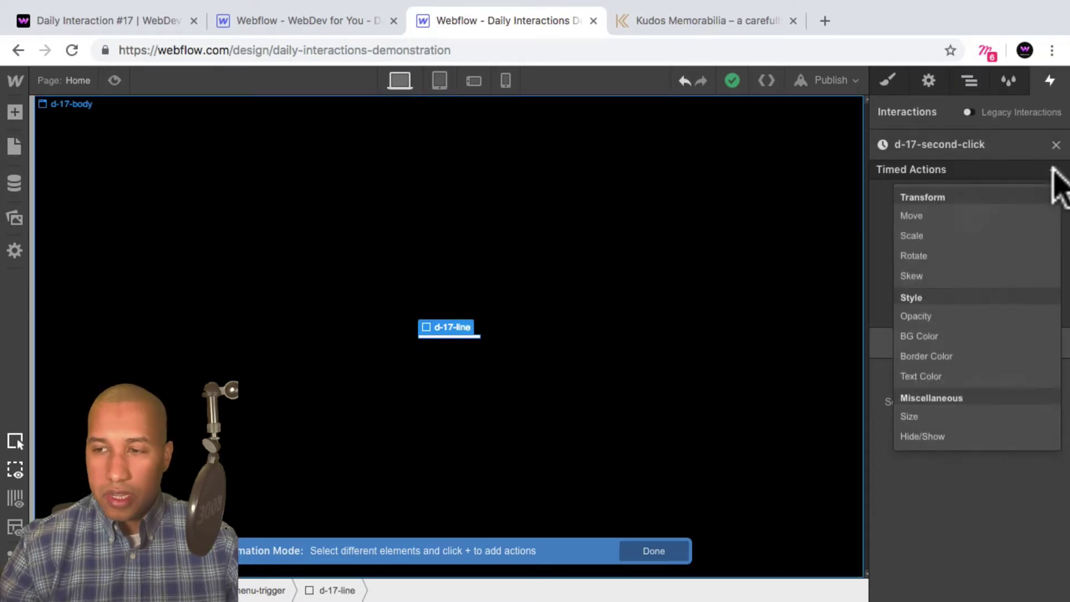
left_click(973, 256)
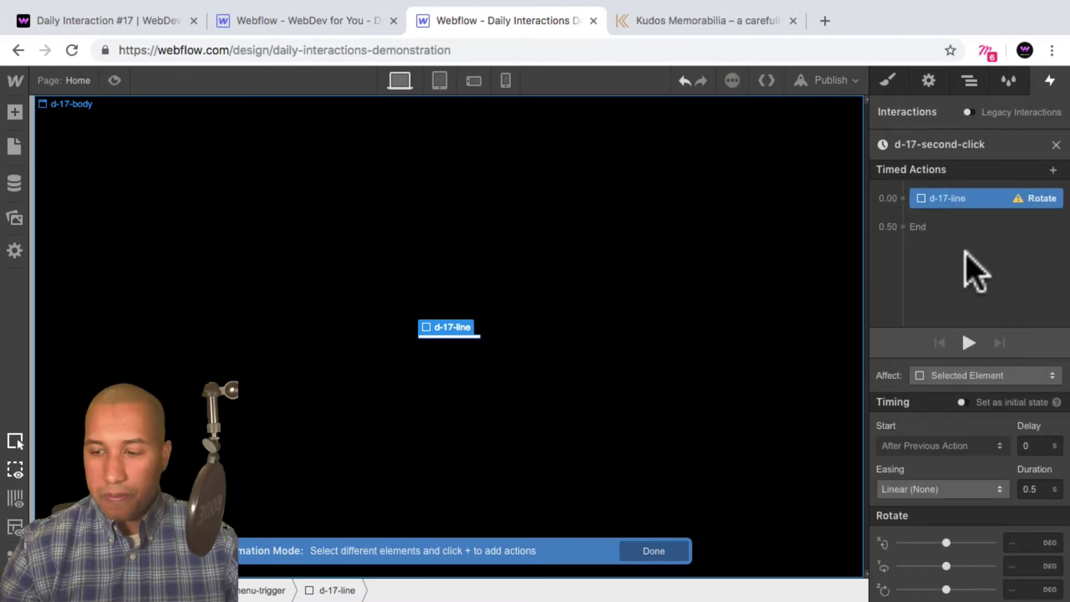
type("0")
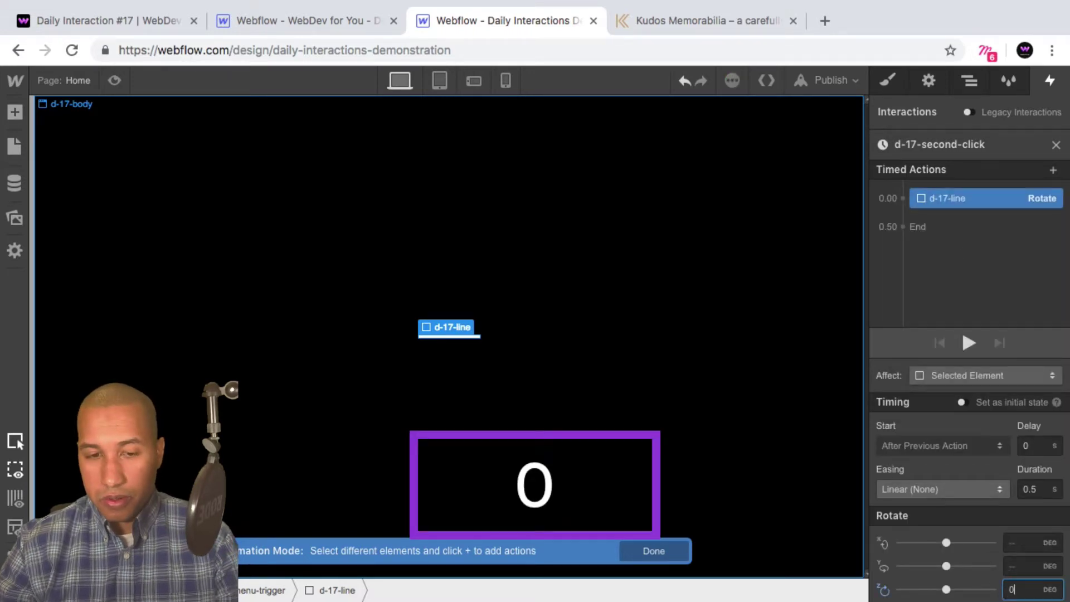
key("Return")
Step: Set the third line's Rotate action to Out Expo easing with a 0.3-second duration
left_click(941, 490)
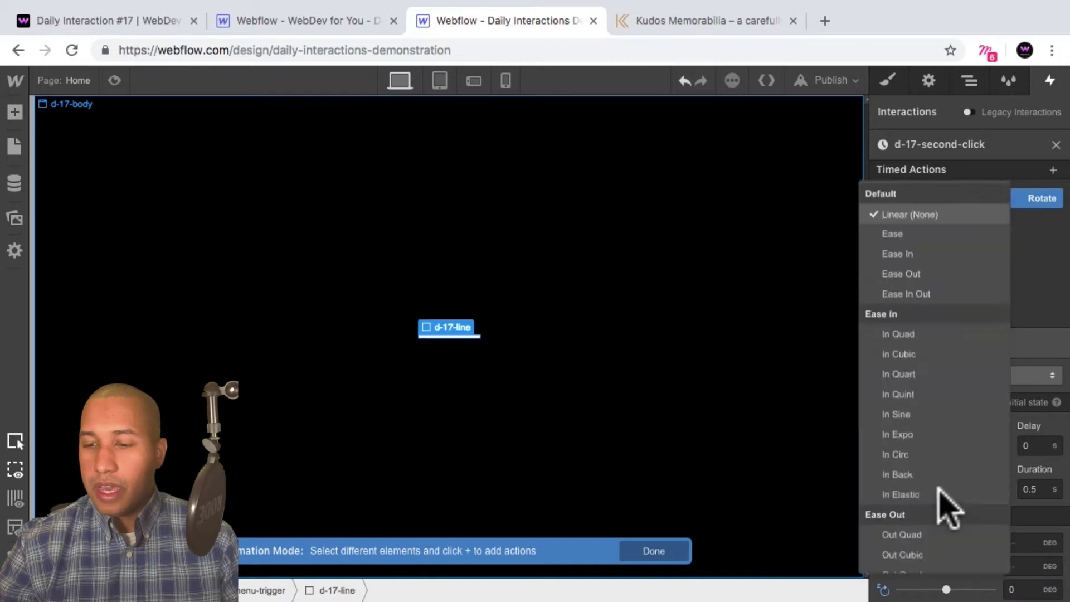
scroll(947, 502, "down", 3)
left_click(925, 519)
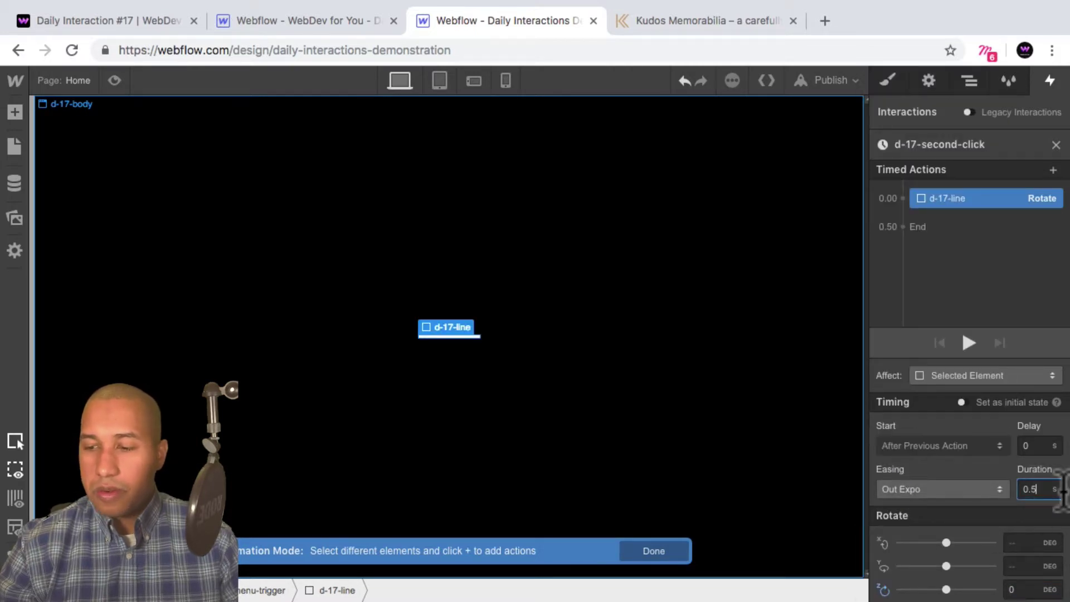
key("BackSpace")
type("3")
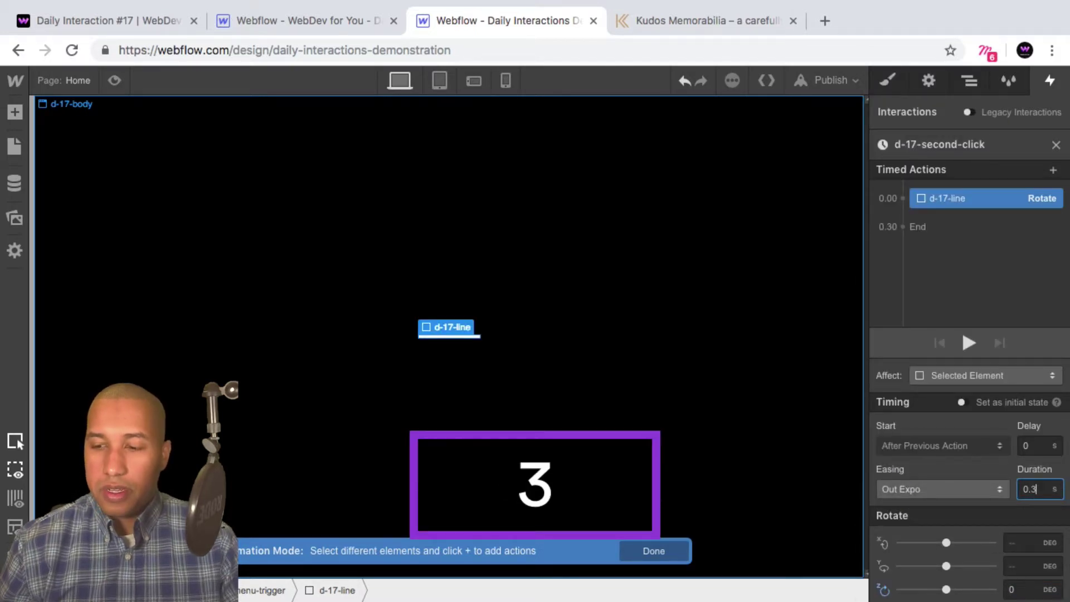
key("Return")
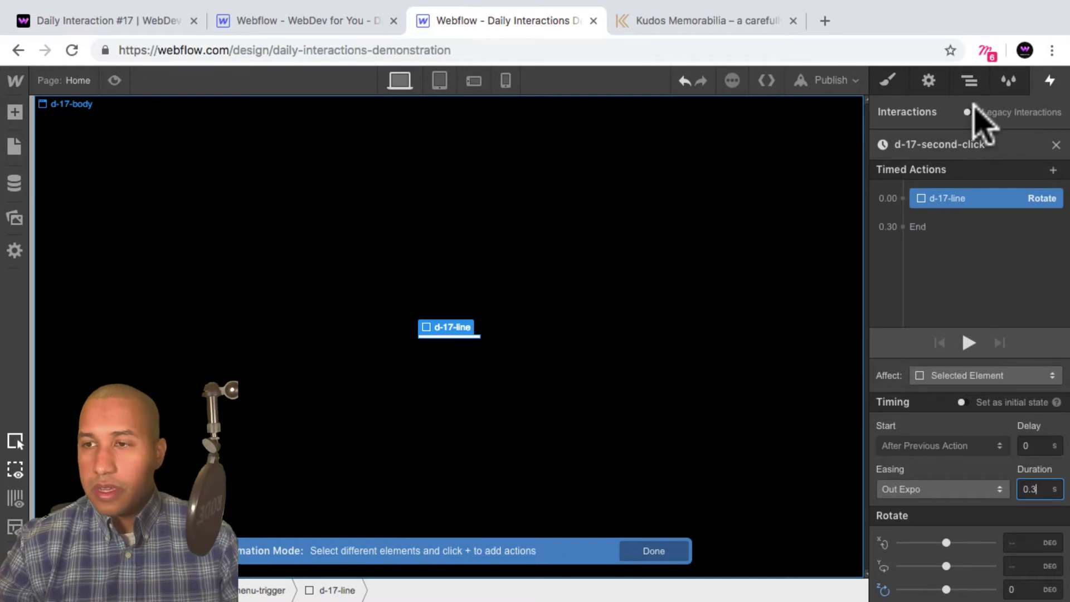
Step: Add a Rotate action for the fourth d-17-line after the third line's rotation, with Z rotation set to 0 degrees
left_click(970, 81)
left_click(950, 261)
left_click(1050, 80)
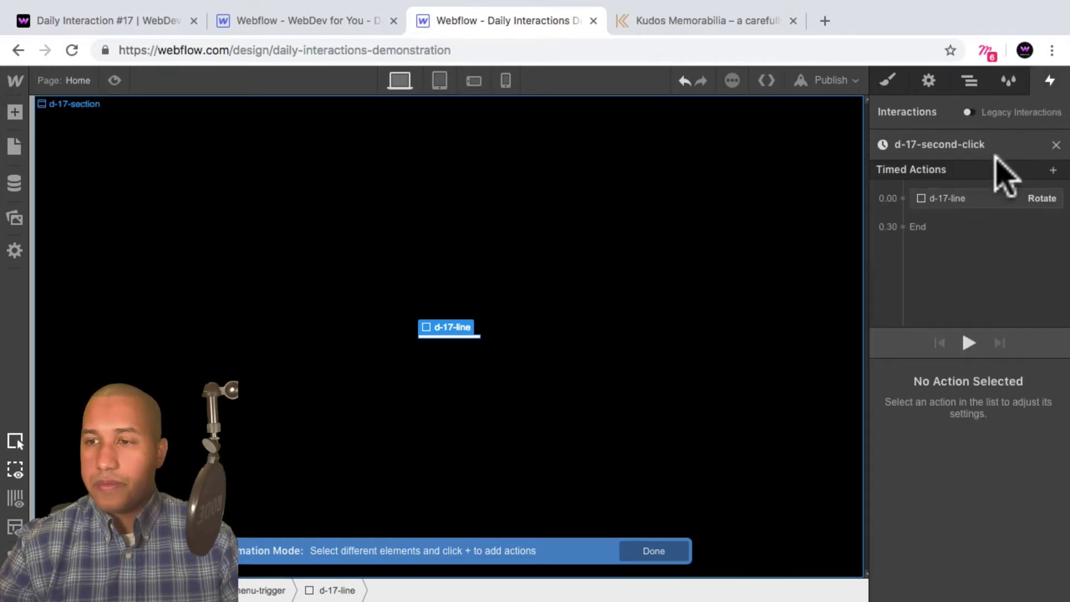
left_click(951, 213)
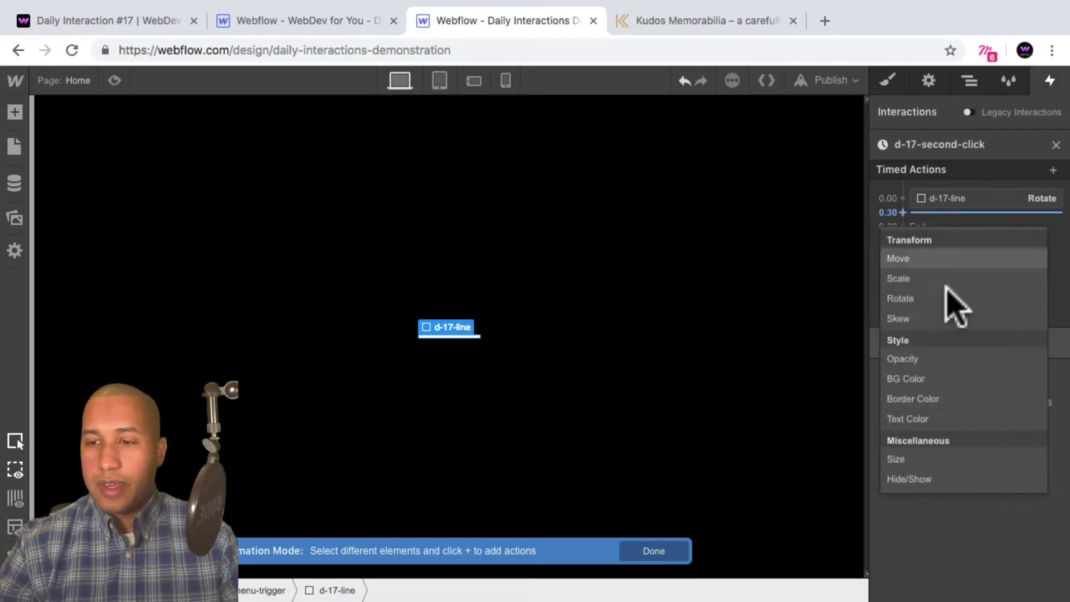
left_click(912, 298)
type("0")
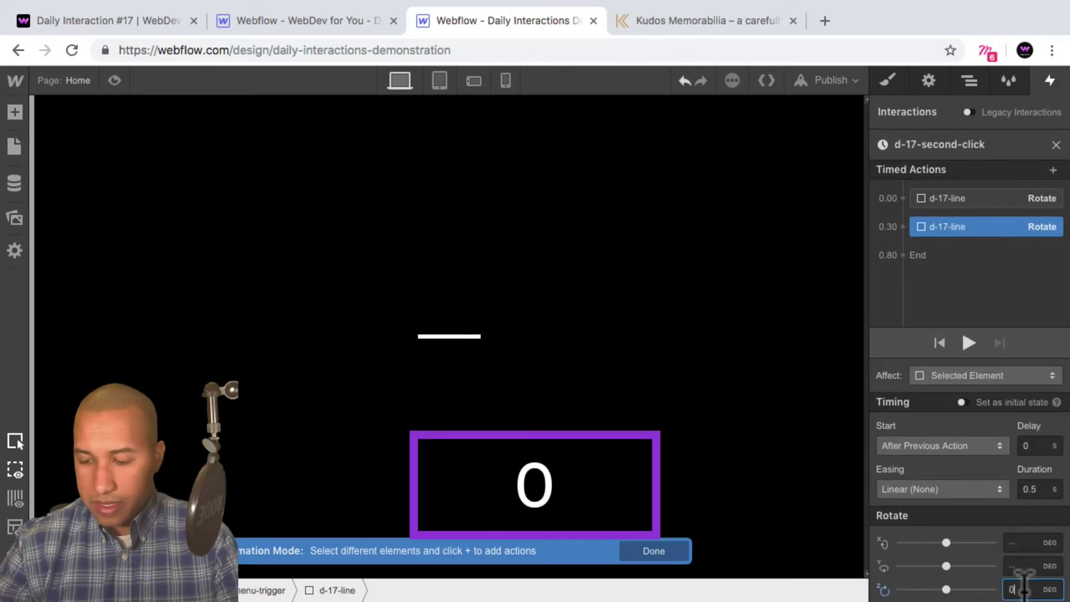
key("Return")
Step: Give the fourth line's Rotate action Out Expo easing and a 0.3-second duration, and start it with the previous action
left_click(958, 491)
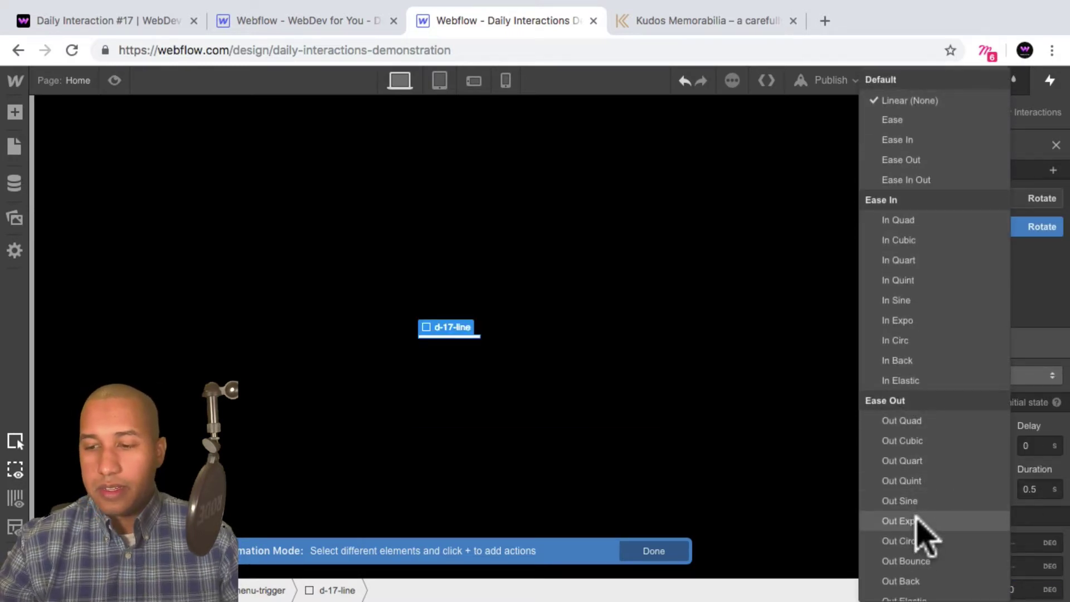
left_click(900, 521)
key("BackSpace")
type("3")
key("Return")
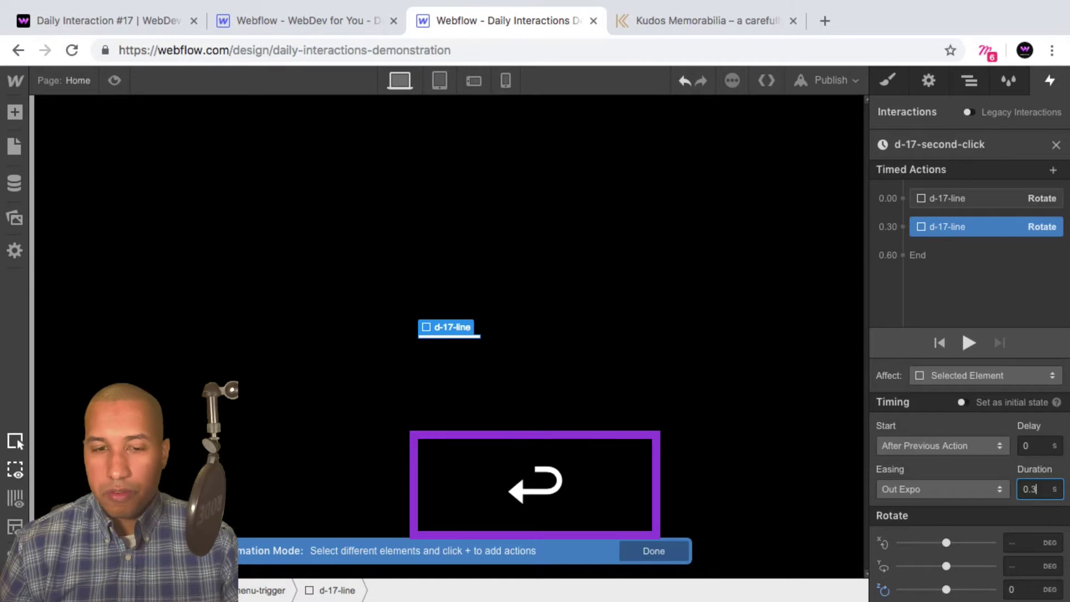
left_click_drag(959, 223, 970, 198)
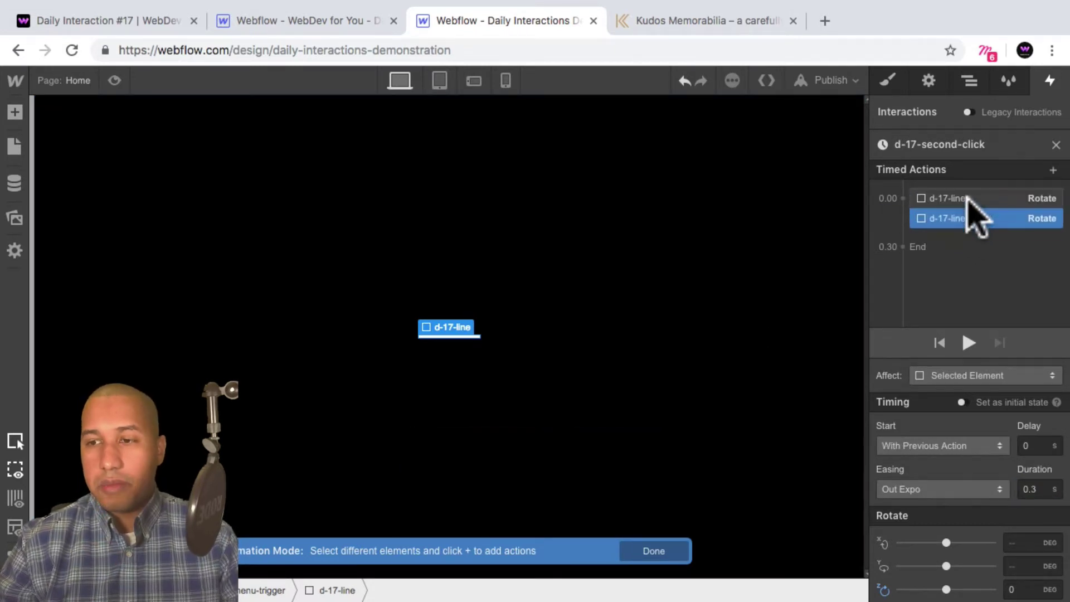
Step: Preview the menu icon's first-click and second-click animations and return to the d-17-second-click timeline
left_click(115, 81)
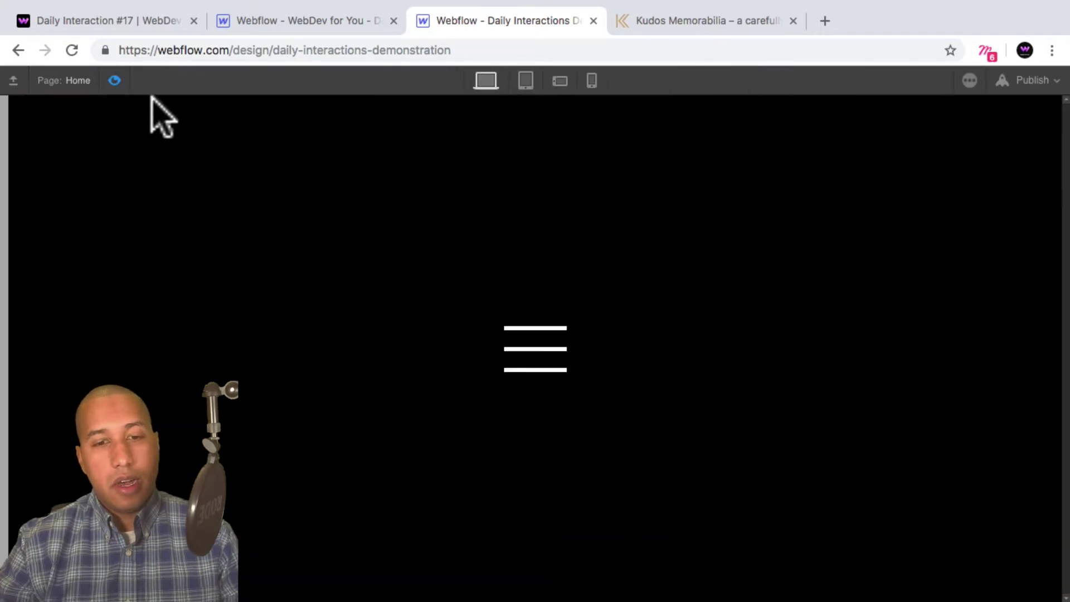
left_click(534, 346)
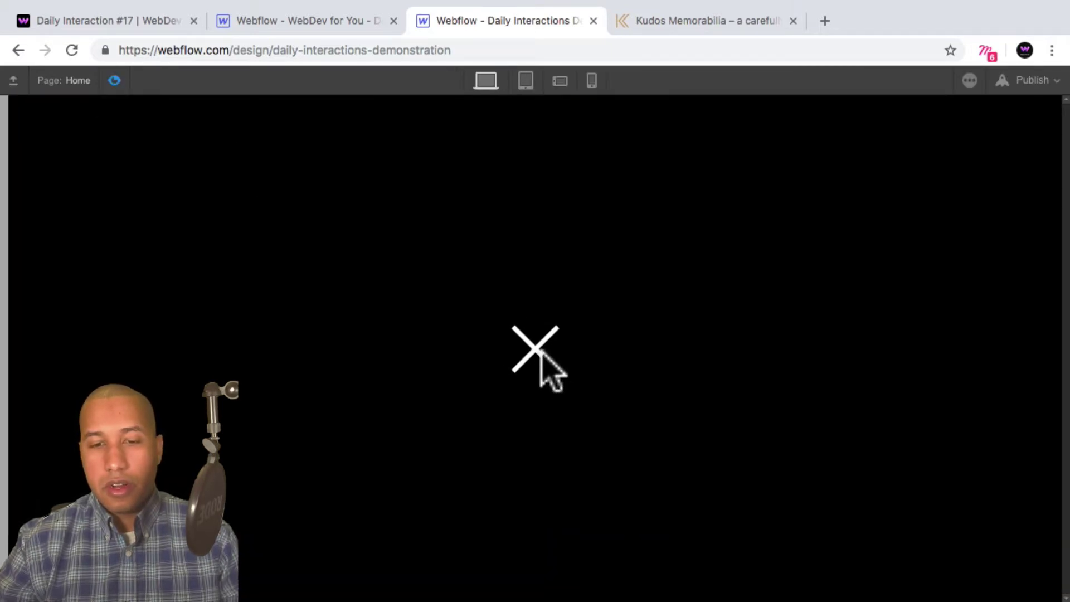
left_click(542, 354)
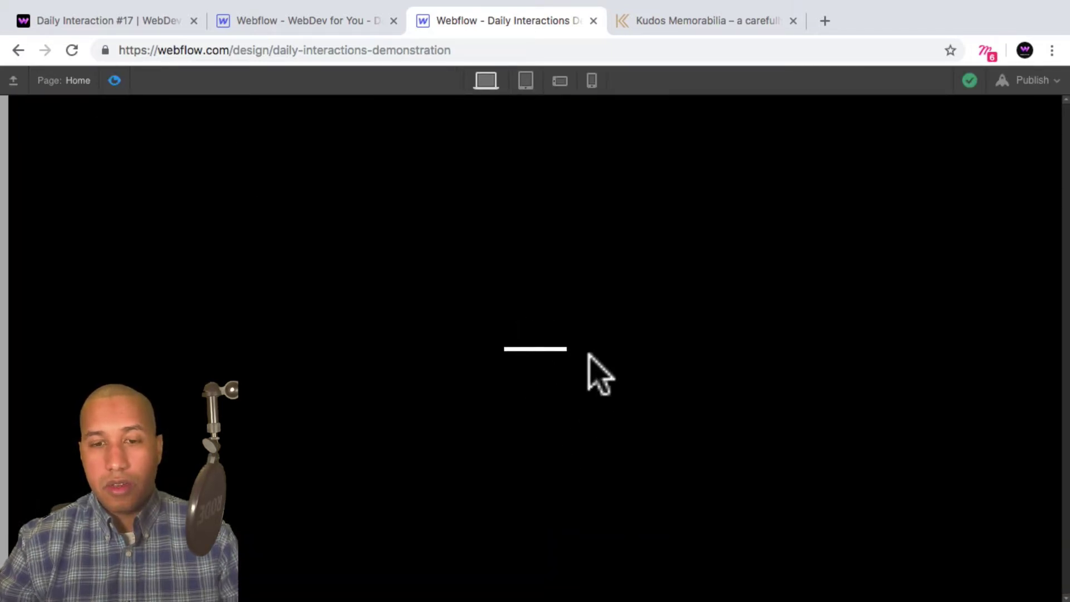
left_click(115, 81)
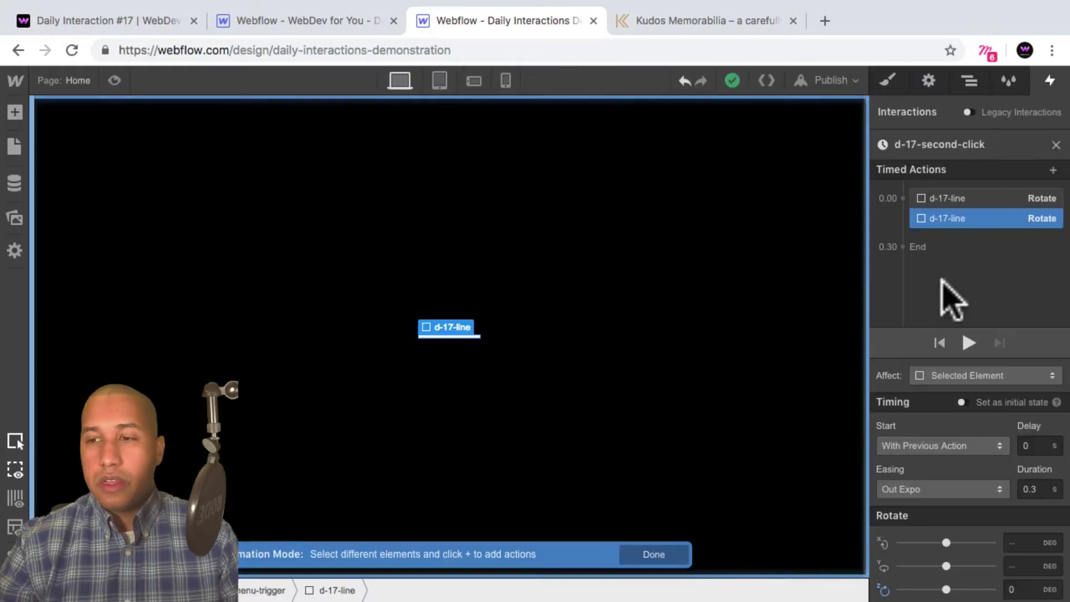
Step: Add a Hide/Show action for the fourth d-17-line after the two rotations and set its display to none
left_click(967, 230)
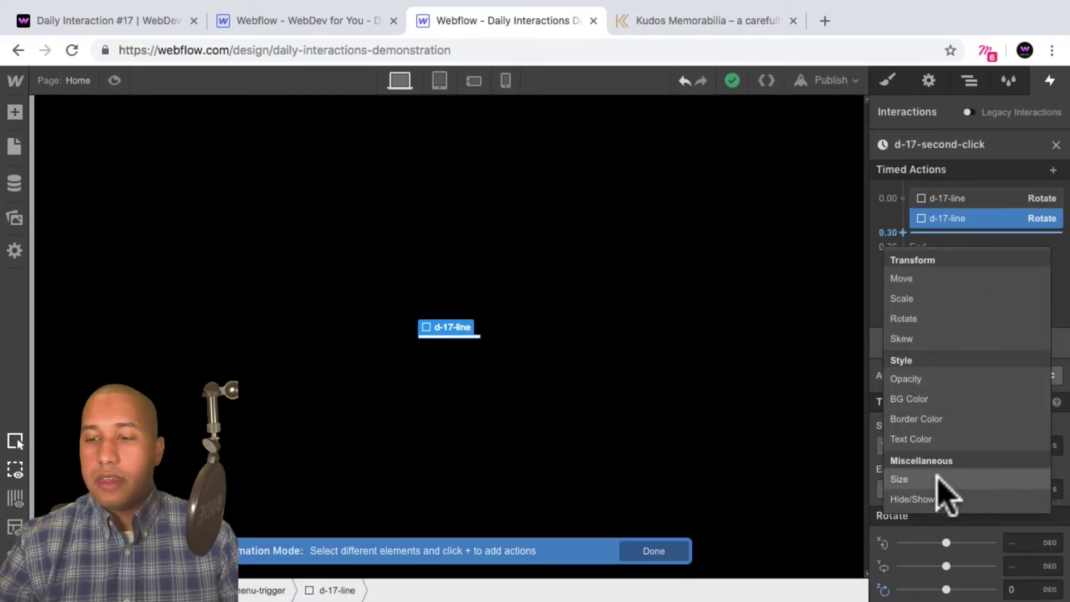
left_click(979, 223)
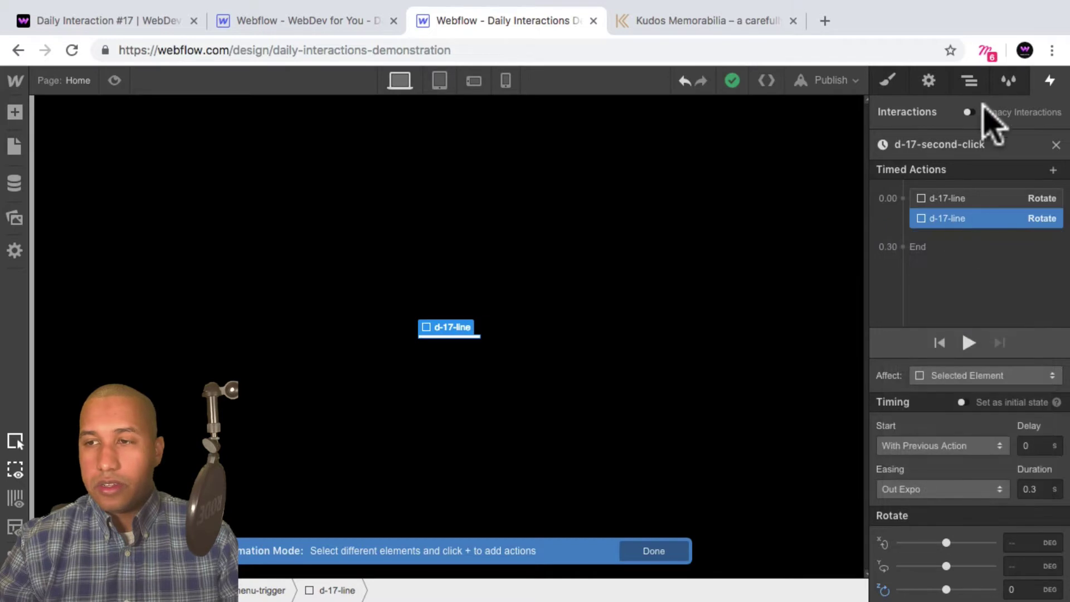
left_click(970, 81)
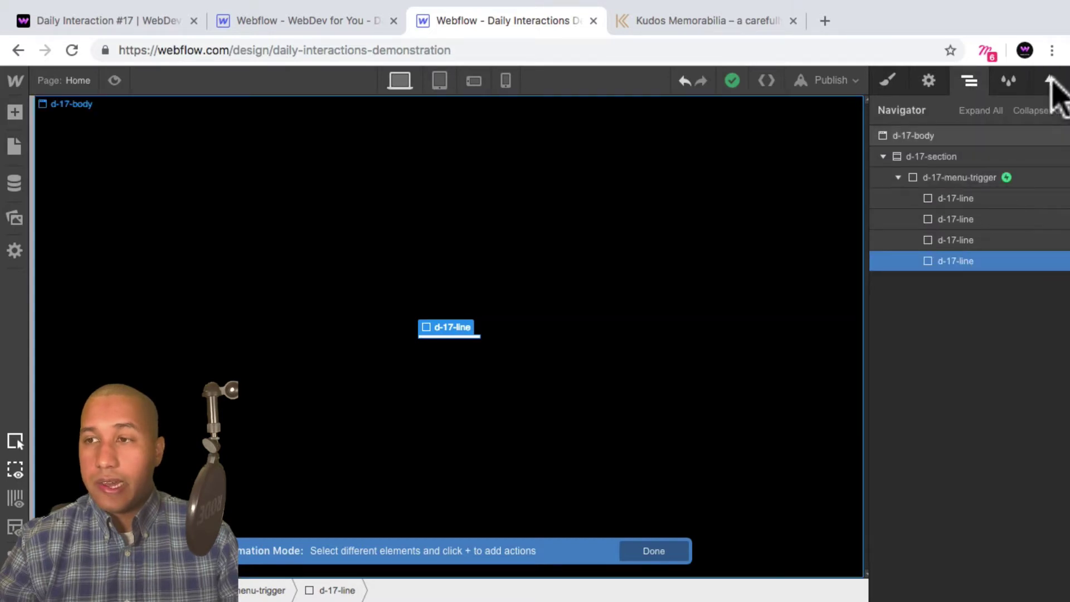
left_click(1051, 81)
left_click(959, 233)
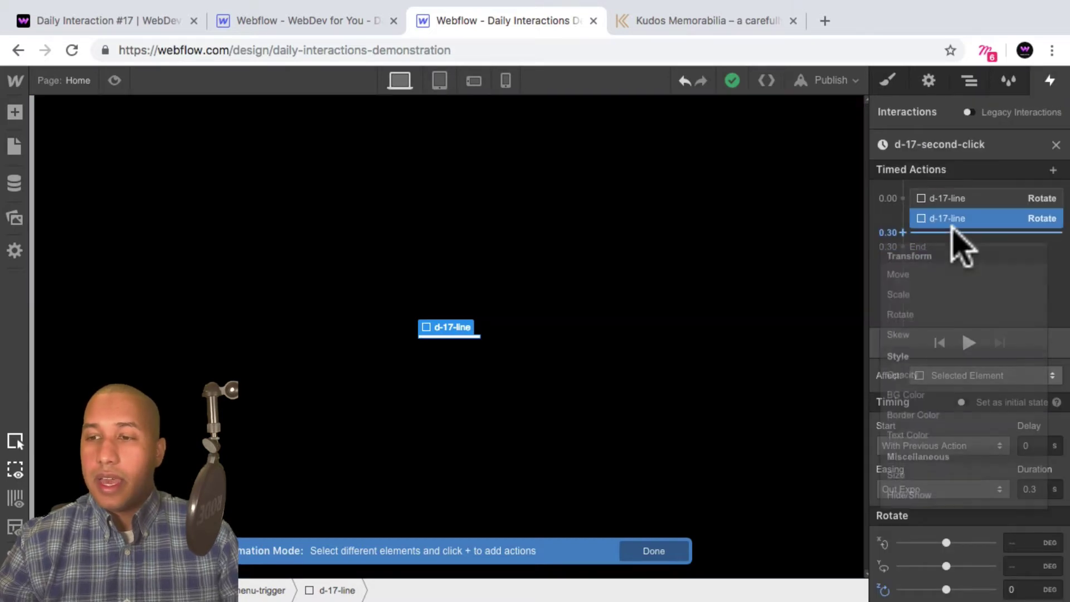
left_click(940, 498)
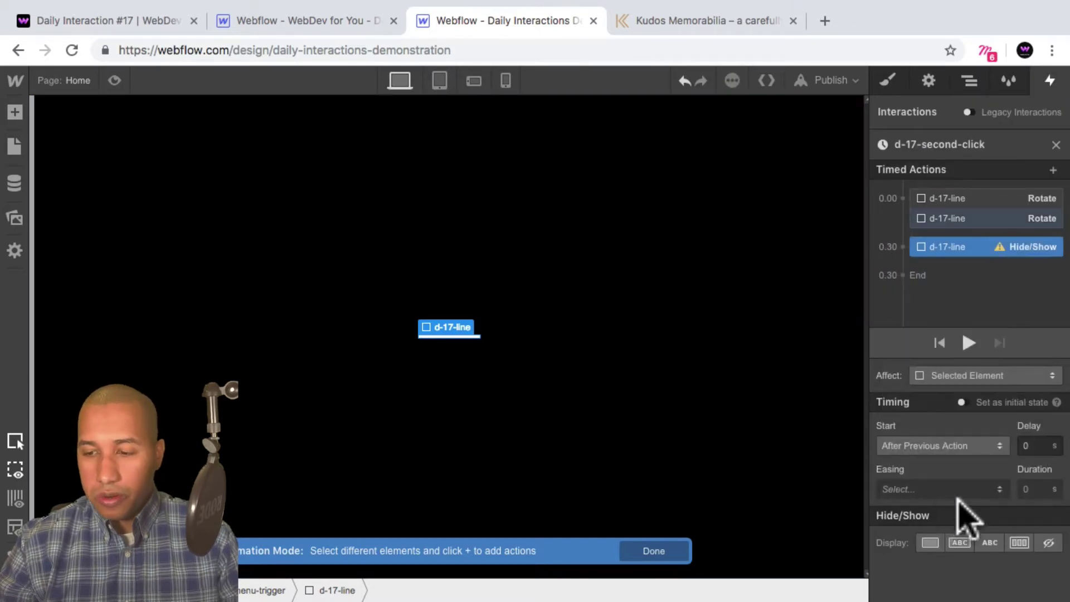
left_click(1048, 543)
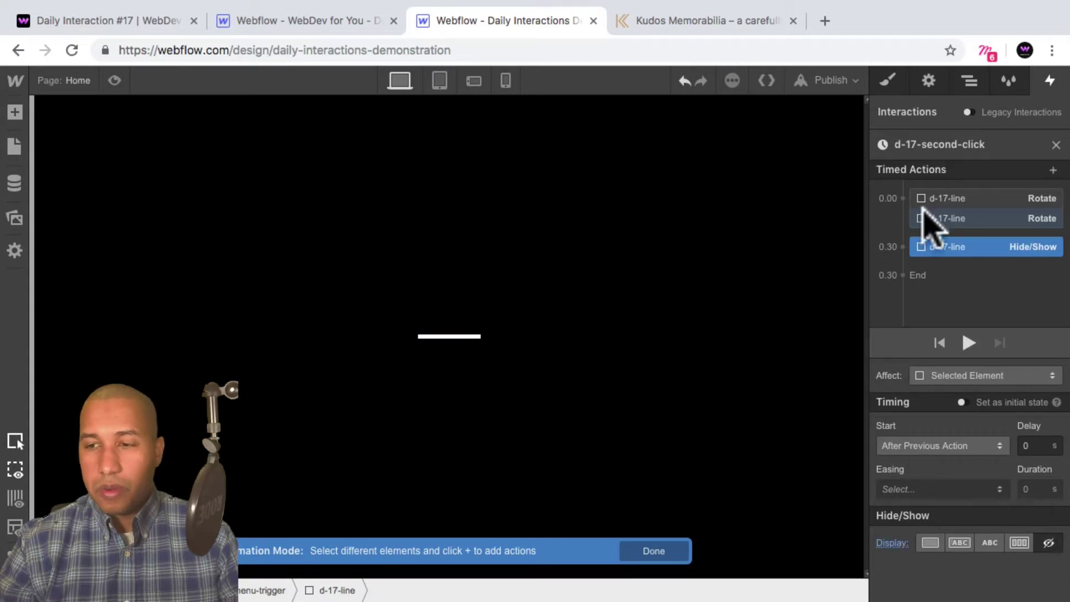
Step: Preview both menu icon clicks with the fourth line's Hide/Show action in place and return to the timeline
left_click(114, 80)
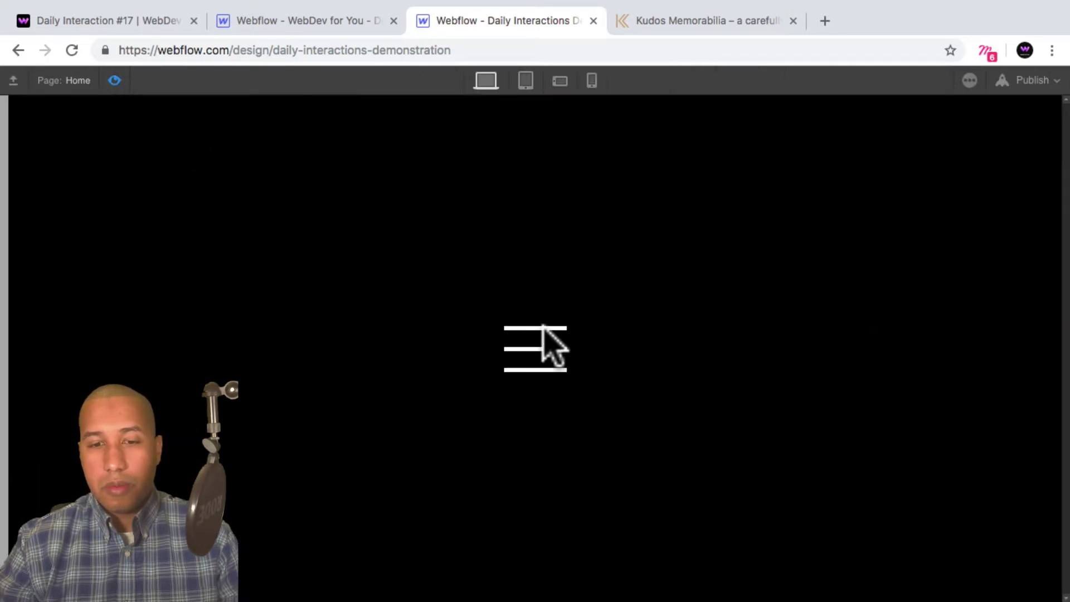
left_click(545, 347)
left_click(551, 374)
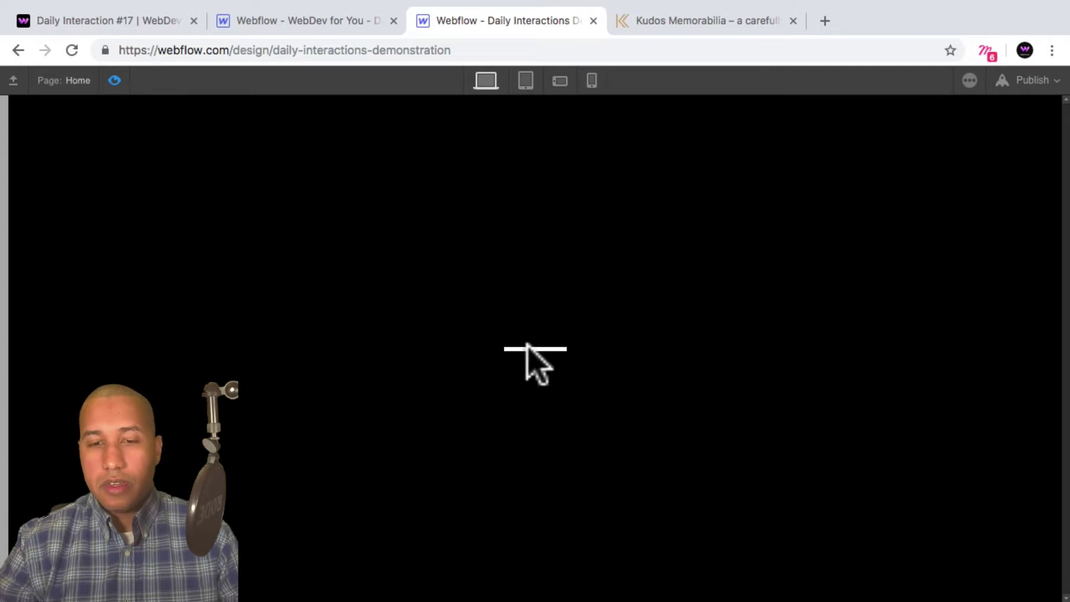
left_click(114, 80)
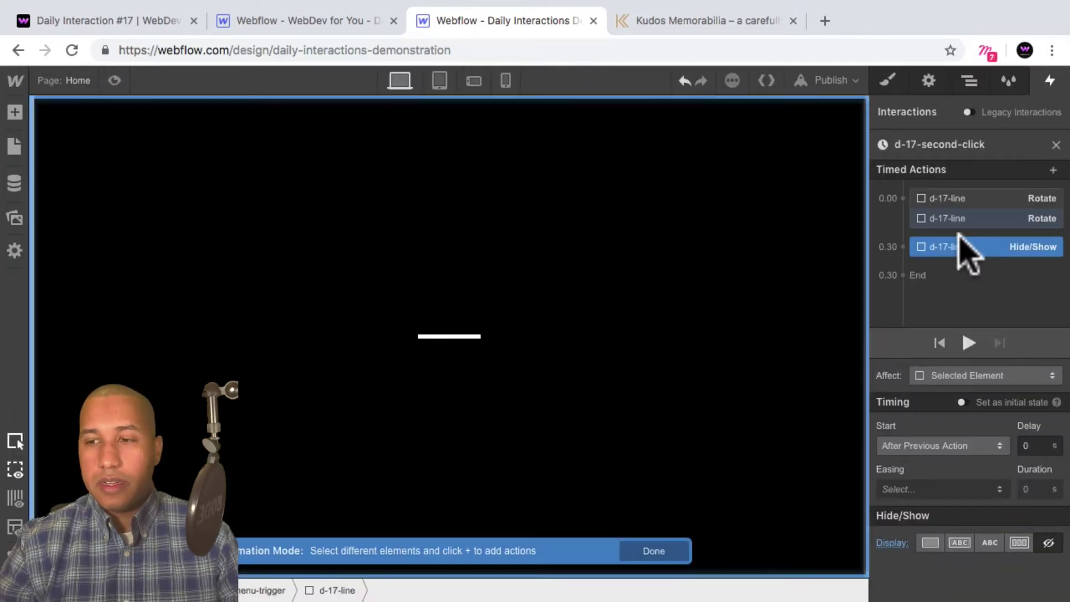
Step: Try starting the fourth line's Hide/Show action with the previous rotation, preview both clicks, and undo the timing change
mouse_move(956, 246)
left_mouse_down()
mouse_move(957, 221)
mouse_move(960, 238)
left_mouse_up()
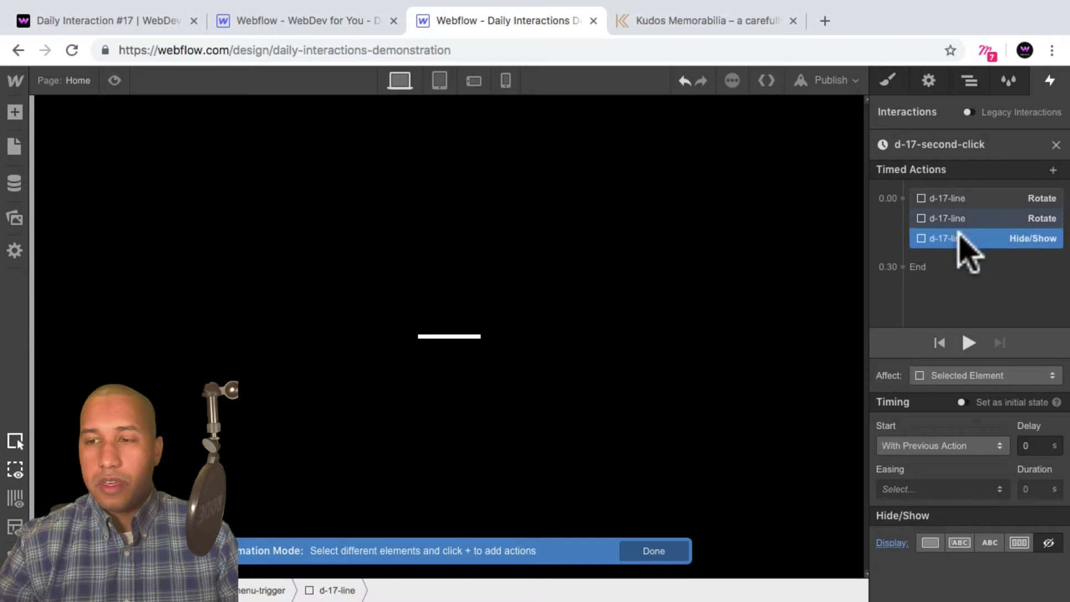
left_click(115, 81)
left_click(541, 351)
left_click(549, 357)
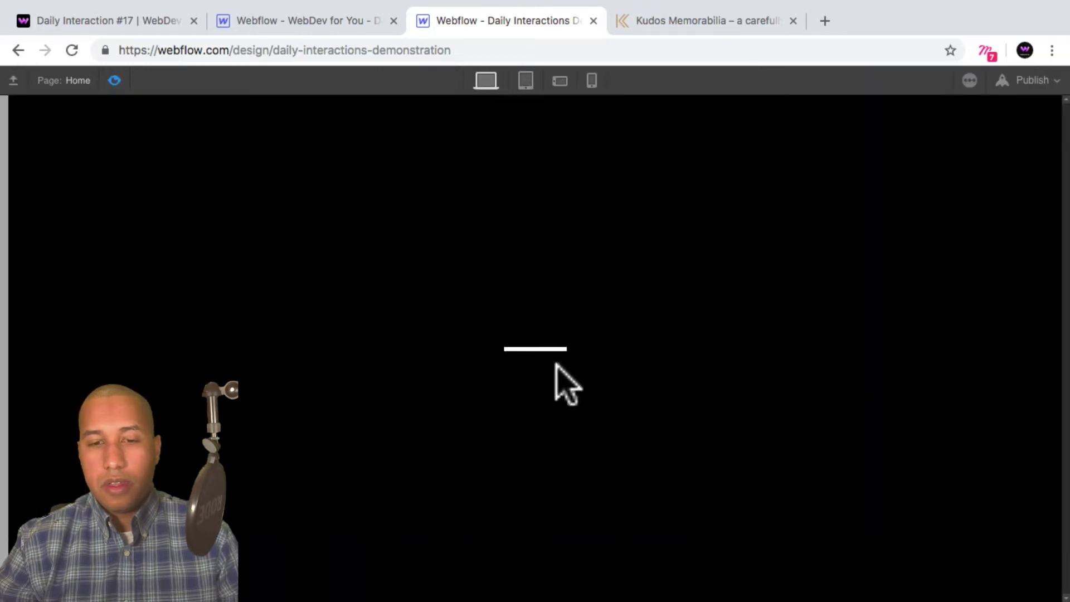
left_click(115, 80)
key("super+z")
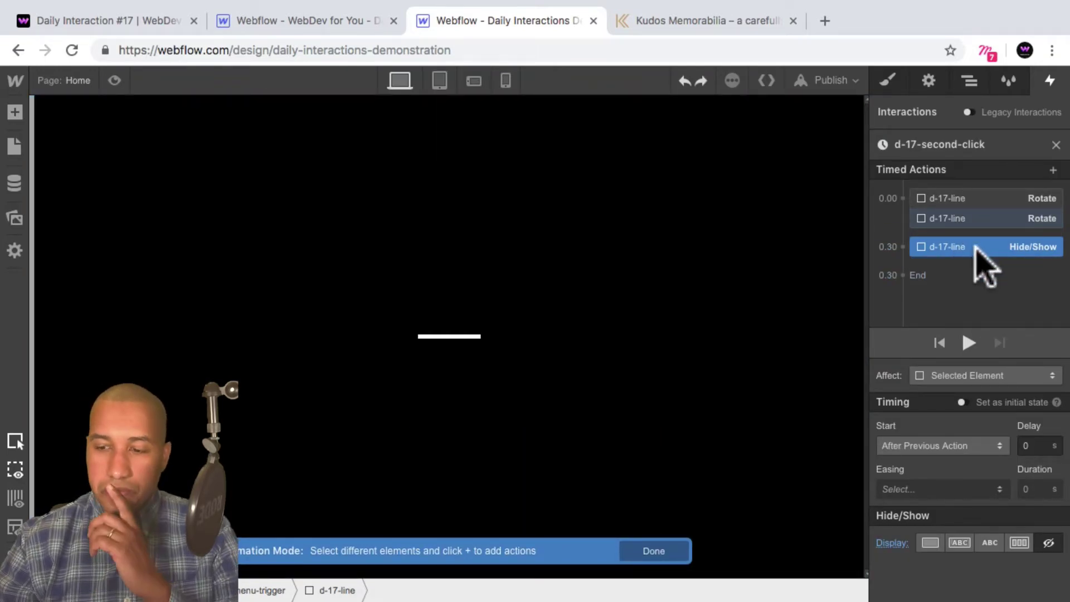
Step: Add a Move action for the third d-17-line after the fourth line's Hide/Show action in the d-17-second-click timeline
left_click_drag(981, 254, 967, 193)
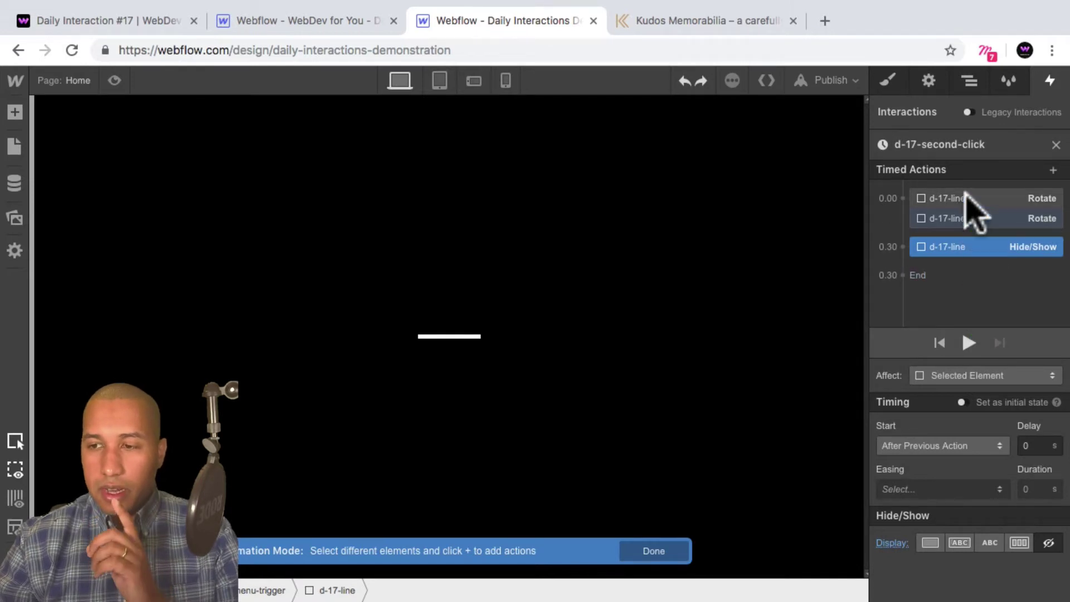
left_click(970, 195)
left_click(969, 81)
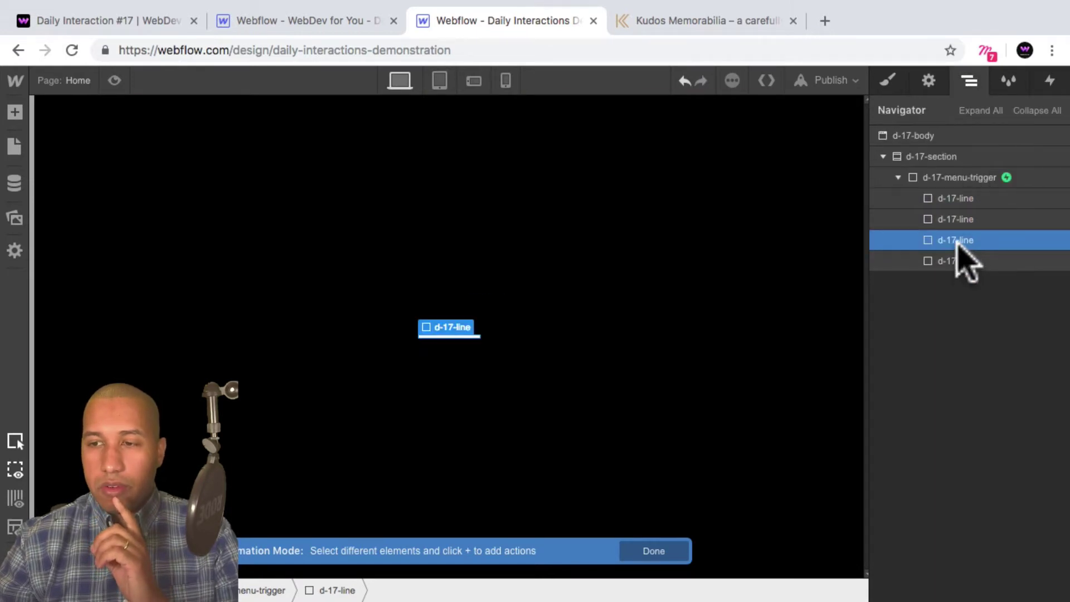
left_click(1050, 81)
left_click(968, 263)
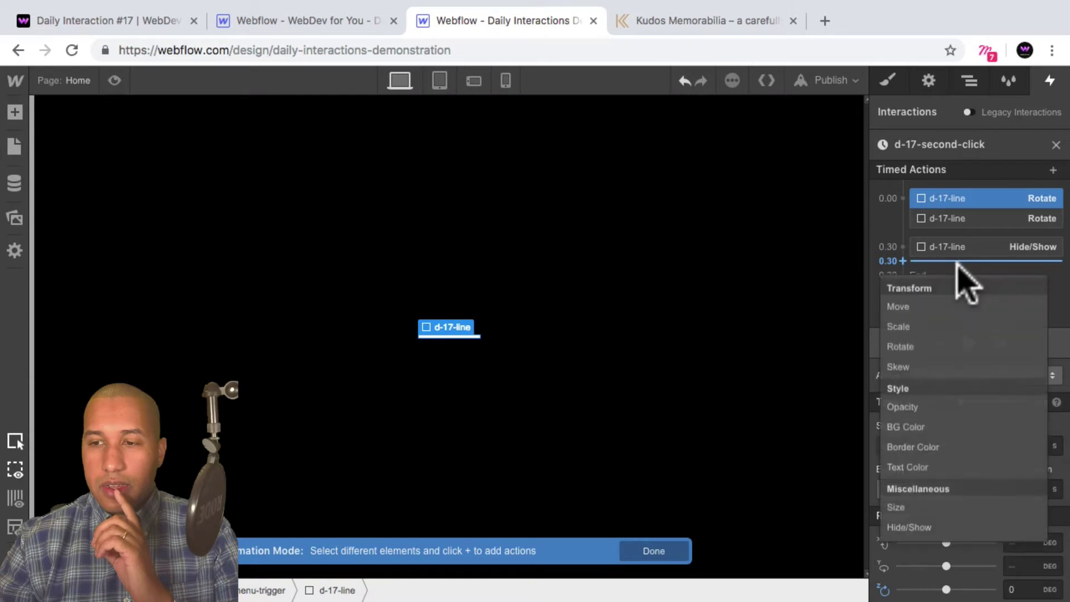
left_click(943, 307)
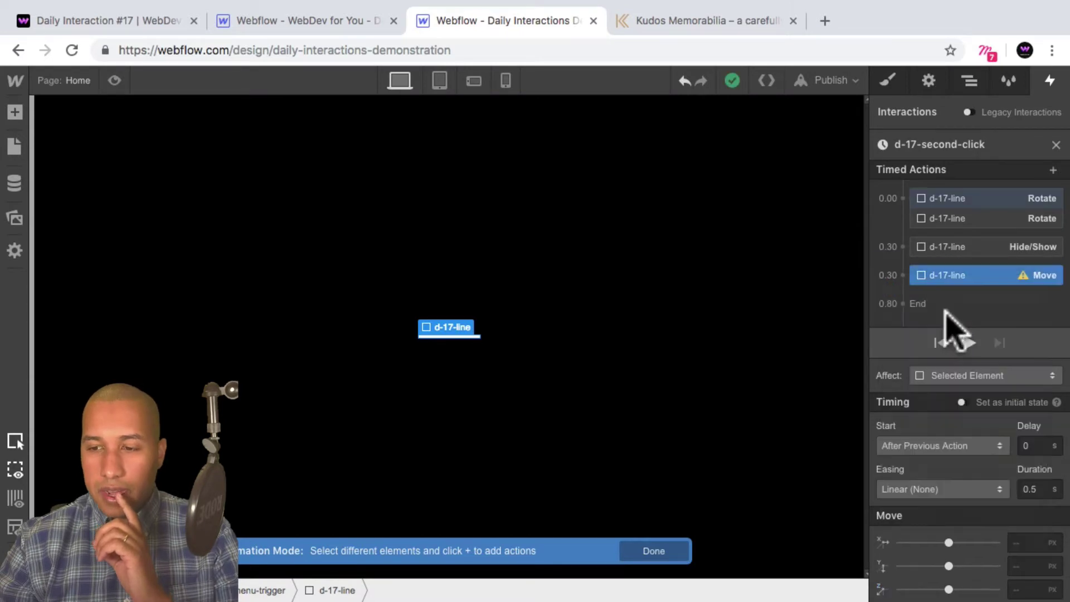
Step: Set the third line's Move action to 25 px on the Y axis
left_click(1032, 585)
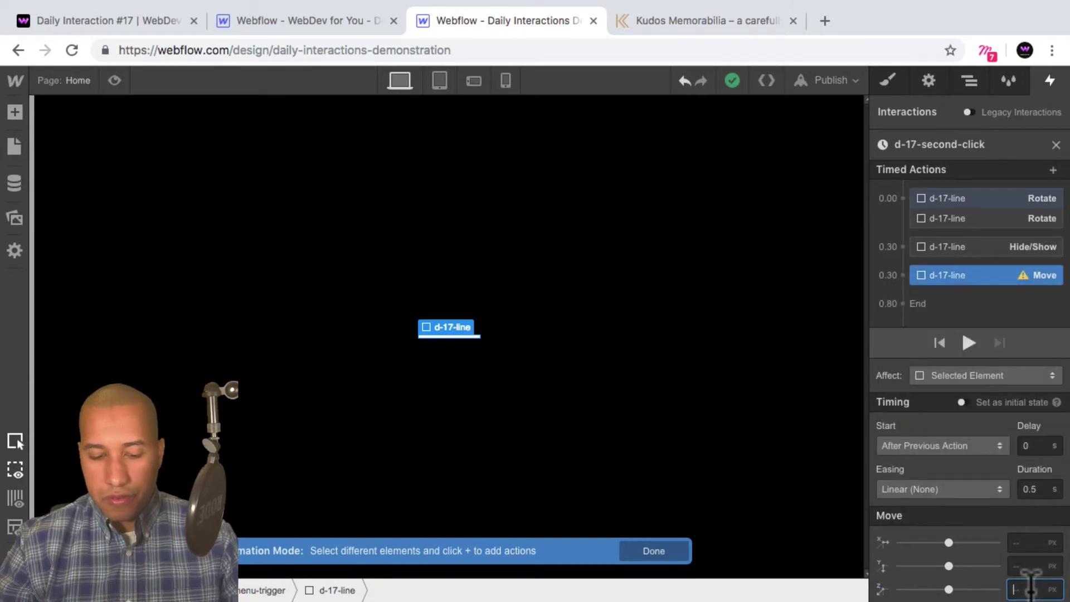
type("25")
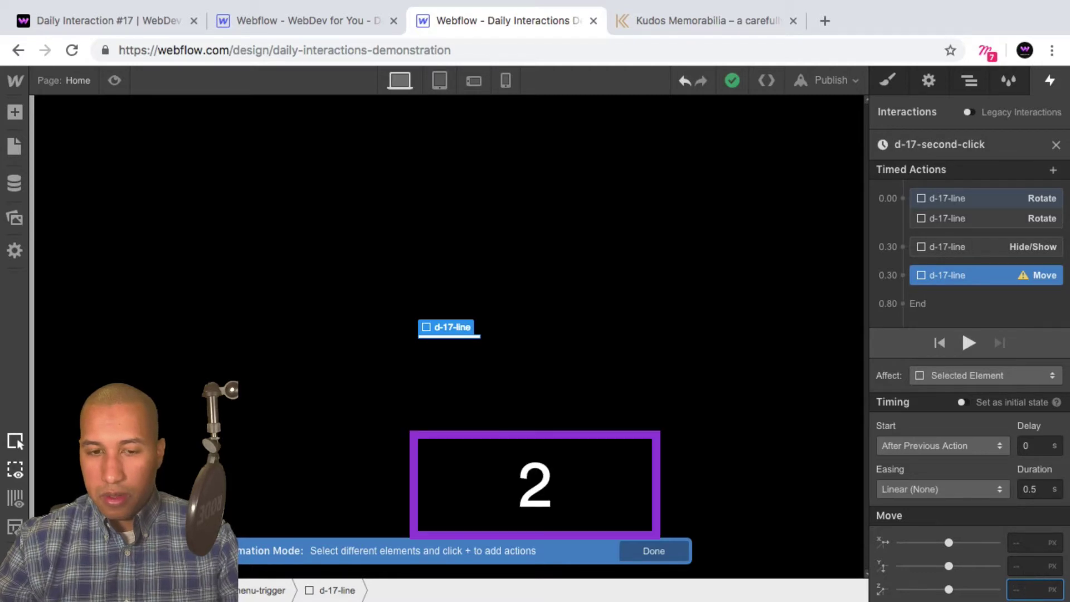
key("BackSpace")
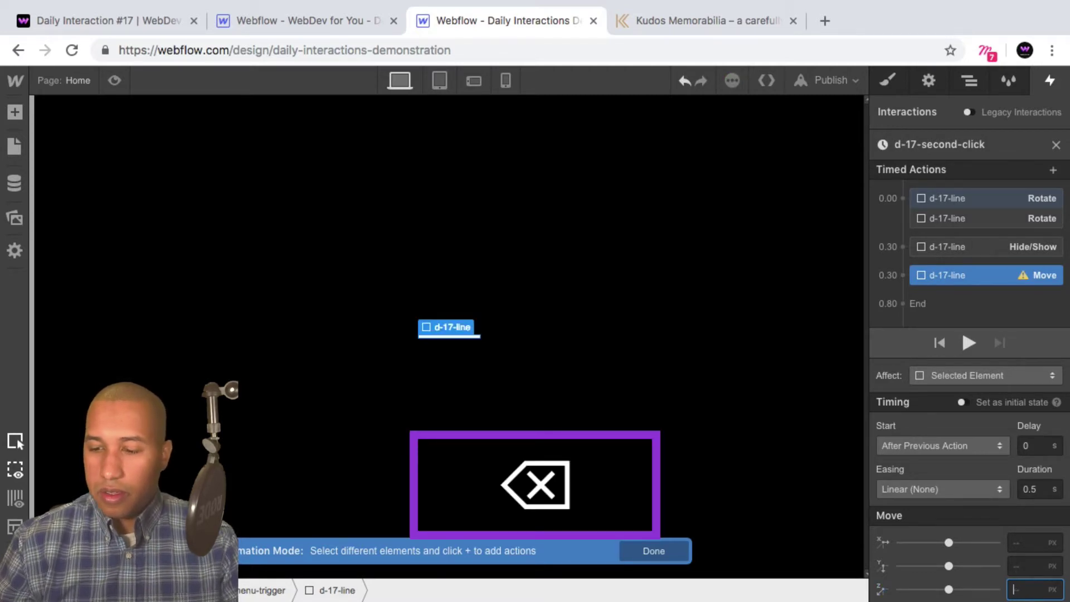
left_click(1032, 566)
type("25")
key("Return")
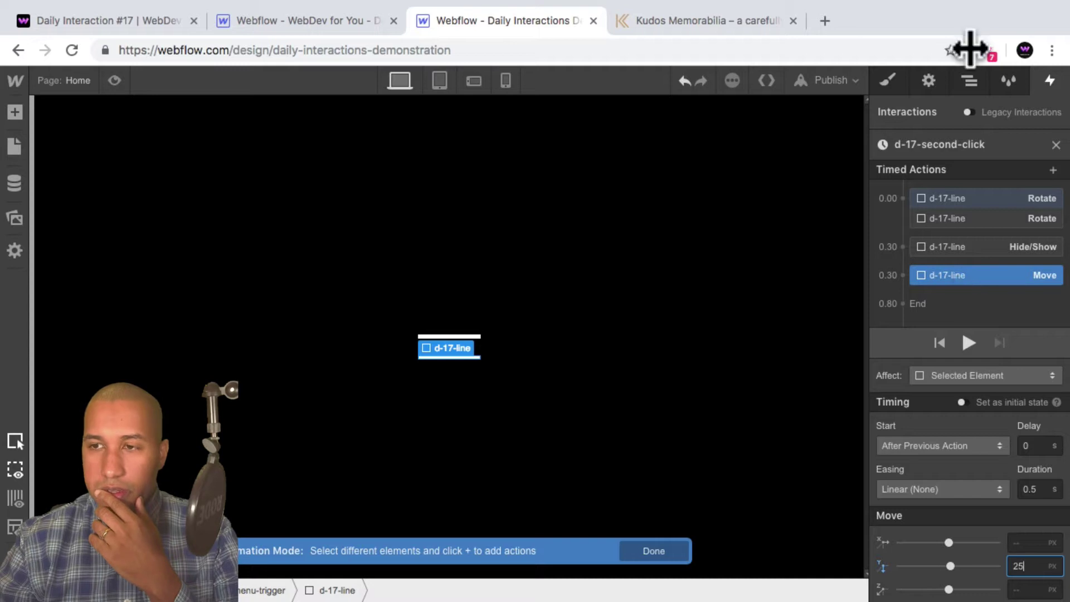
Step: Give the third line's Move action Out Expo easing and a 0.3 s duration
left_click(970, 81)
left_click(1050, 81)
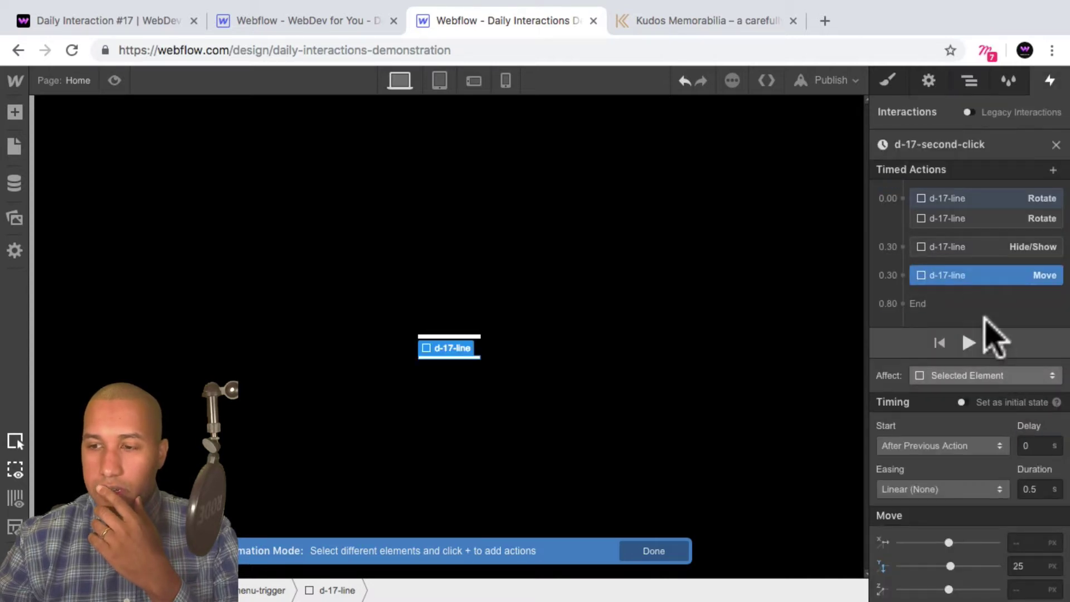
left_click(964, 248)
left_click(961, 276)
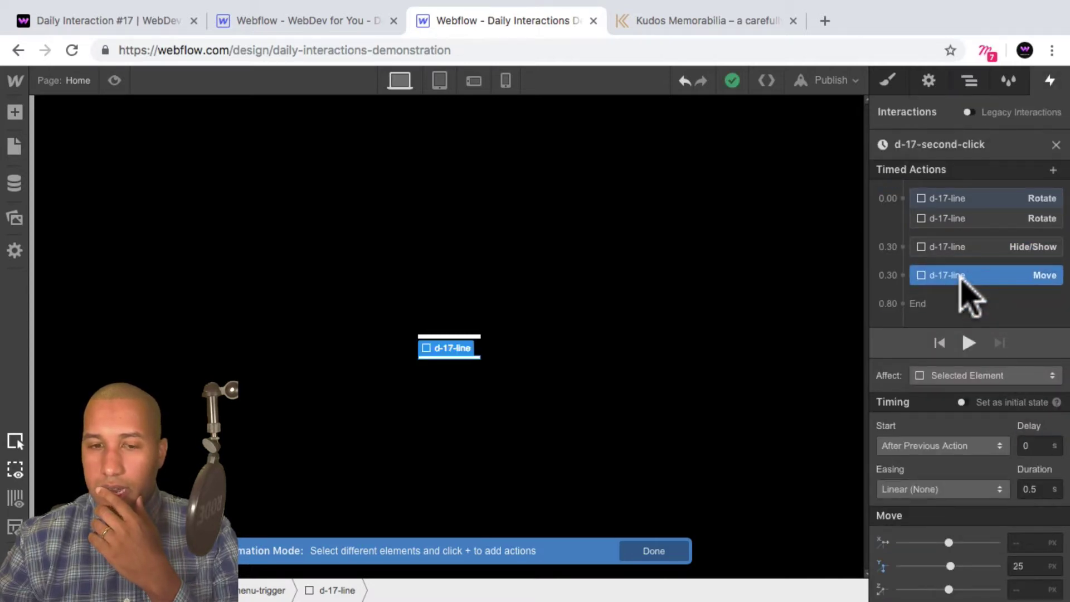
left_click(970, 489)
scroll(947, 535, "down", 3)
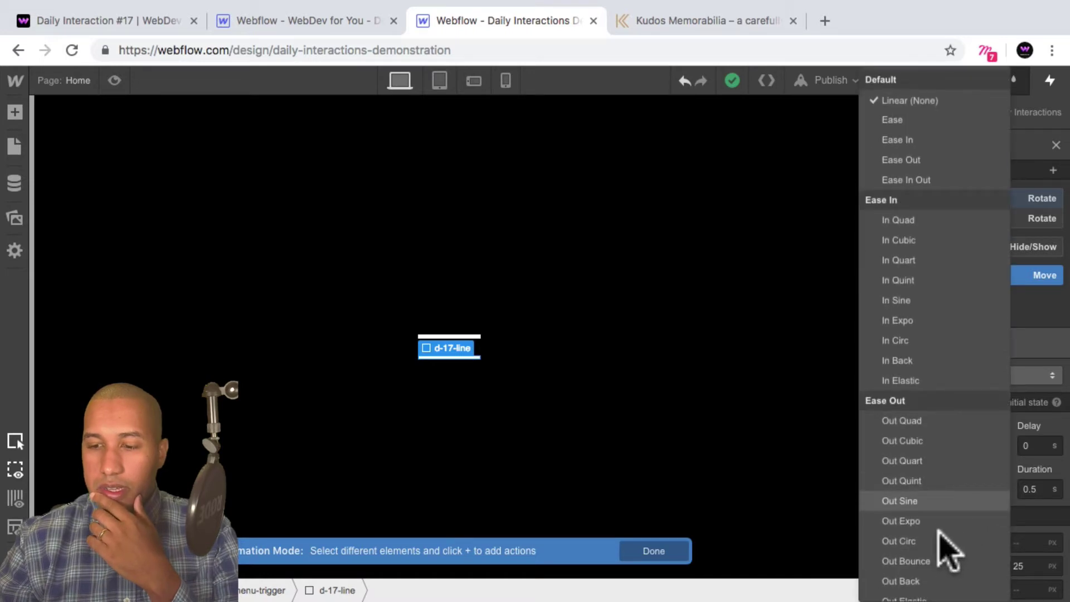
left_click(936, 539)
left_click(1038, 490)
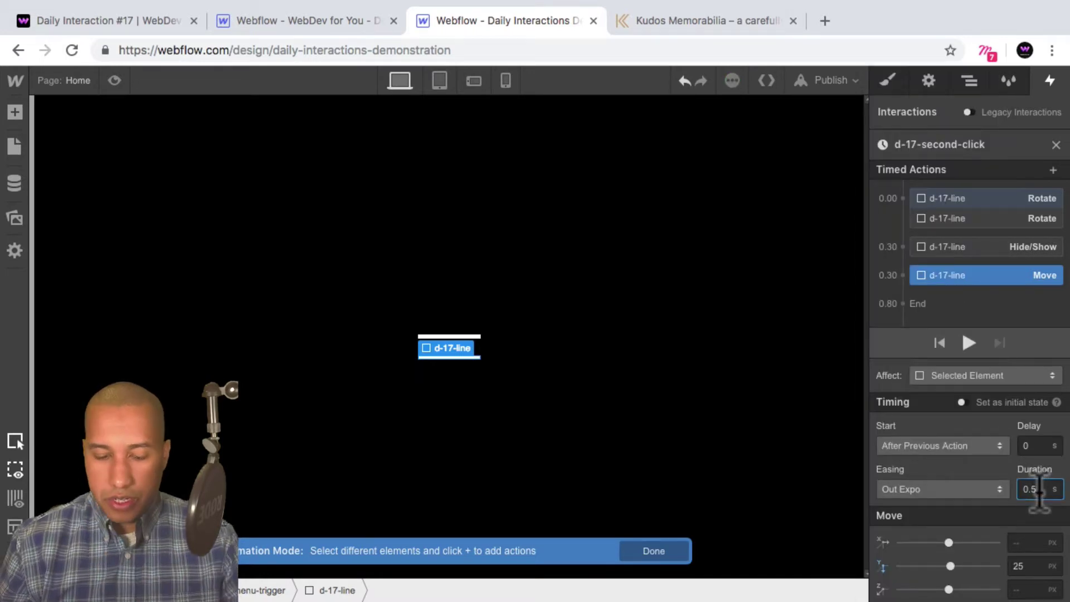
key("BackSpace")
type("3")
key("Return")
Step: Preview both menu icon clicks with the third line's Move action in place and return to the timeline
left_click(115, 80)
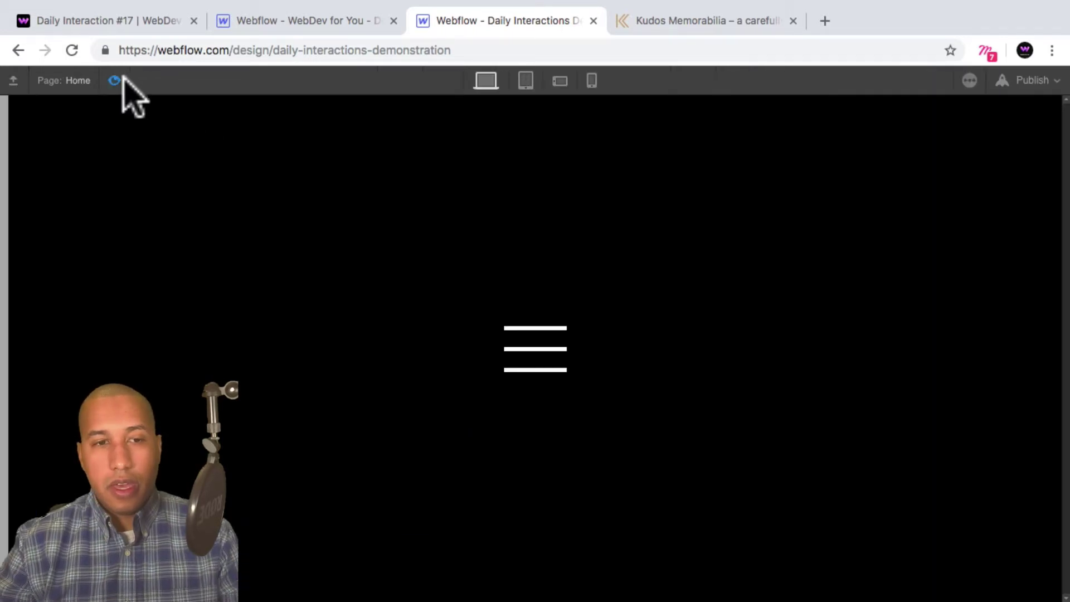
left_click(550, 351)
left_click(546, 361)
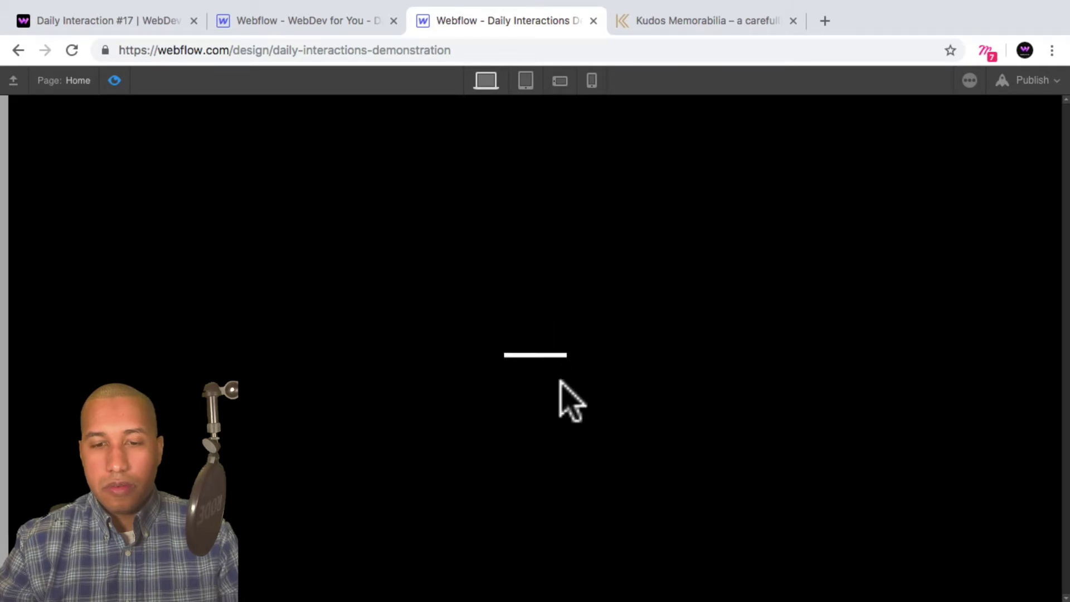
left_click(115, 80)
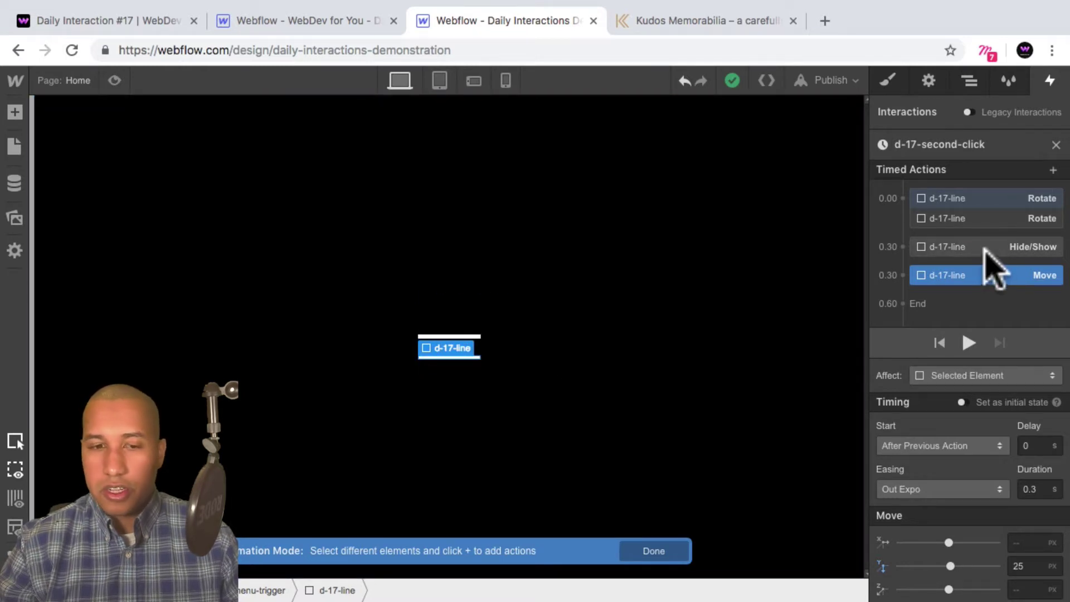
Step: Add a Hide/Show action for the second d-17-line after the third line's Move action and set its display to Block
left_click_drag(984, 275, 954, 288)
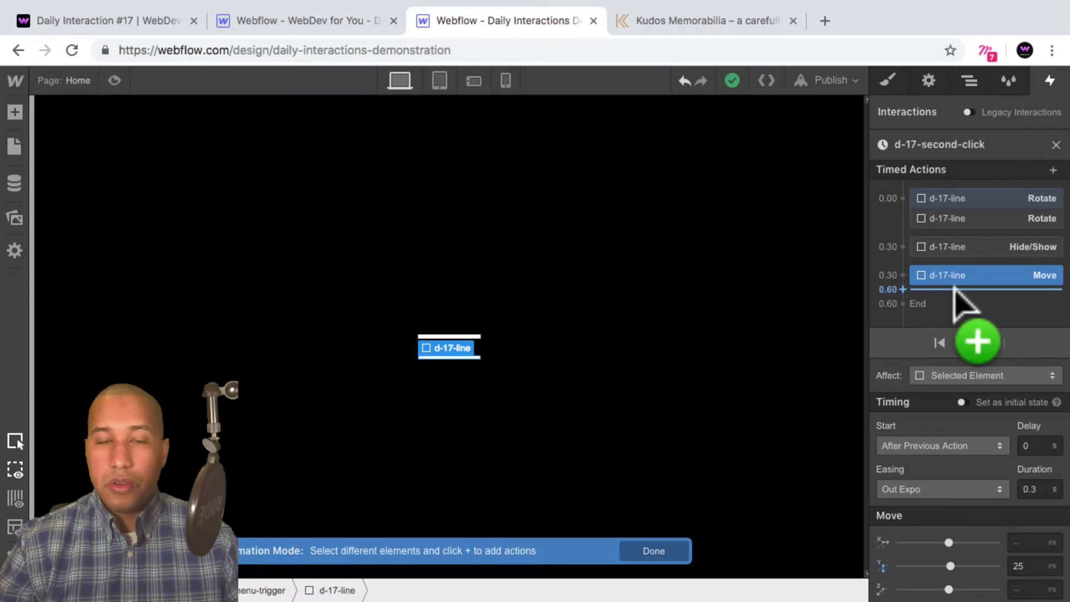
left_click_drag(955, 289, 955, 289)
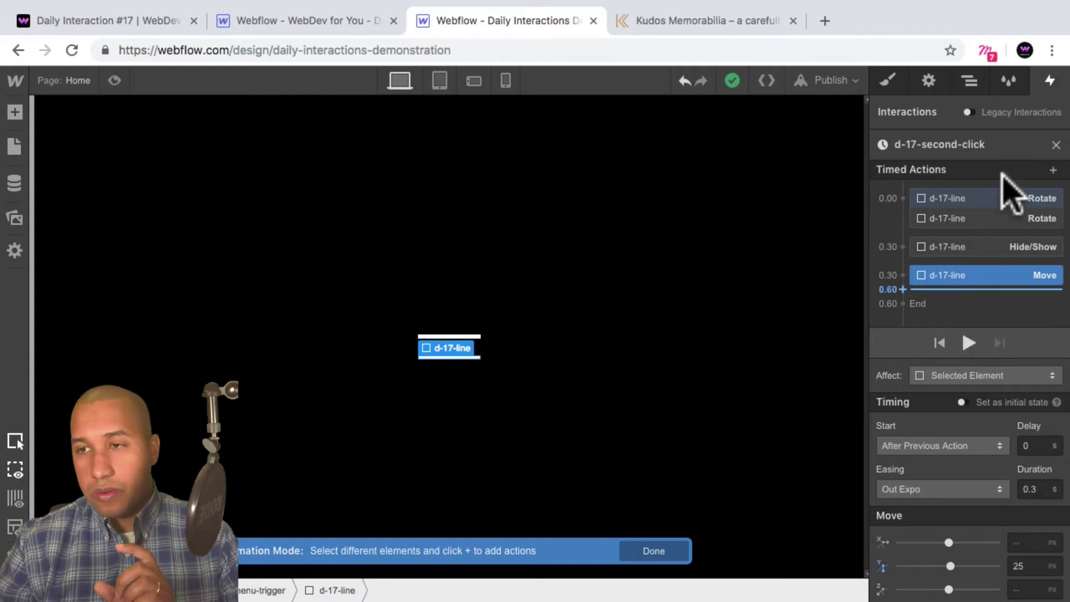
left_click(969, 81)
left_click(956, 221)
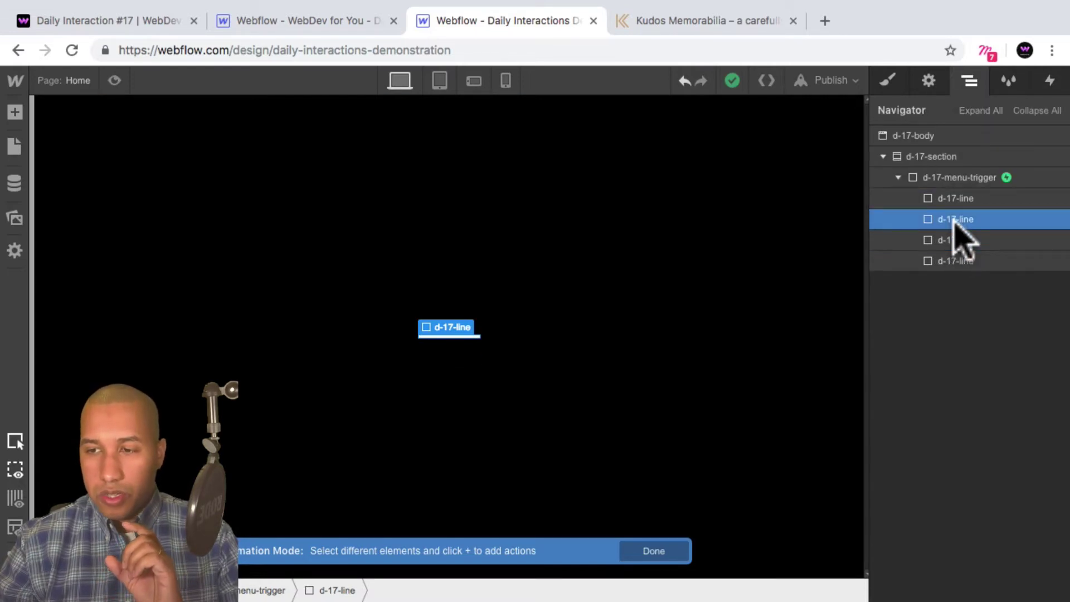
left_click(1051, 81)
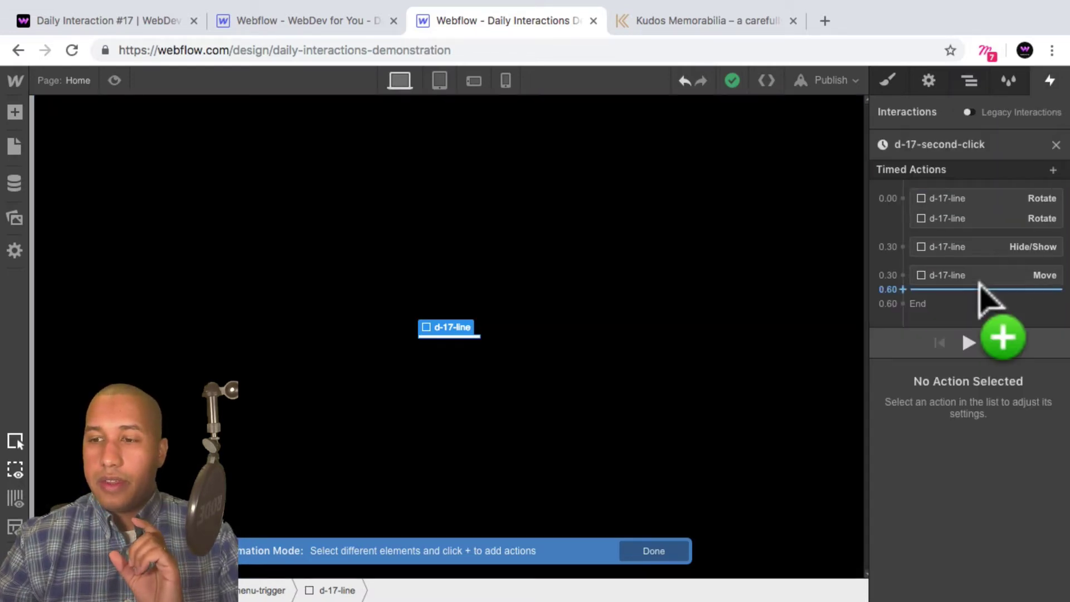
left_click(982, 291)
left_click(948, 556)
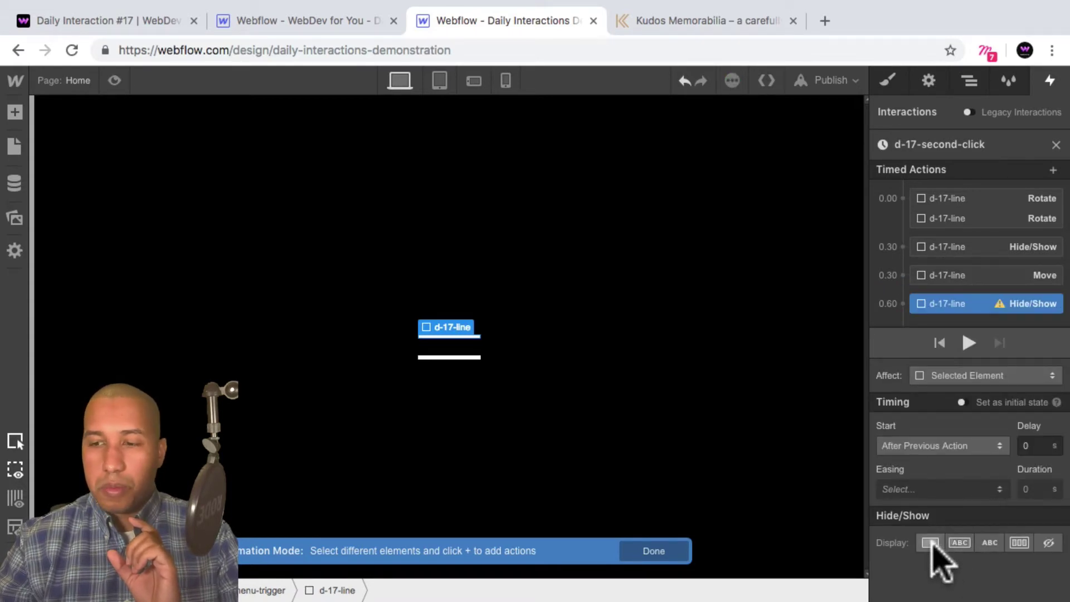
left_click(930, 542)
Step: Add a Move action for the second d-17-line after its Hide/Show action and set Y to 0 px
scroll(953, 304, "down", 1)
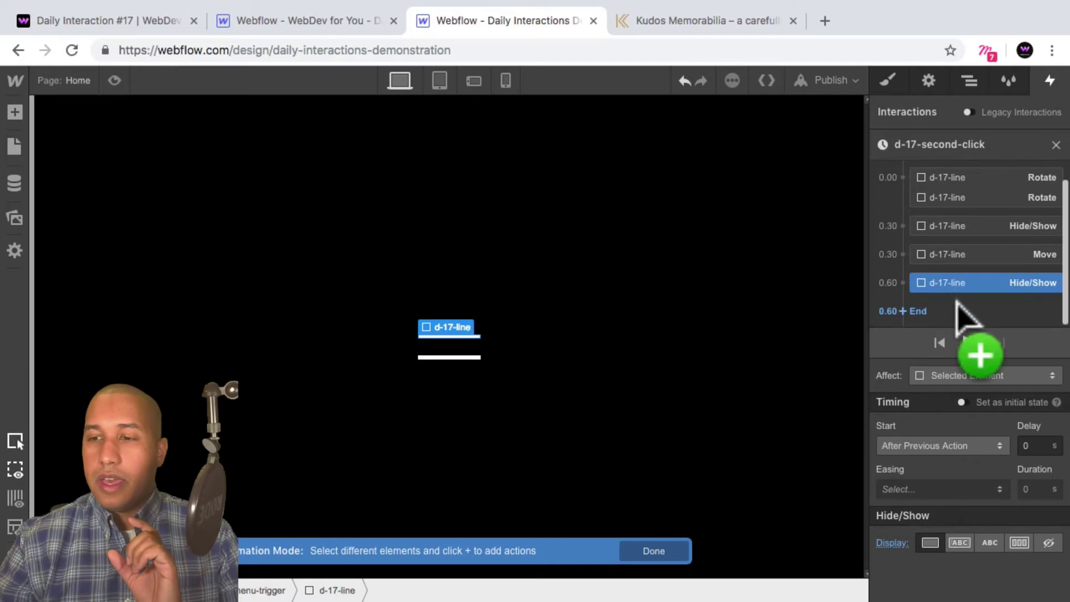
left_click(959, 296)
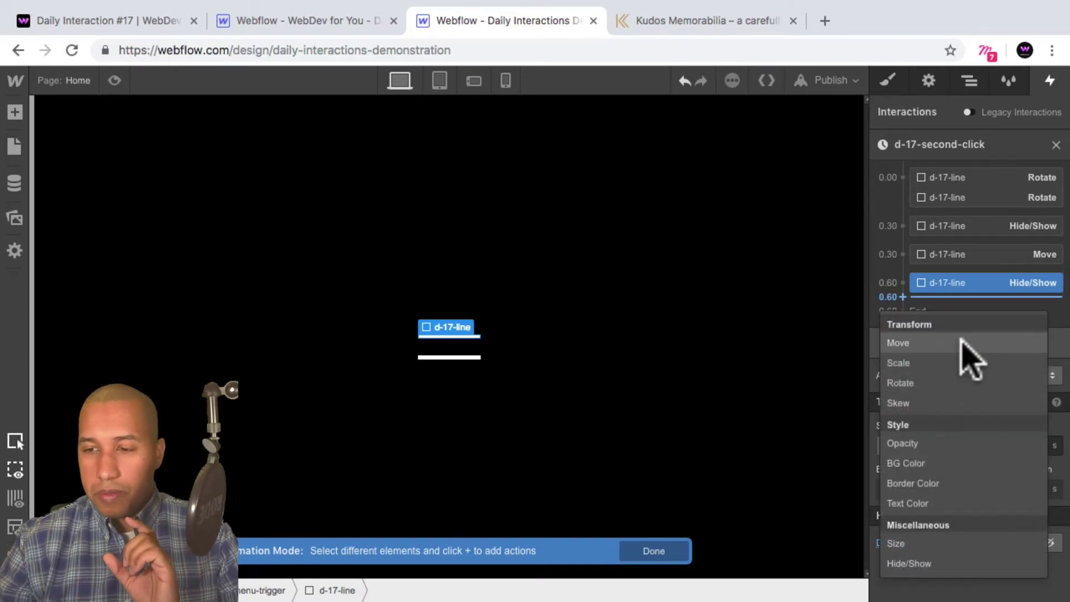
left_click(967, 353)
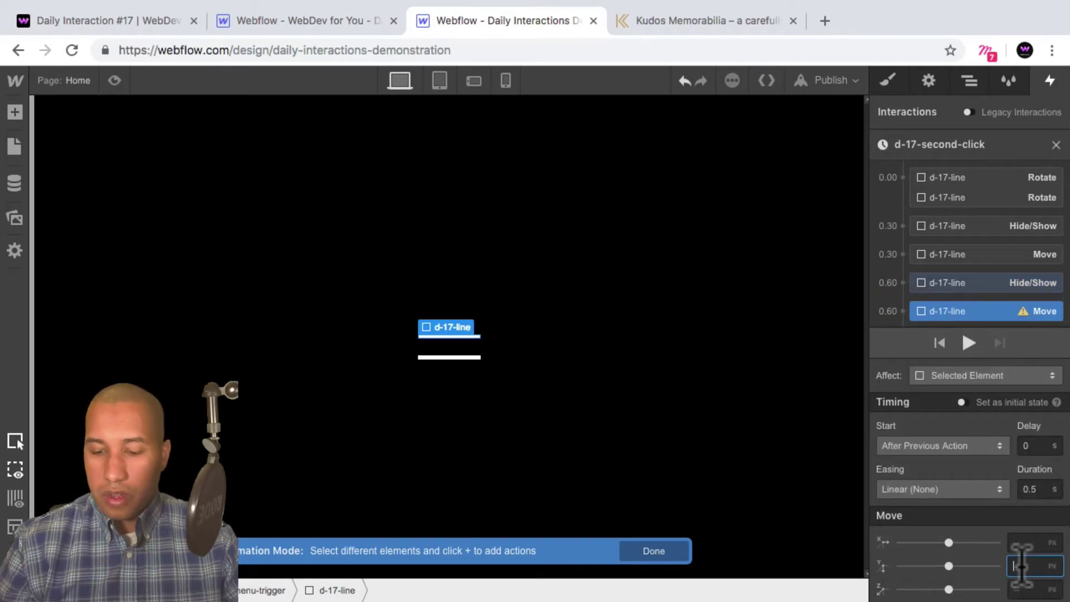
type("0%")
key("Return")
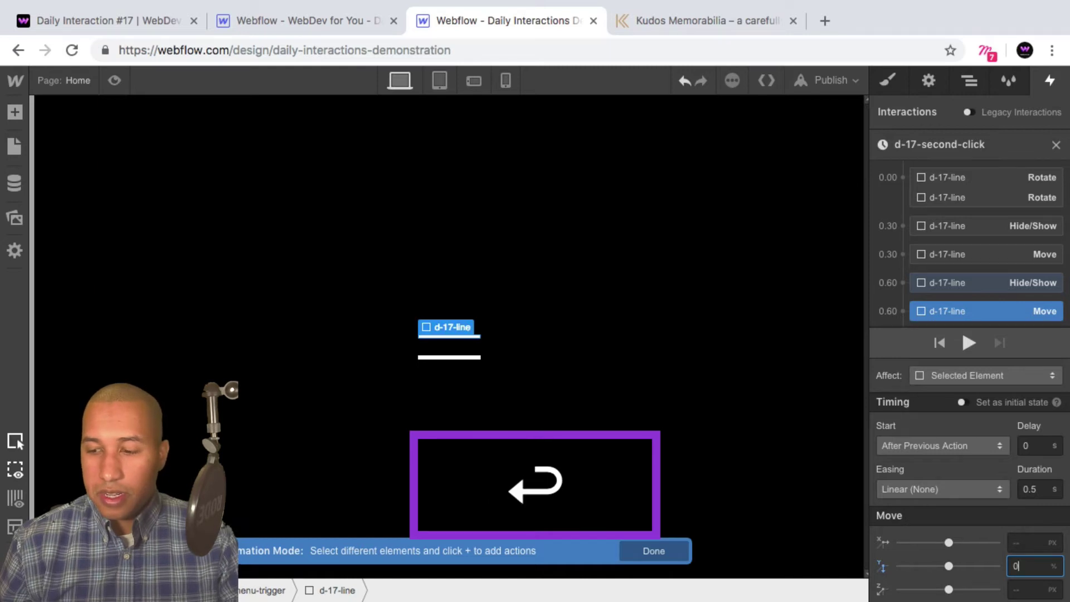
key("BackSpace")
type("0")
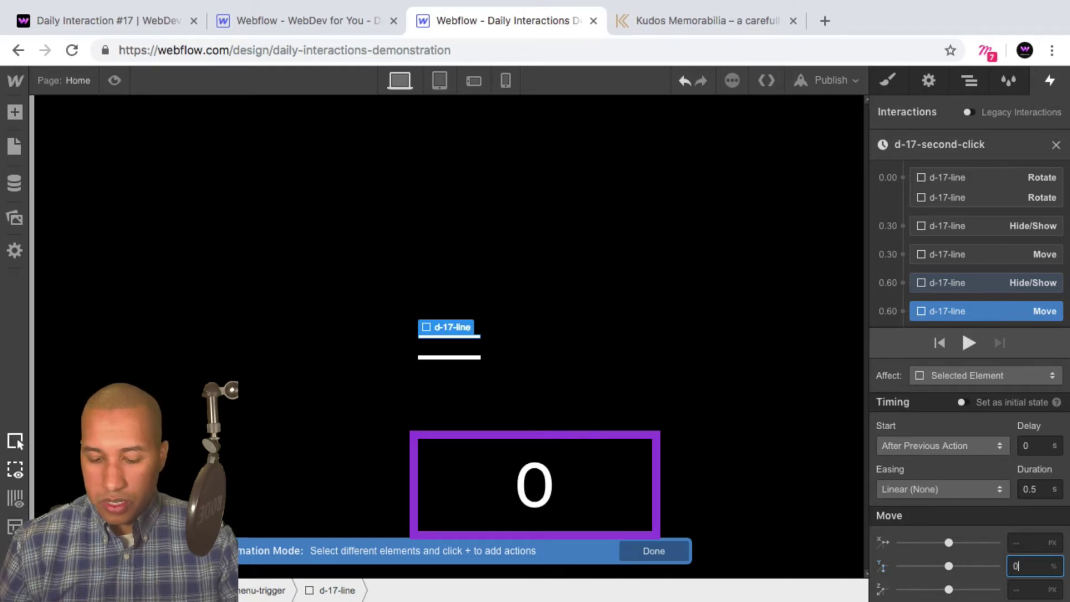
Step: Give the second line's Move action Out Expo easing and a 0.3 s duration
left_click(948, 490)
scroll(948, 440, "down", 1)
left_click(929, 518)
left_click(1038, 489)
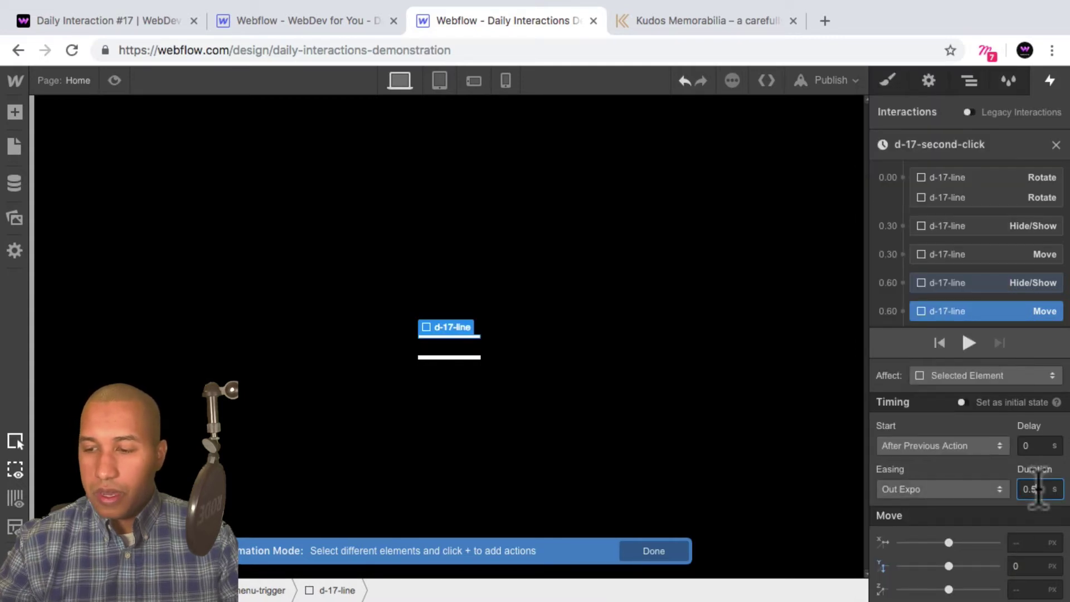
key("BackSpace")
type("3")
key("Return")
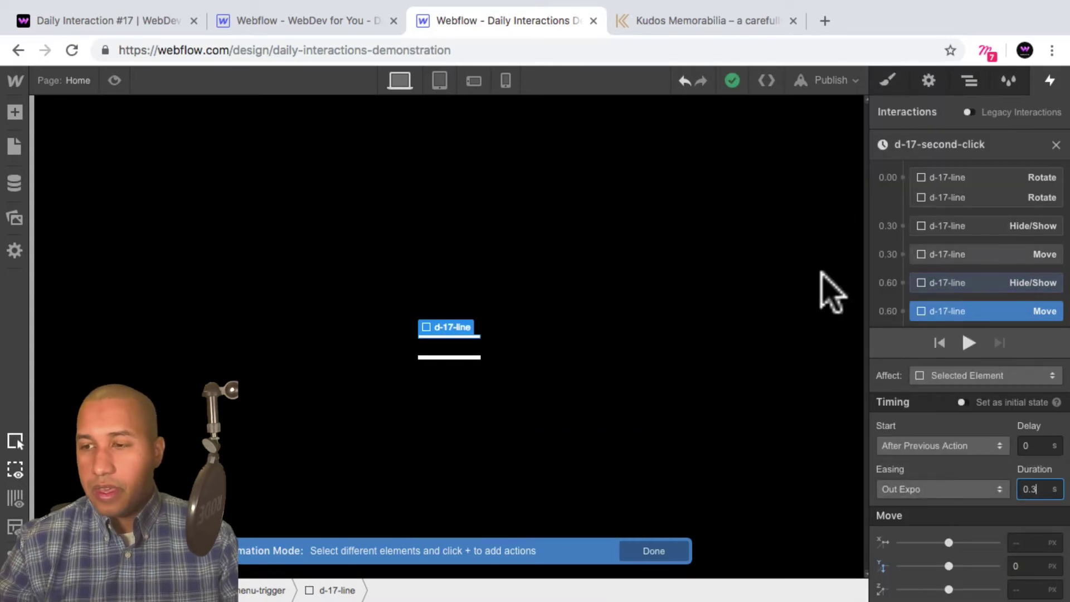
Step: Preview the menu icon's click animations with the second line's actions added and return to the timeline
left_click(114, 80)
left_click(540, 342)
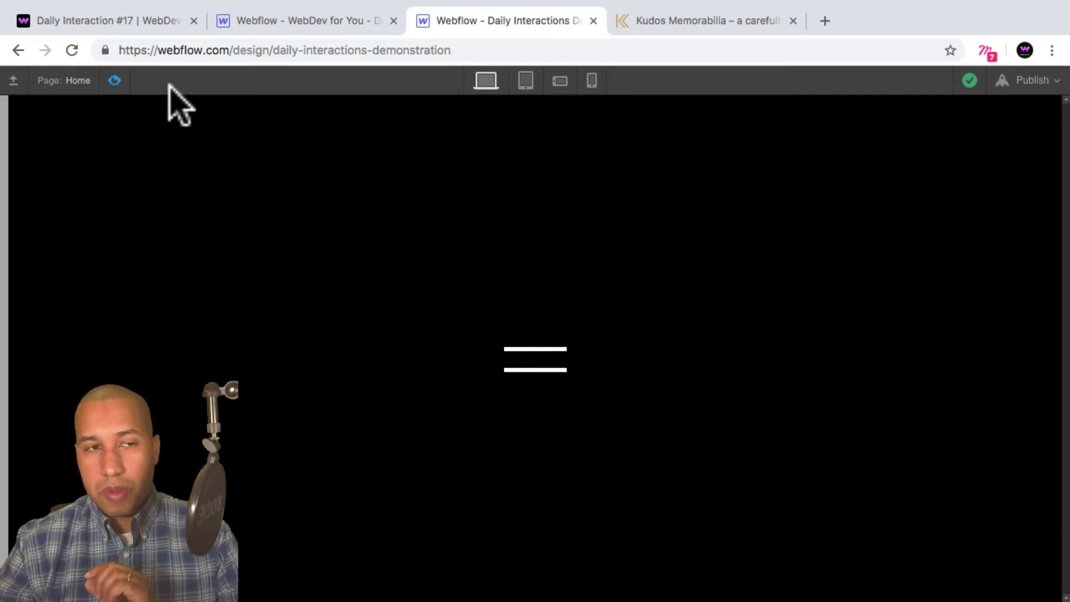
left_click(115, 80)
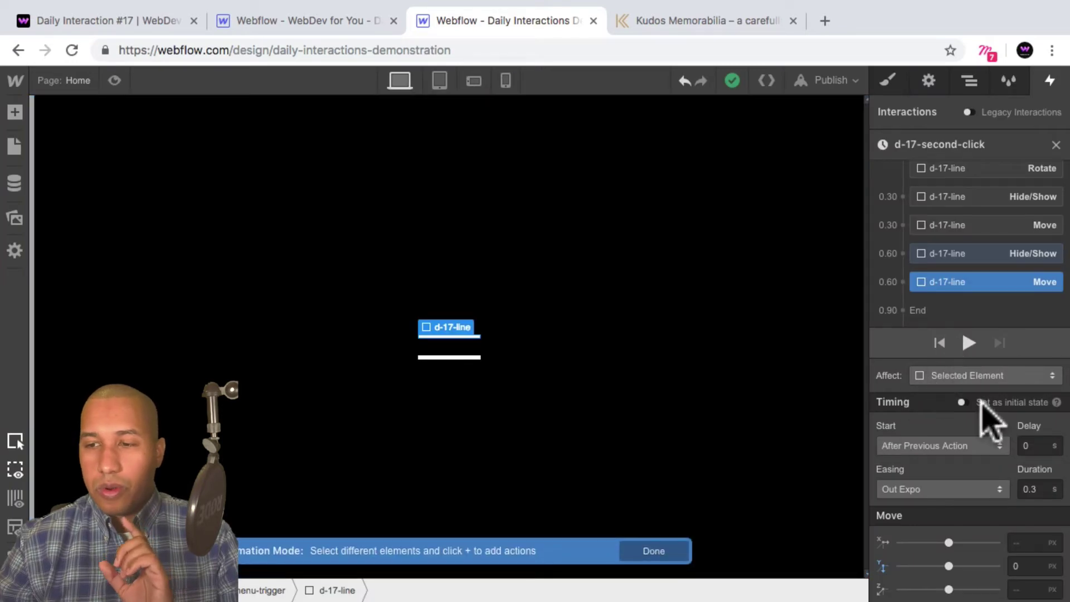
Step: Add a Hide/Show action for the first d-17-line after the second line's Move action and set its display to Block
left_click(970, 81)
left_click(964, 199)
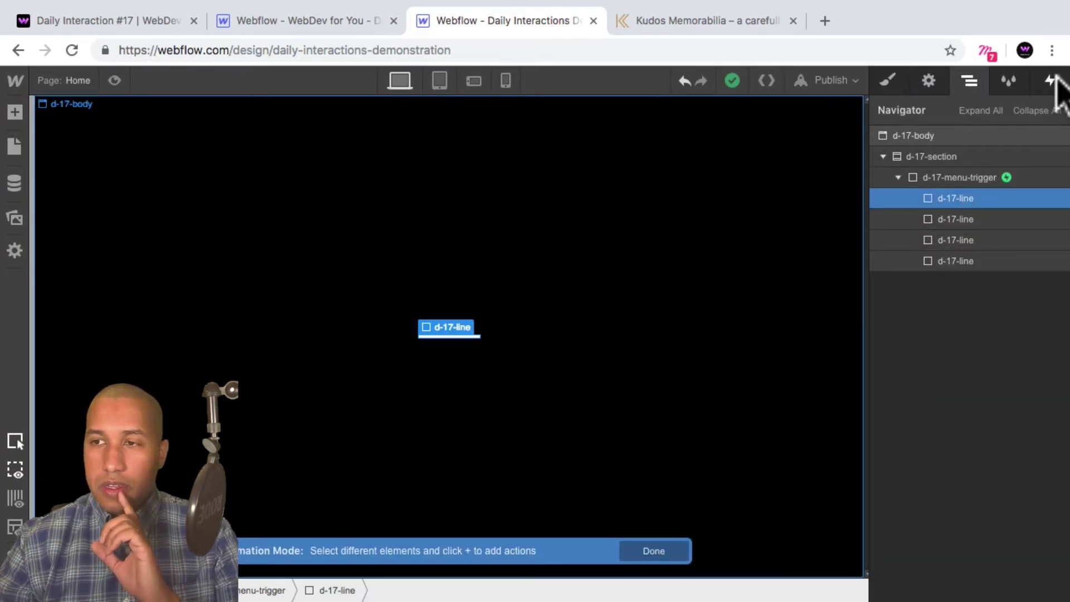
key("h")
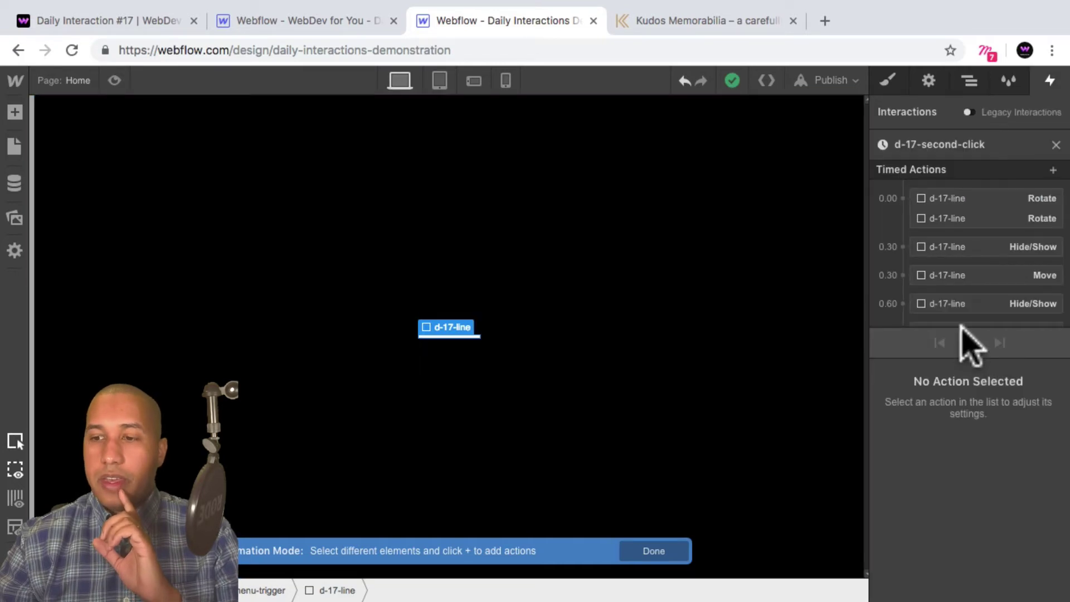
scroll(965, 334, "down", 2)
left_click(965, 303)
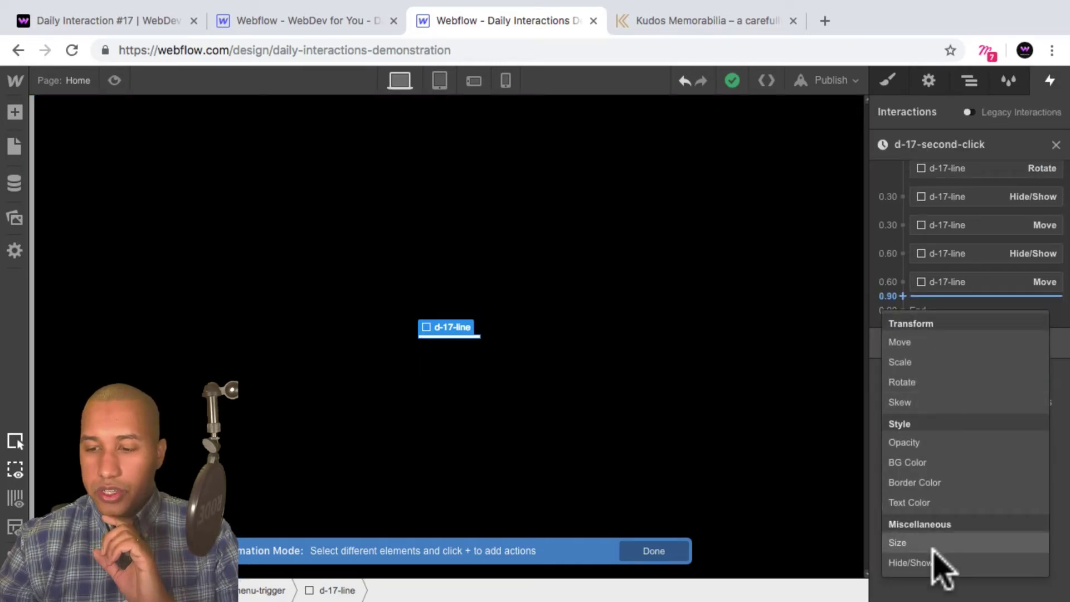
left_click(937, 562)
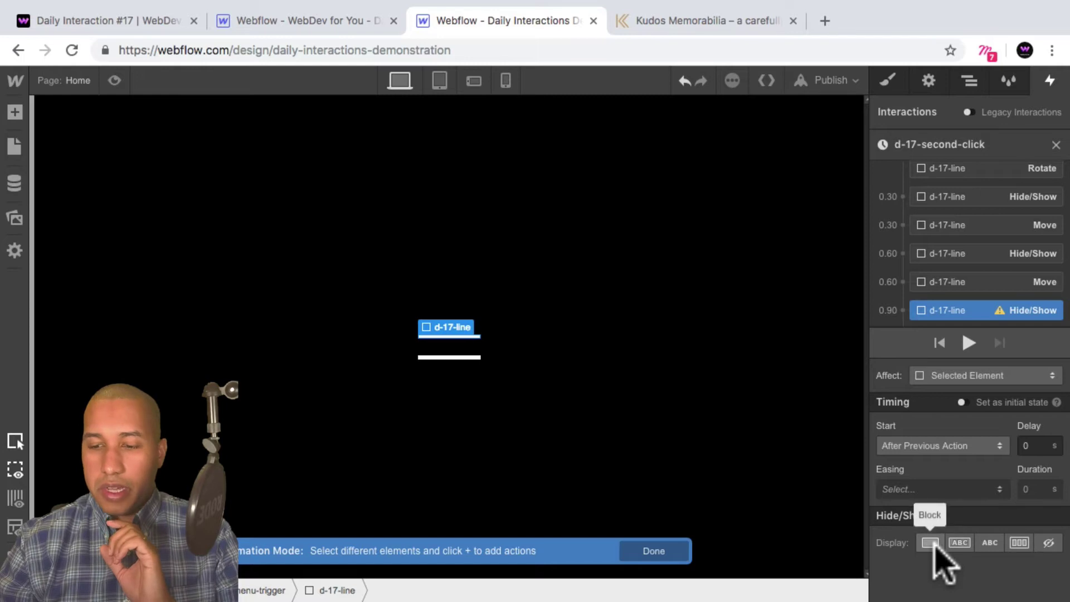
left_click(930, 543)
Step: Add a Move action for the first d-17-line after its Hide/Show action and set Y to -25 px
scroll(977, 337, "down", 1)
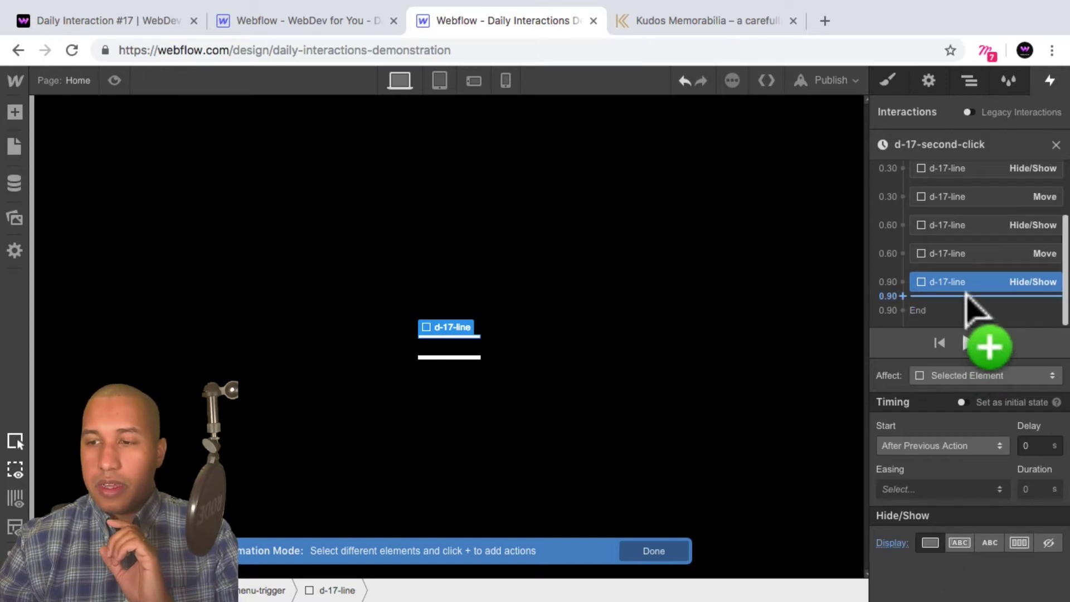
left_click(967, 295)
left_click(948, 340)
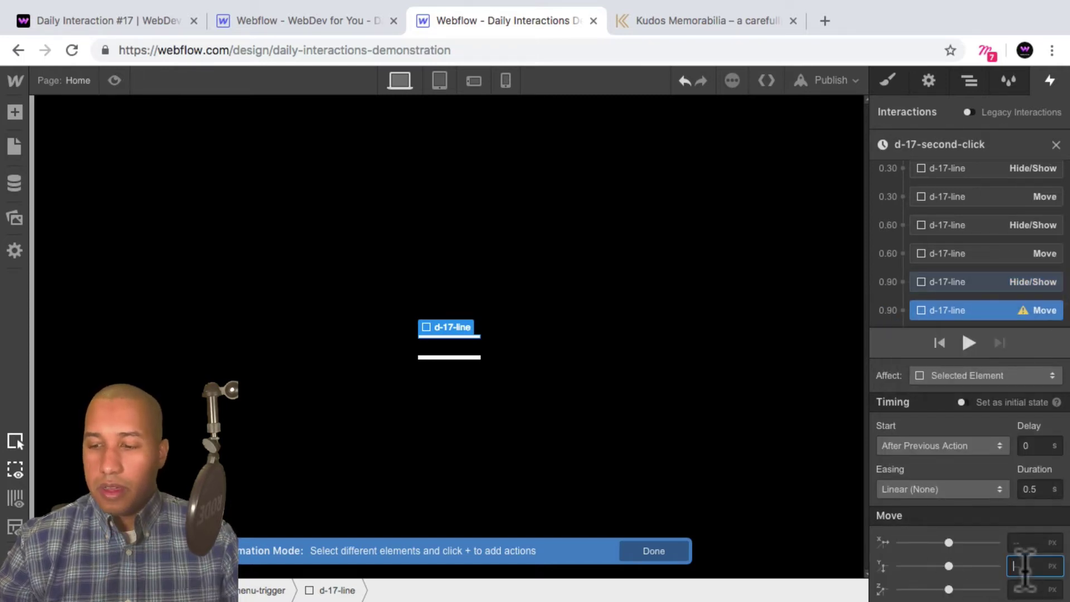
type("-25")
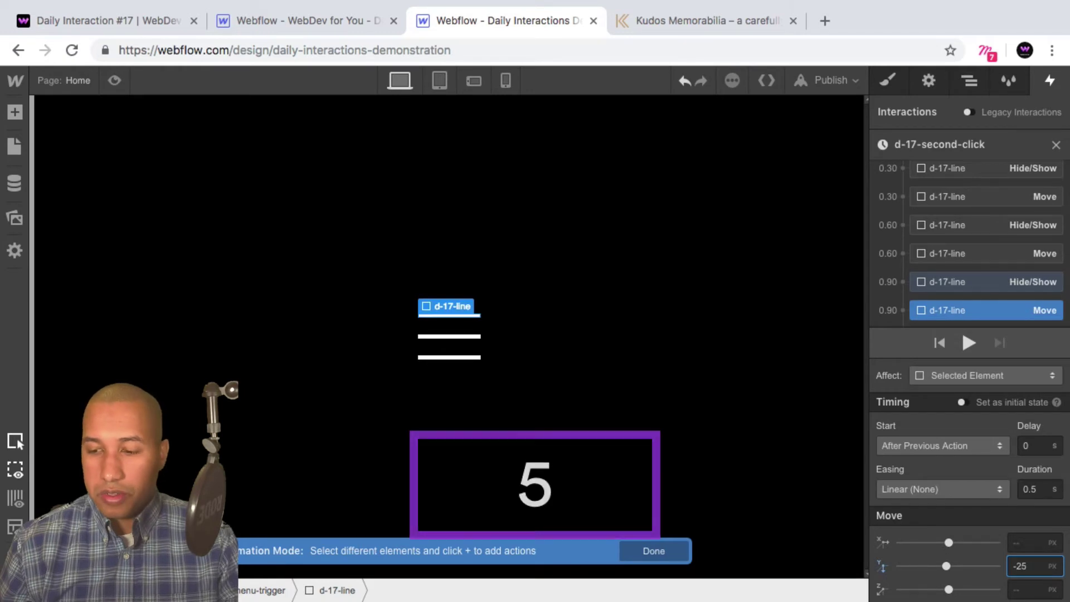
key("Return")
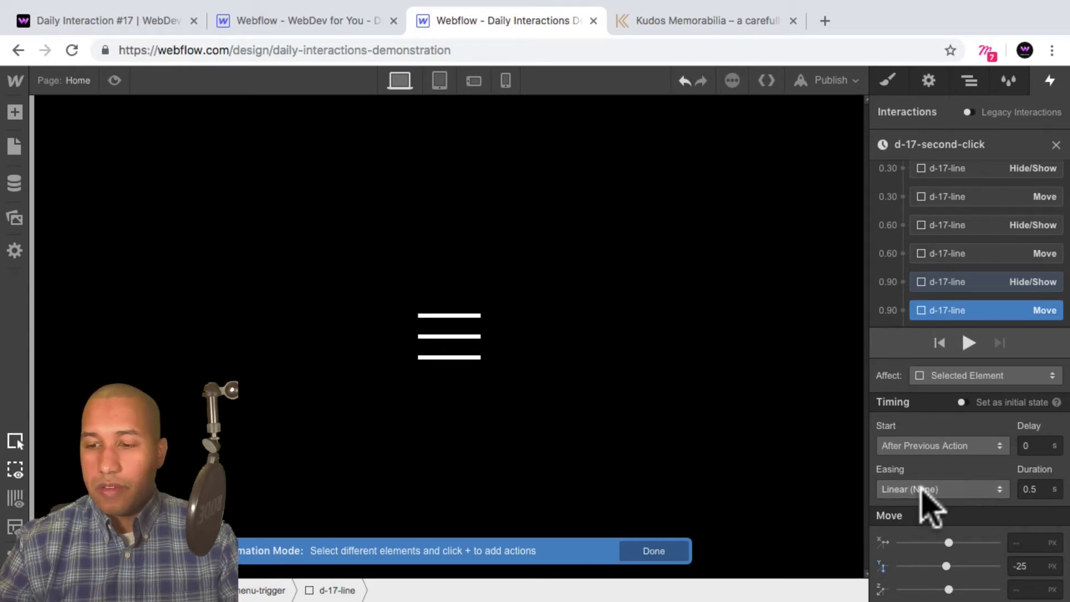
Step: Give the first line's Move action Out Expo easing and a 0.3 s duration
left_click(928, 491)
left_click(927, 521)
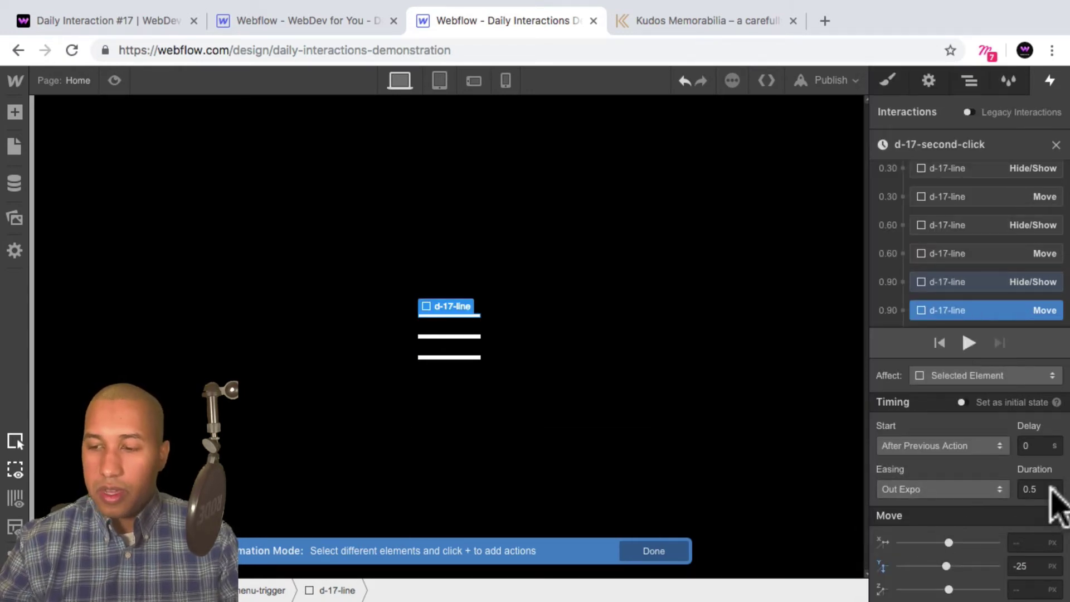
key("Return")
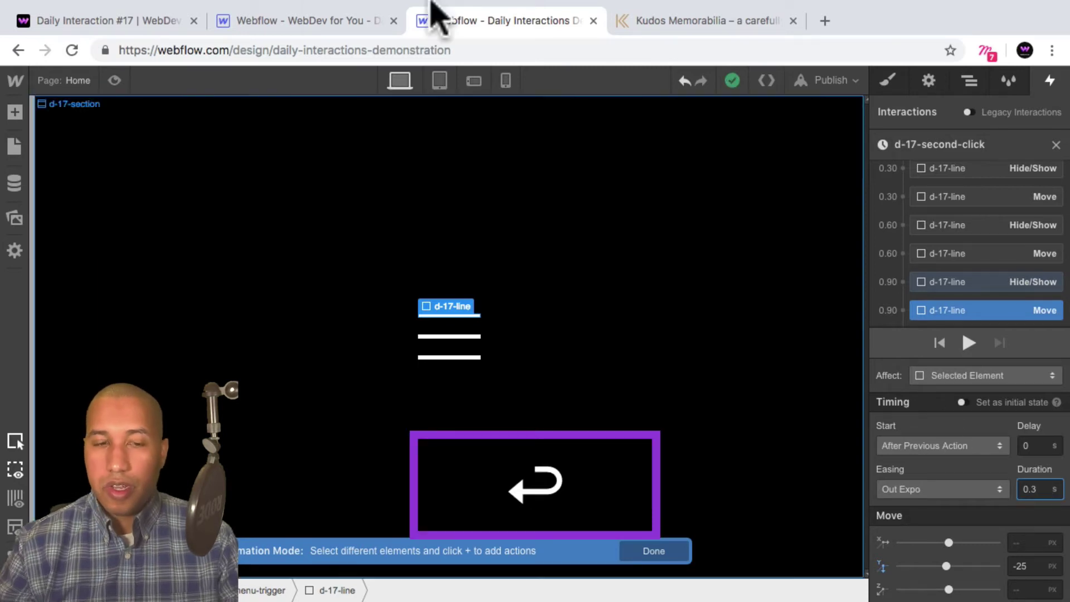
Step: Preview the menu icon's first-click and second-click animations with the first line's actions added, and return to the timeline
left_click(114, 81)
left_click(541, 342)
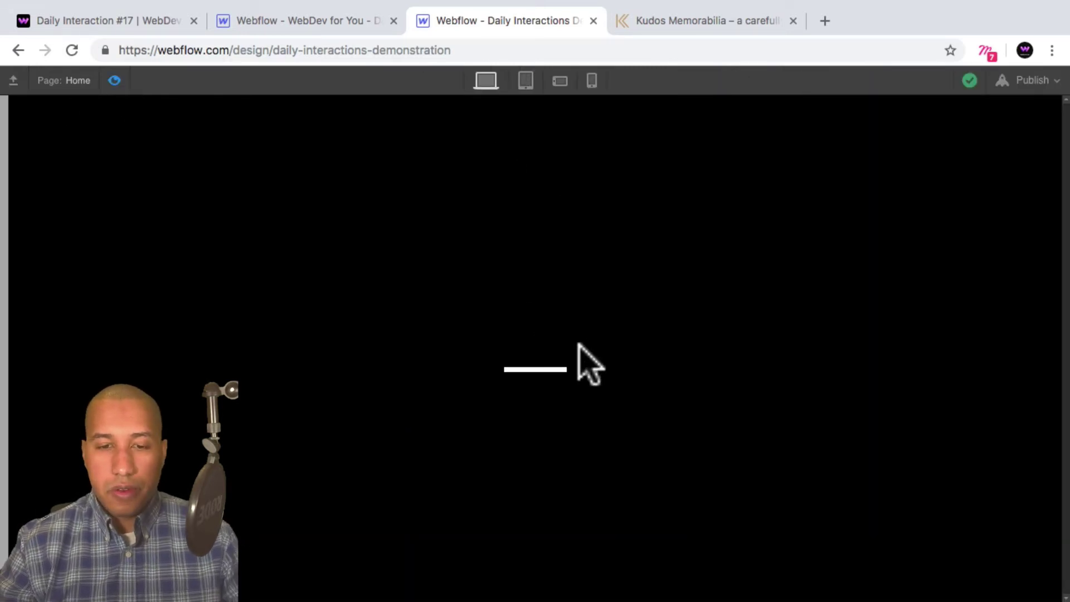
left_click(540, 350)
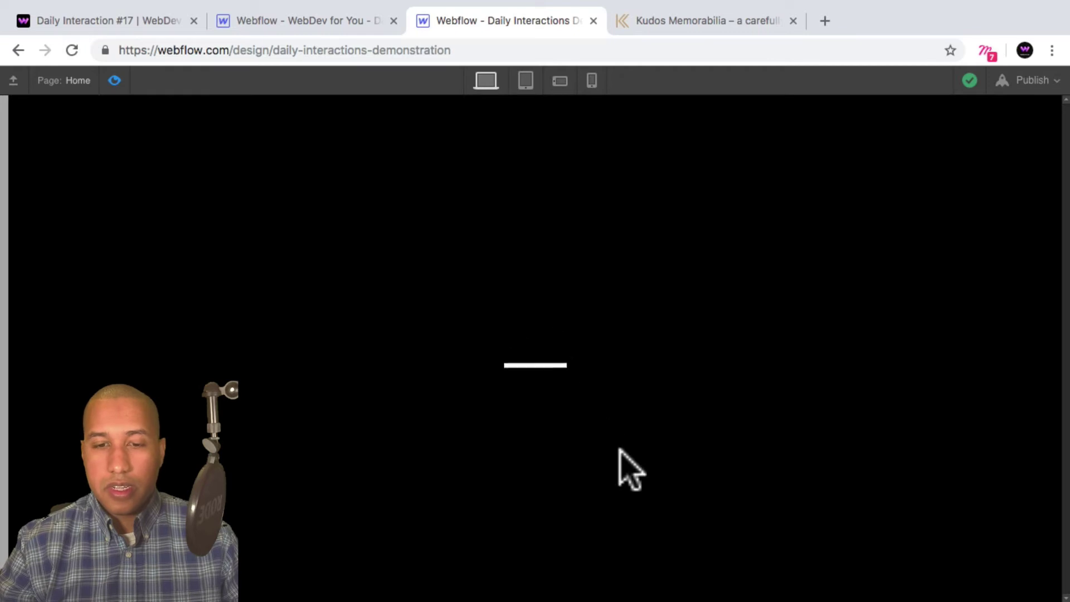
left_click(115, 80)
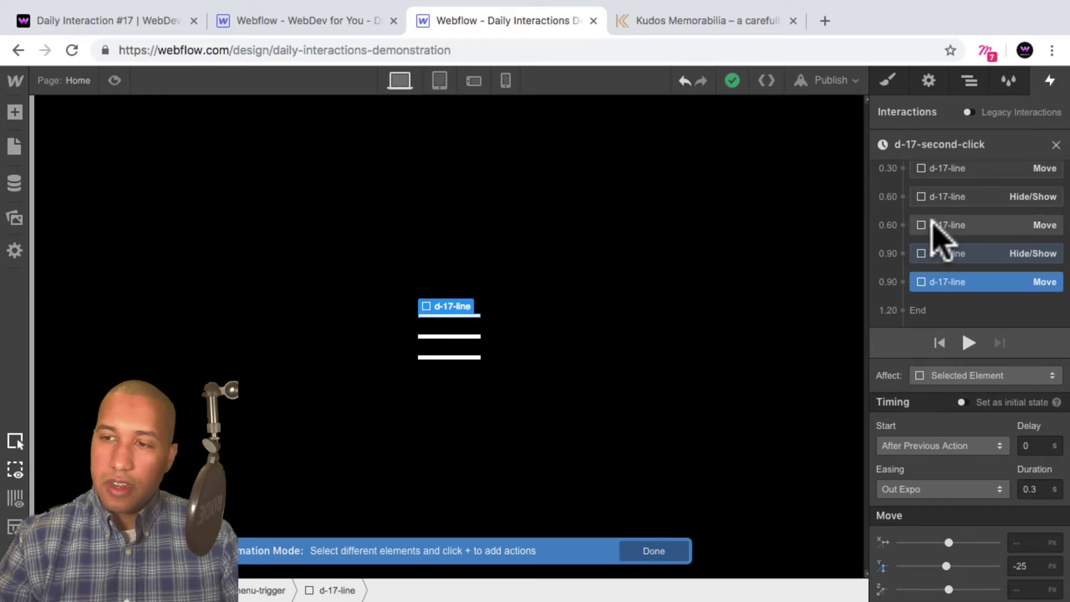
Step: Review the d-17-second-click timed actions in order, from the two Rotate actions through each line's Hide/Show and Move actions
scroll(946, 223, "up", 3)
left_click(955, 198)
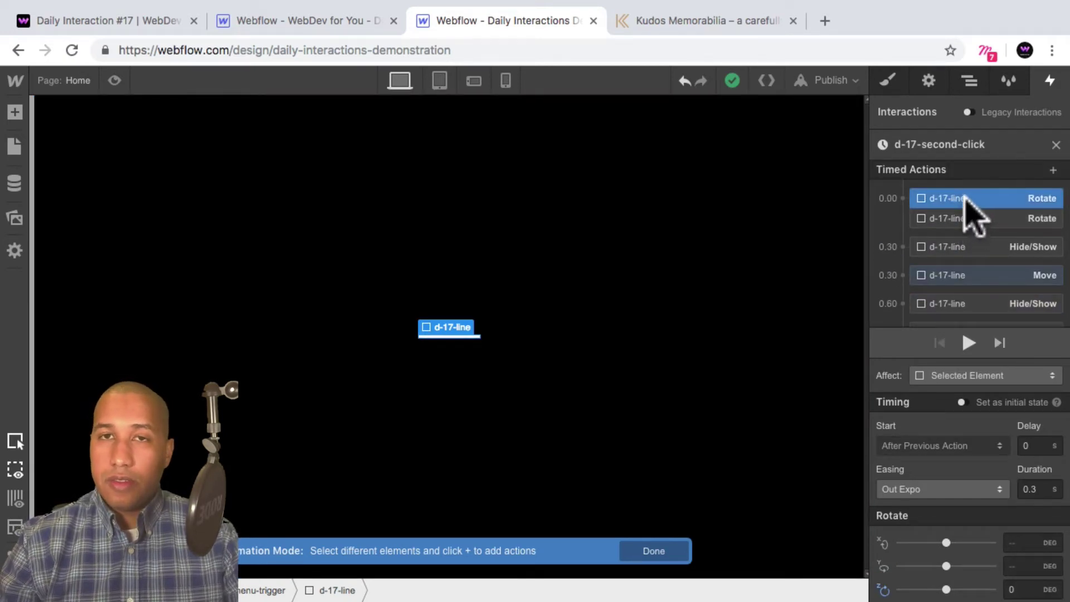
left_click(970, 218)
left_click(967, 200)
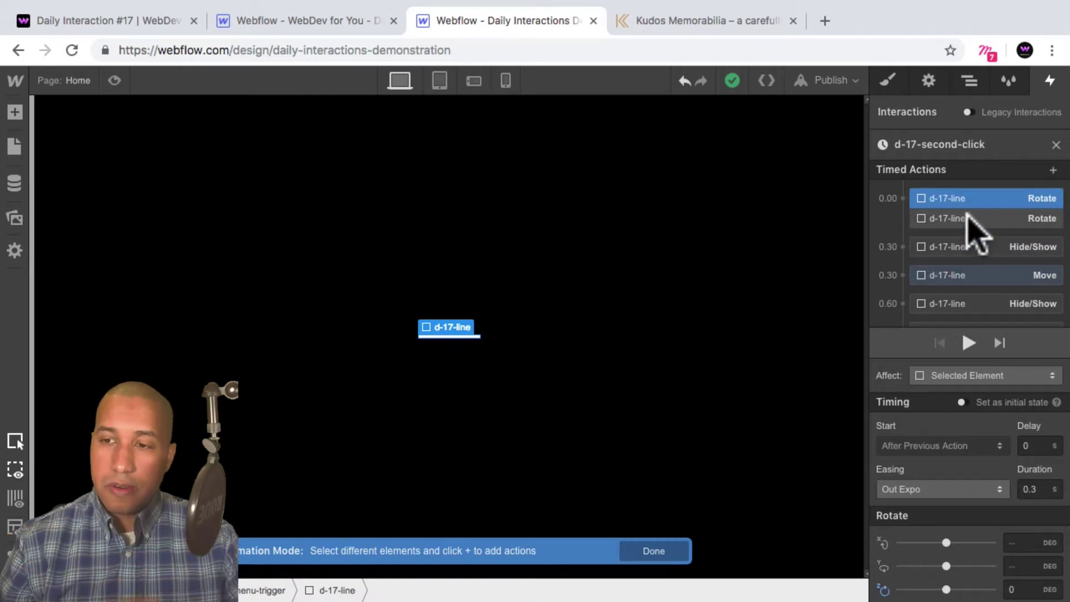
left_click(969, 247)
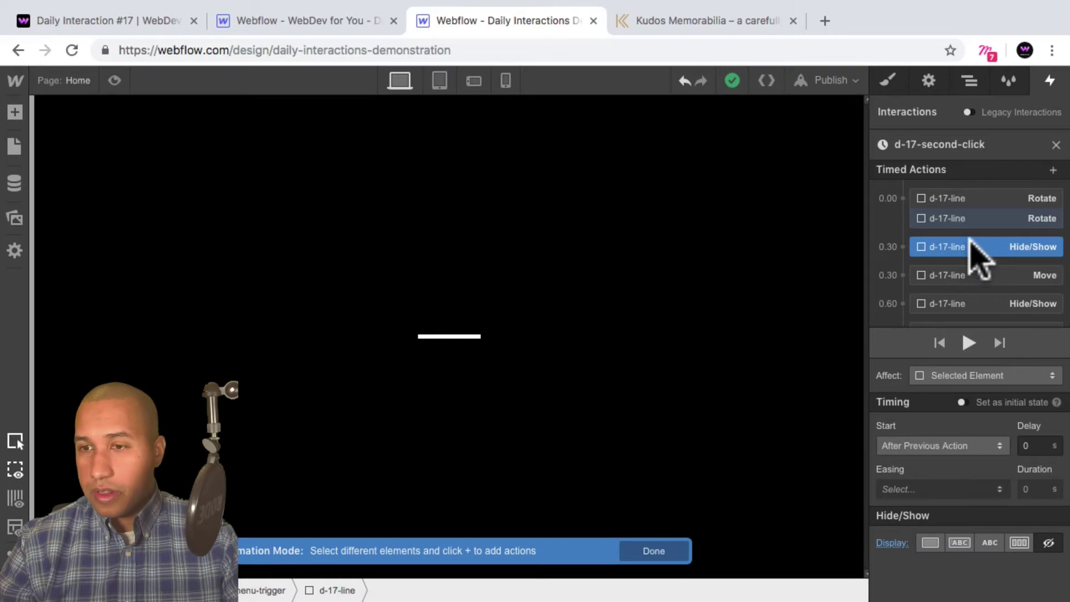
left_click(967, 275)
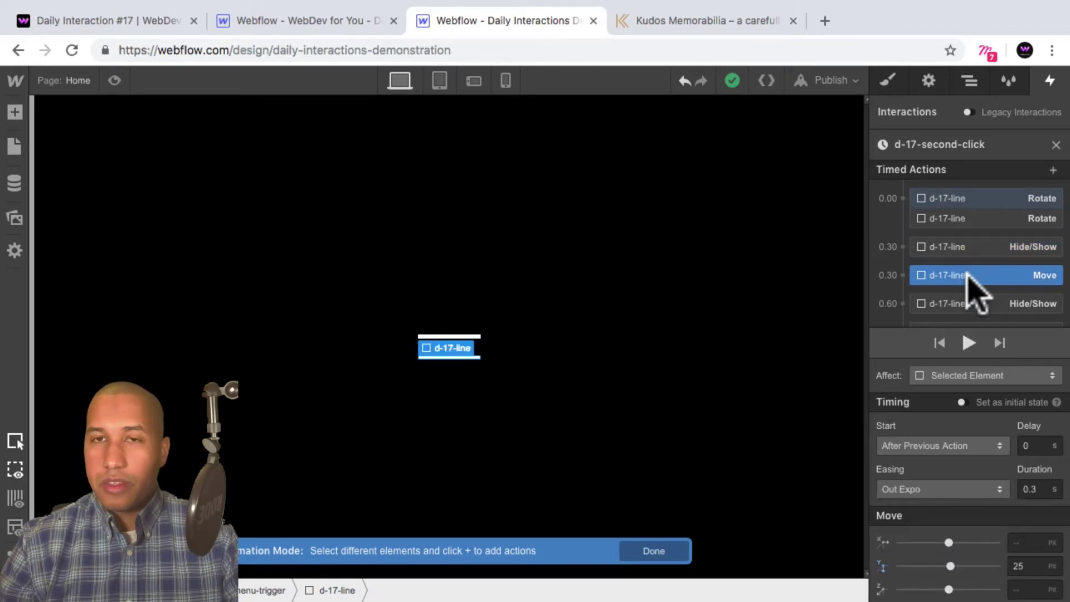
scroll(973, 282, "down", 1)
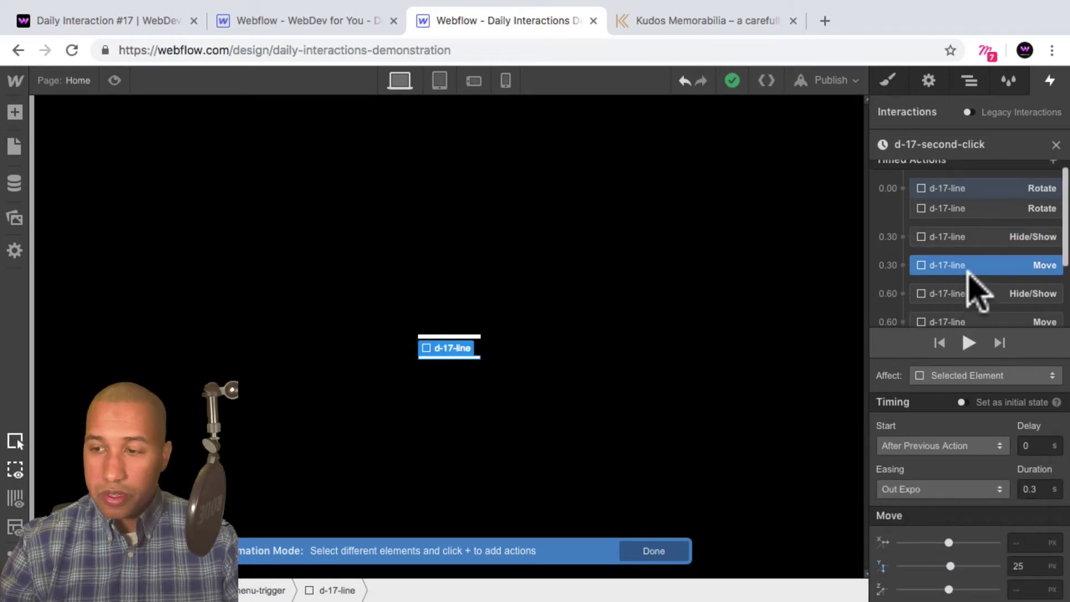
left_click(981, 284)
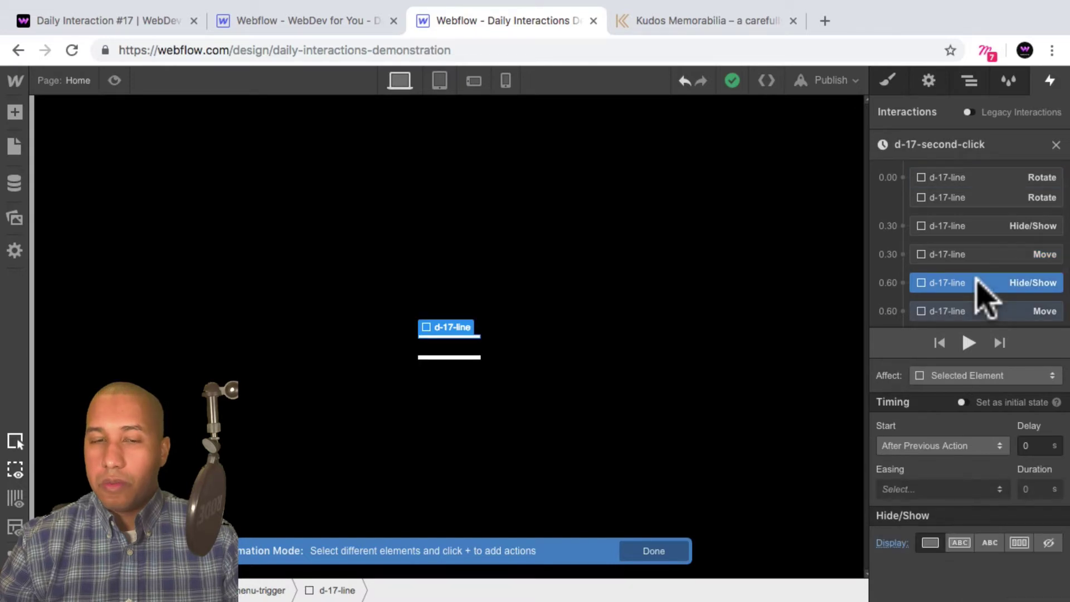
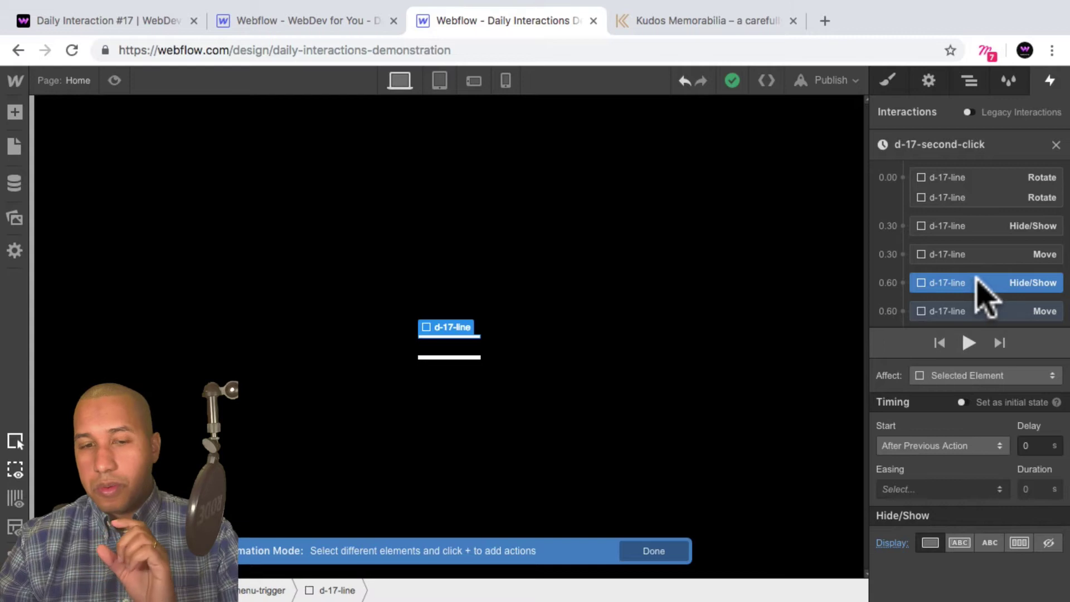
scroll(976, 280, "down", 1)
left_click(976, 288)
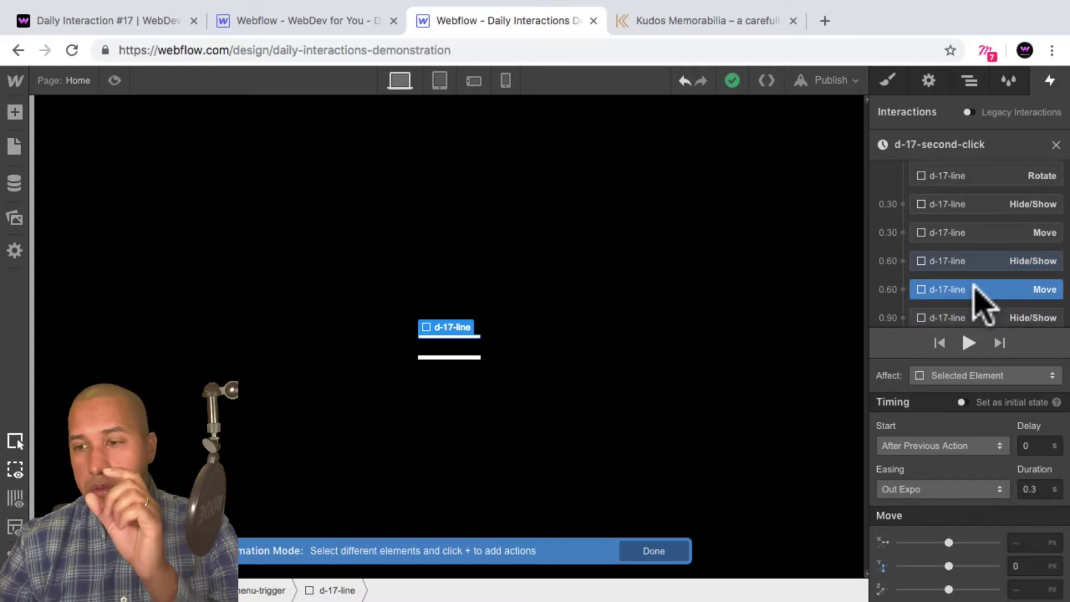
scroll(977, 295, "down", 1)
left_click(976, 296)
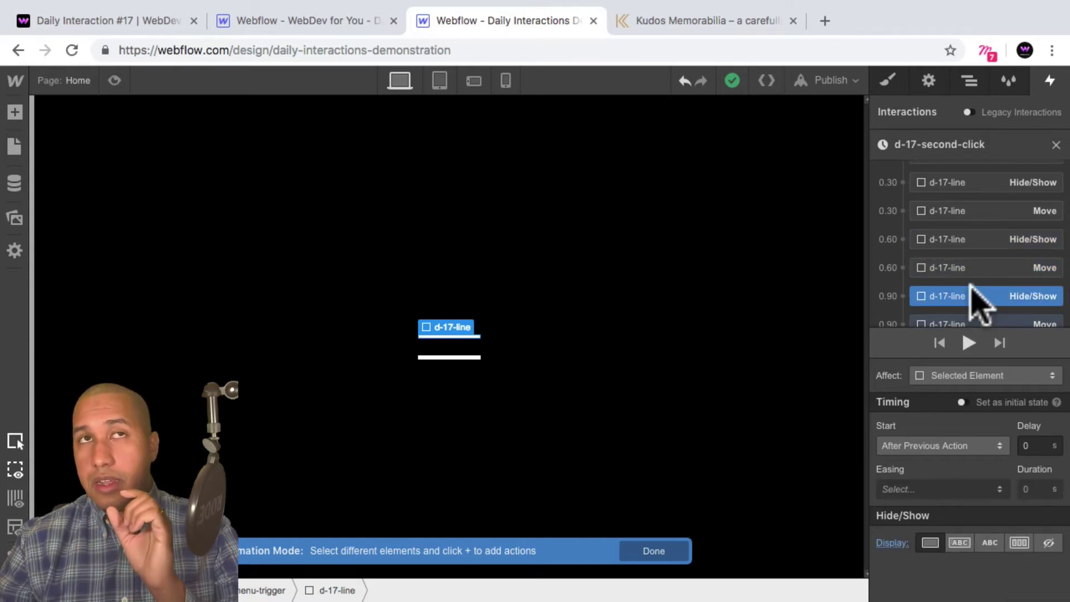
mouse_move(973, 290)
left_mouse_down()
mouse_move(997, 330)
mouse_move(970, 272)
mouse_move(973, 292)
left_mouse_up()
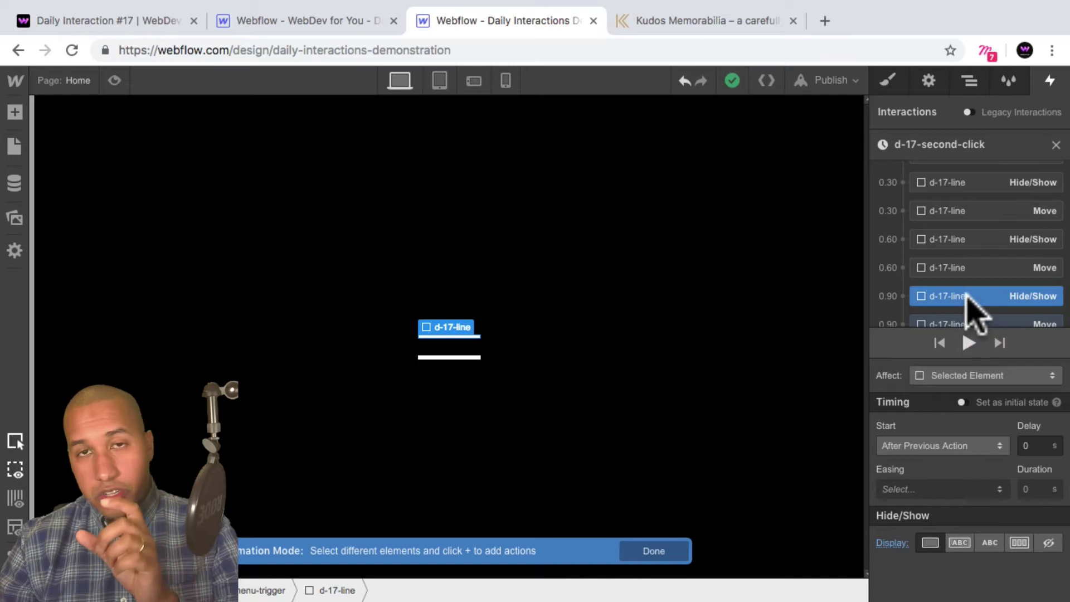
scroll(970, 292, "down", 1)
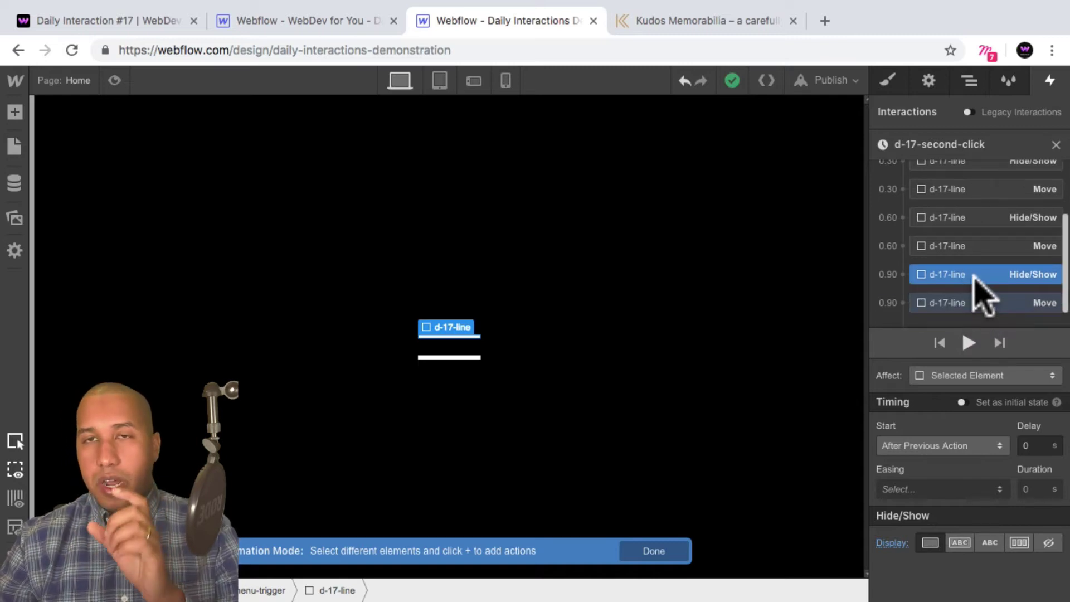
left_click(974, 307)
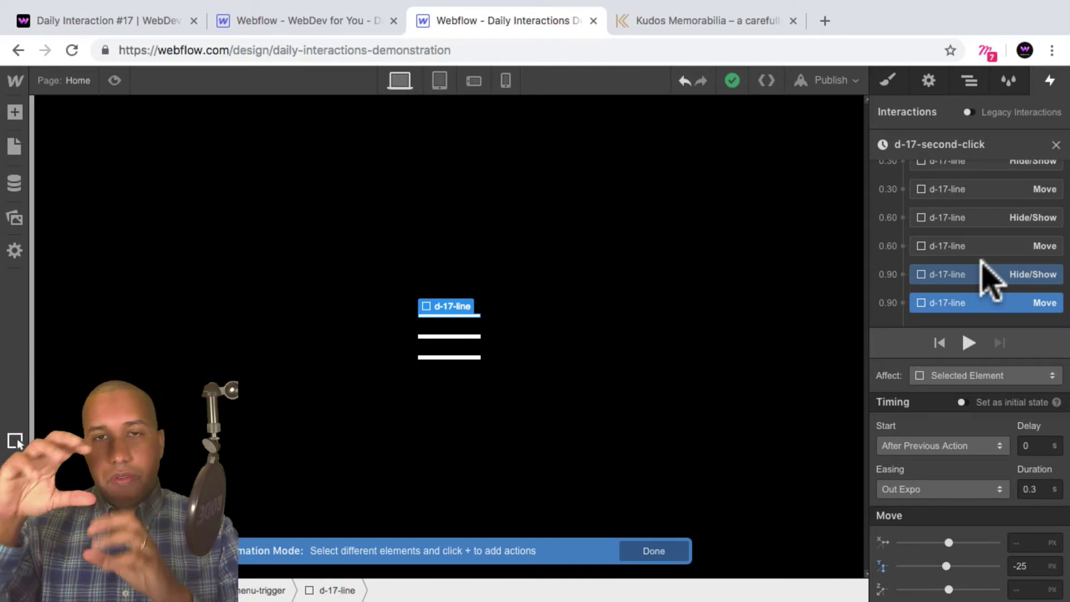
Step: Close the d-17-second-click timeline and preview the finished menu icon, toggling it repeatedly between lines and X, and return to the Designer
left_click(1055, 145)
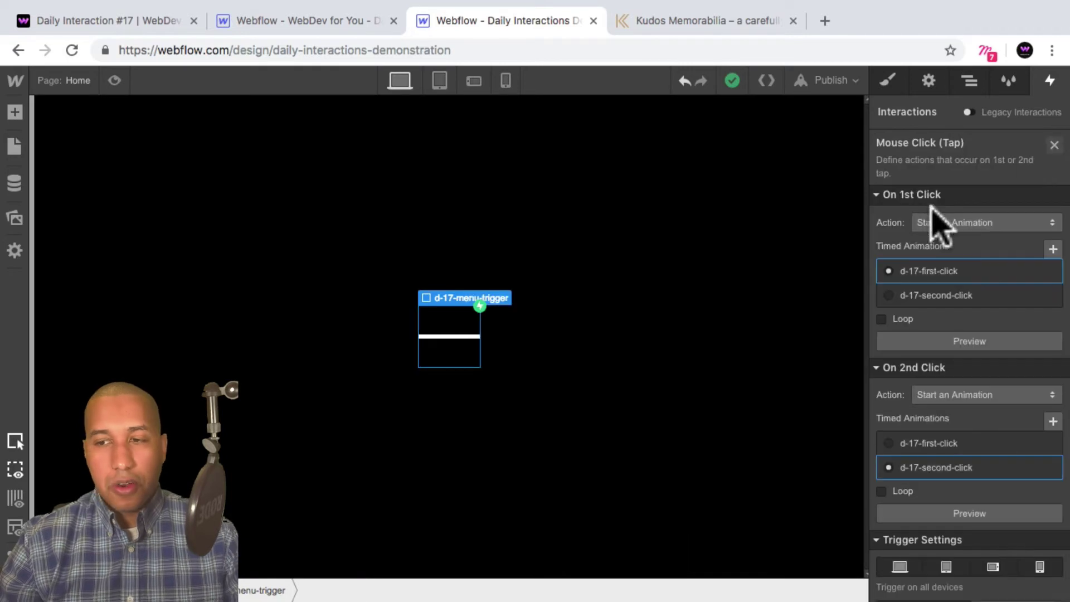
left_click(115, 81)
left_click(549, 368)
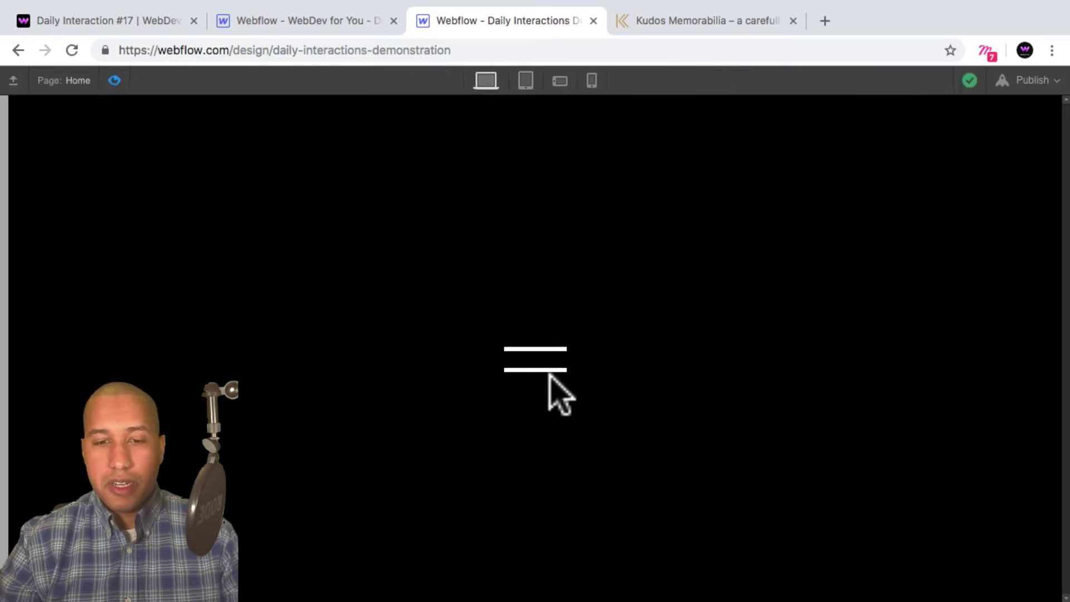
left_click(552, 363)
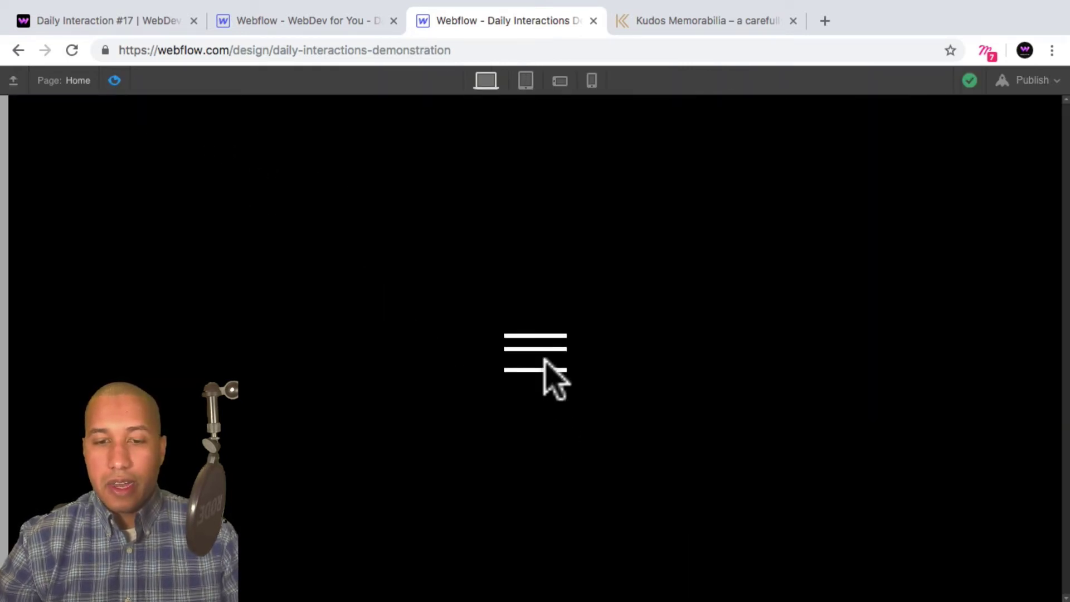
left_click(545, 353)
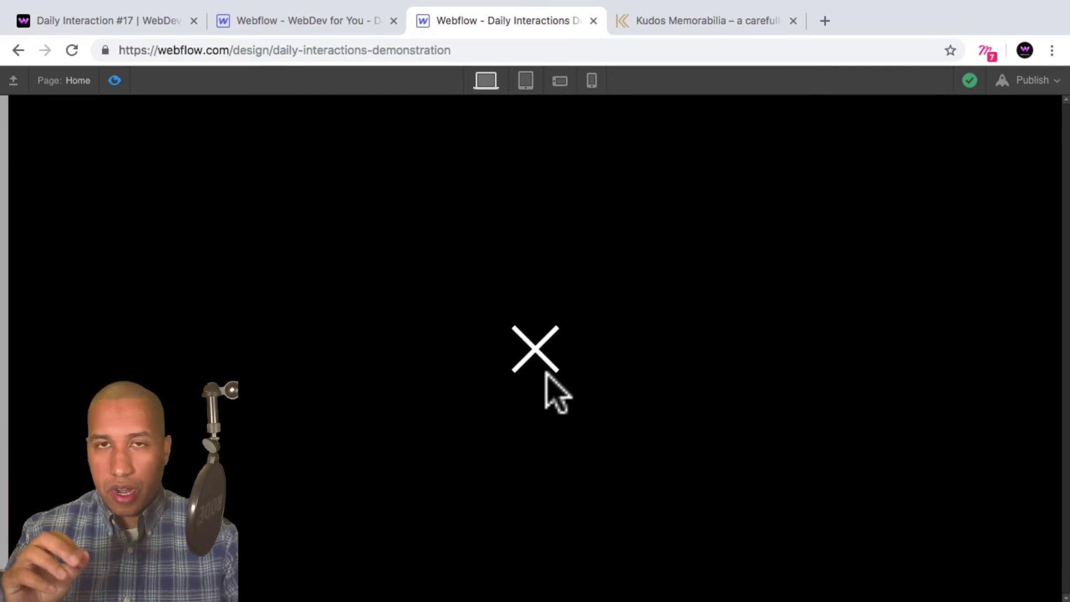
left_click(531, 351)
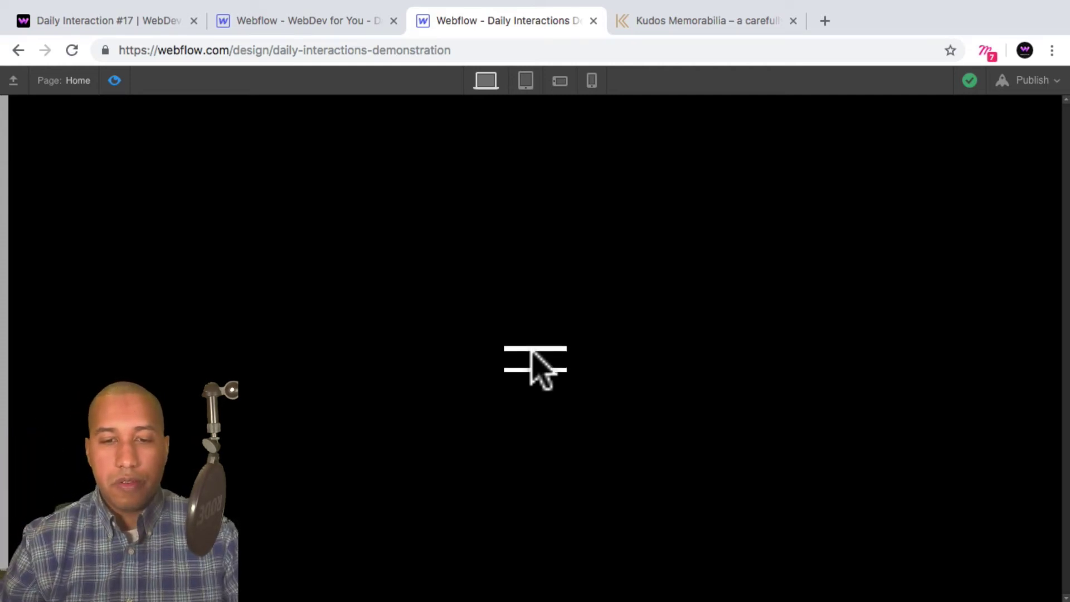
left_click(531, 350)
left_click(539, 358)
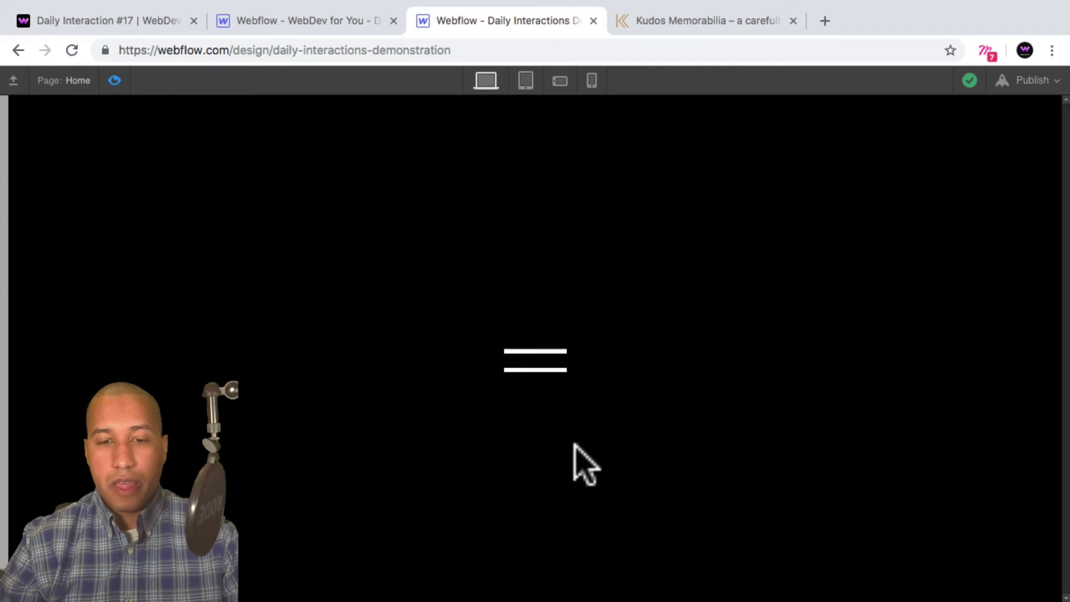
left_click(114, 80)
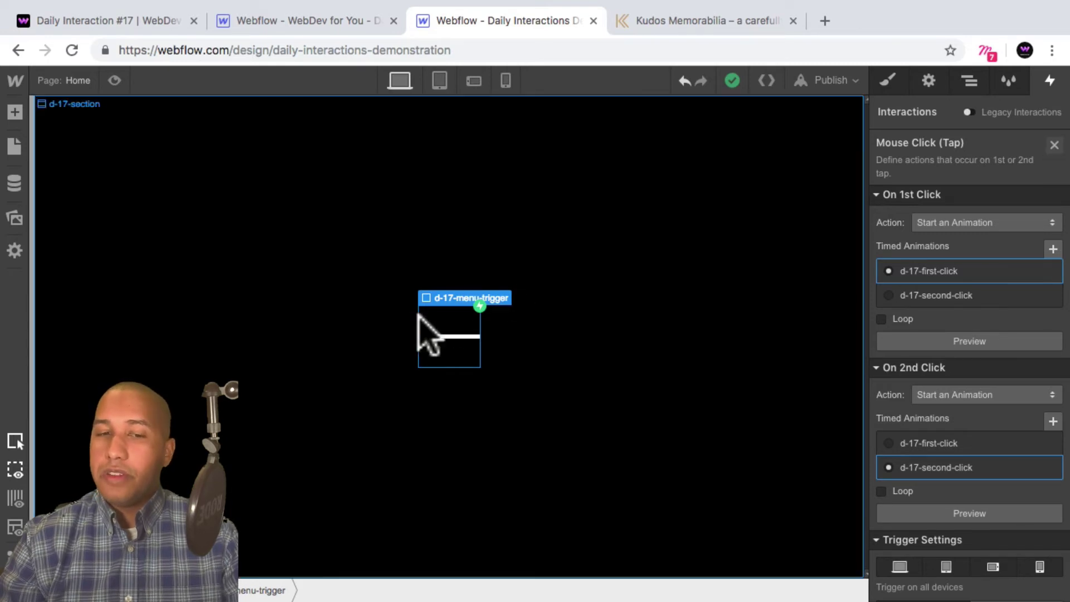
Step: Select d-17-section and add a Div Block inside it
left_click(627, 322)
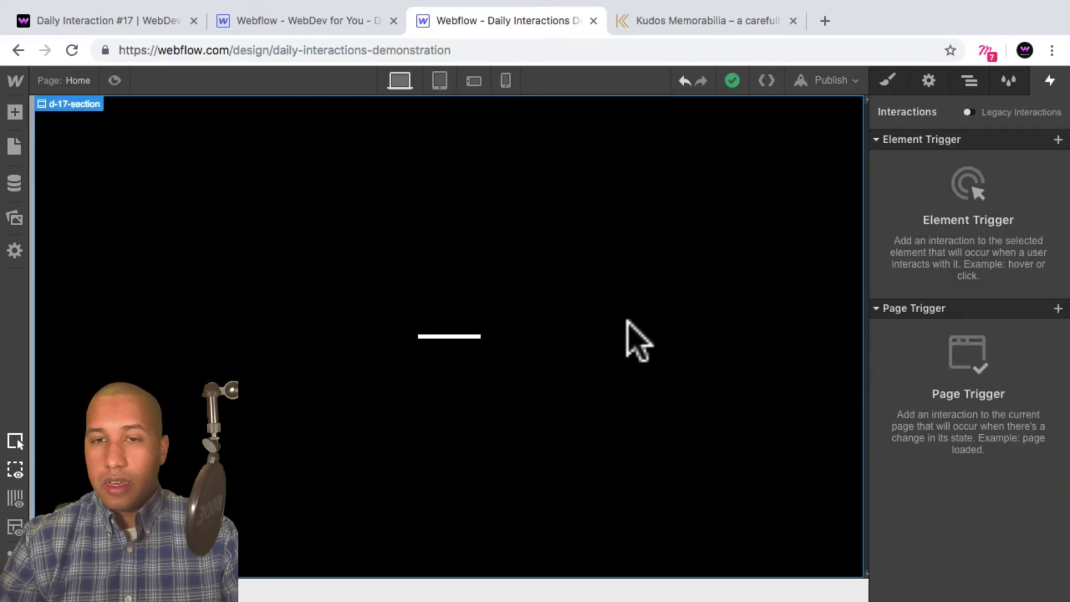
left_click(970, 83)
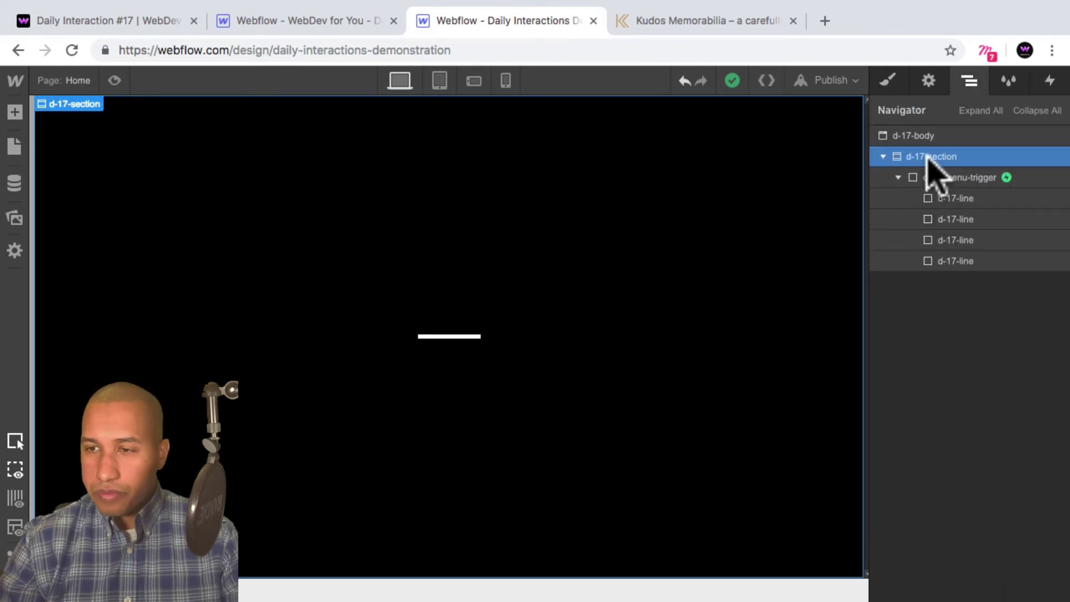
left_click(888, 84)
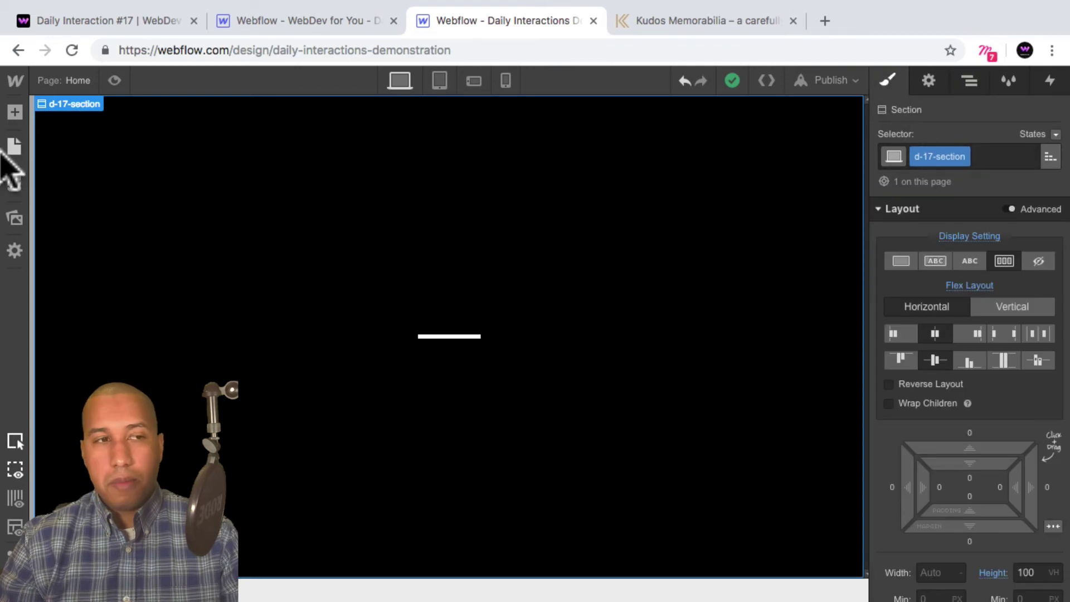
left_click(15, 111)
left_click(62, 332)
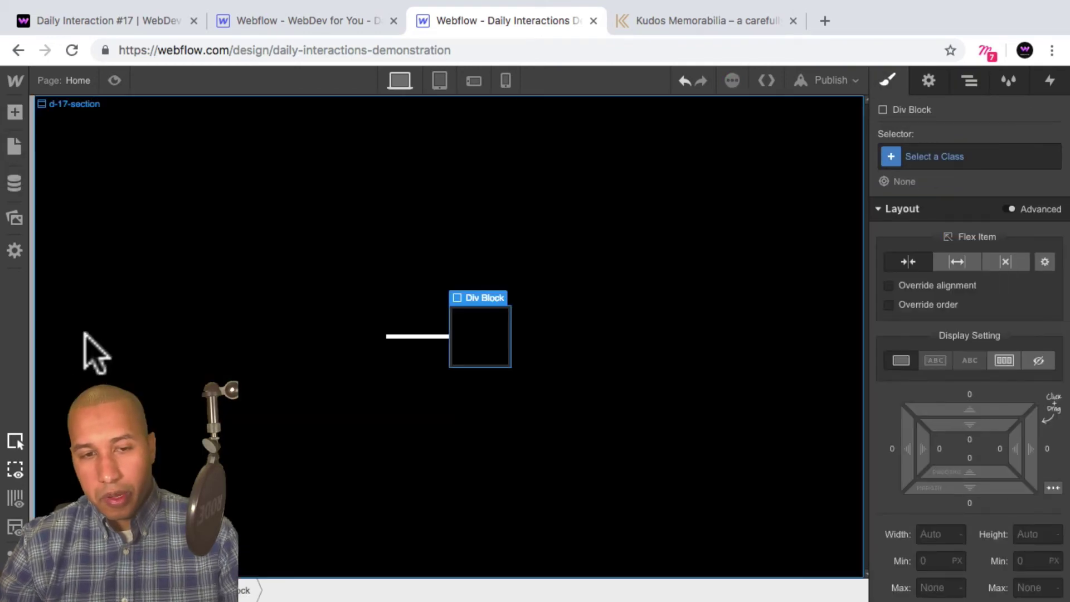
Step: Give the new Div Block a Fixed position that covers the full screen
scroll(989, 362, "down", 4)
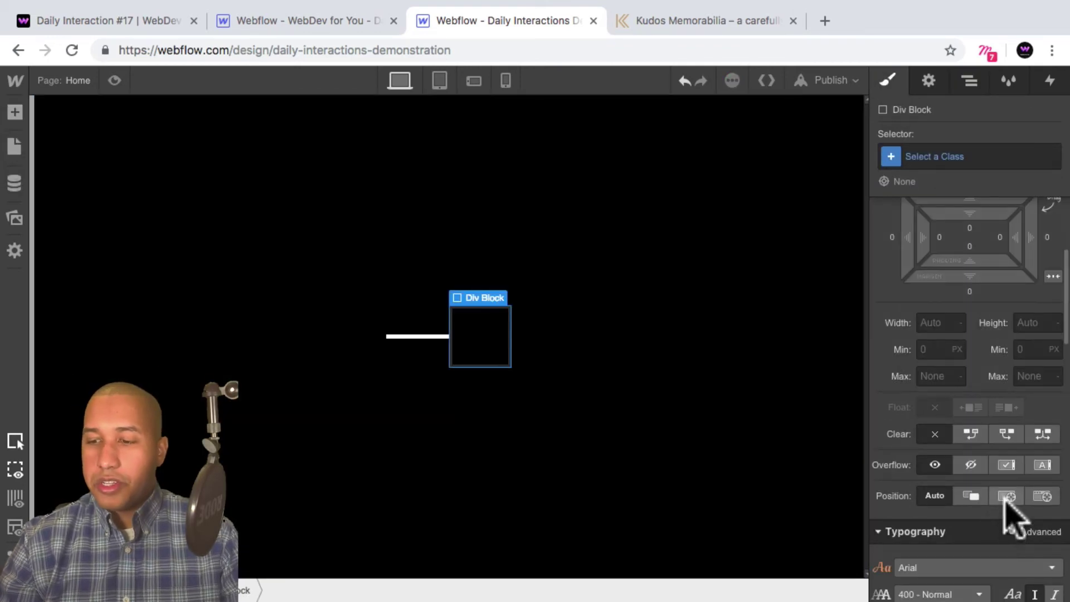
left_click(1040, 495)
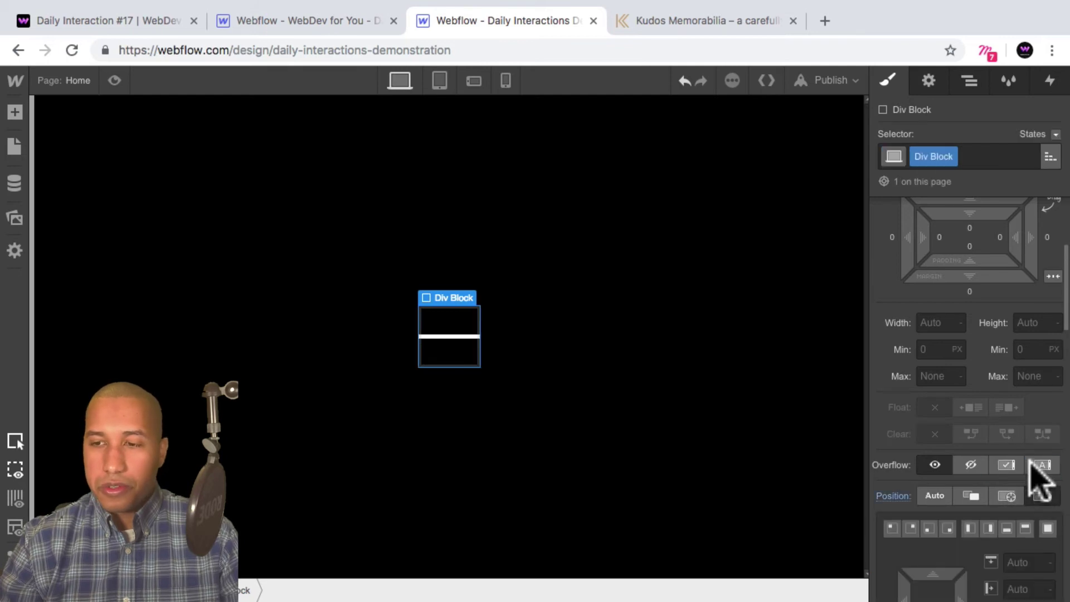
left_click(1048, 529)
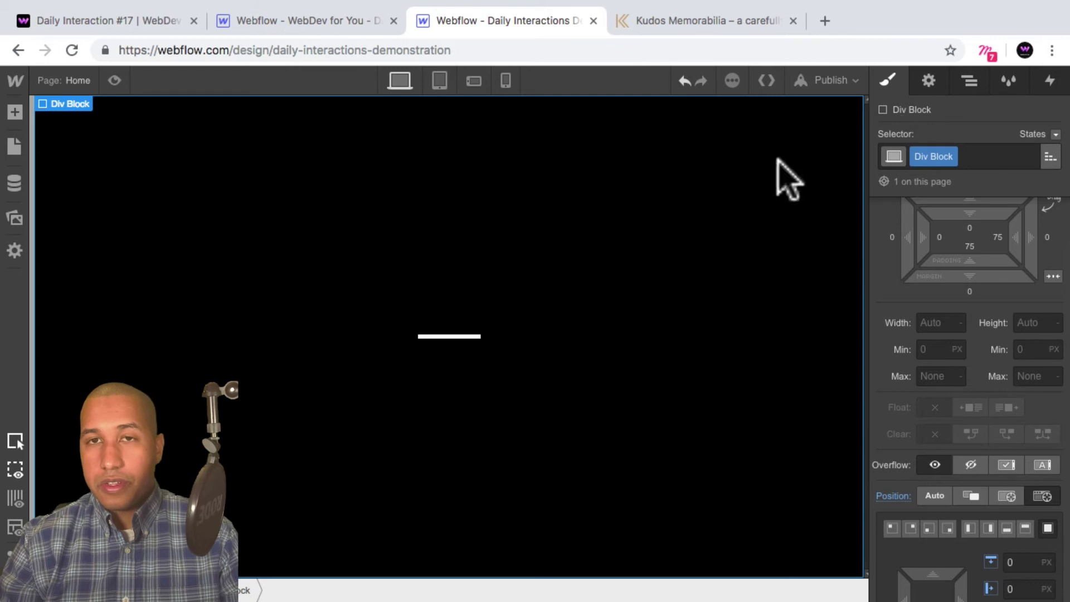
Step: Check the layout, size and position settings of d-17-section
left_click(970, 81)
left_click(937, 158)
left_click(888, 82)
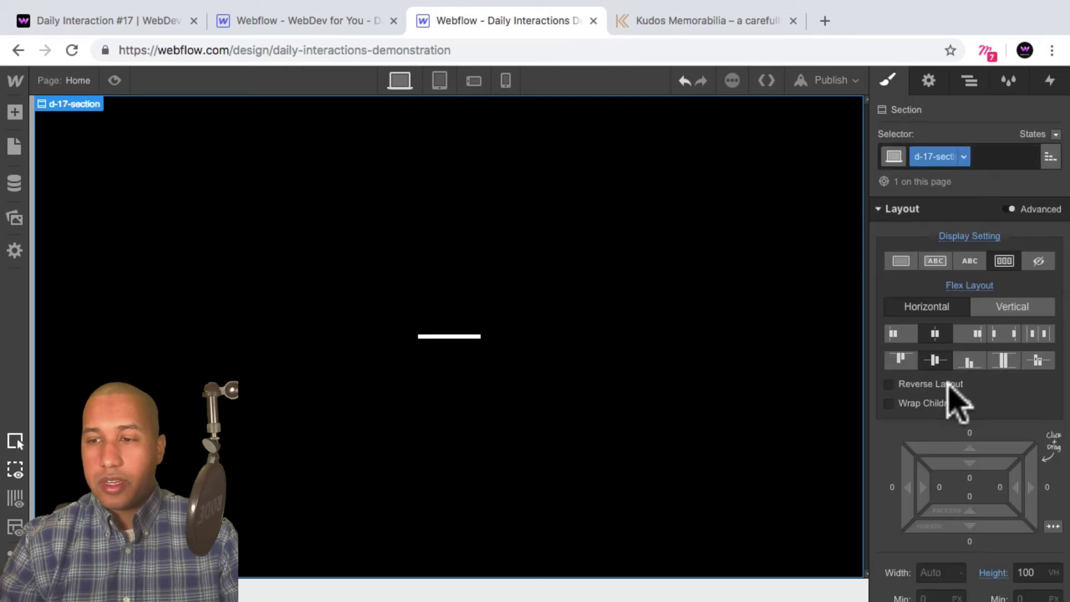
scroll(959, 409, "down", 6)
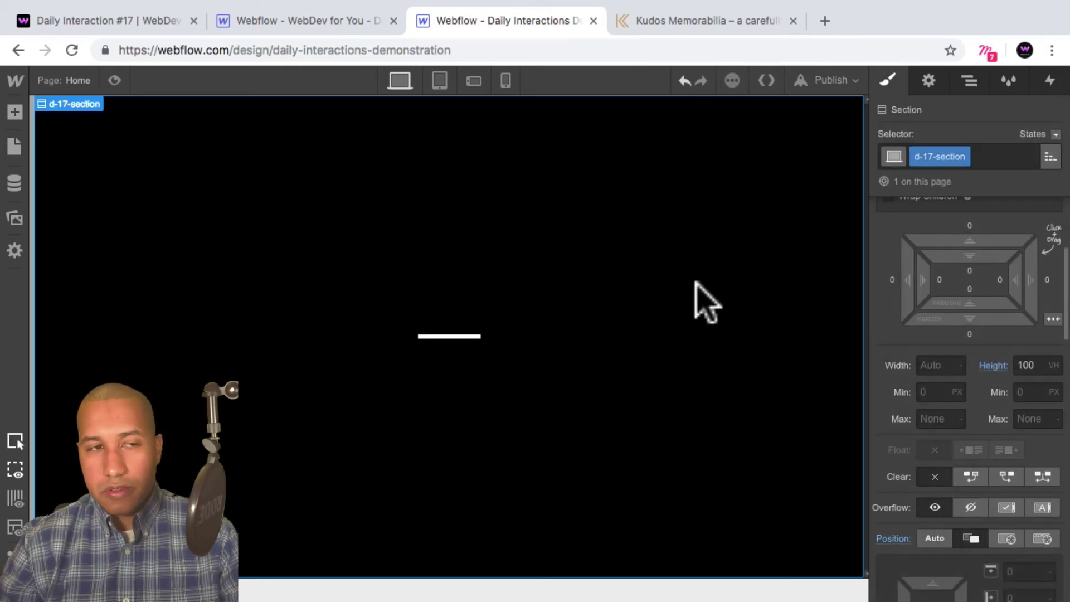
Step: Select the new Div Block under d-17-section and give it the class name d-17-menu-wrapper
left_click(970, 81)
left_click(955, 281)
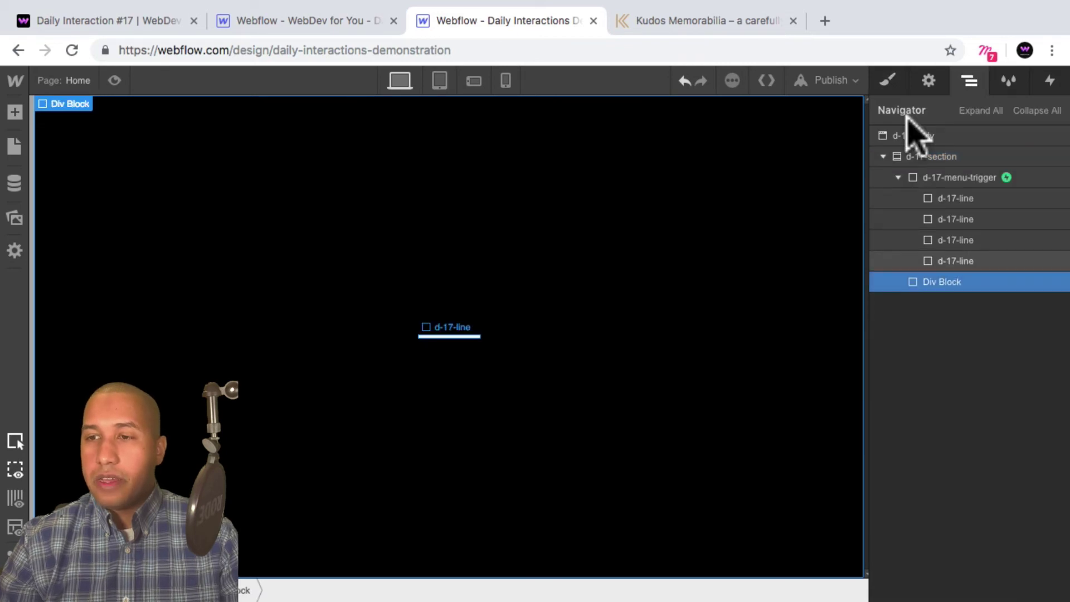
key("s")
left_click(935, 156)
type("d")
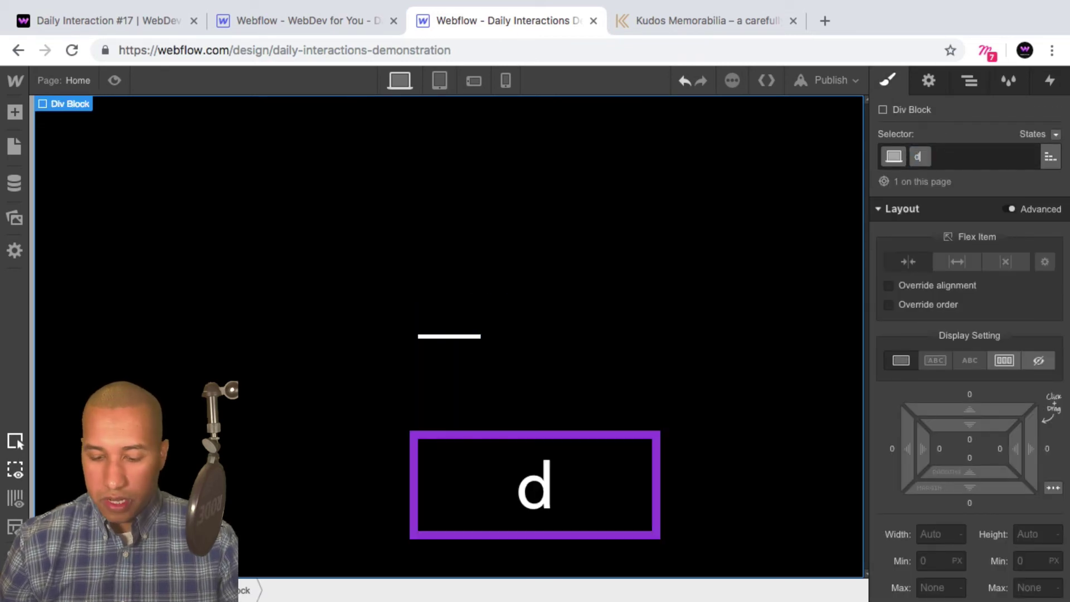
type("-18")
key("BackSpace")
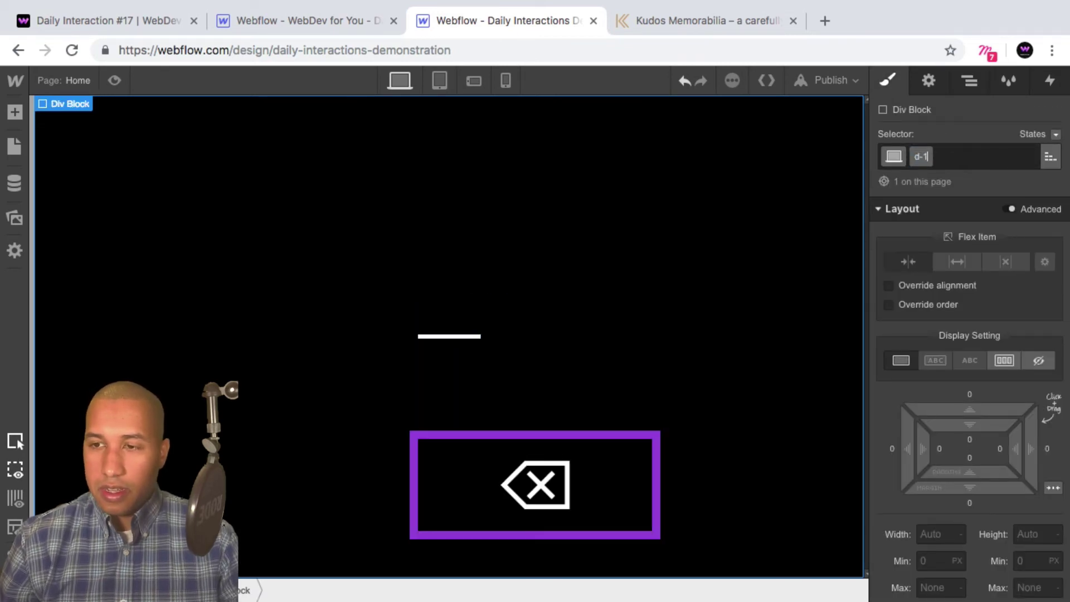
type("7-menu-wrapper")
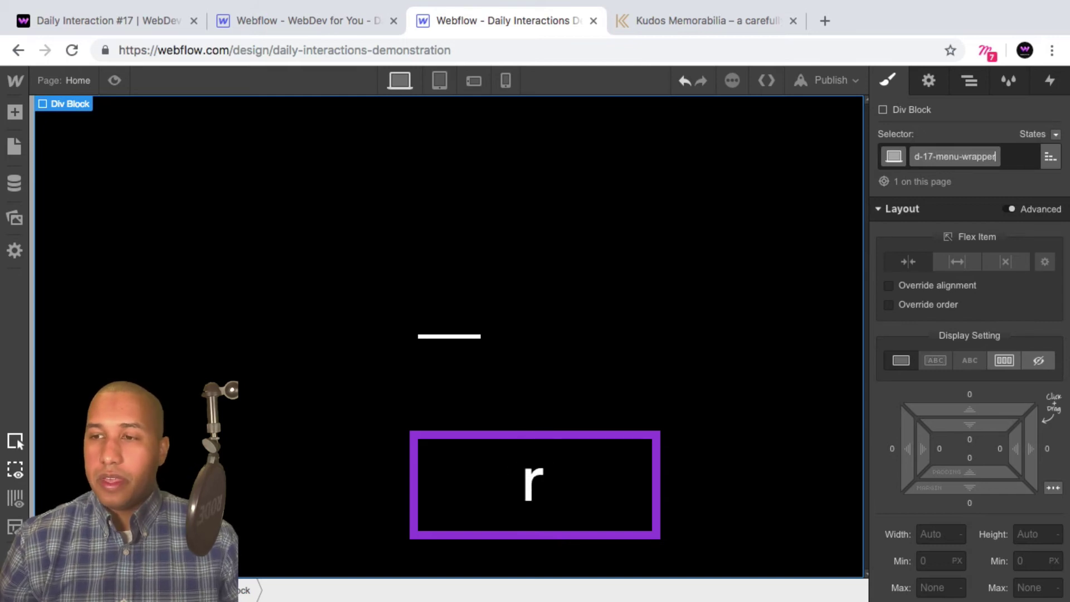
key("Return")
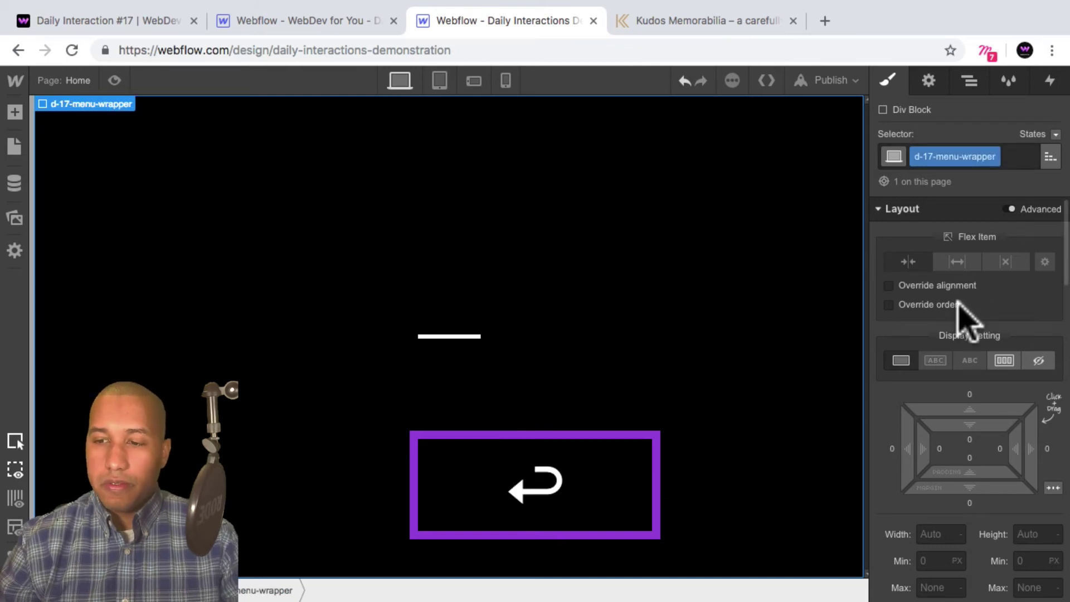
Step: Set the background color of d-17-menu-wrapper to the purple-blue swatch #4d16dd
scroll(956, 311, "down", 10)
scroll(955, 330, "down", 12)
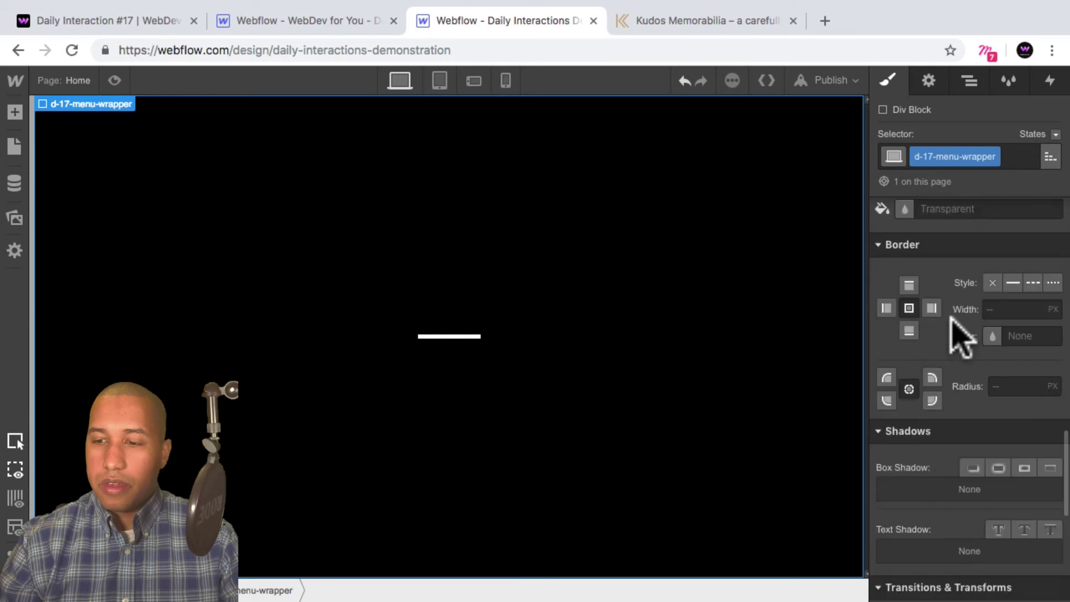
scroll(949, 341, "up", 8)
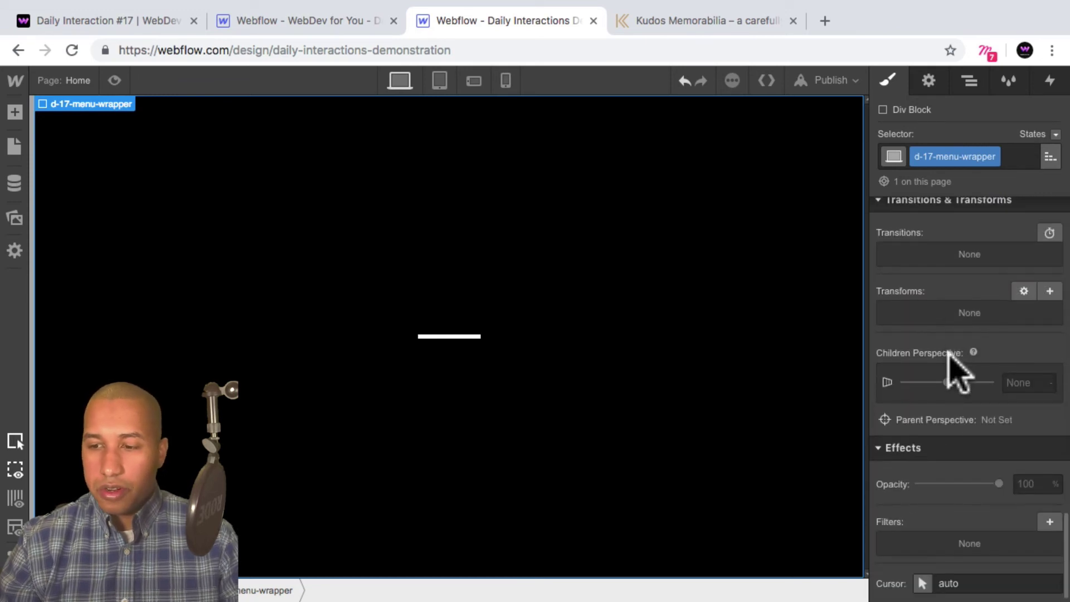
left_click(903, 296)
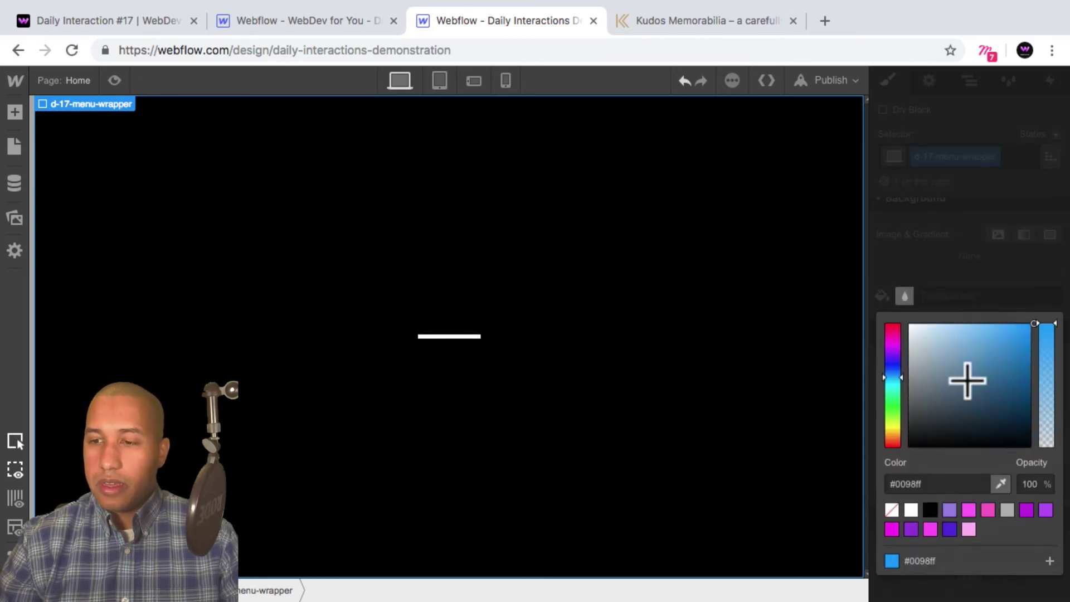
left_click(950, 530)
left_click(998, 170)
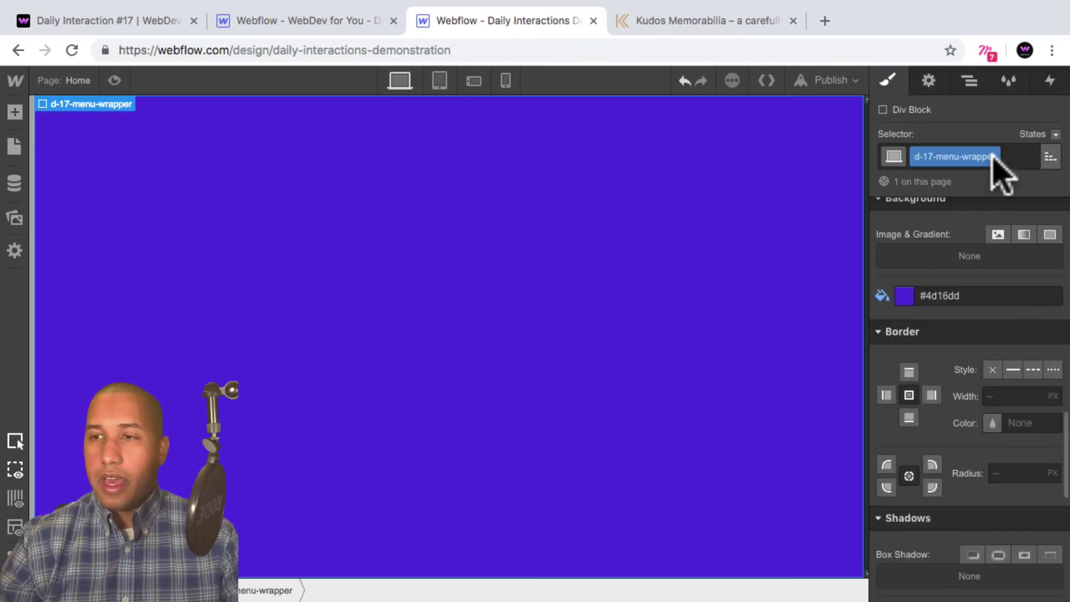
Step: Select d-17-menu-trigger and set its z-index to 10 so it sits above the menu wrapper
left_click(970, 81)
left_click(955, 177)
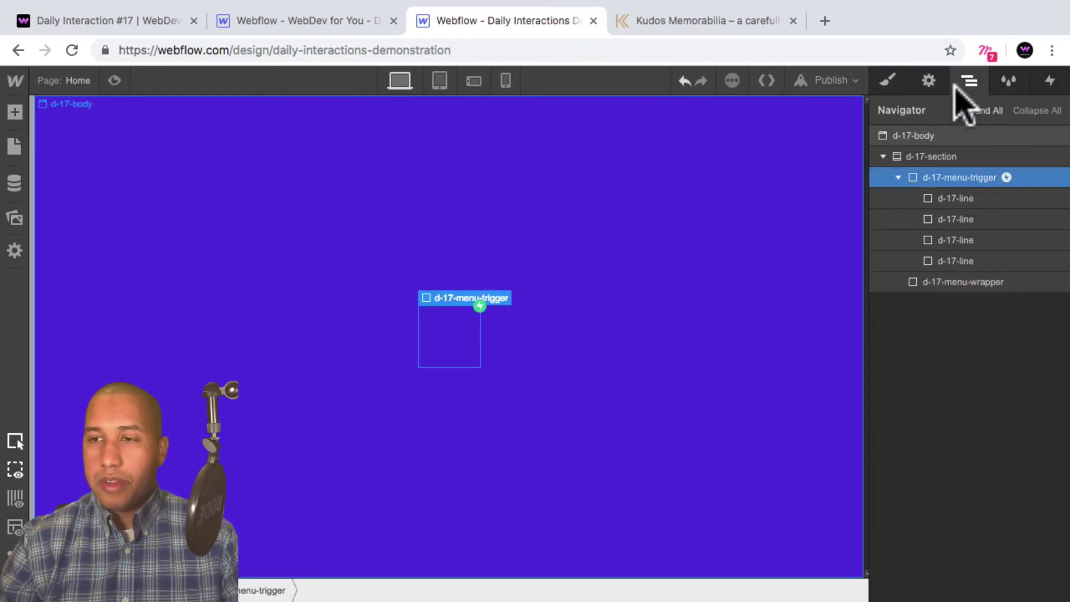
left_click(888, 81)
scroll(1056, 530, "down", 3)
scroll(1031, 505, "down", 2)
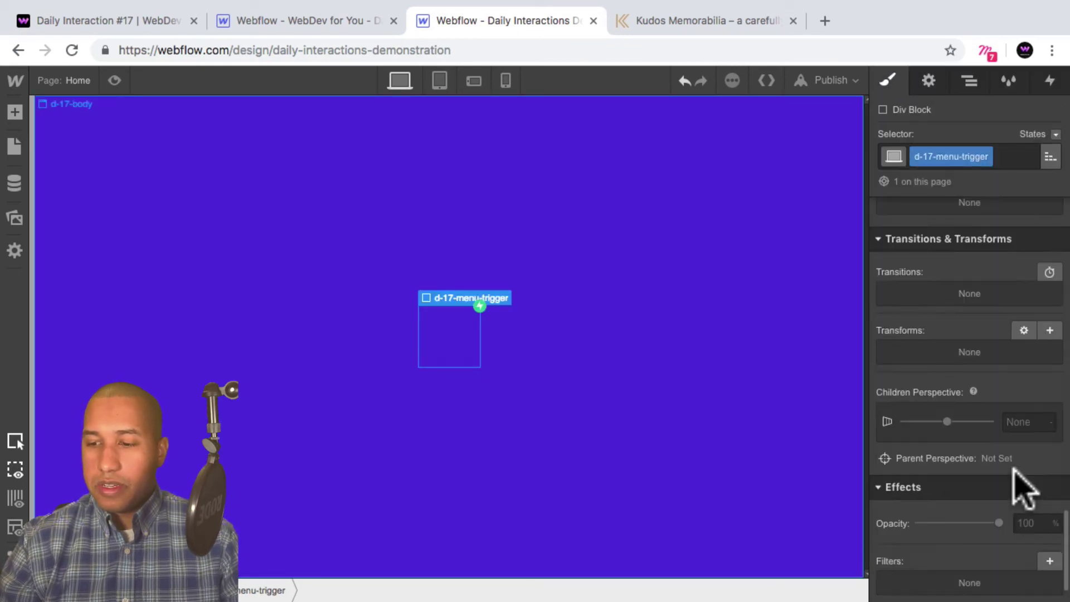
scroll(1023, 488, "up", 6)
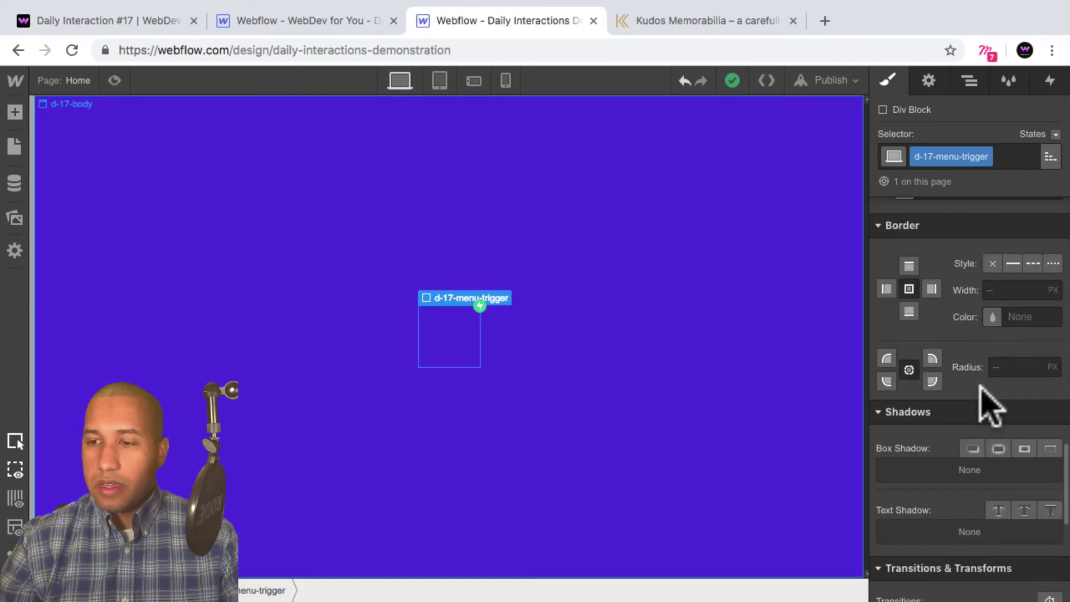
scroll(985, 399, "up", 6)
left_click(1015, 353)
type("10")
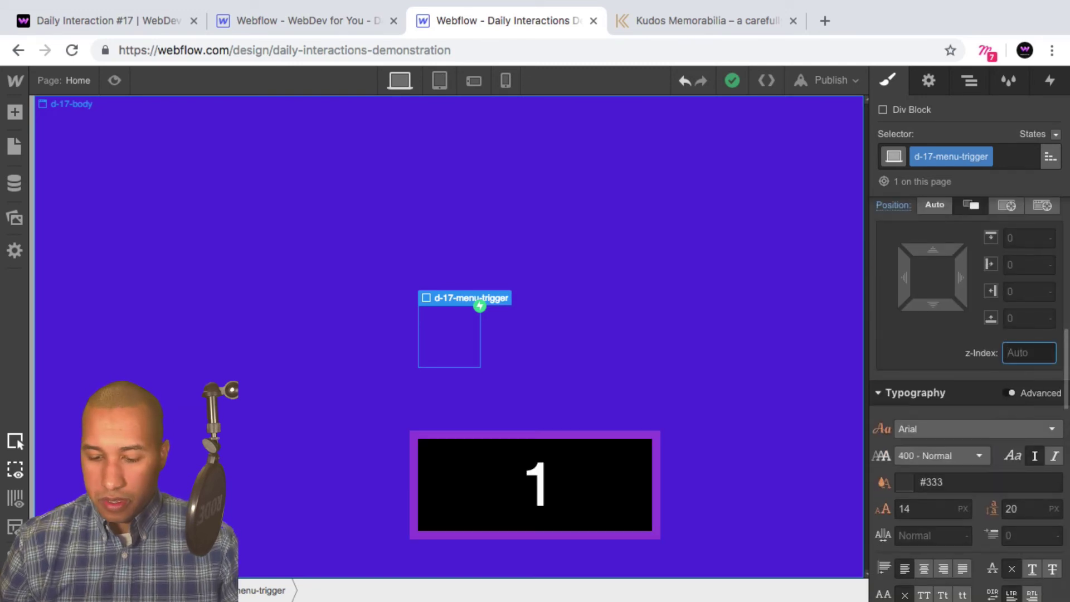
key("Return")
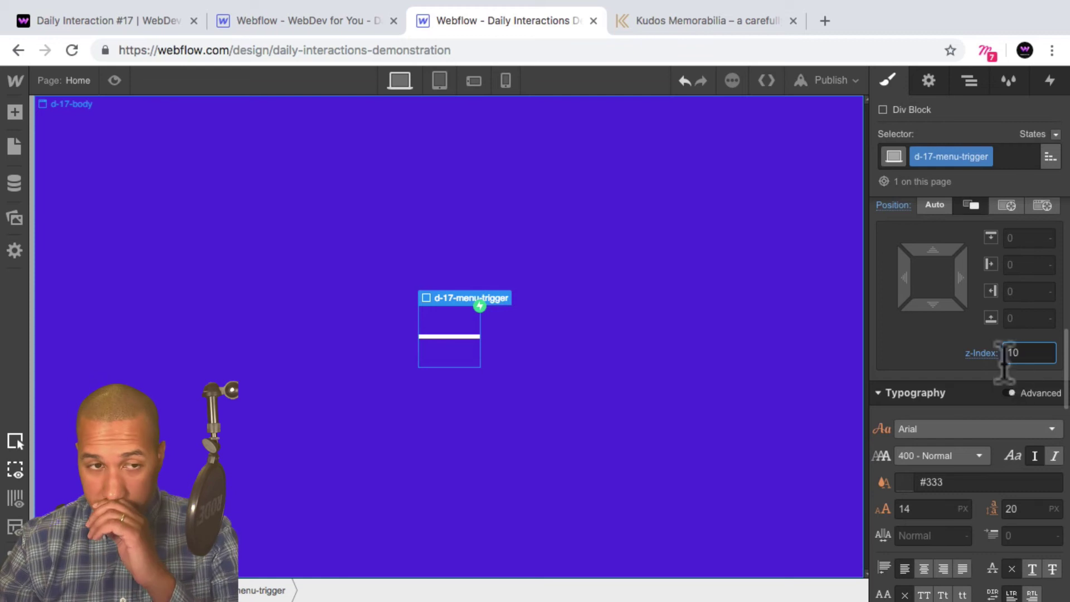
Step: Open the d-17-first-click animation from the Mouse Click (Tap) trigger of d-17-menu-trigger for editing
left_click(788, 189)
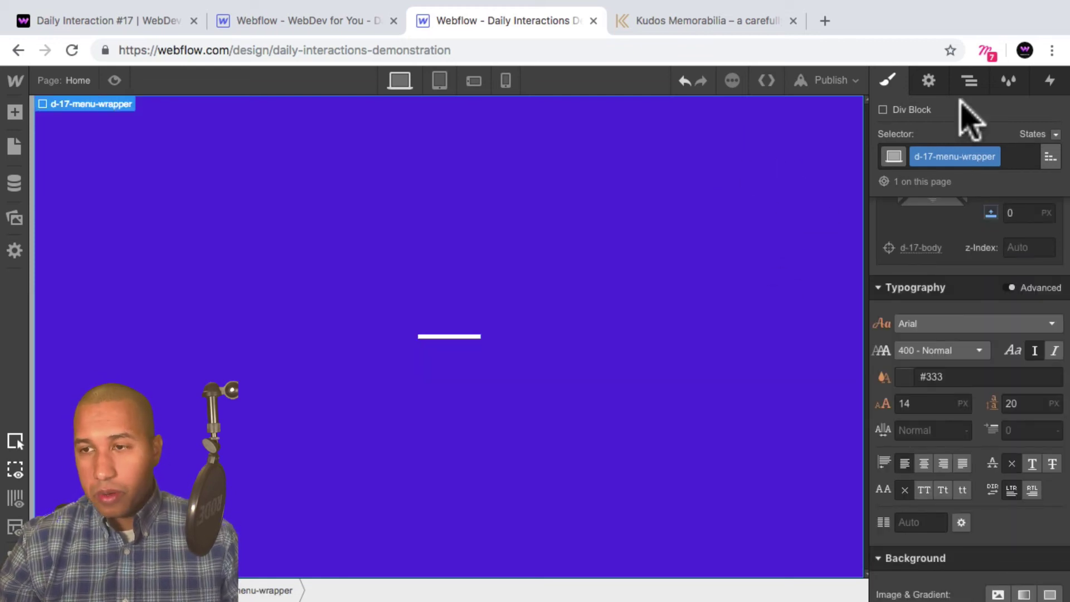
left_click(970, 83)
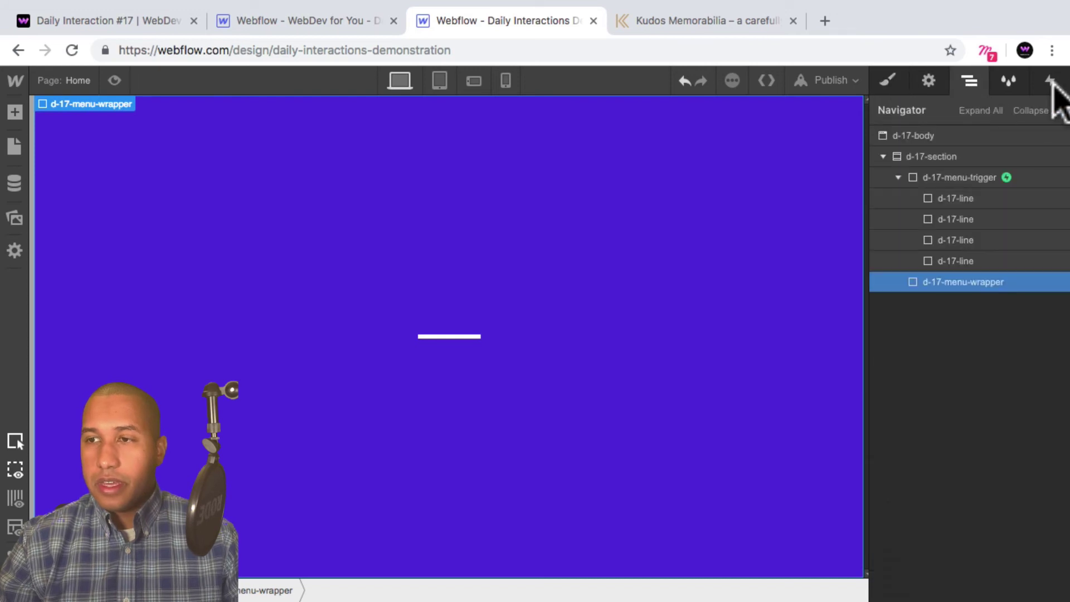
left_click(975, 178)
left_click(1050, 80)
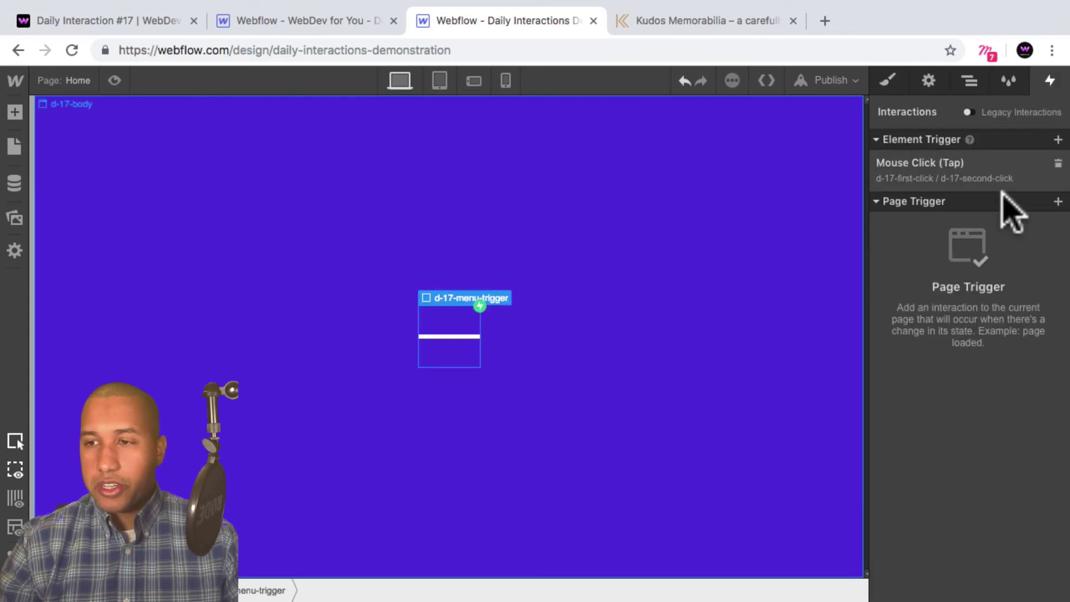
left_click(956, 179)
left_click(946, 272)
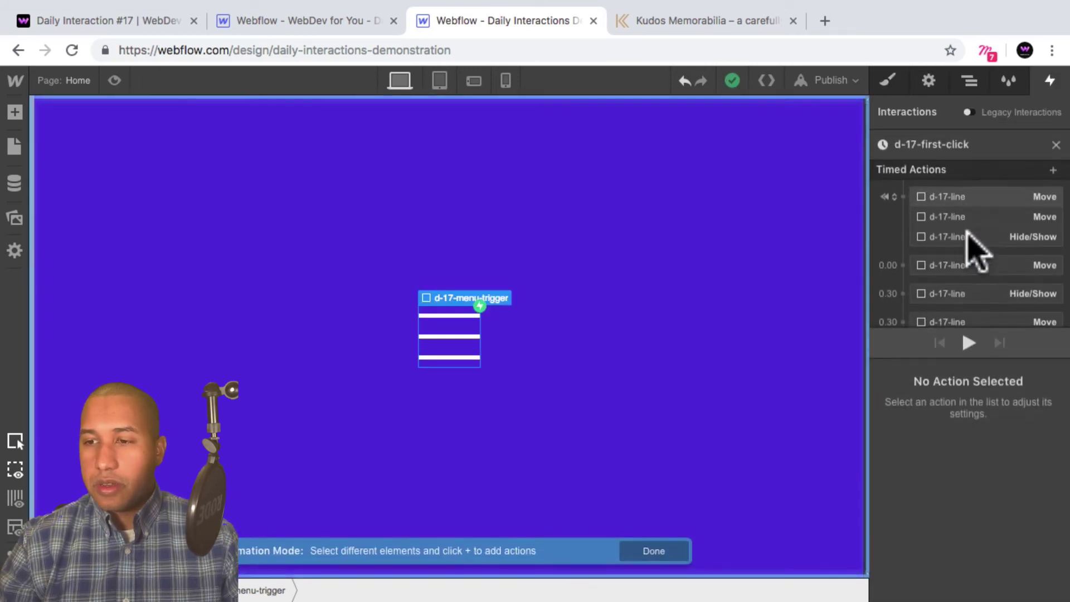
Step: Add a Move action for d-17-menu-wrapper with X at -100% and make it an initial state of d-17-first-click
left_click(970, 82)
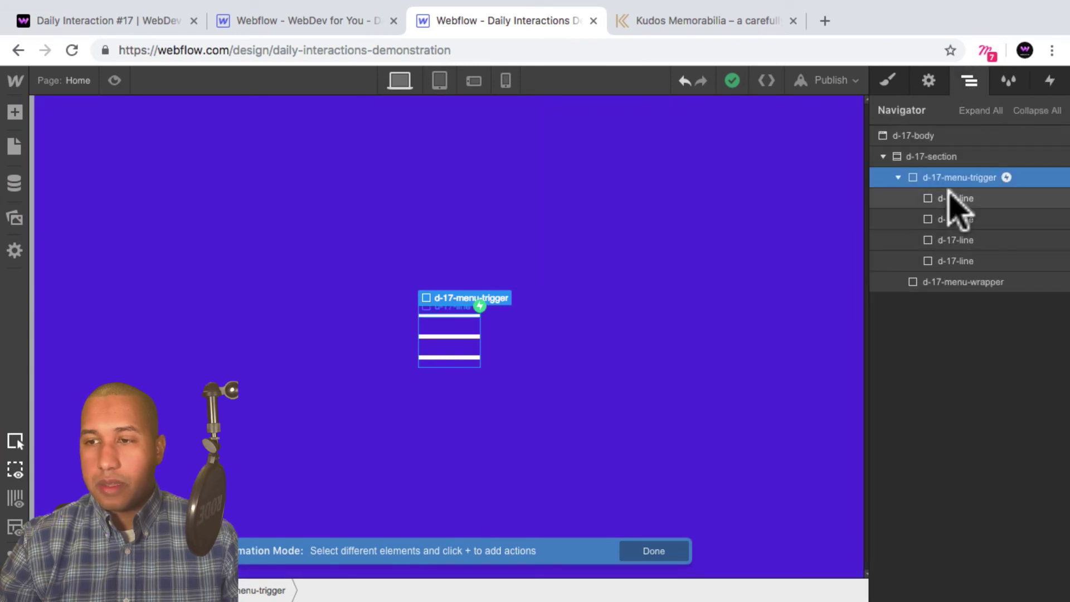
left_click(951, 282)
left_click(1052, 83)
left_click_drag(946, 236, 968, 263)
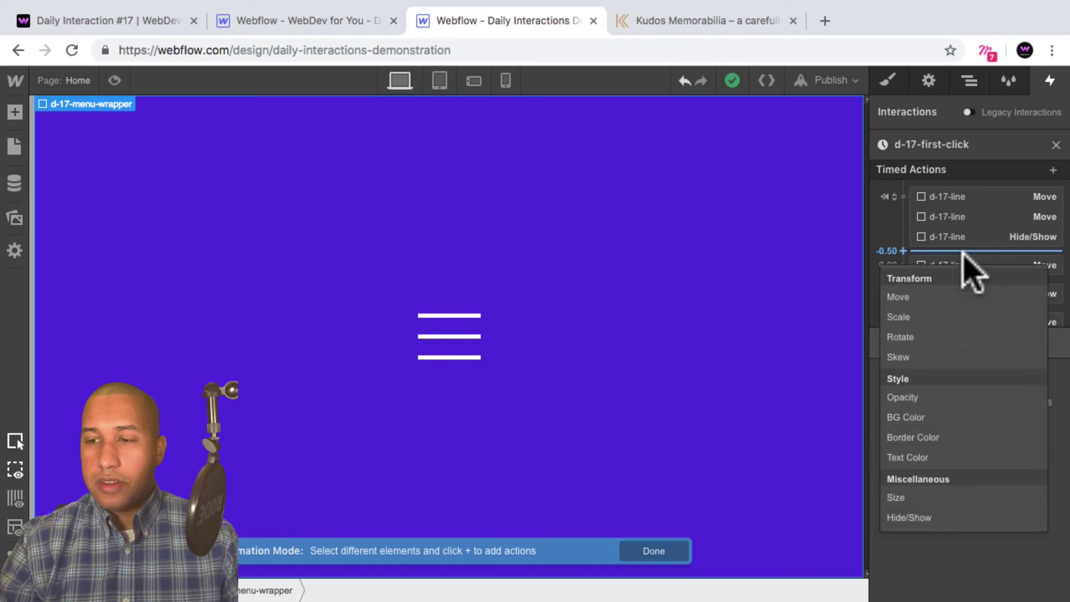
left_click(950, 296)
left_click(1027, 543)
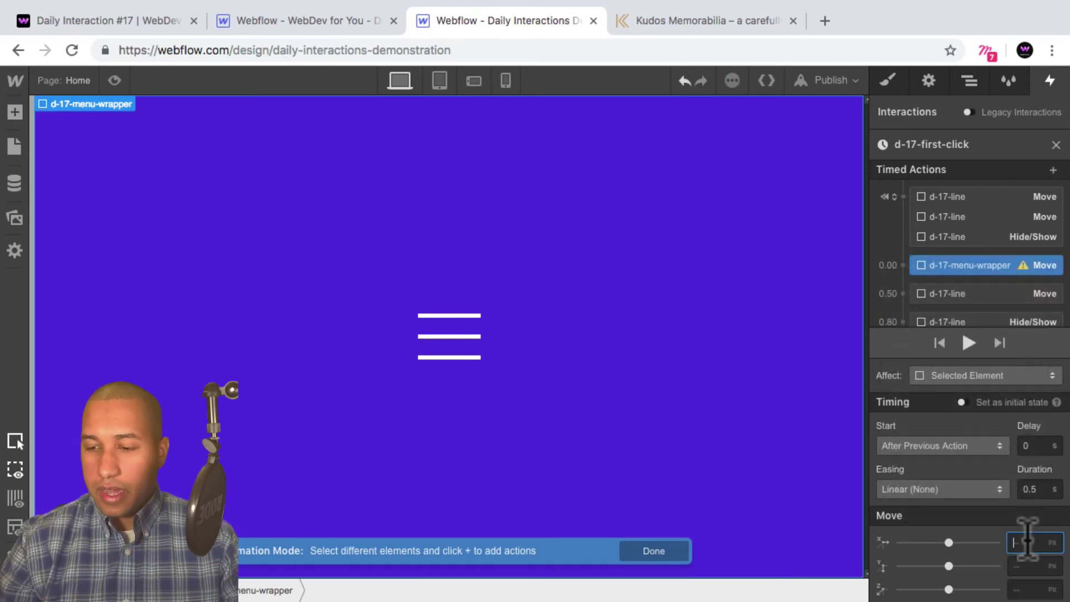
type("-100%")
key("Return")
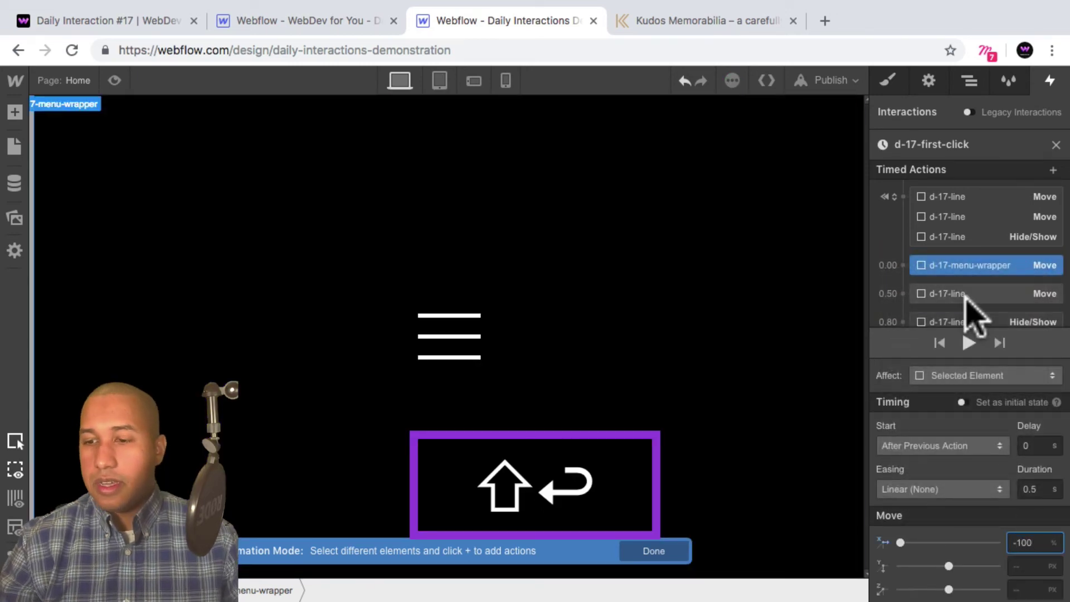
left_click(943, 446)
left_click(963, 406)
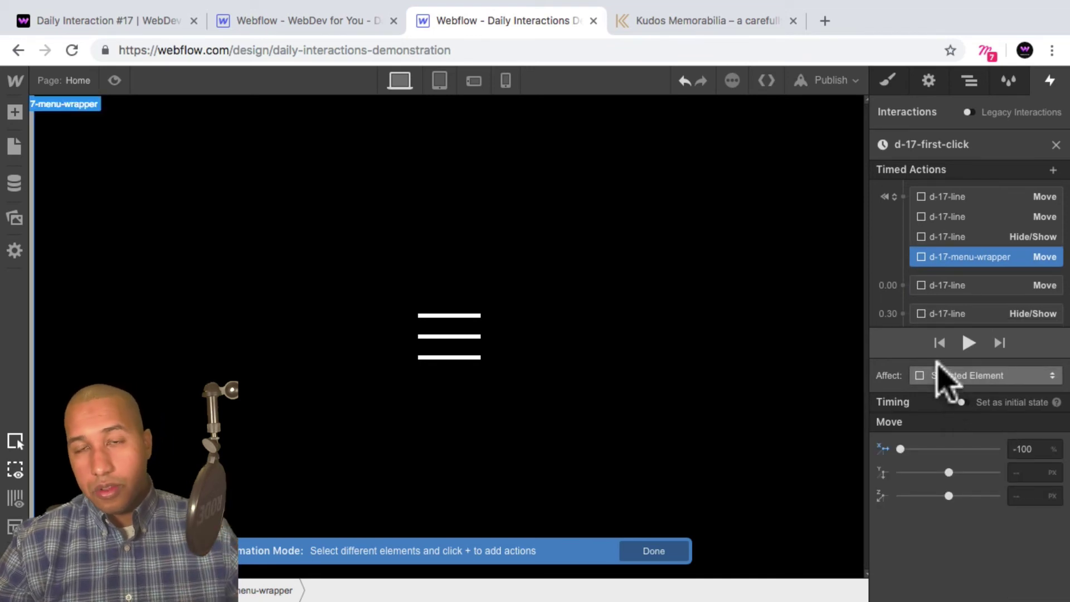
Step: Add a second Move action for d-17-menu-wrapper after the first timed line Move, with X at 0%
scroll(967, 287, "down", 3)
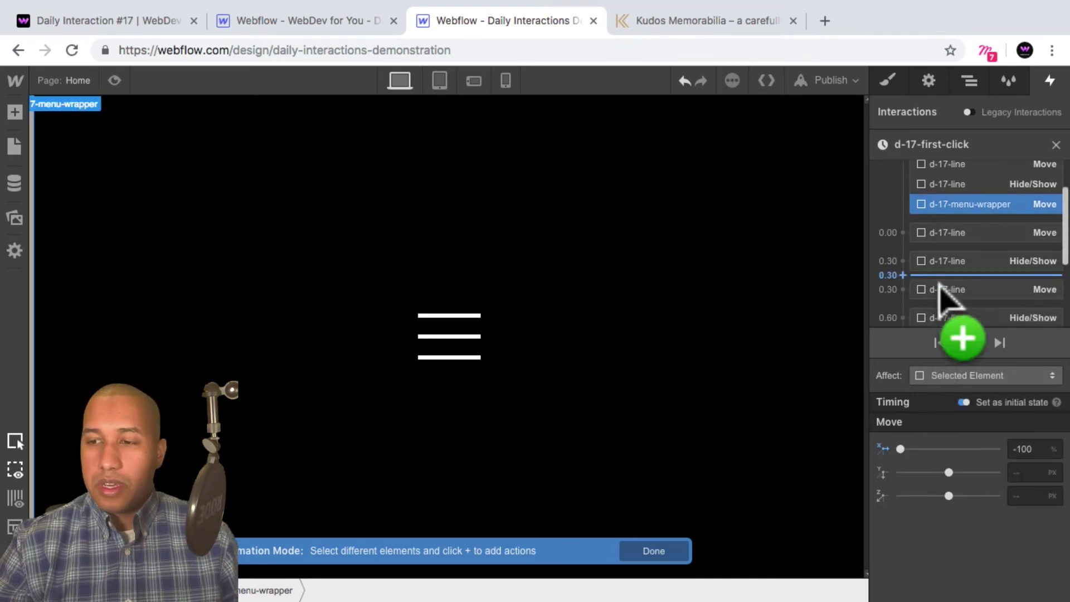
scroll(1014, 223, "up", 1)
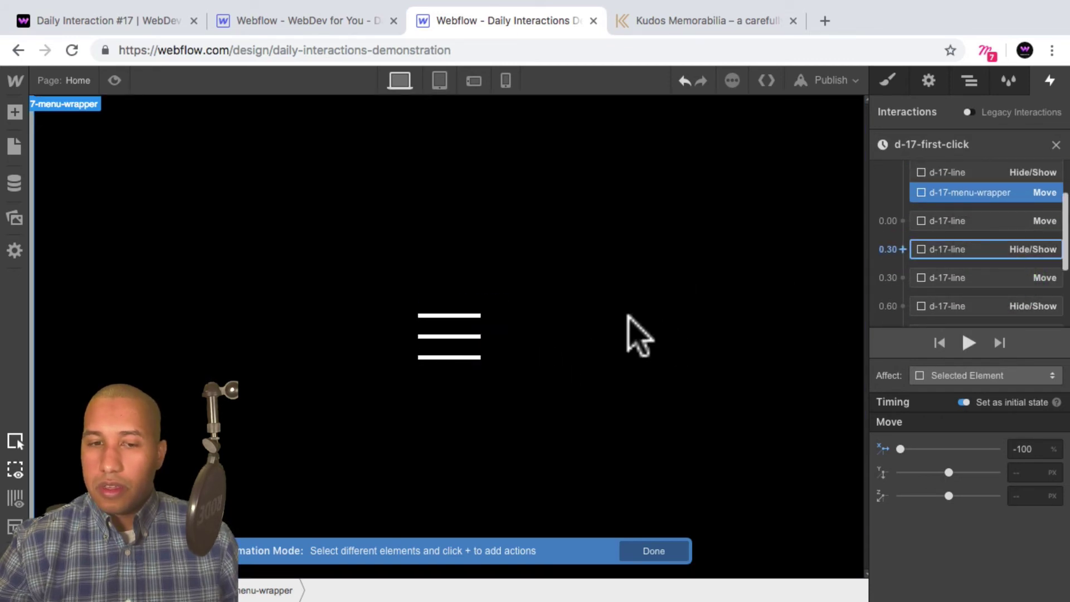
left_click_drag(964, 223, 962, 244)
left_click(948, 281)
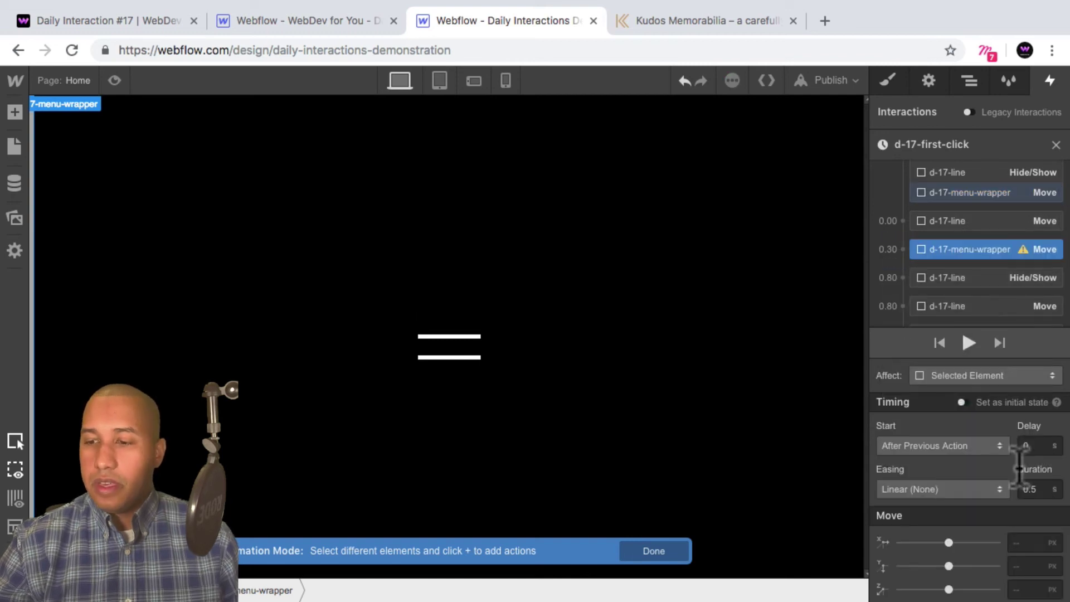
type("0%")
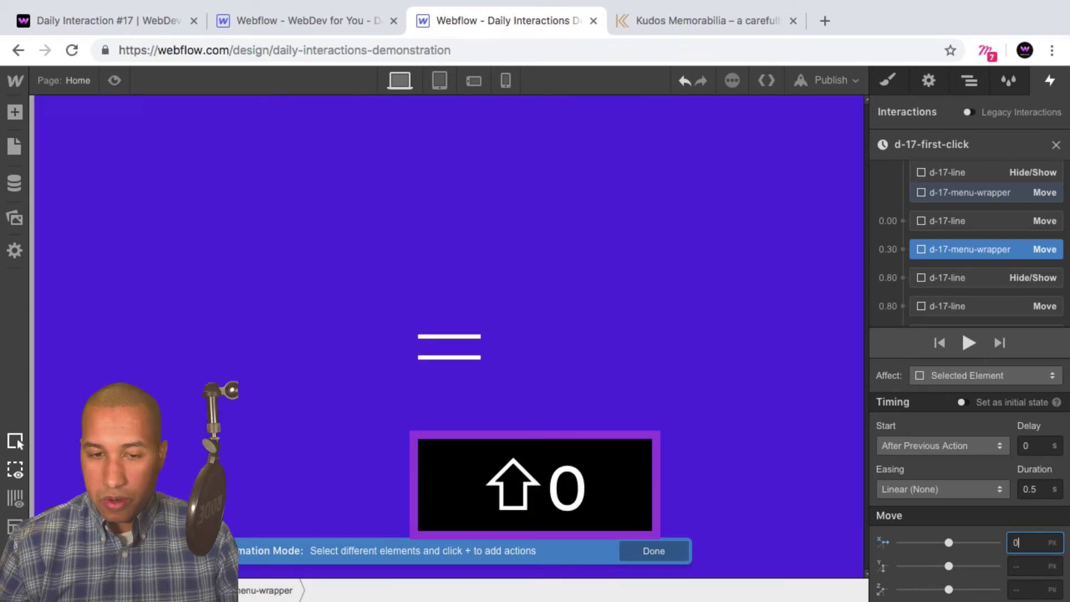
key("Return")
Step: Give the second menu-wrapper Move Out Expo easing and a 0.3 s duration, starting together with the first timed line Move
left_click(945, 485)
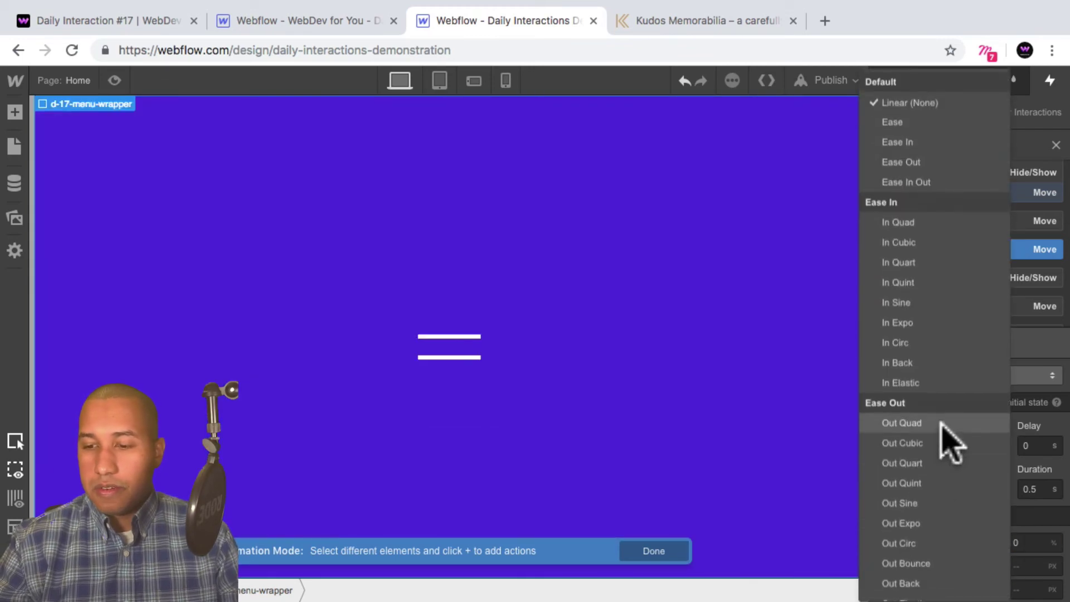
left_click(935, 518)
left_click(1035, 489)
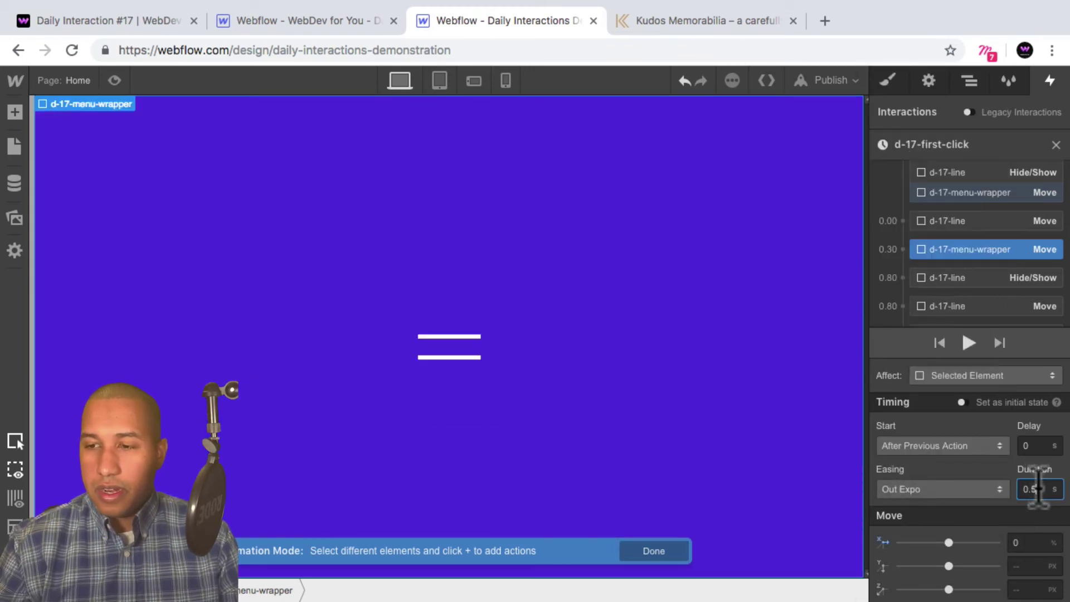
key("BackSpace")
type("3")
key("Return")
left_click_drag(959, 249, 1028, 259)
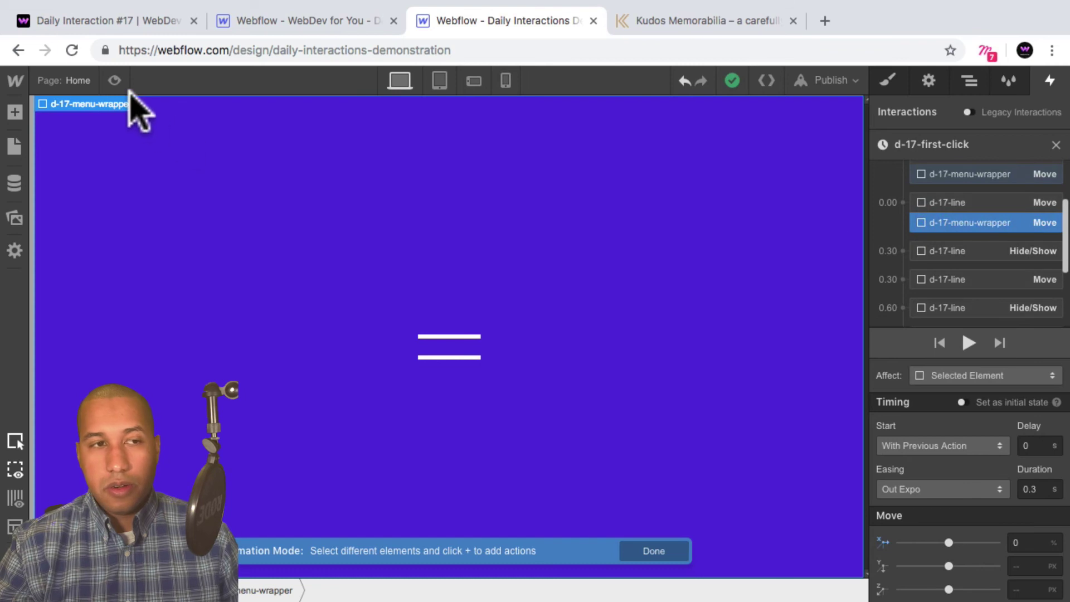
Step: Preview the page, toggle the menu icon to test the sliding menu wrapper, and return to the Designer
left_click(114, 79)
left_click(549, 362)
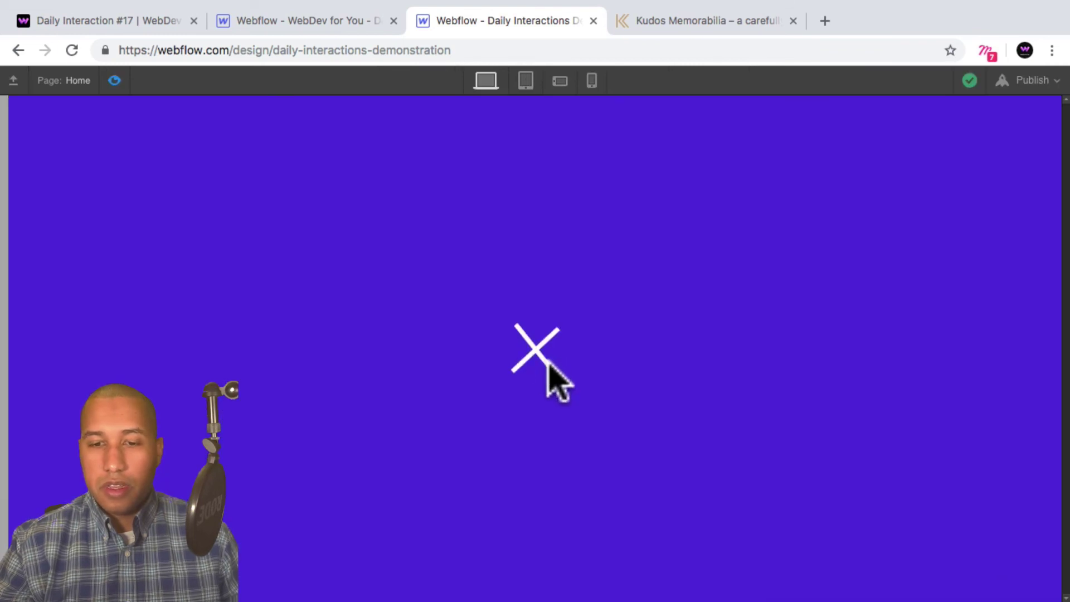
left_click(547, 358)
left_click(114, 80)
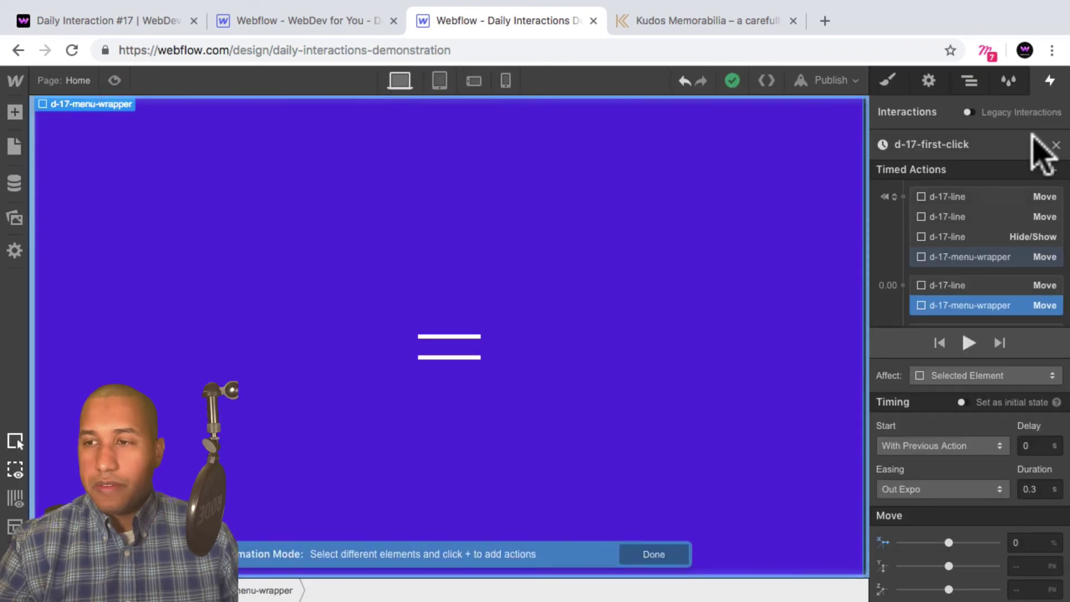
Step: Add a Move action for d-17-menu-wrapper after the two line Rotates in d-17-second-click, with X at -100%
left_click(1056, 145)
left_click(957, 467)
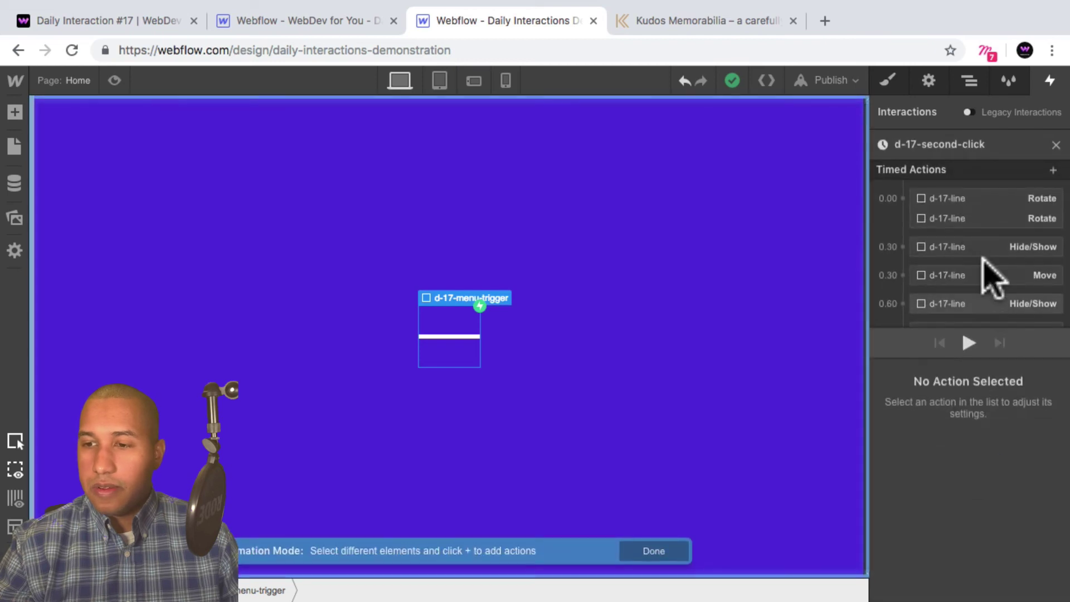
left_click(970, 234)
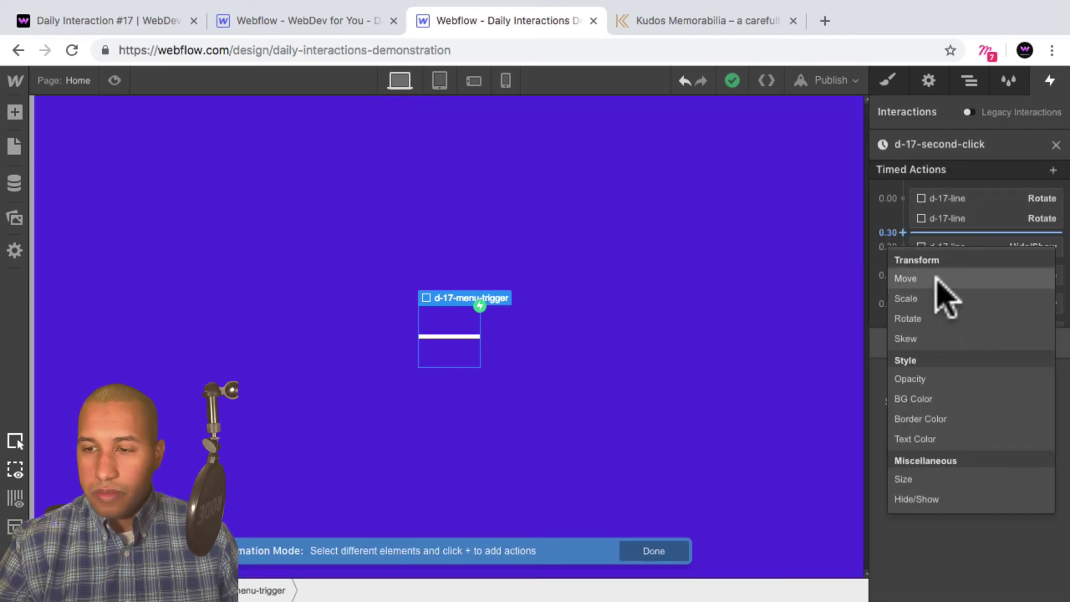
left_click(811, 245)
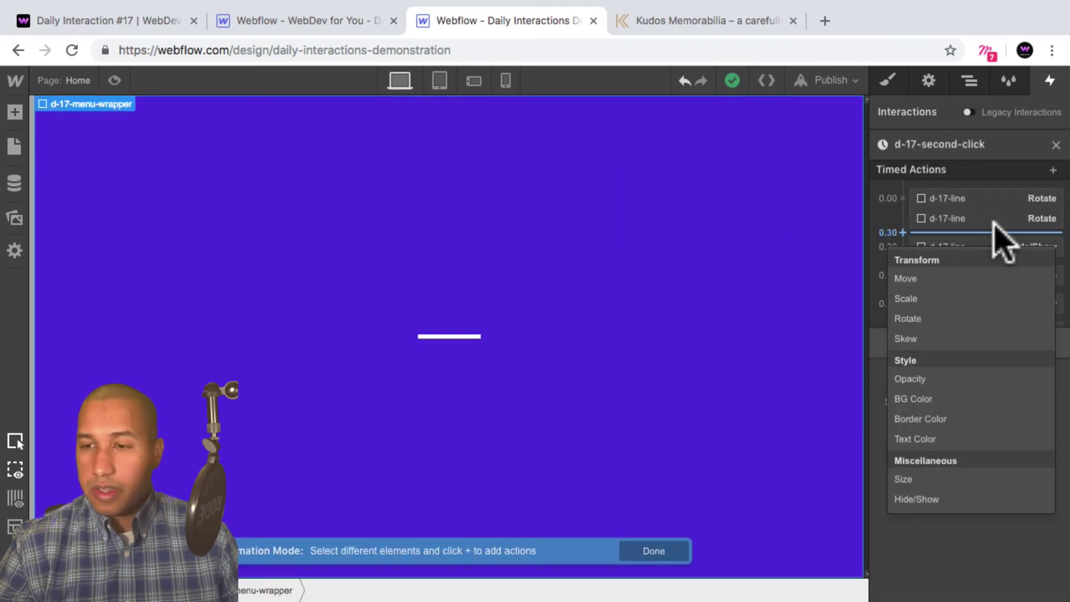
left_click(925, 279)
left_click(970, 81)
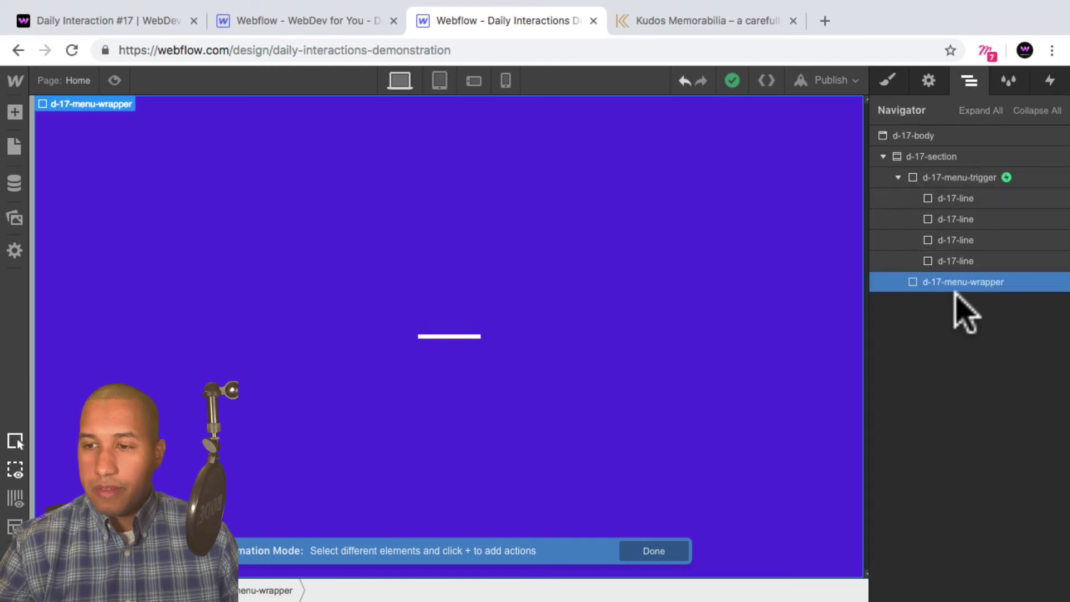
left_click(1050, 80)
left_click(956, 268)
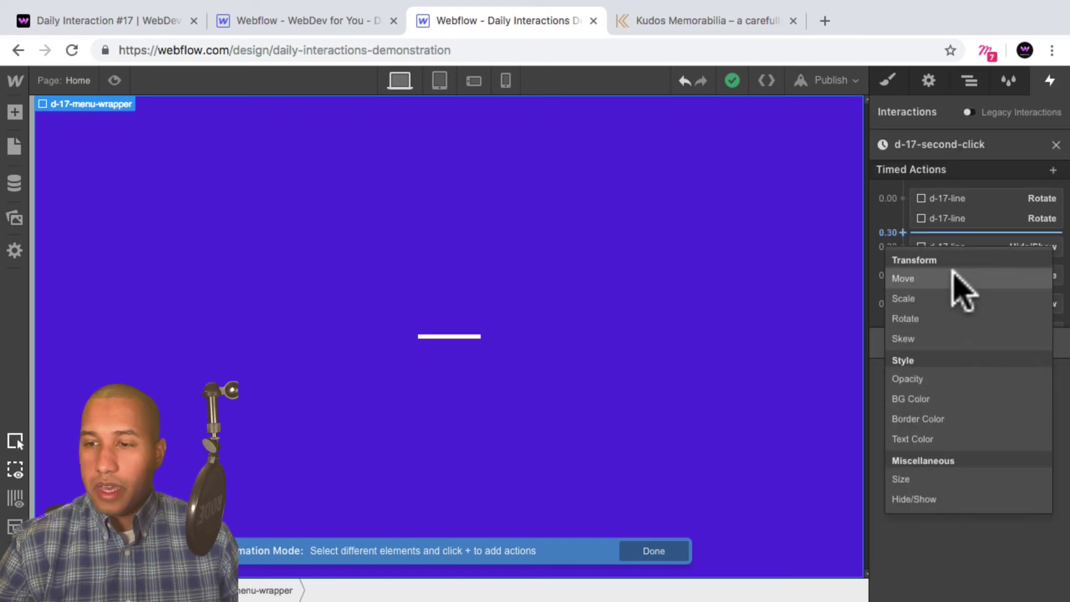
left_click(962, 281)
left_click(1026, 544)
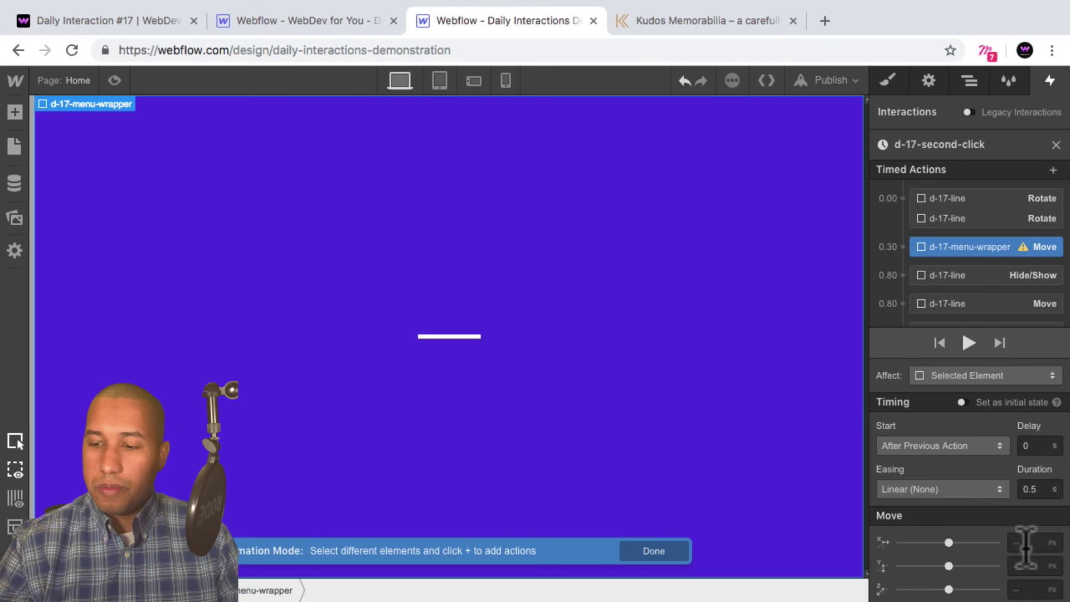
type("-100%")
key("Return")
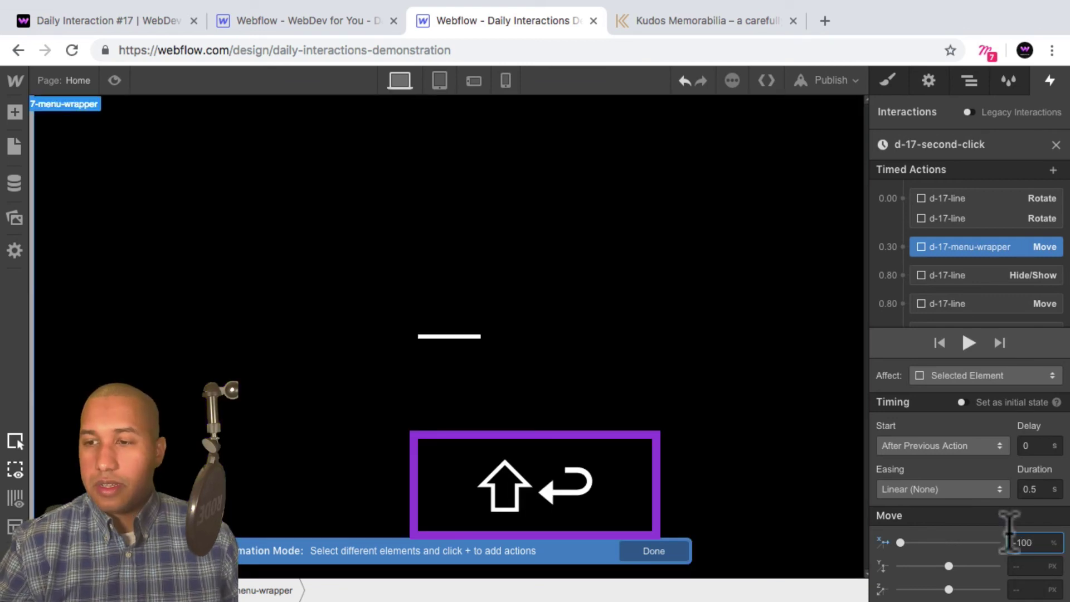
Step: Make the menu-wrapper Move in d-17-second-click start with the previous action and use Out Expo easing
left_click_drag(956, 229, 954, 249)
left_click(959, 489)
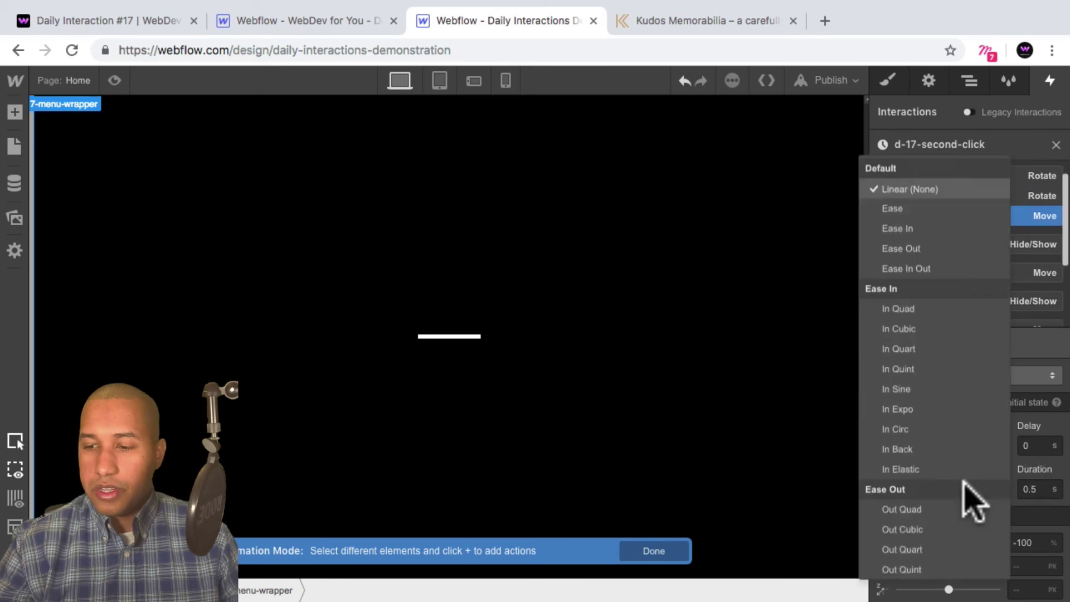
left_click(915, 520)
left_click(1043, 490)
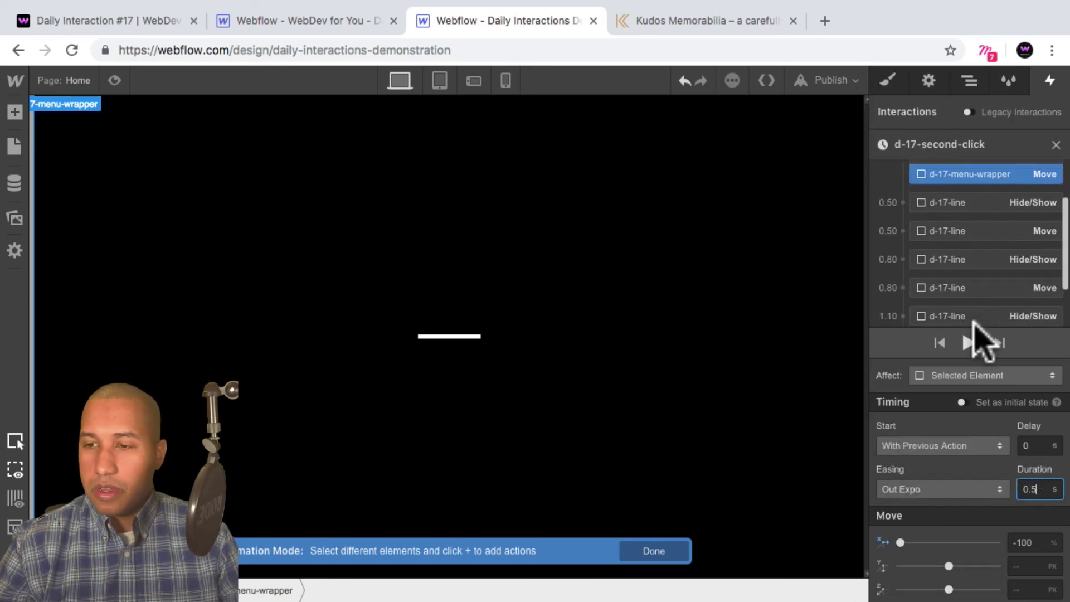
Step: Set the duration of the timed d-17-menu-wrapper Move in d-17-first-click to 0.5 s
left_click(1056, 145)
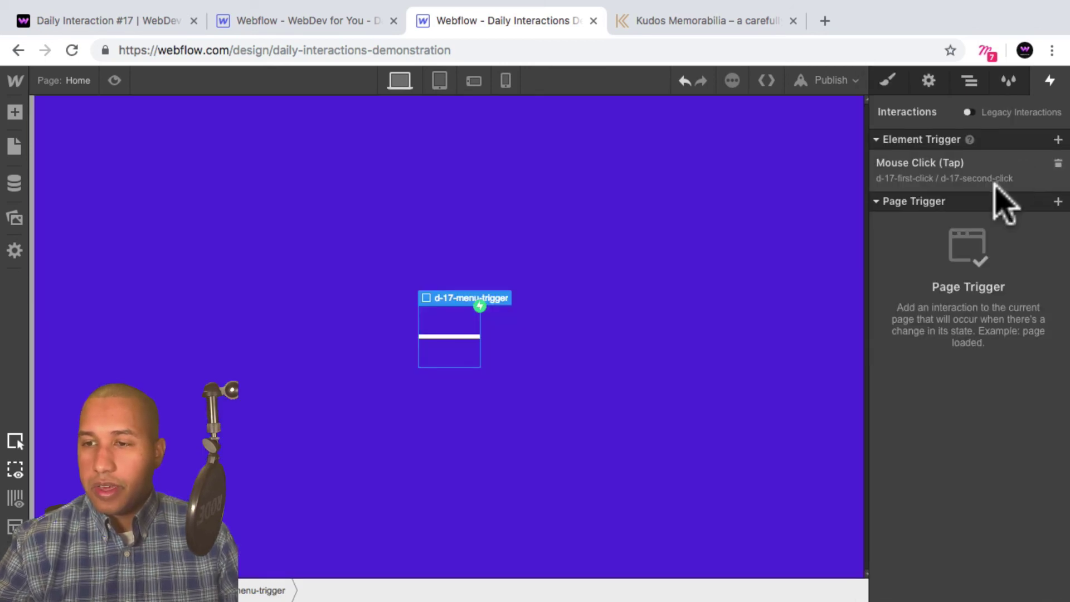
left_click(962, 170)
left_click(950, 273)
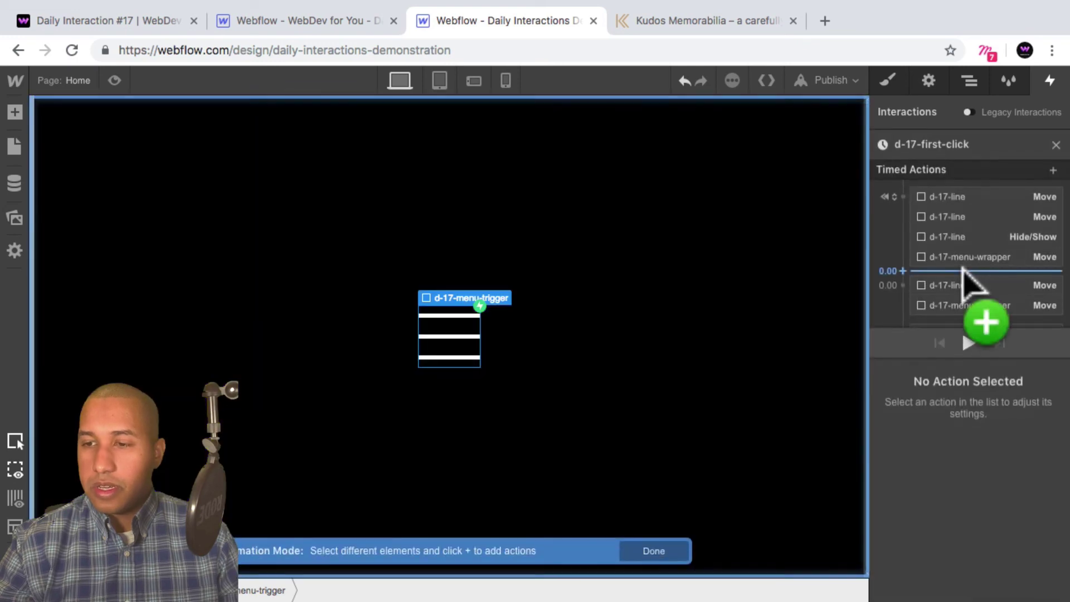
left_click(969, 305)
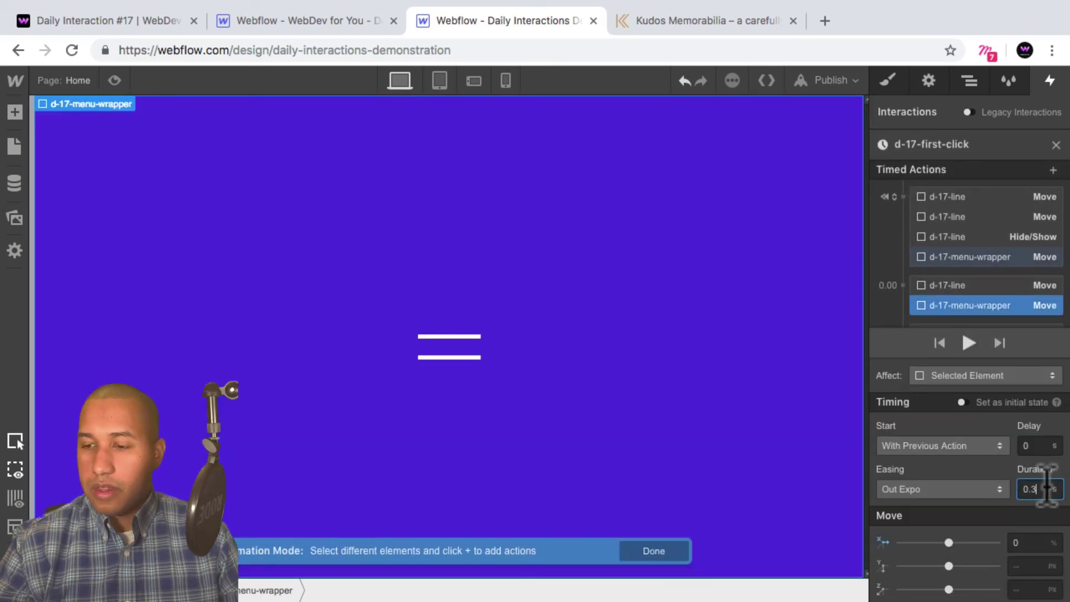
key("BackSpace")
type("5")
key("Return")
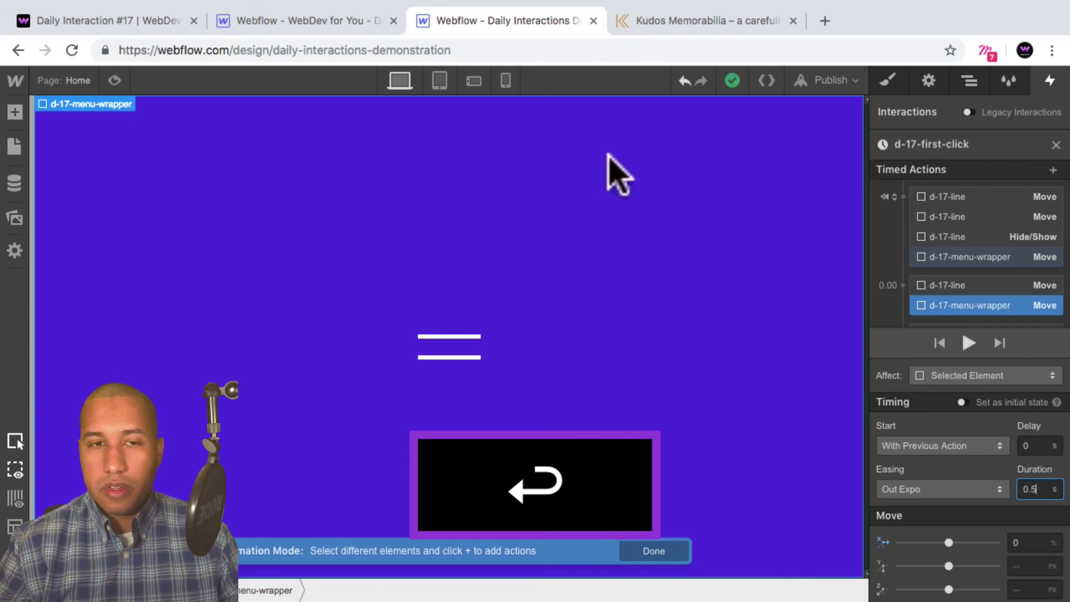
Step: Preview the page and toggle the menu icon repeatedly to test the wrapper sliding in and out
left_click(115, 80)
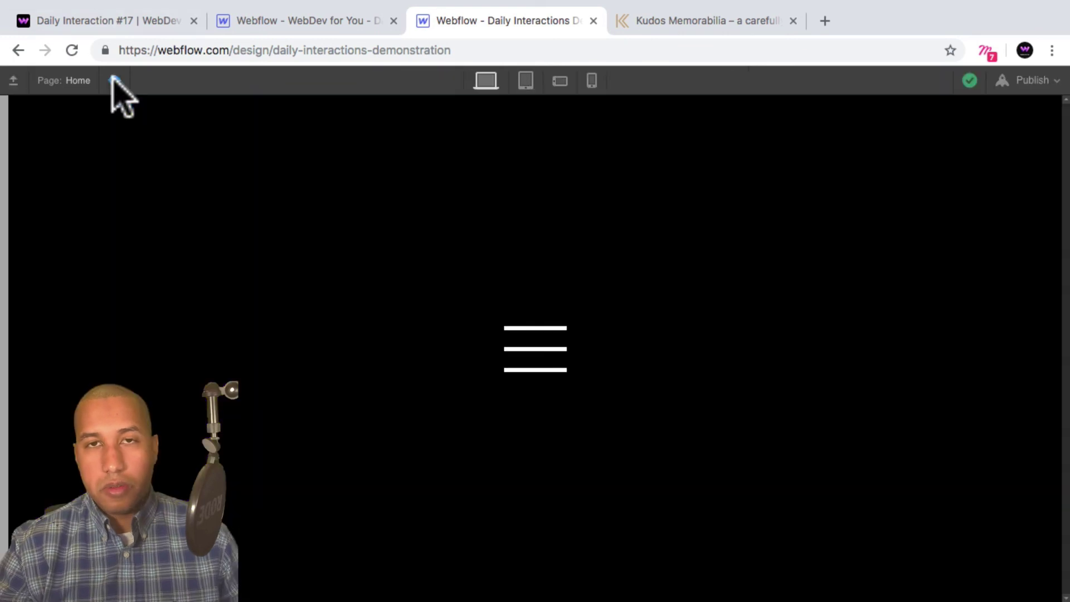
left_click(522, 340)
left_click(537, 361)
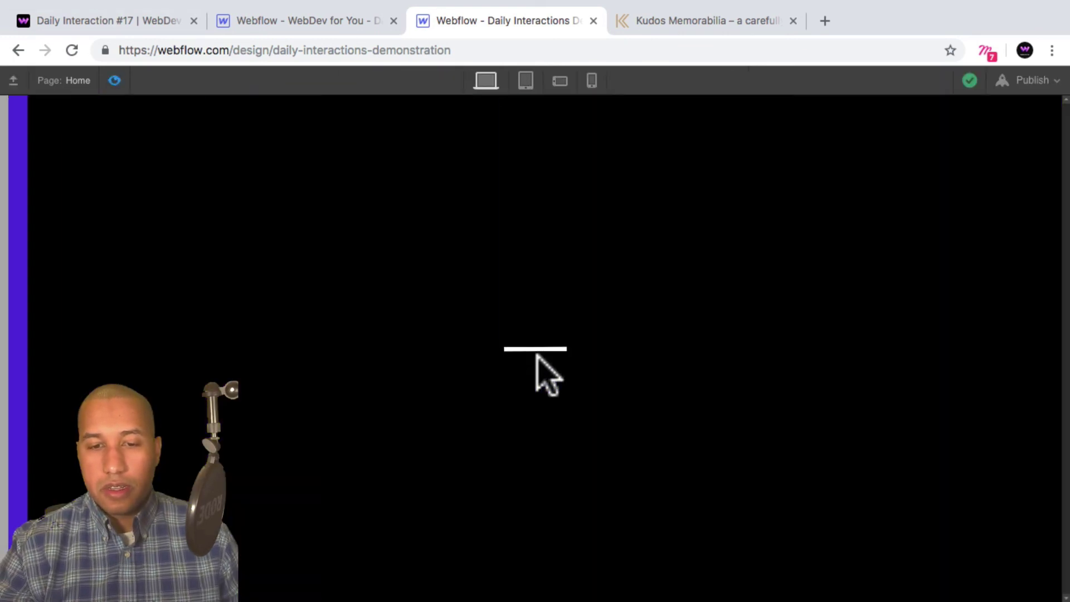
left_click(538, 347)
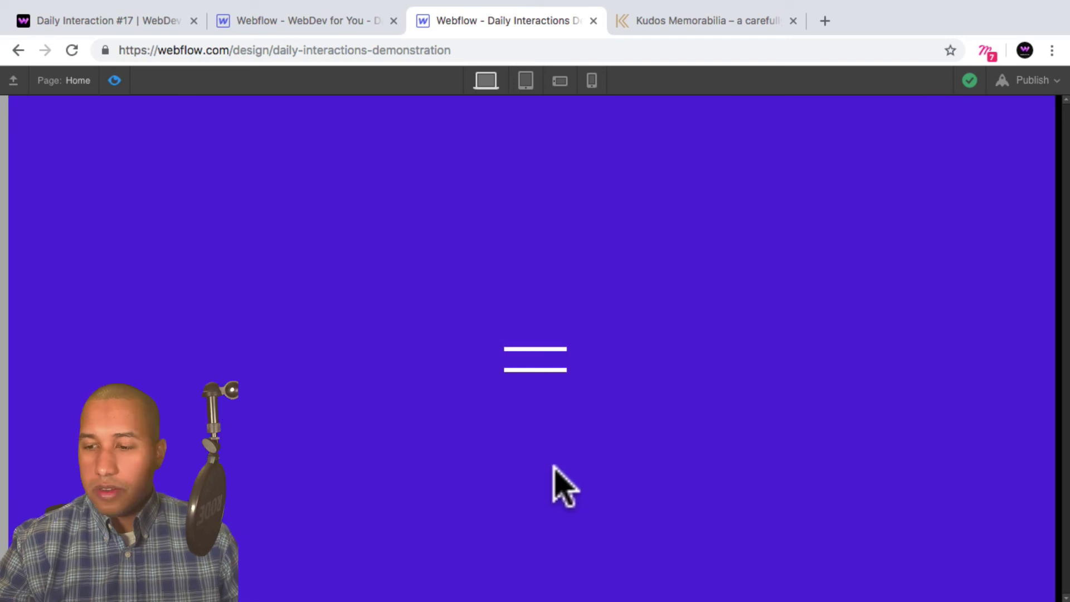
left_click(543, 345)
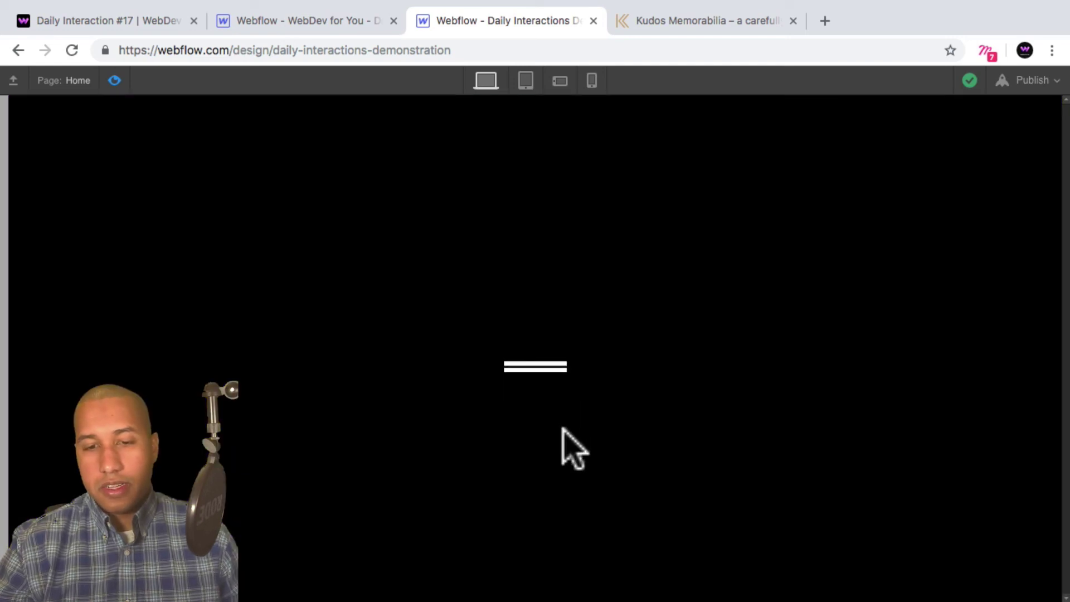
left_click(552, 359)
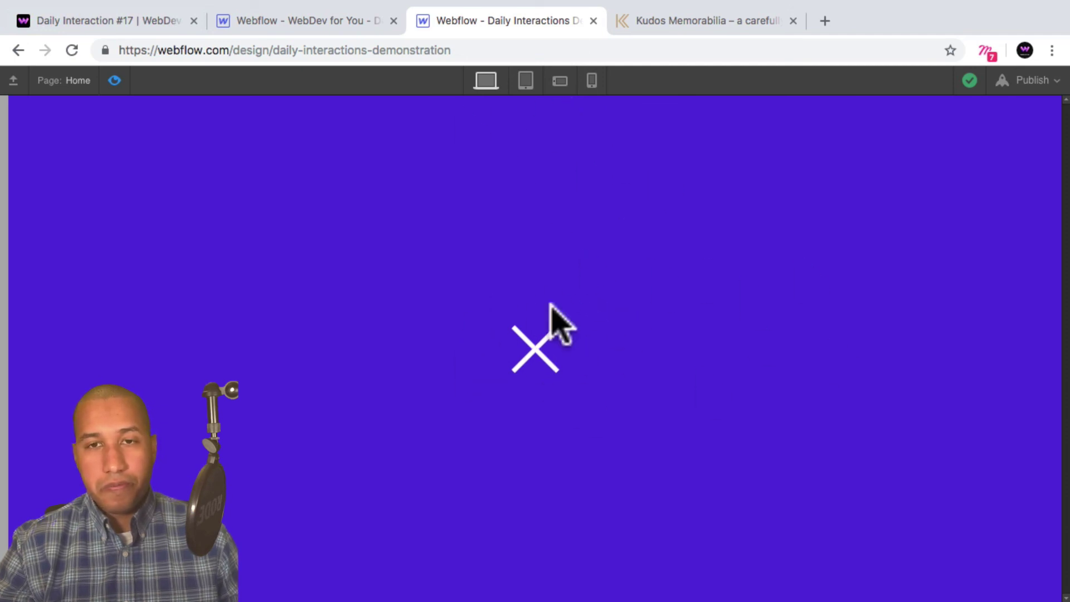
Step: Open and close the full-screen menu on the Kudos Memorabilia site for comparison, and return to the Webflow project
left_click(655, 23)
left_click(36, 106)
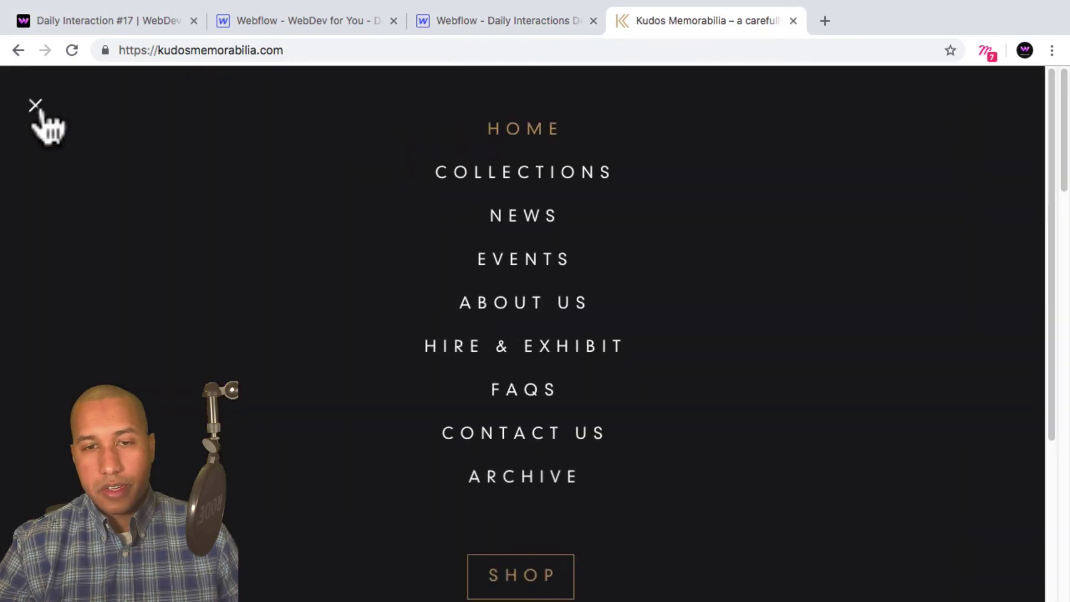
left_click(36, 106)
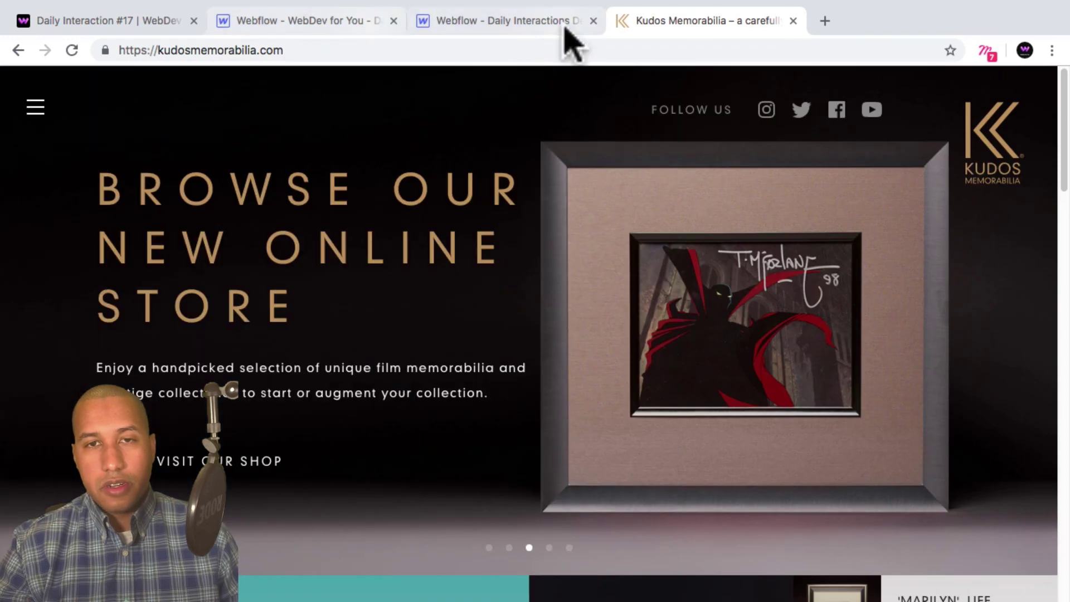
left_click(36, 109)
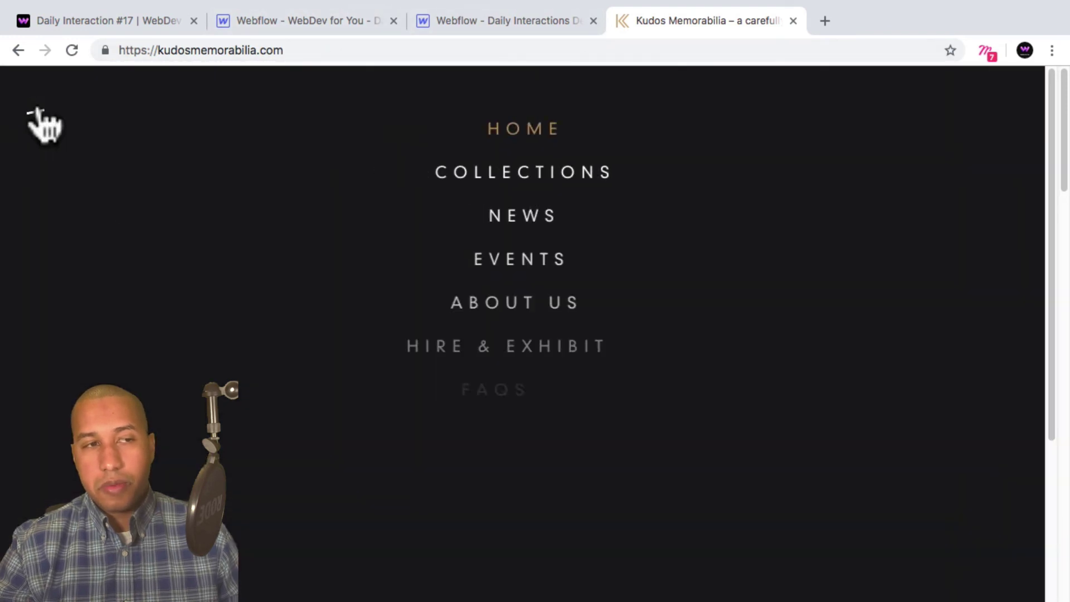
left_click(35, 108)
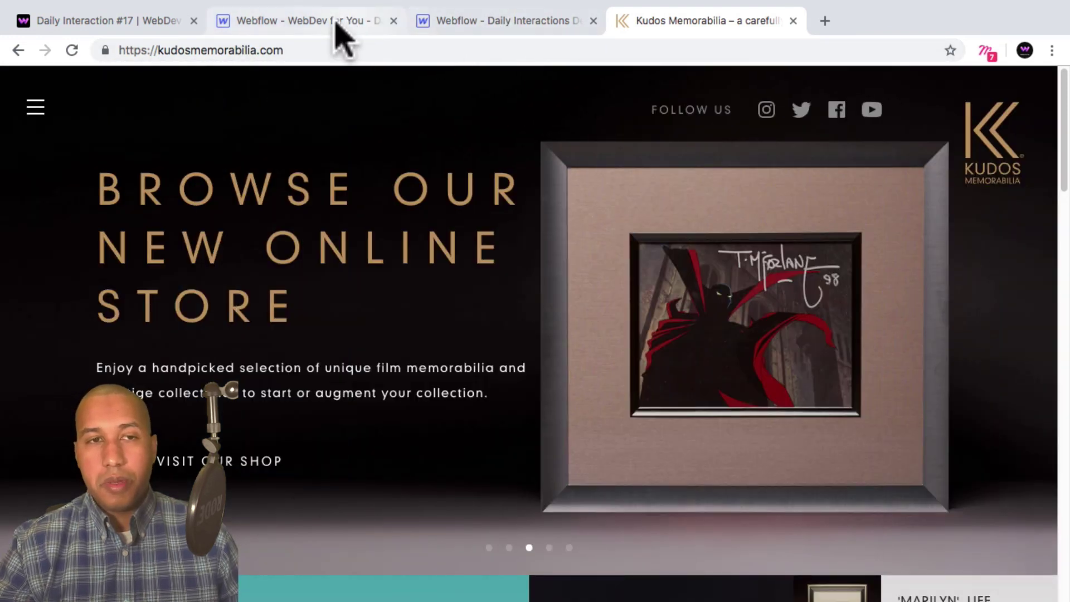
left_click(514, 21)
Step: Restart the page preview, run the first and second click of the menu icon once more, and return to the Designer
left_click(113, 81)
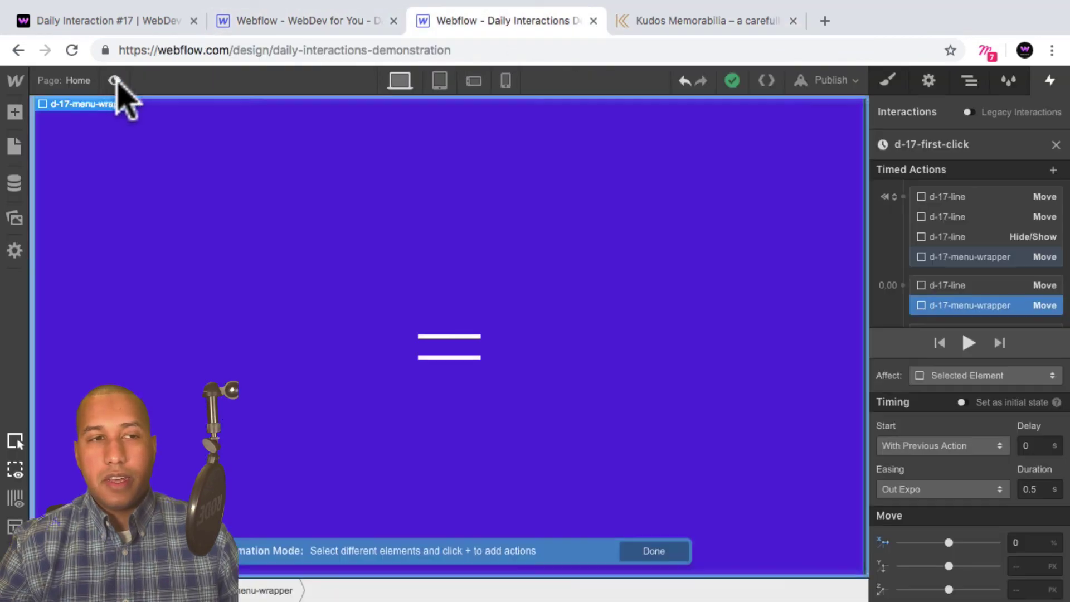
left_click(113, 81)
left_click(542, 354)
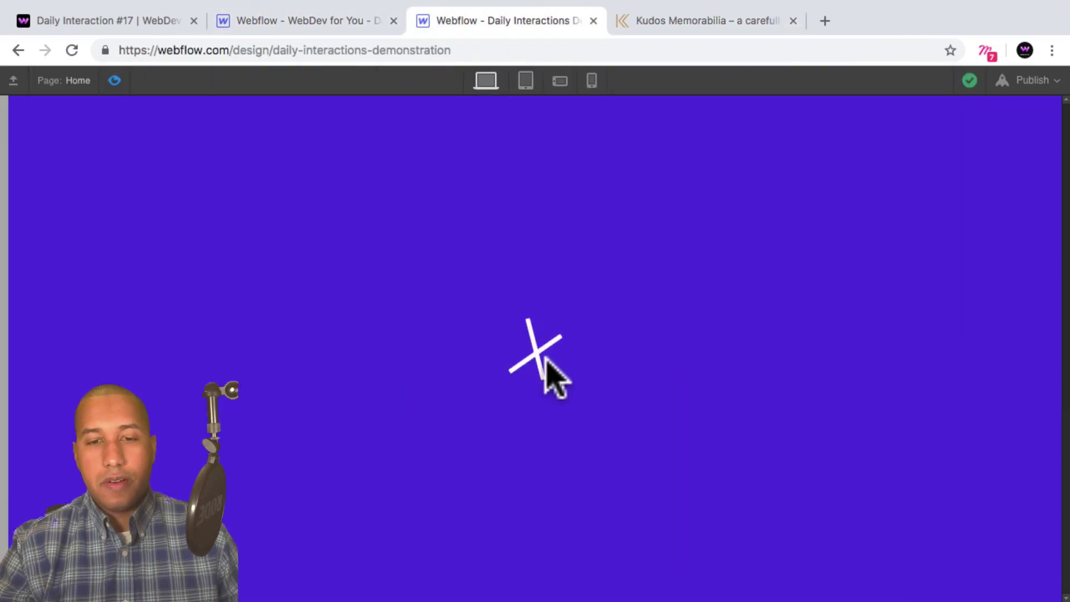
left_click(543, 357)
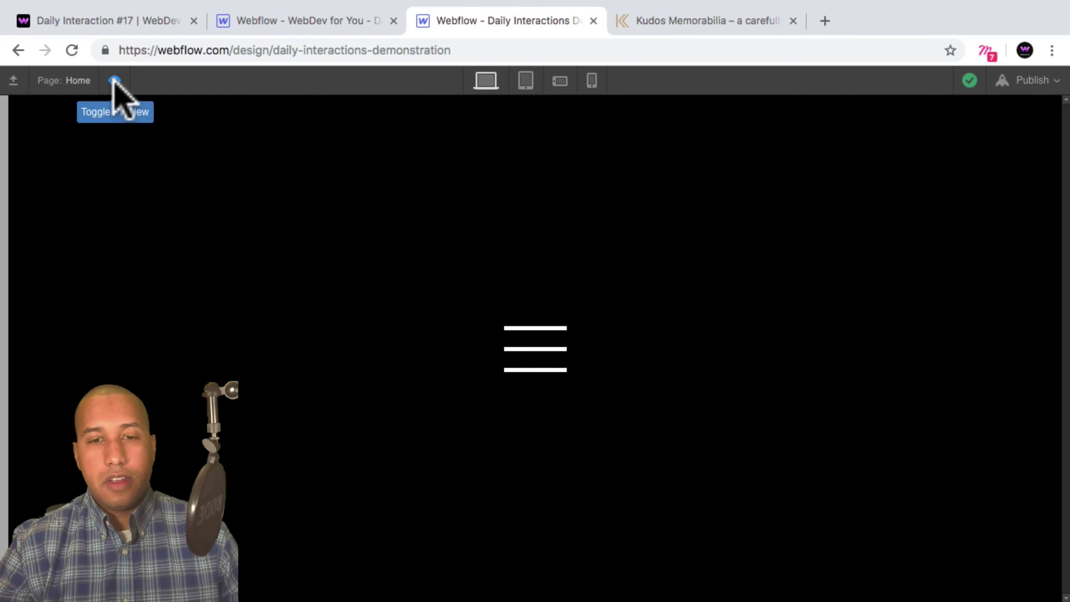
key("super+shift+p")
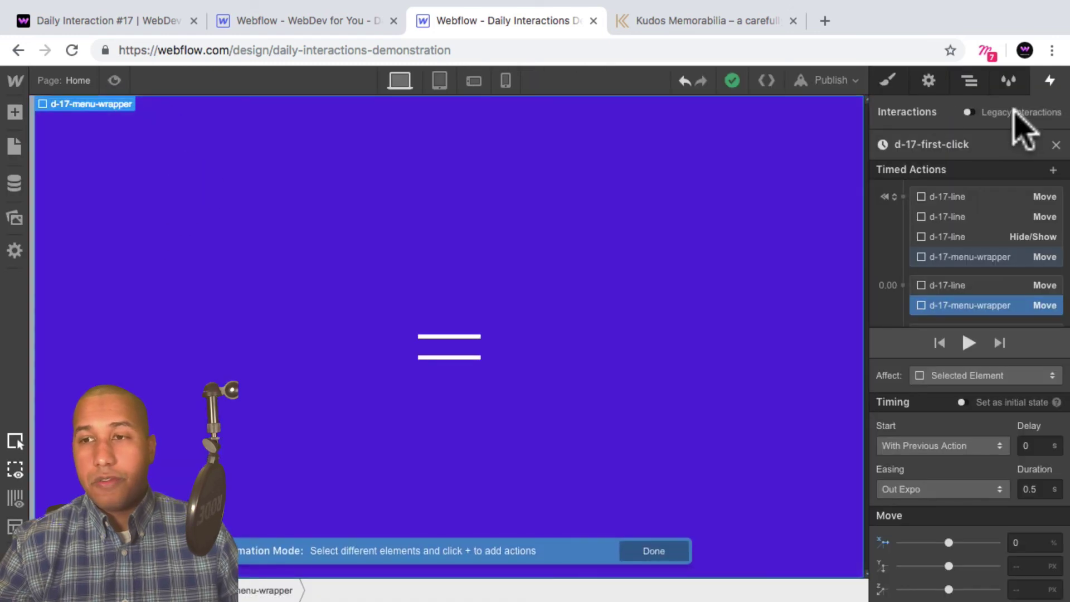
Step: Show the style settings of d-17-menu-wrapper, and switch to the published Daily Interaction #17 demo to trigger its menu icon
left_click(890, 82)
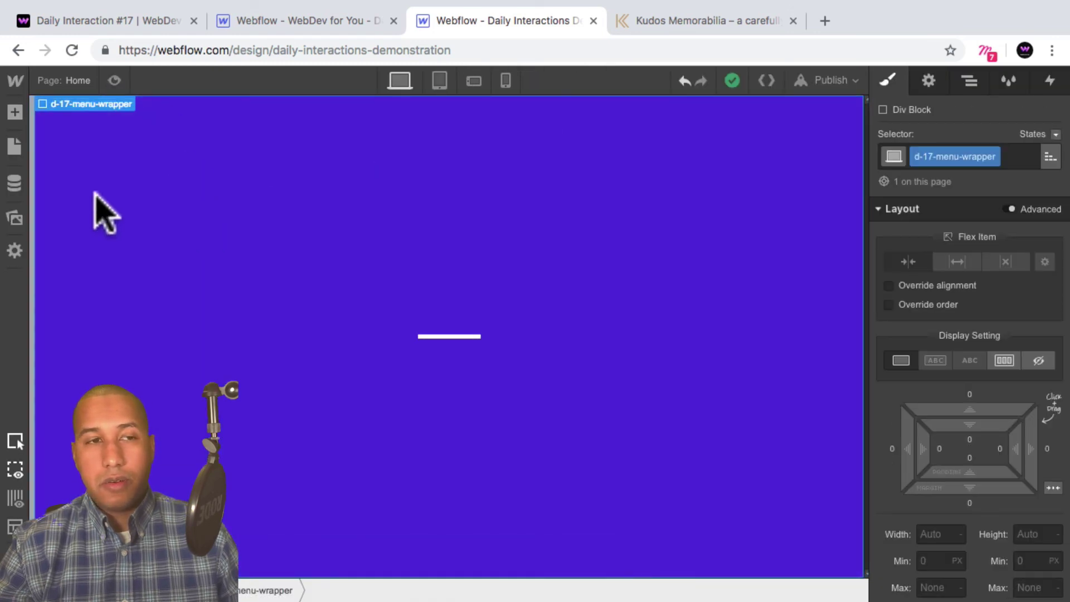
left_click(114, 22)
left_click(540, 343)
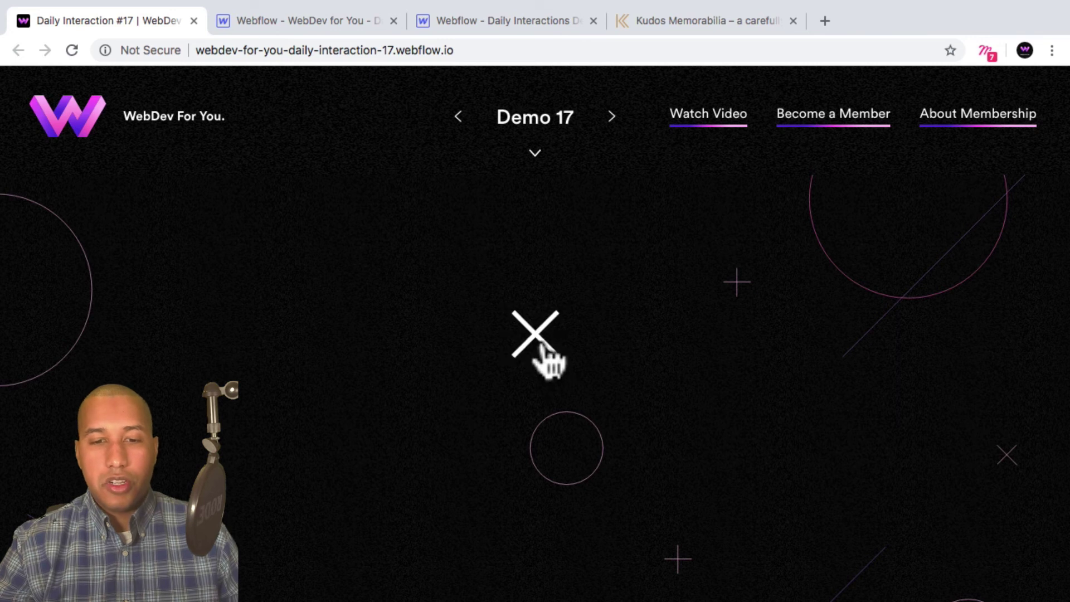